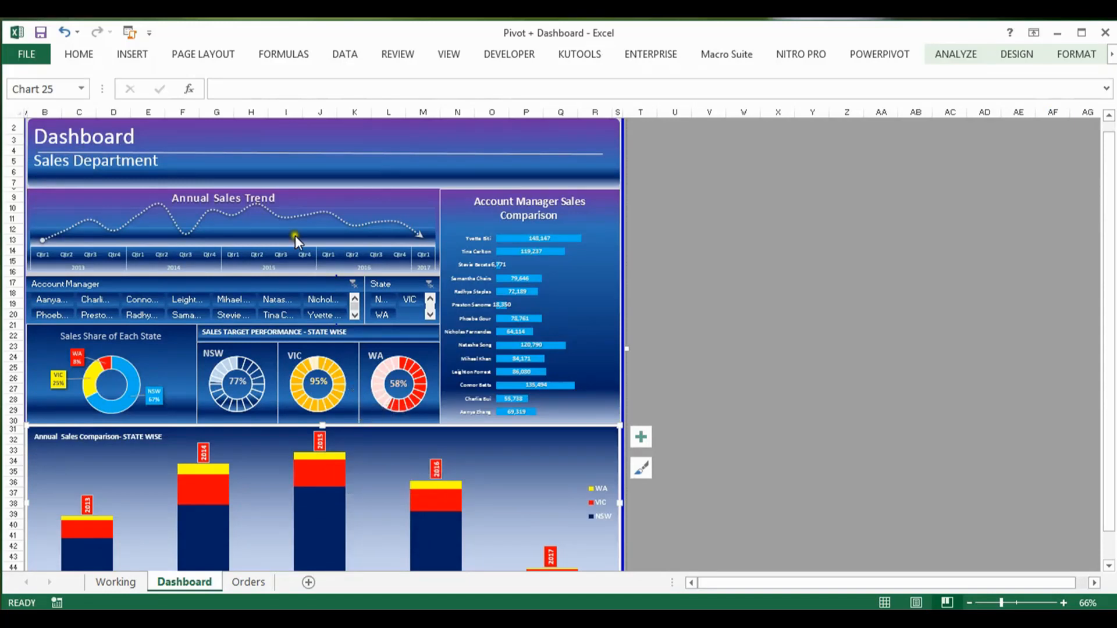
# Step: Examine the yearly columns for each state in the Annual Sales Comparison chart
pyautogui.moveTo(243, 214)
pyautogui.click(1106, 370)
pyautogui.moveTo(1108, 375); pyautogui.dragTo(1109, 410)
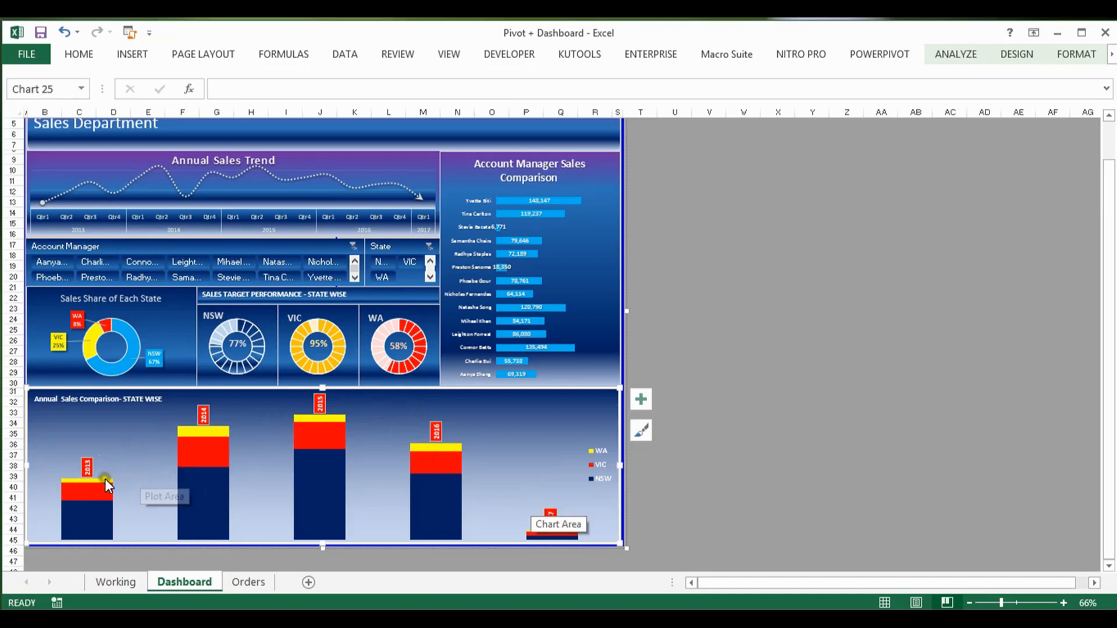
pyautogui.moveTo(199, 434)
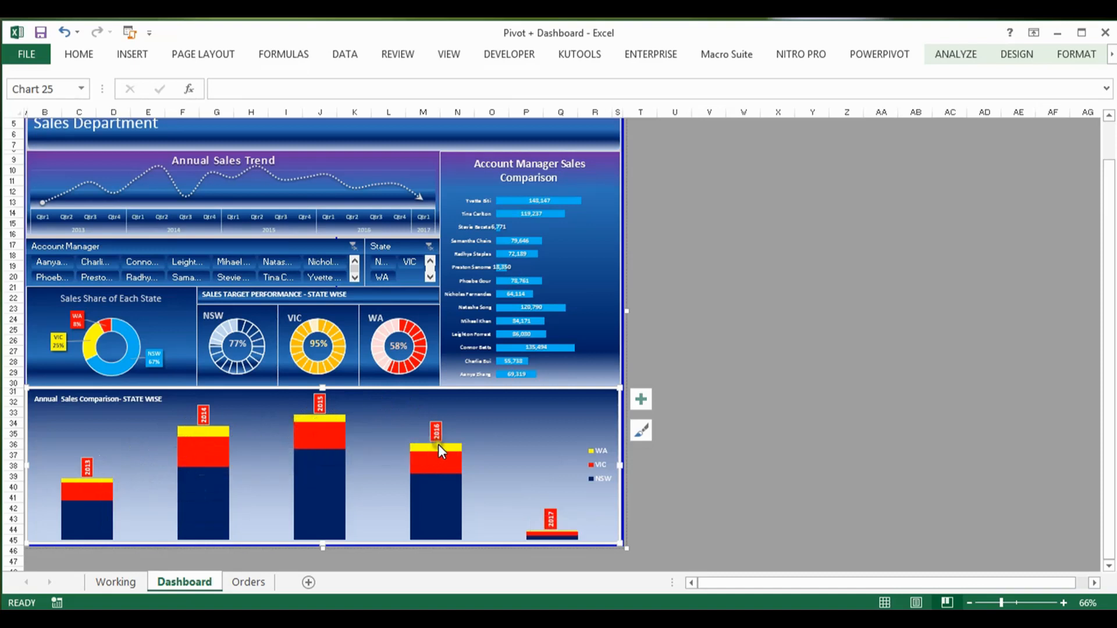
pyautogui.moveTo(439, 445)
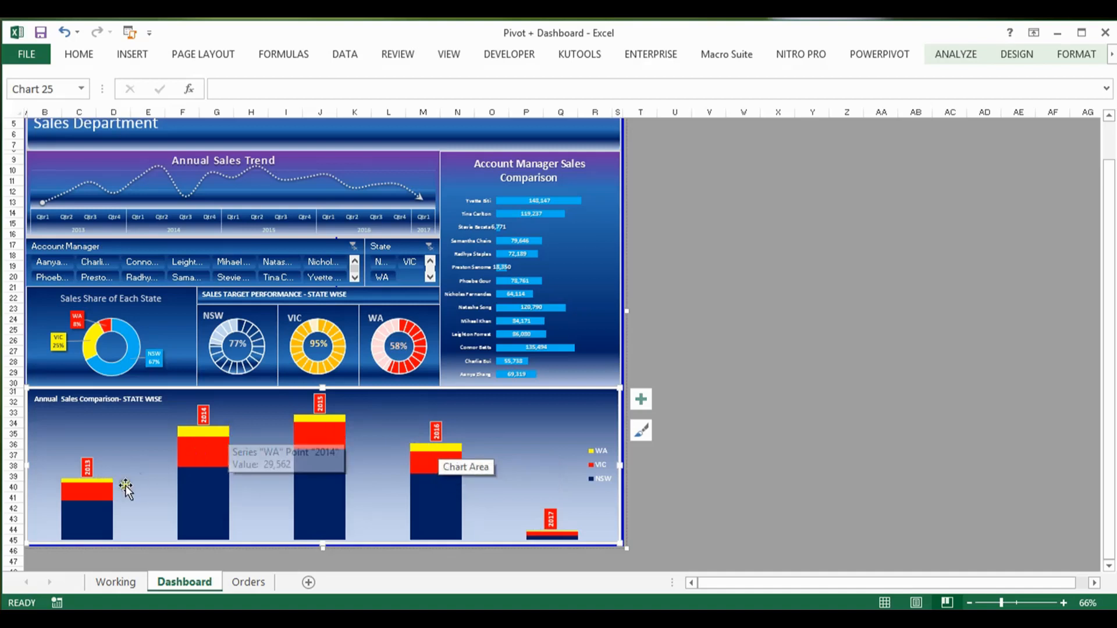
pyautogui.moveTo(299, 472)
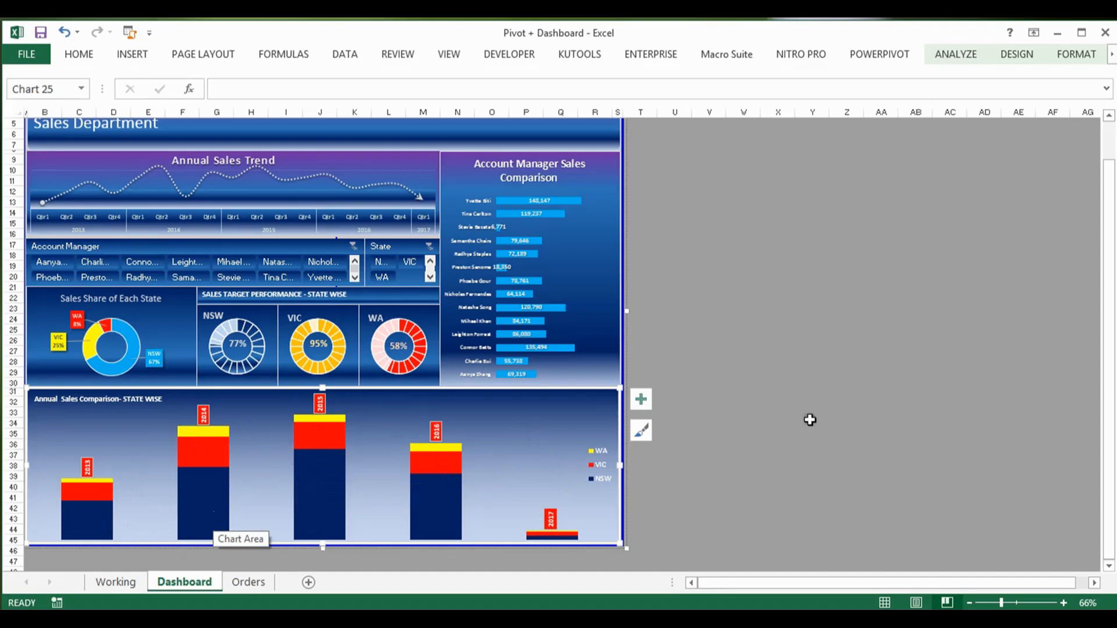
pyautogui.moveTo(1111, 352); pyautogui.dragTo(1100, 270)
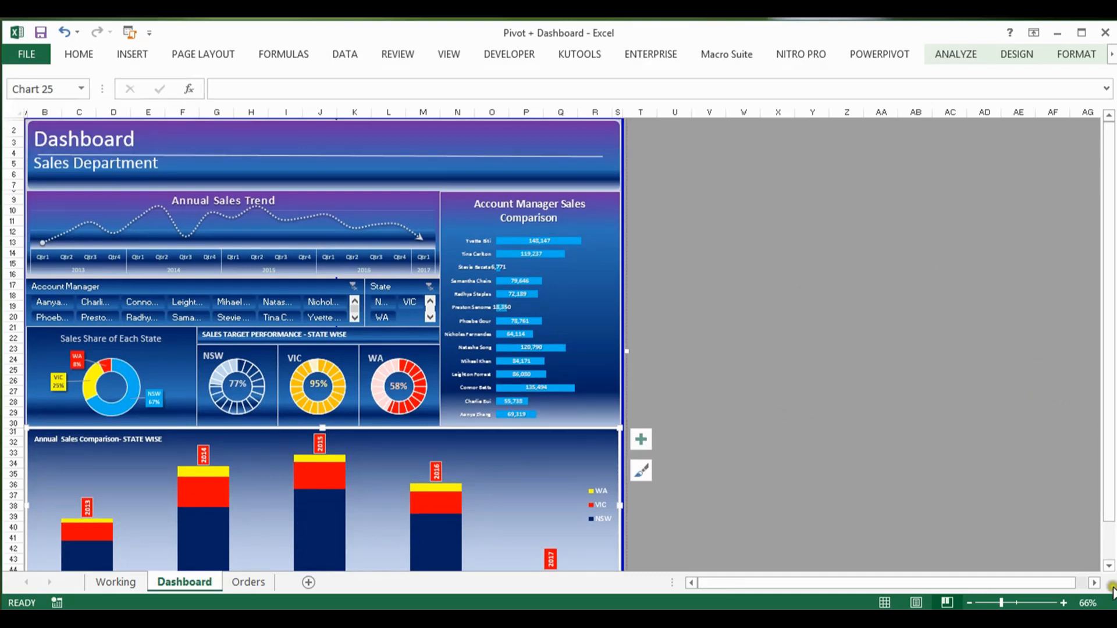
# Step: Filter the dashboard to the NSW state with the State slicer
pyautogui.click(1063, 603)
pyautogui.click(1063, 604)
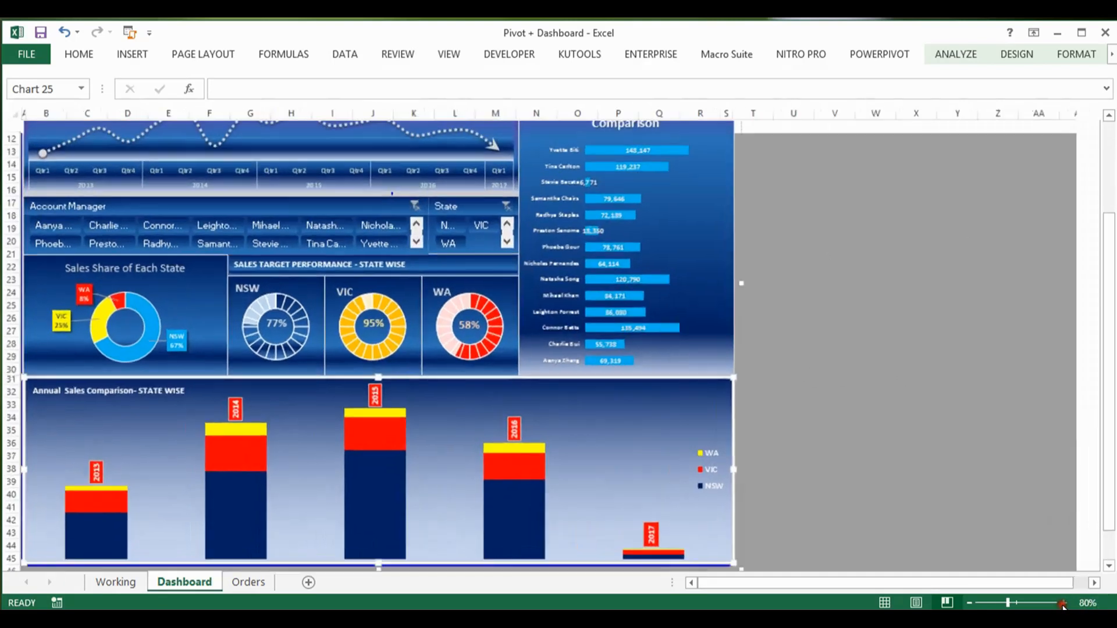
pyautogui.click(1062, 603)
pyautogui.click(1063, 603)
pyautogui.moveTo(1102, 410); pyautogui.dragTo(1102, 270)
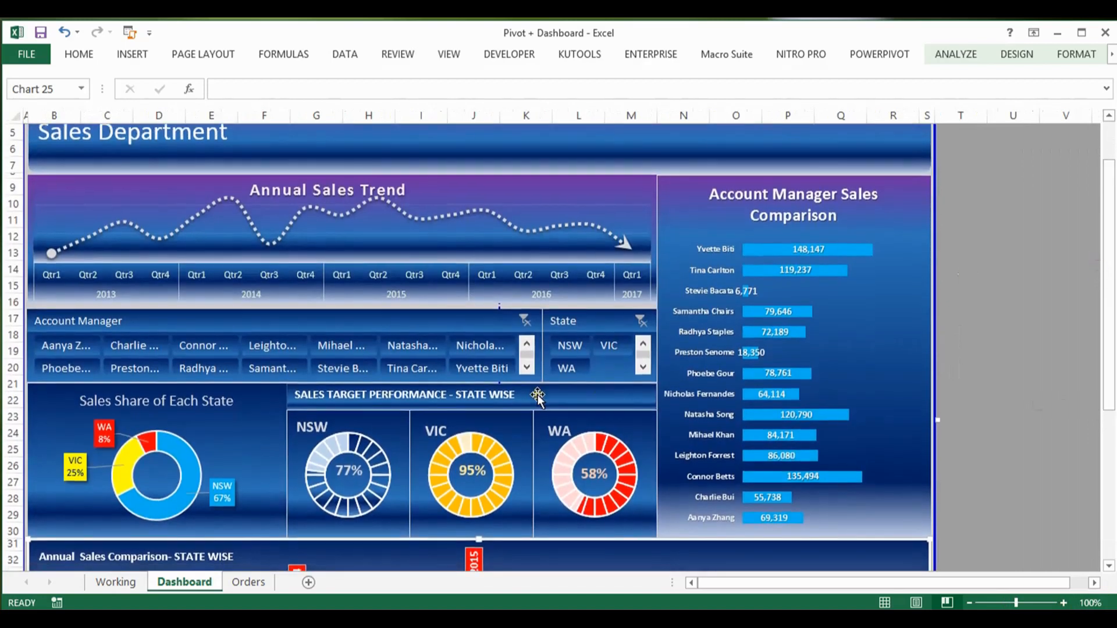
pyautogui.click(573, 346)
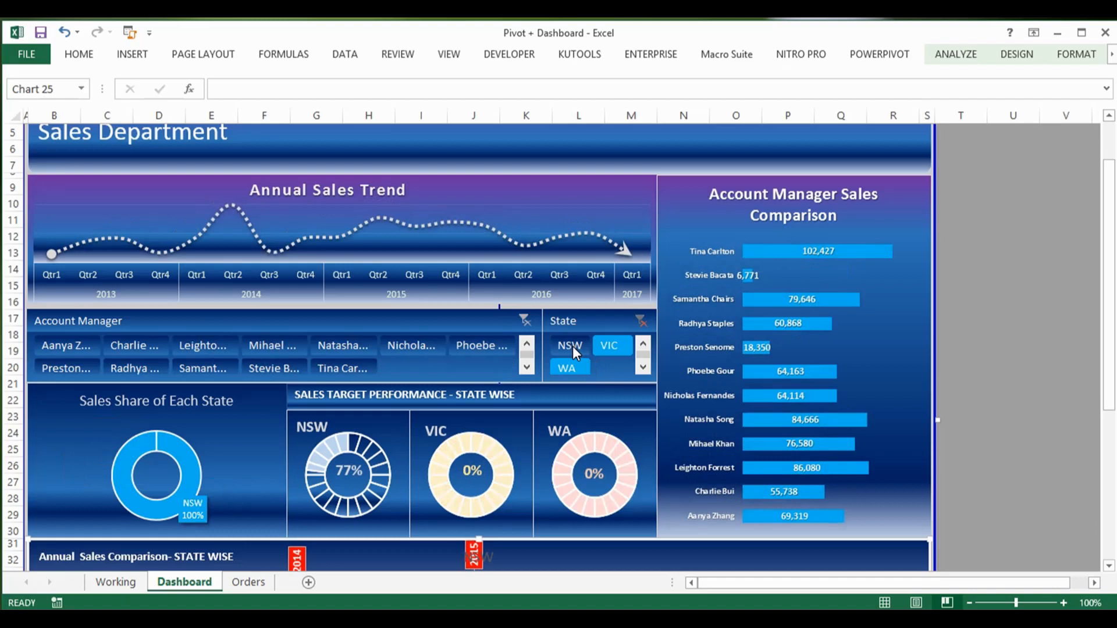
pyautogui.click(571, 345)
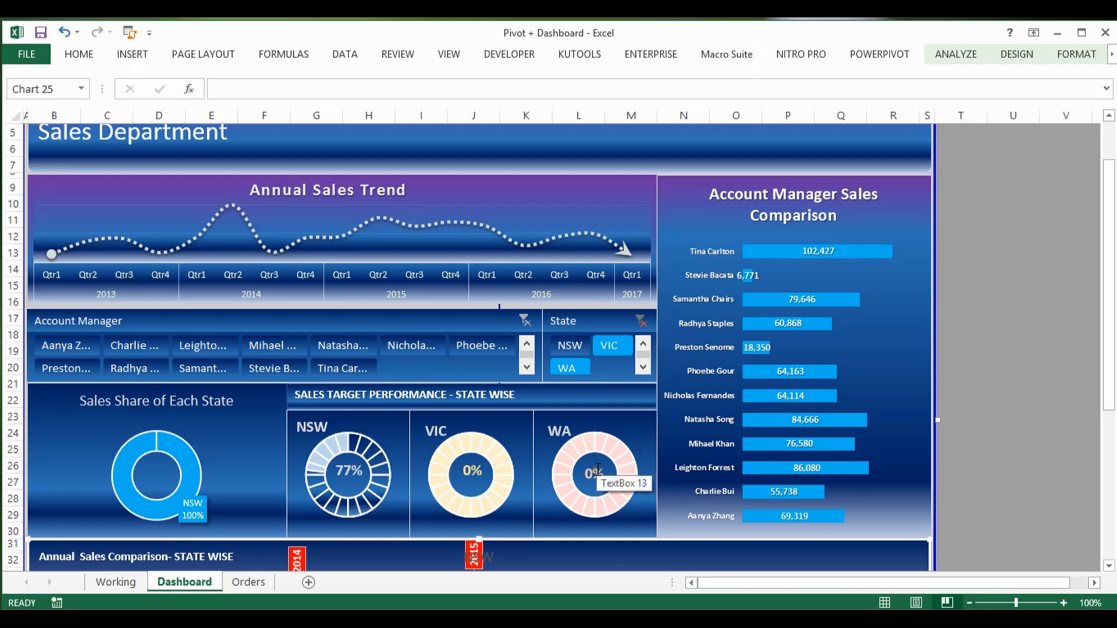
pyautogui.click(569, 368)
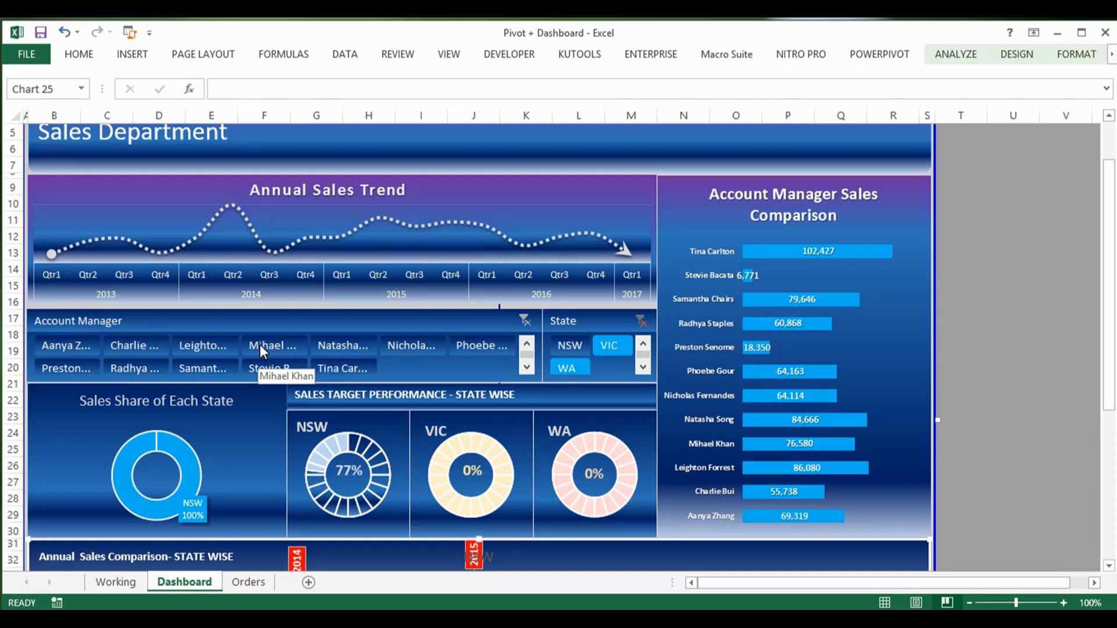
# Step: Exclude the first four account managers in the Account Manager slicer's first row from the dashboard
pyautogui.press('ctrl')
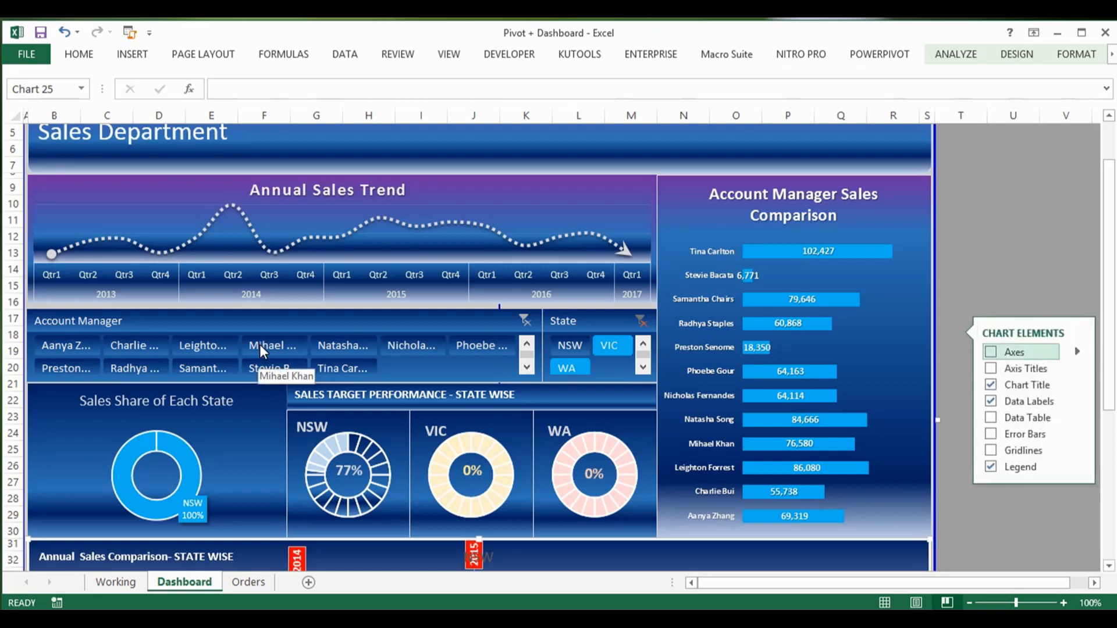
pyautogui.press('Escape')
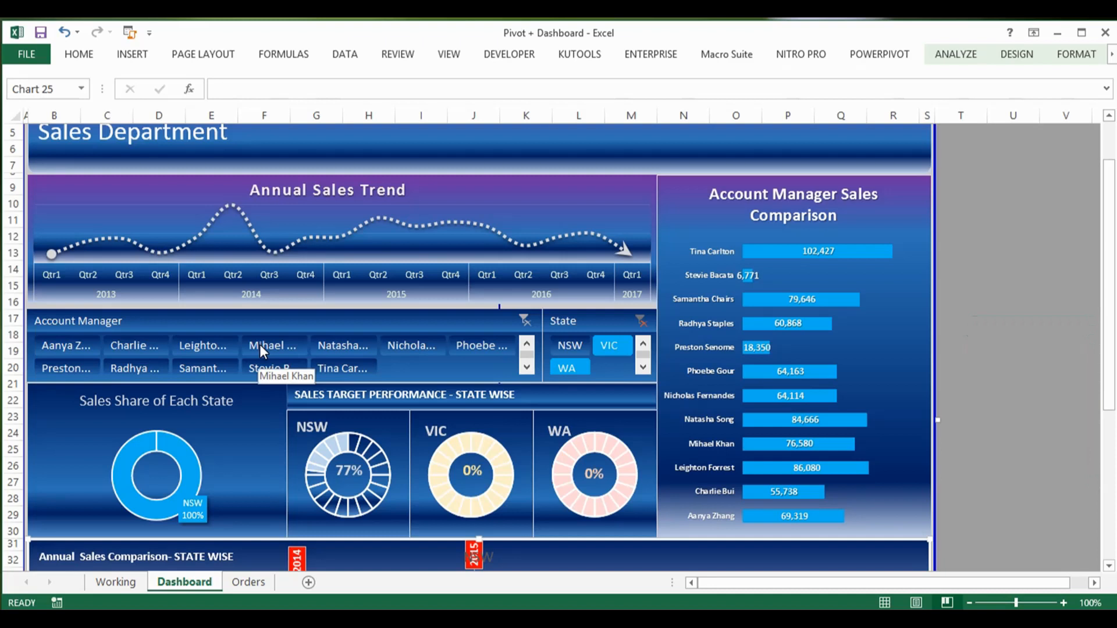
pyautogui.click(79, 345)
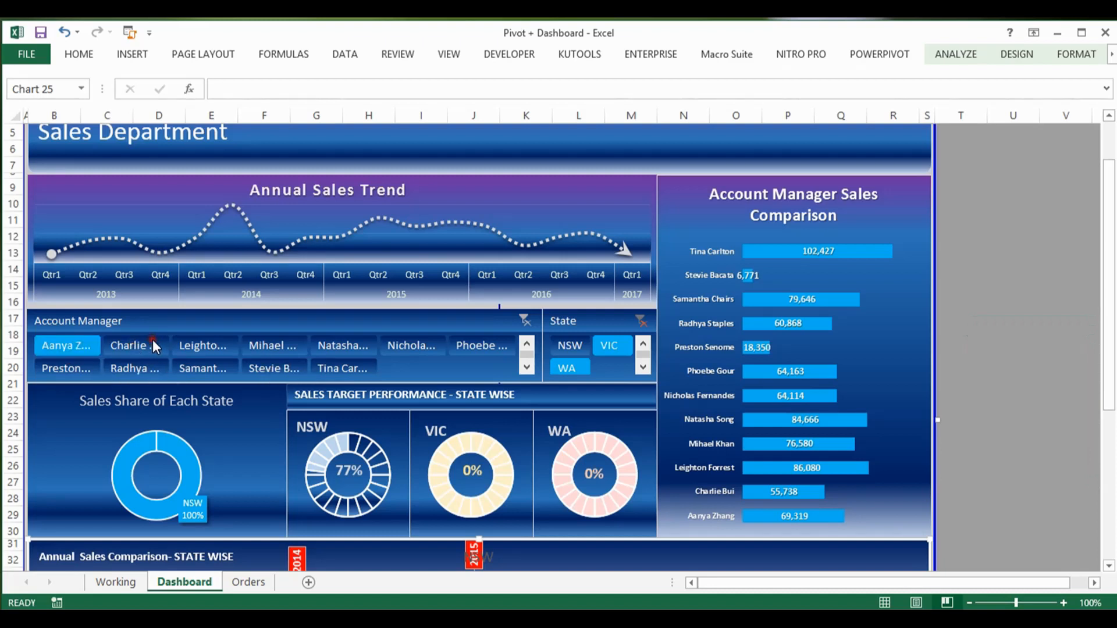
pyautogui.keyDown('ctrl'); pyautogui.click(153, 339); pyautogui.keyUp('ctrl')
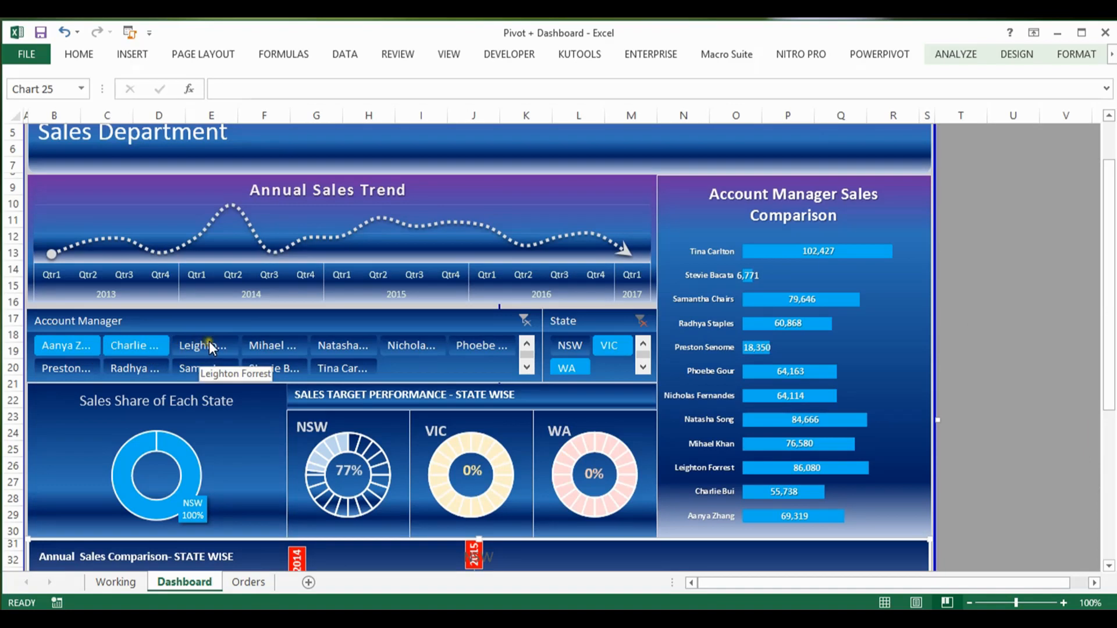
pyautogui.keyDown('ctrl'); pyautogui.click(211, 347); pyautogui.keyUp('ctrl')
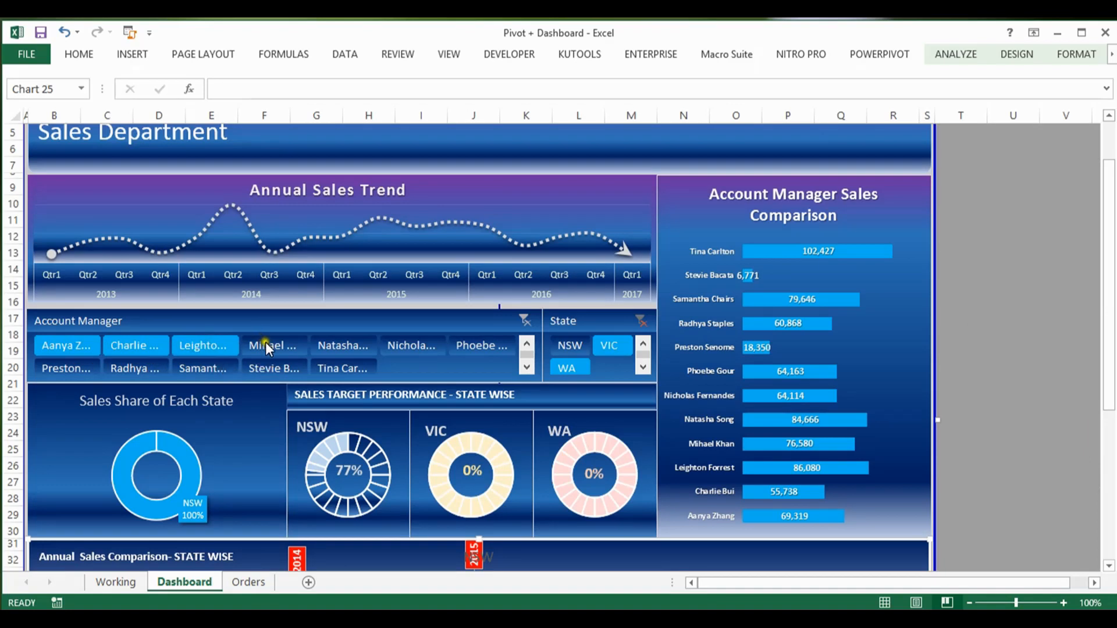
pyautogui.keyDown('ctrl'); pyautogui.click(267, 344); pyautogui.keyUp('ctrl')
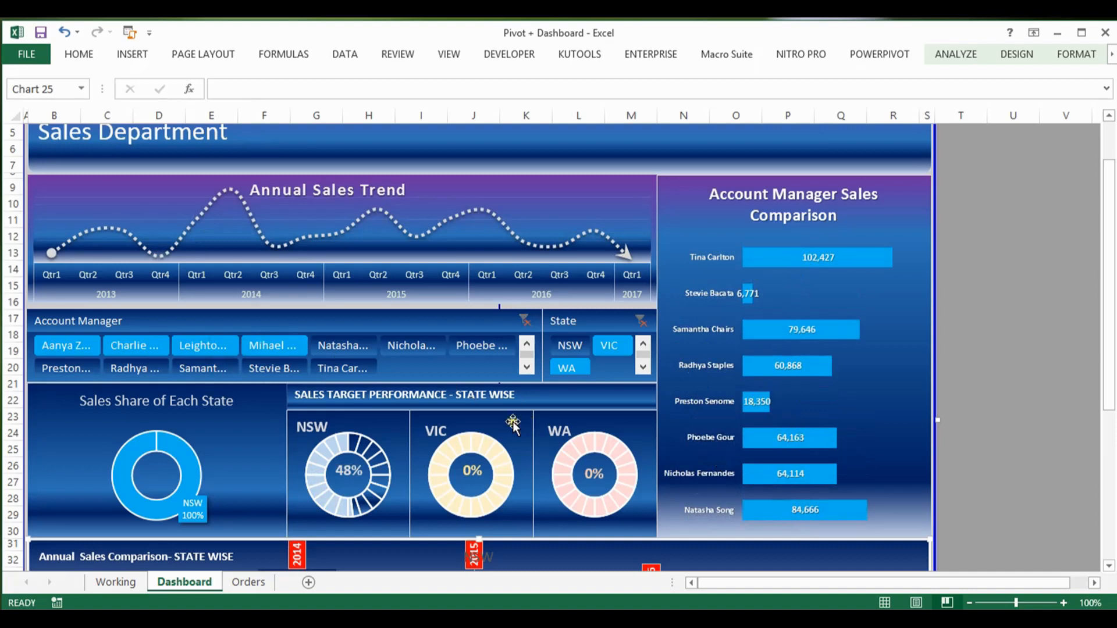
# Step: Also exclude the second, third and fourth account managers in the slicer's second row
pyautogui.keyDown('ctrl'); pyautogui.click(268, 368); pyautogui.keyUp('ctrl')
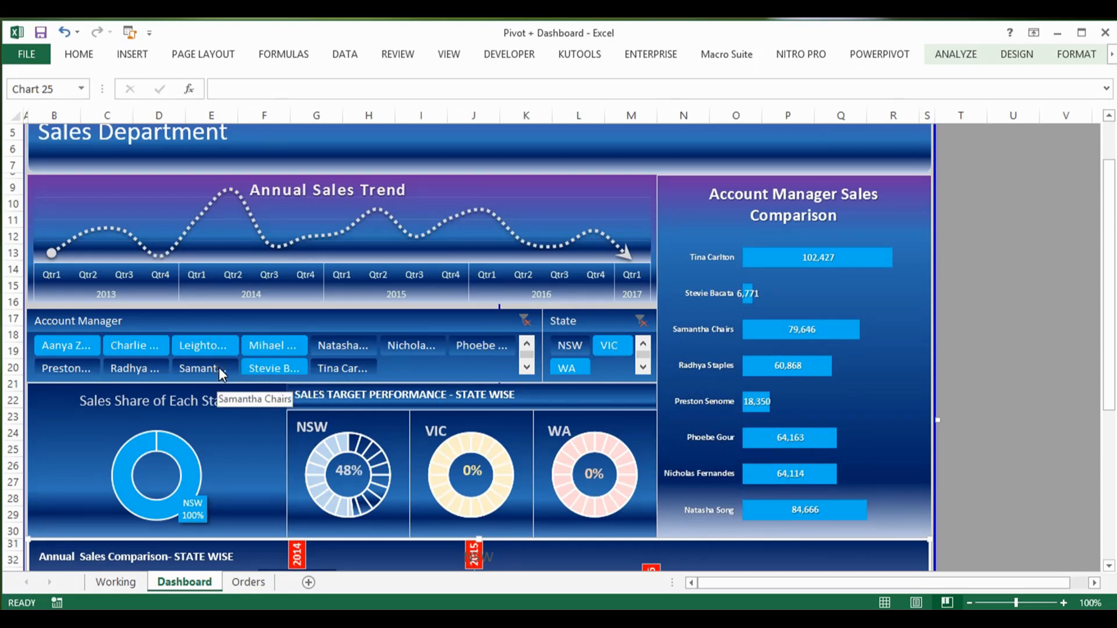
pyautogui.keyDown('ctrl'); pyautogui.click(219, 368); pyautogui.keyUp('ctrl')
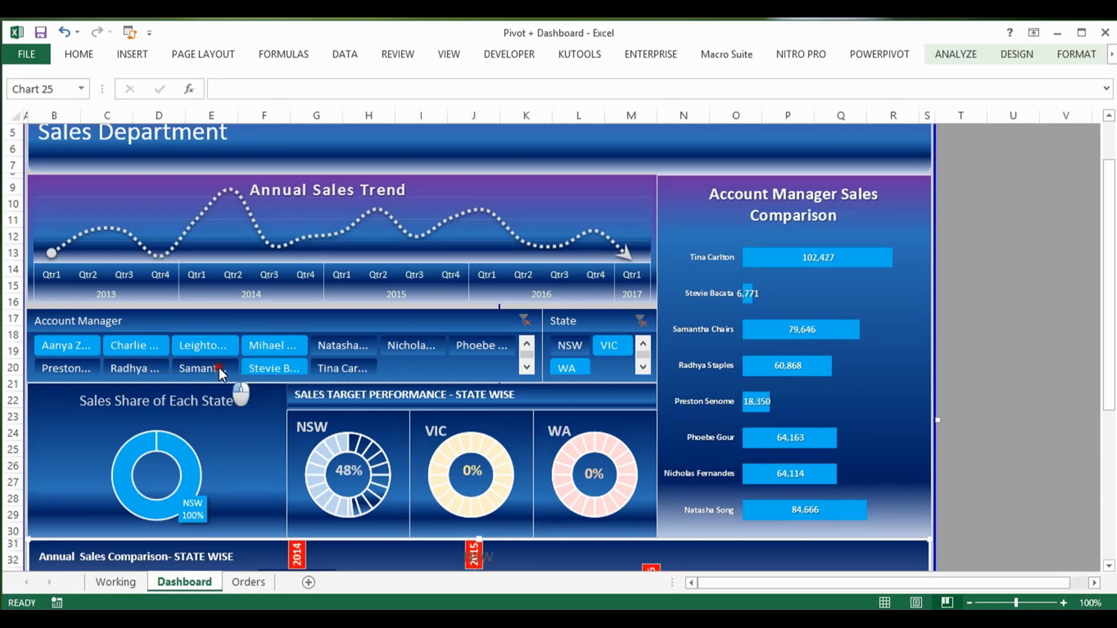
pyautogui.keyDown('ctrl'); pyautogui.click(142, 369); pyautogui.keyUp('ctrl')
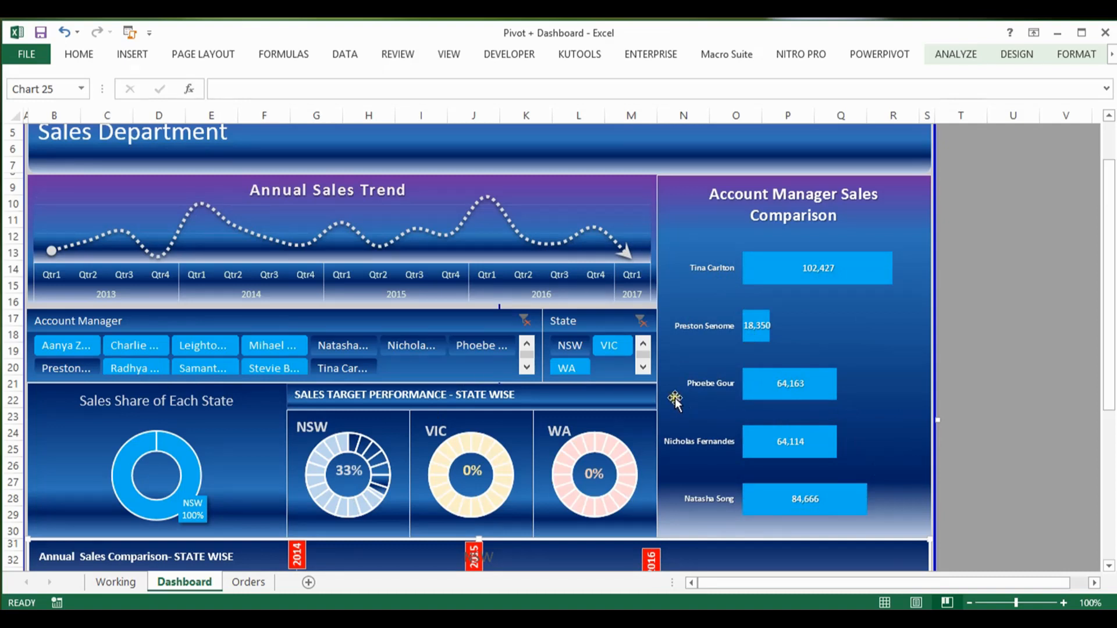
# Step: Filter to each of the last three first-row account managers one at a time, and clear the State and Account Manager filters
pyautogui.click(352, 347)
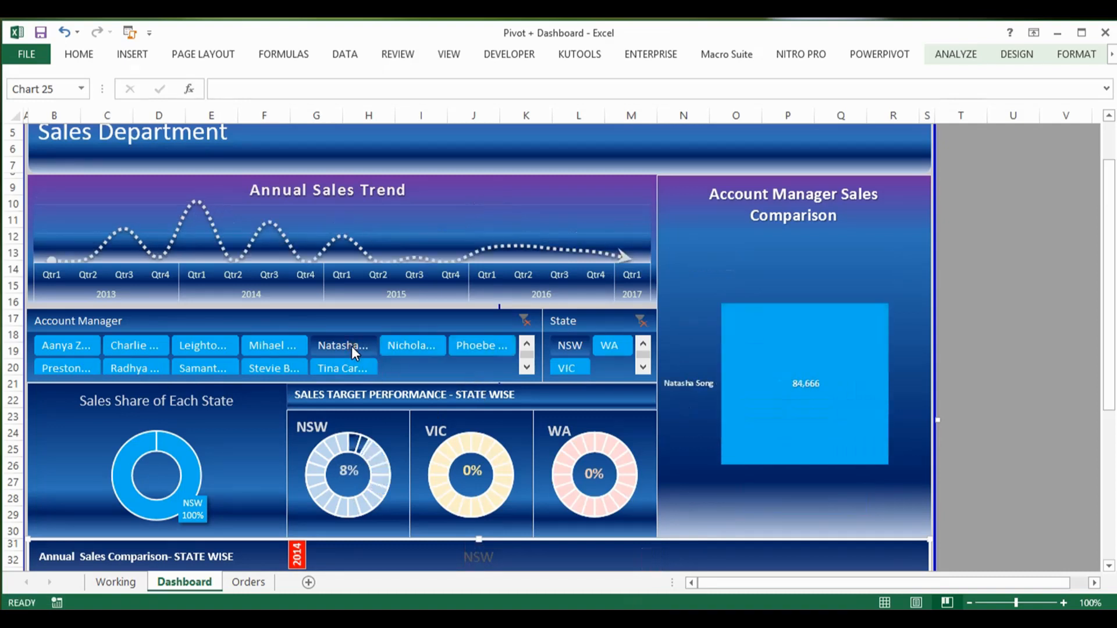
pyautogui.click(424, 344)
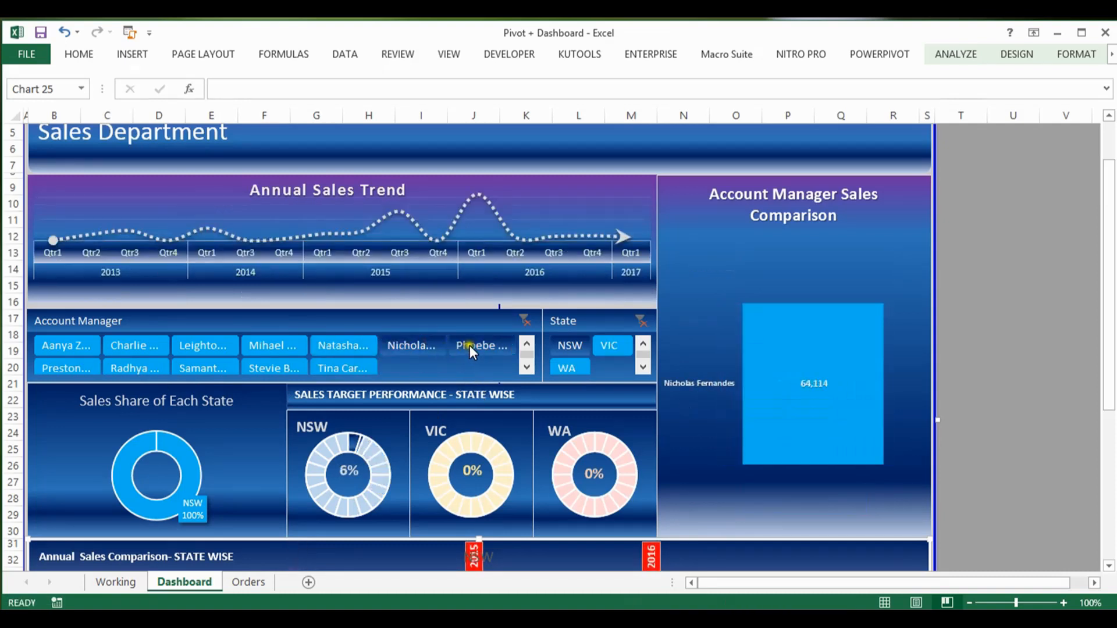
pyautogui.click(487, 347)
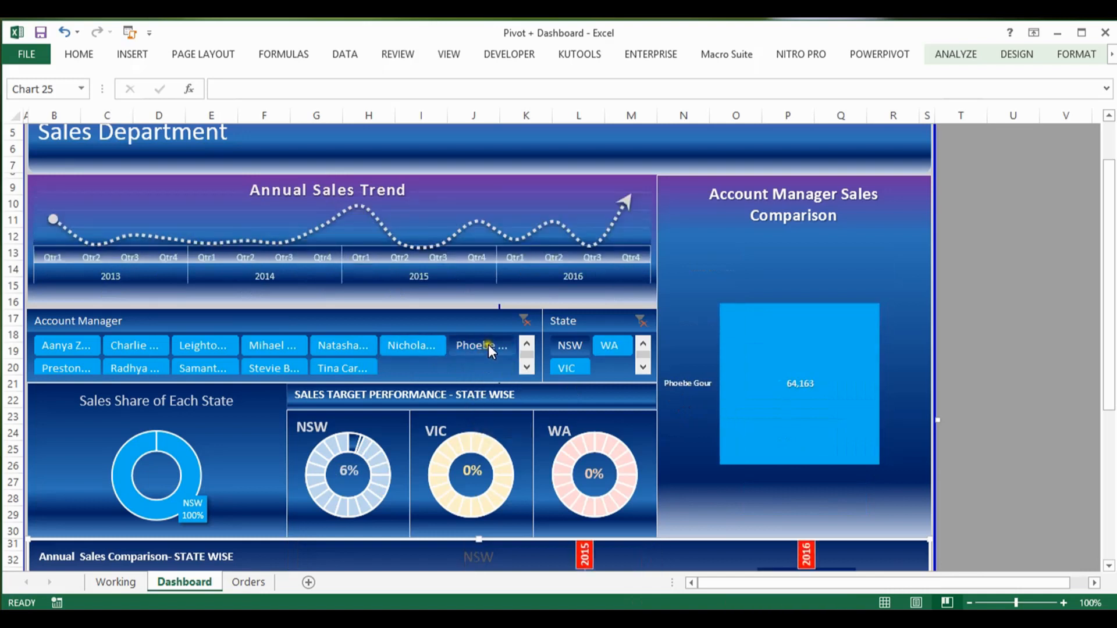
pyautogui.click(575, 343)
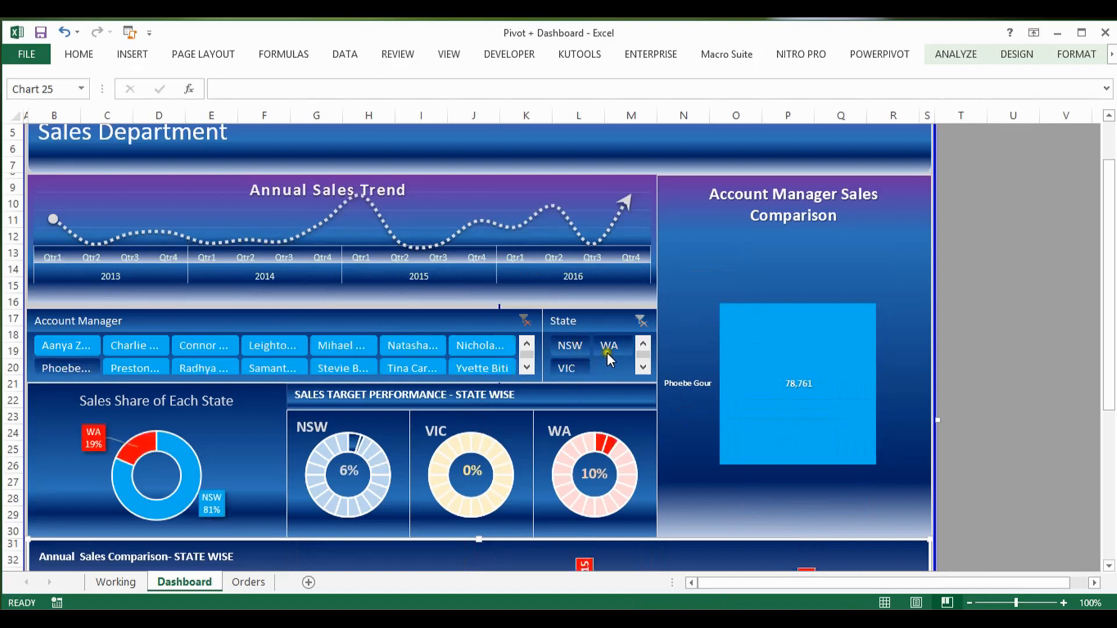
pyautogui.click(526, 319)
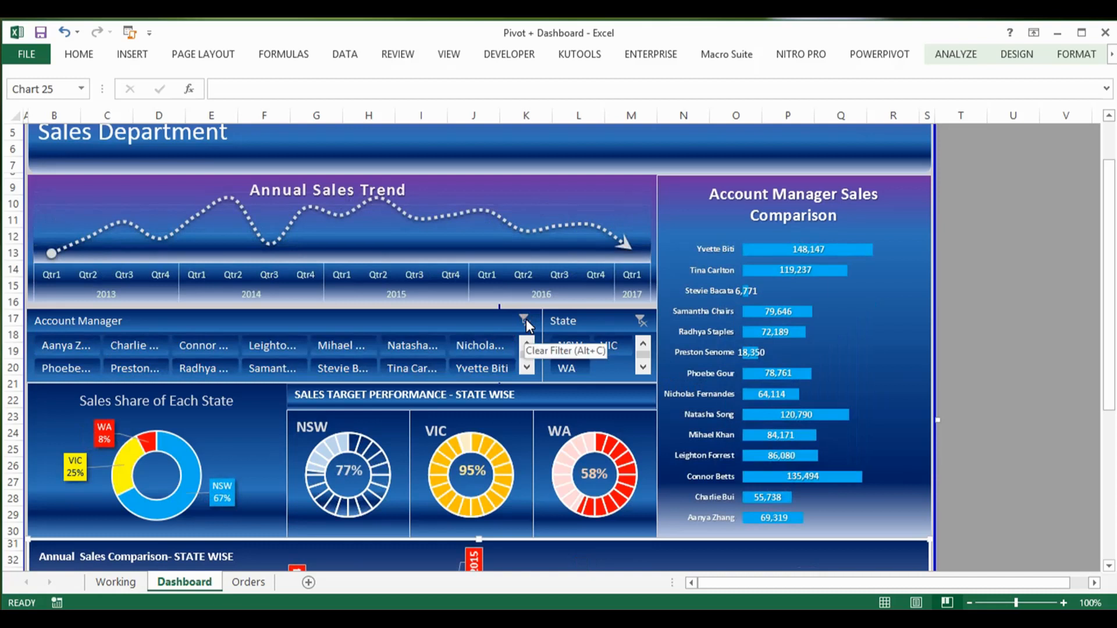
# Step: Filter the dashboard to five account managers: the last four in the slicer's first row and the last in its second row
pyautogui.click(481, 347)
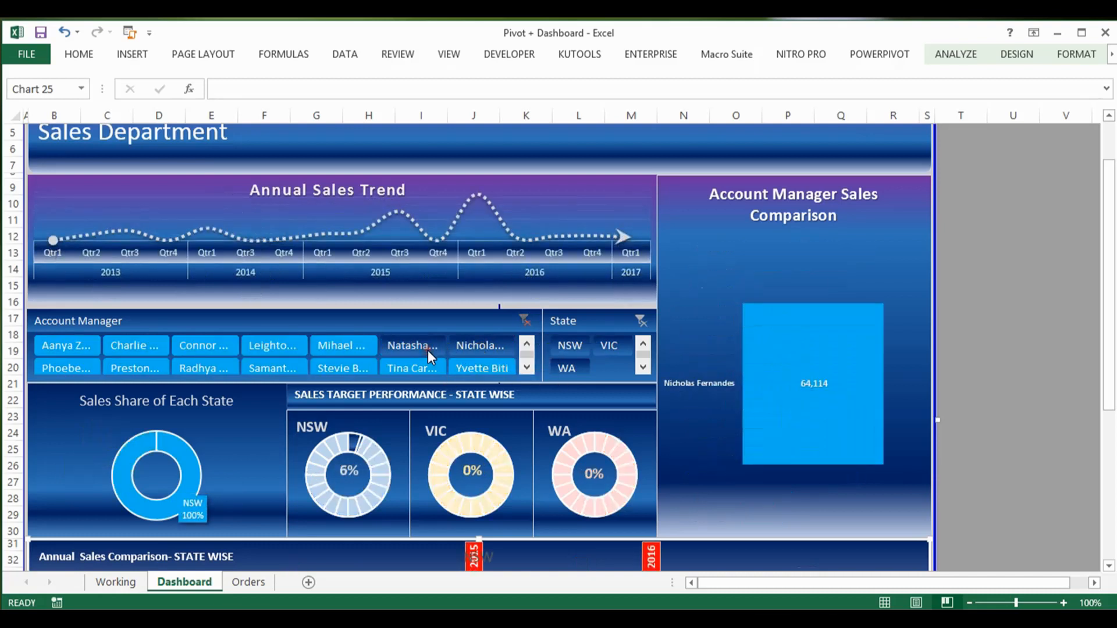
pyautogui.moveTo(346, 347); pyautogui.dragTo(285, 345)
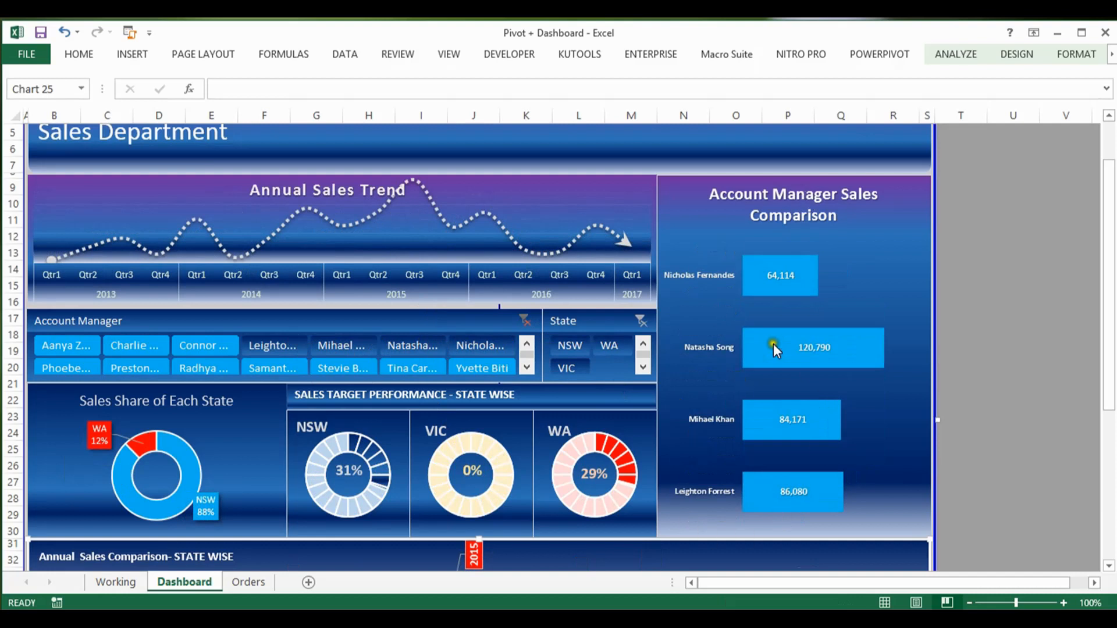
pyautogui.keyDown('ctrl'); pyautogui.click(472, 370); pyautogui.keyUp('ctrl')
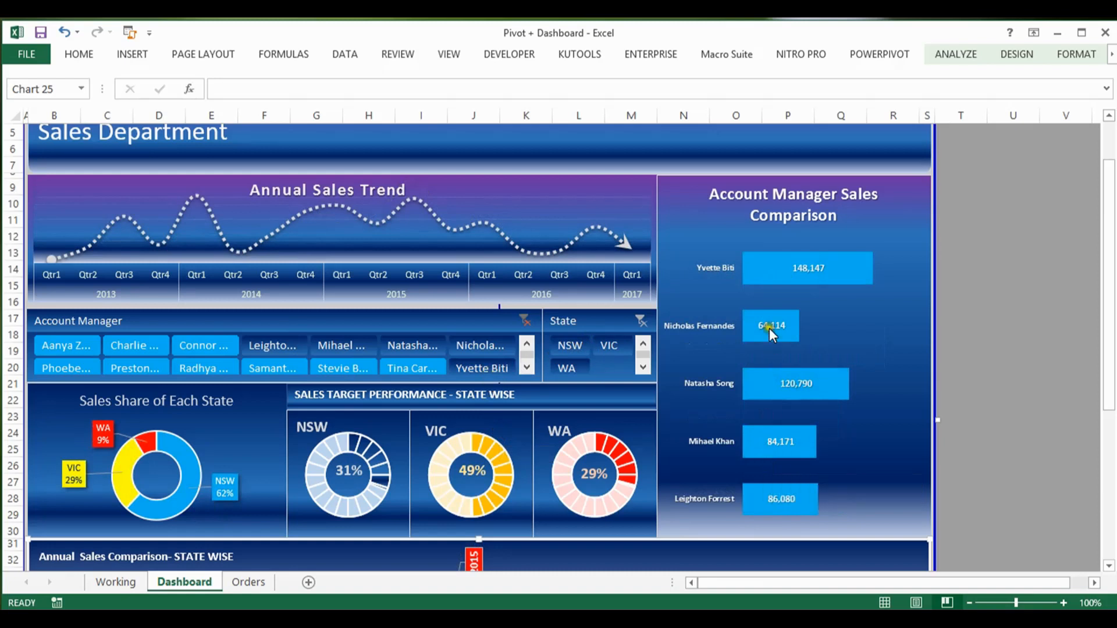
pyautogui.keyDown('ctrl'); pyautogui.click(359, 368); pyautogui.keyUp('ctrl')
pyautogui.keyDown('ctrl'); pyautogui.click(359, 368); pyautogui.keyUp('ctrl')
# Step: Examine the Annual Sales Comparison chart for the selected account managers and clear the Account Manager filter
pyautogui.moveTo(1109, 284); pyautogui.dragTo(1108, 424)
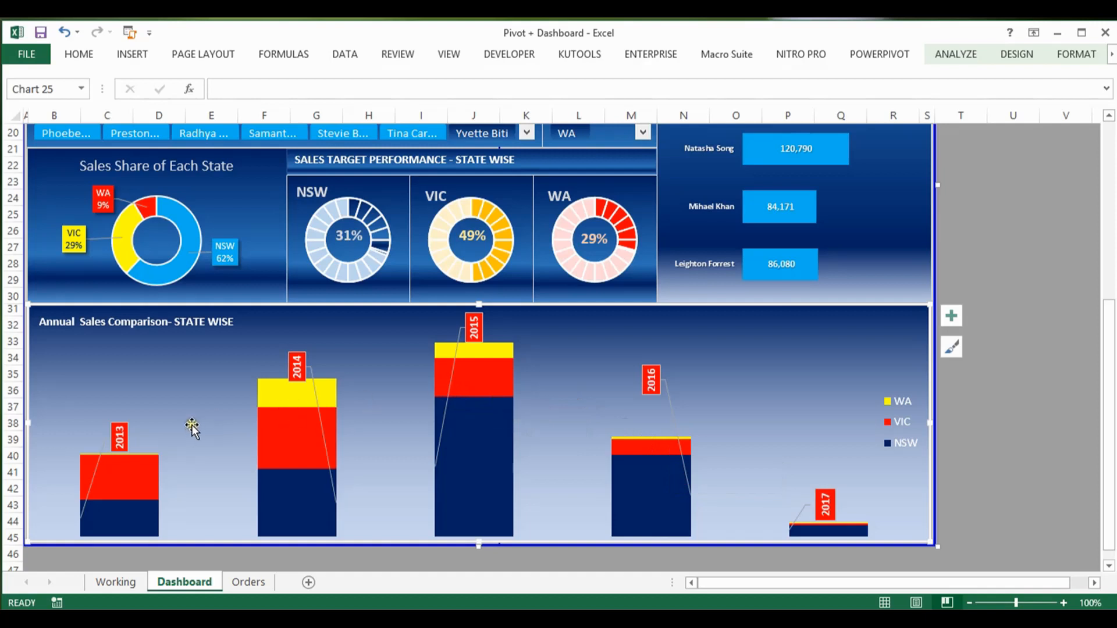
pyautogui.moveTo(305, 401)
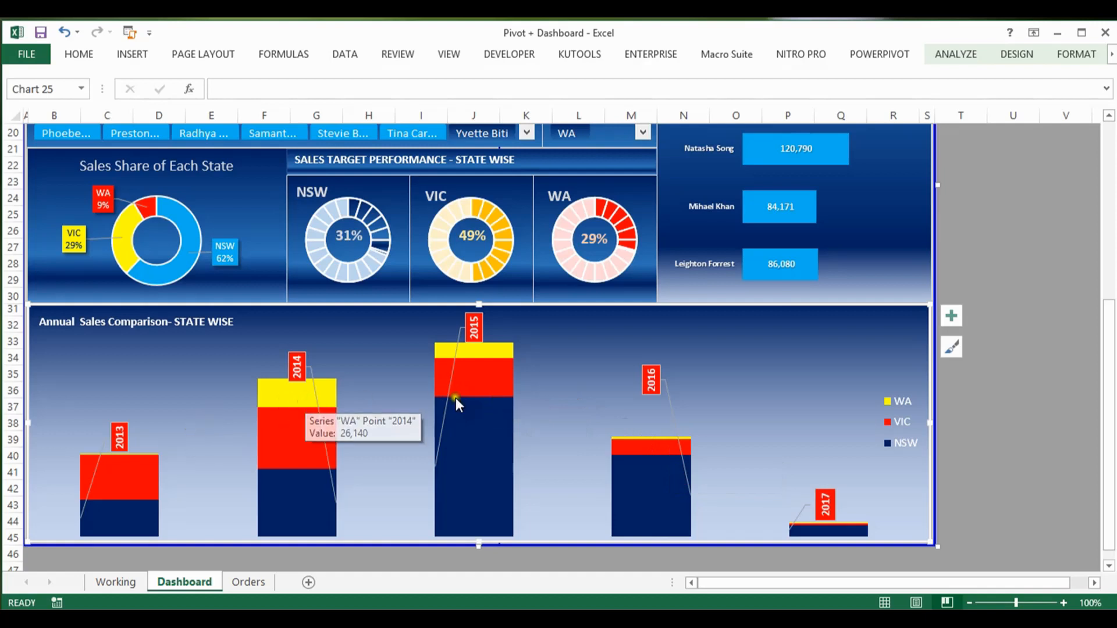
pyautogui.moveTo(1108, 448); pyautogui.dragTo(1099, 307)
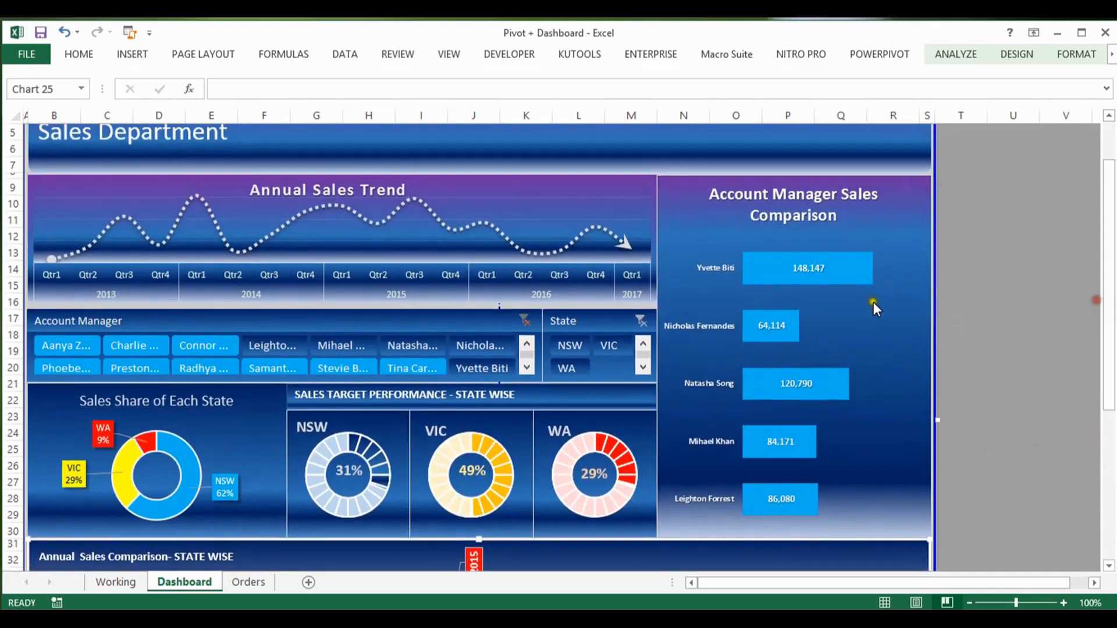
pyautogui.click(525, 320)
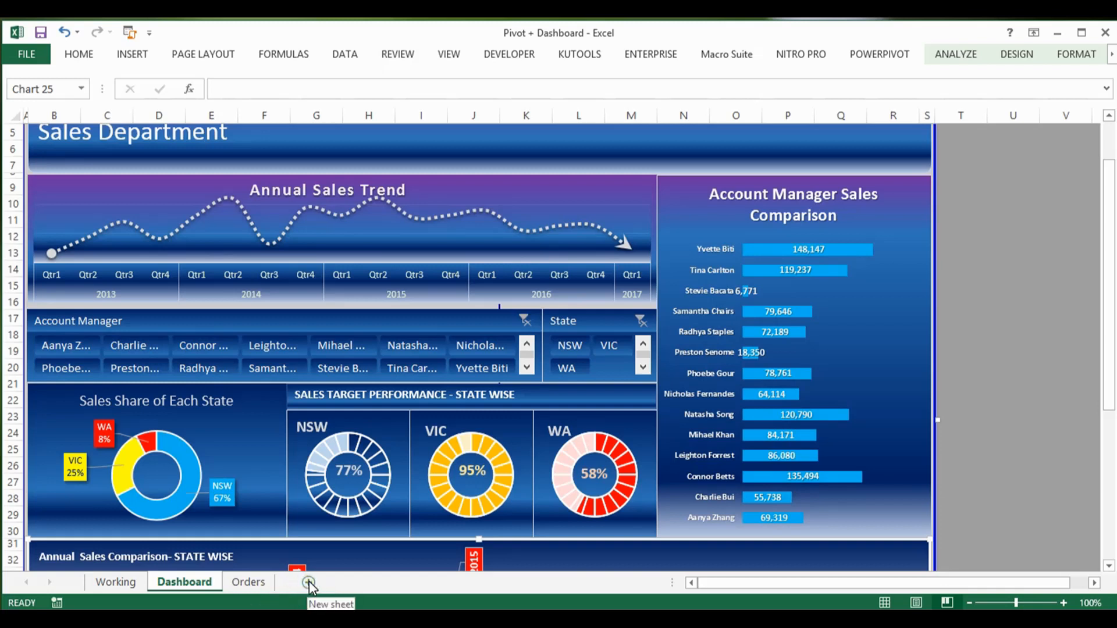
# Step: Open the Orders sheet and check the extent of the Sales Data table from its header row to cell A1043
pyautogui.click(252, 581)
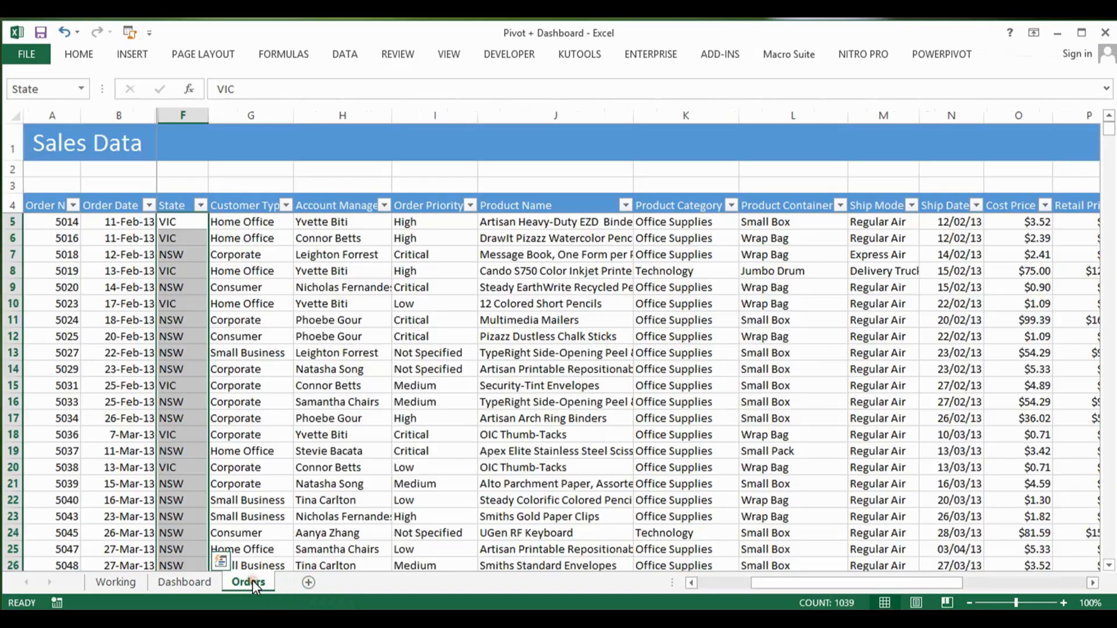
pyautogui.click(259, 436)
pyautogui.hotkey('ctrl', 'Up')
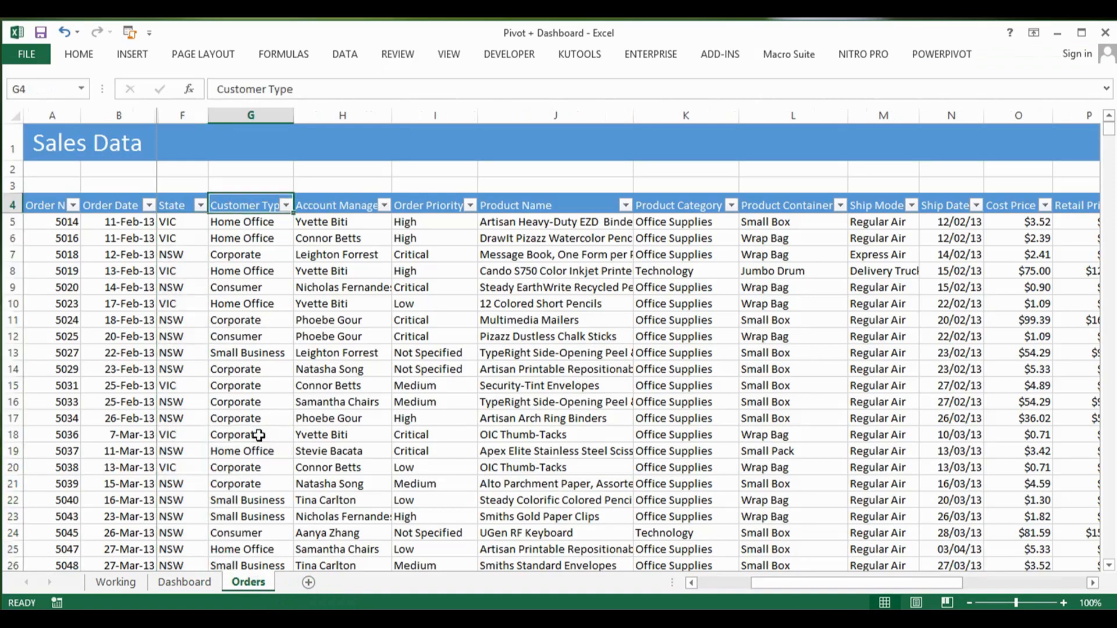
pyautogui.hotkey('ctrl', 'Left')
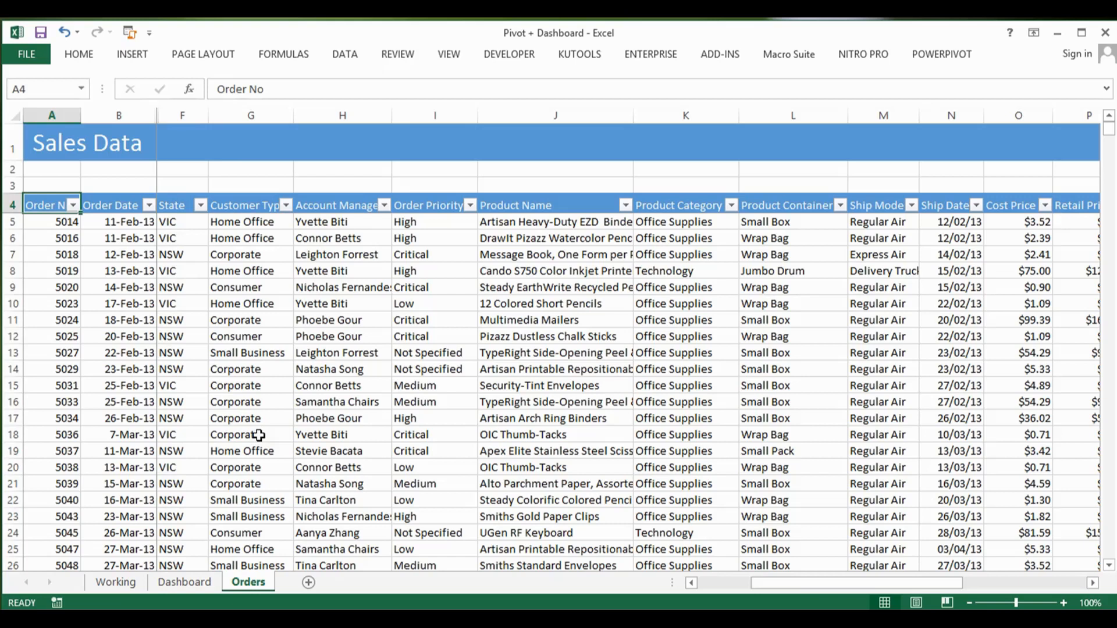
pyautogui.hotkey('ctrl', 'Right')
pyautogui.hotkey('ctrl', 'Down')
pyautogui.hotkey('ctrl', 'Left')
pyautogui.hotkey('ctrl', 'Left')
pyautogui.hotkey('ctrl', 'Left')
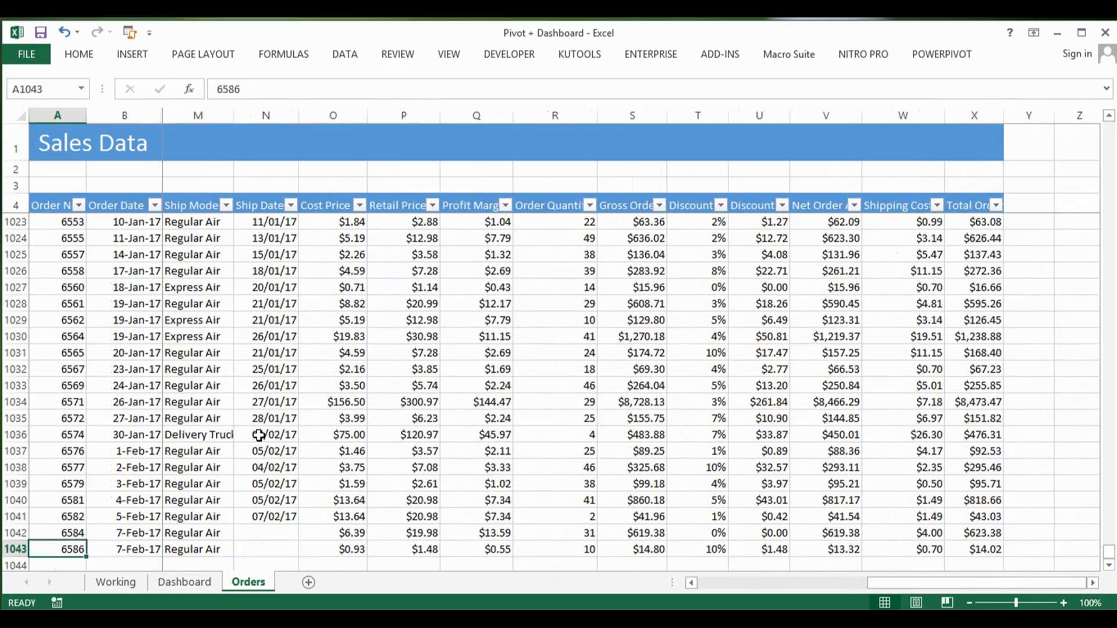
# Step: Convert the Sales Data range A4:X1043 on the Orders sheet into a table with headers
pyautogui.hotkey('ctrl', 'Up')
pyautogui.press('Down')
pyautogui.press('Down')
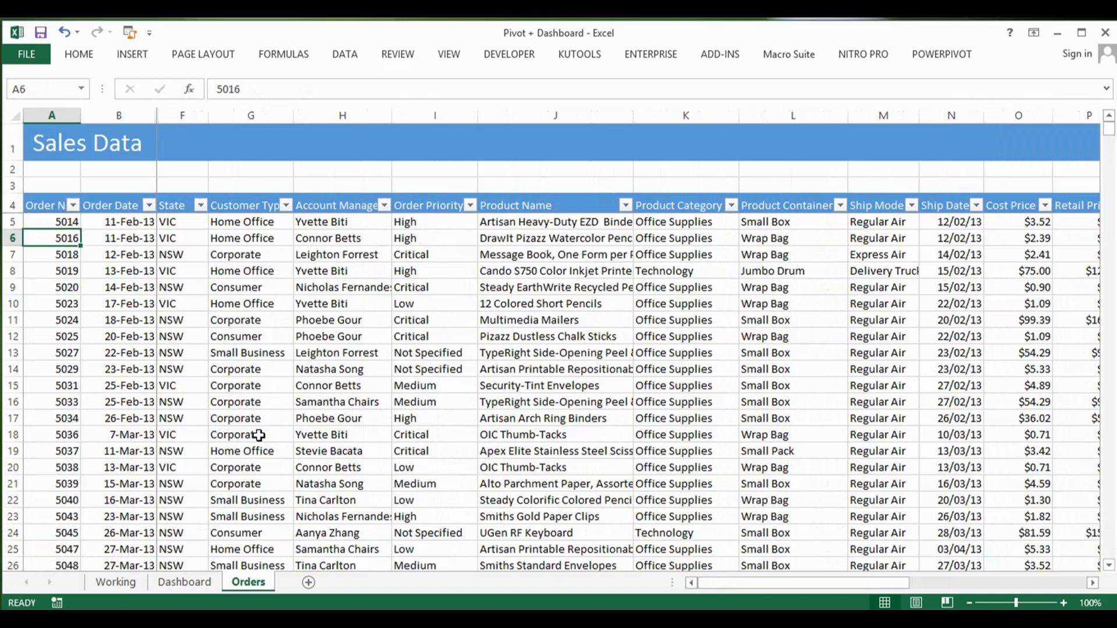
pyautogui.press('Up')
pyautogui.press('Up')
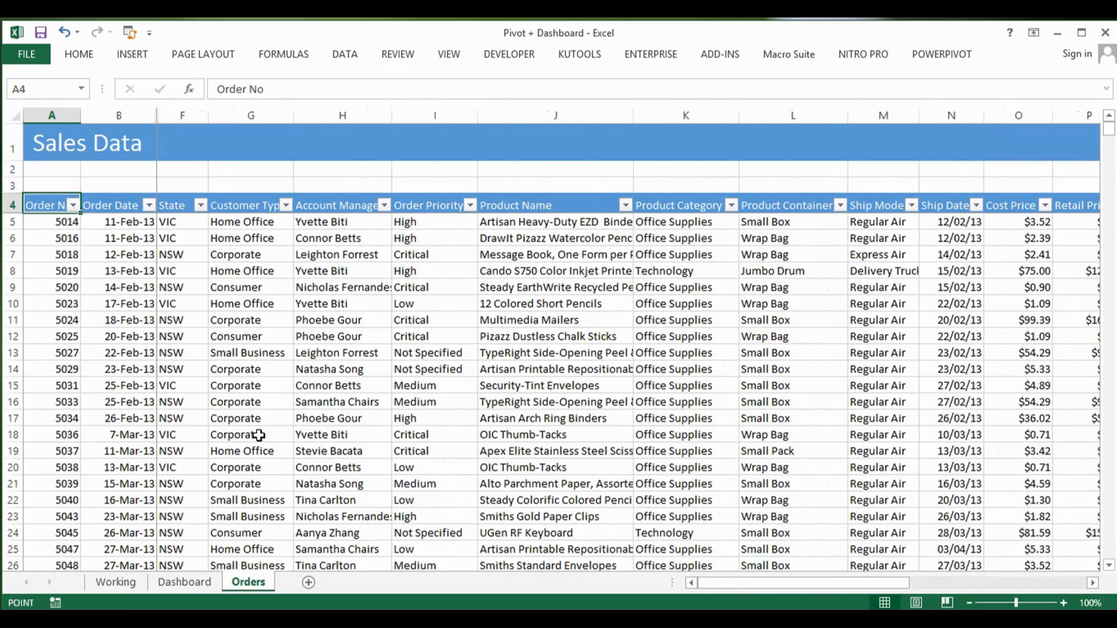
pyautogui.hotkey('ctrl', 't')
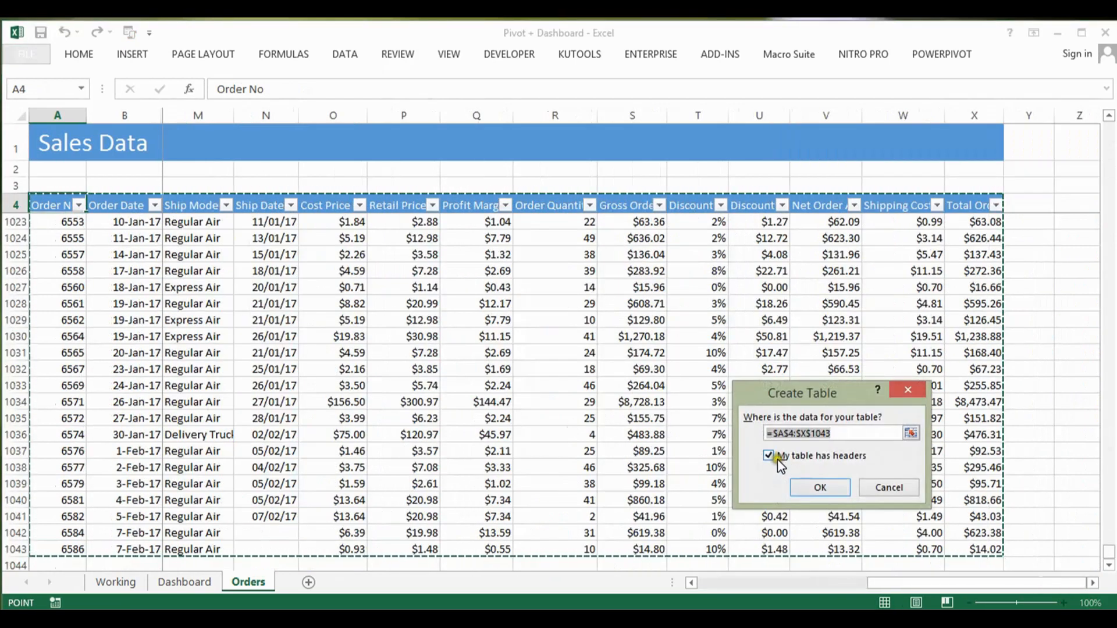
pyautogui.click(819, 487)
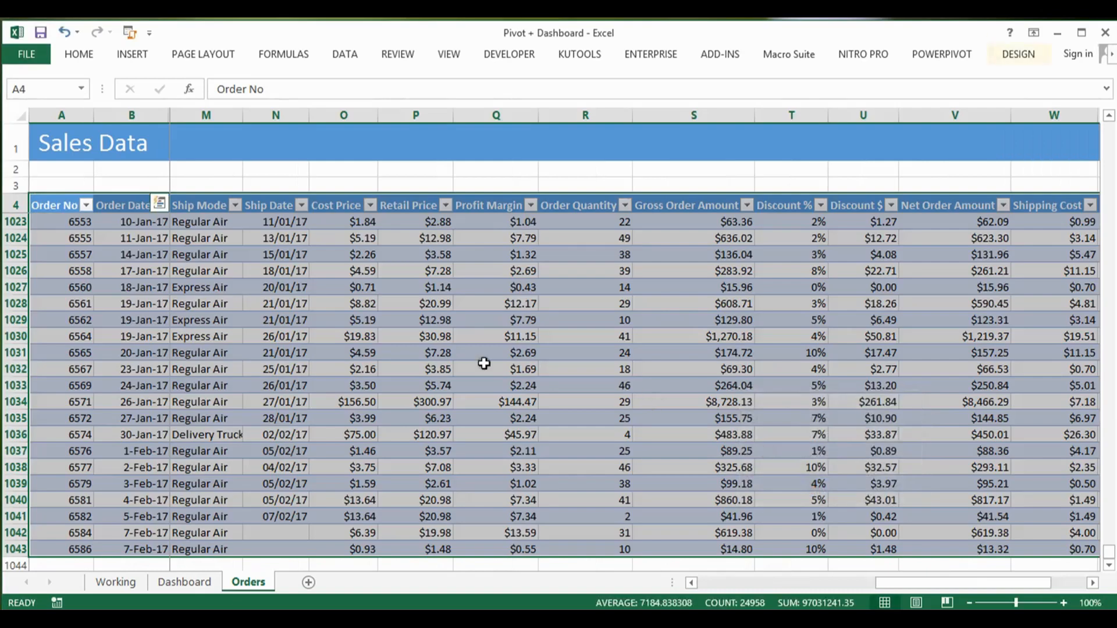
pyautogui.click(433, 341)
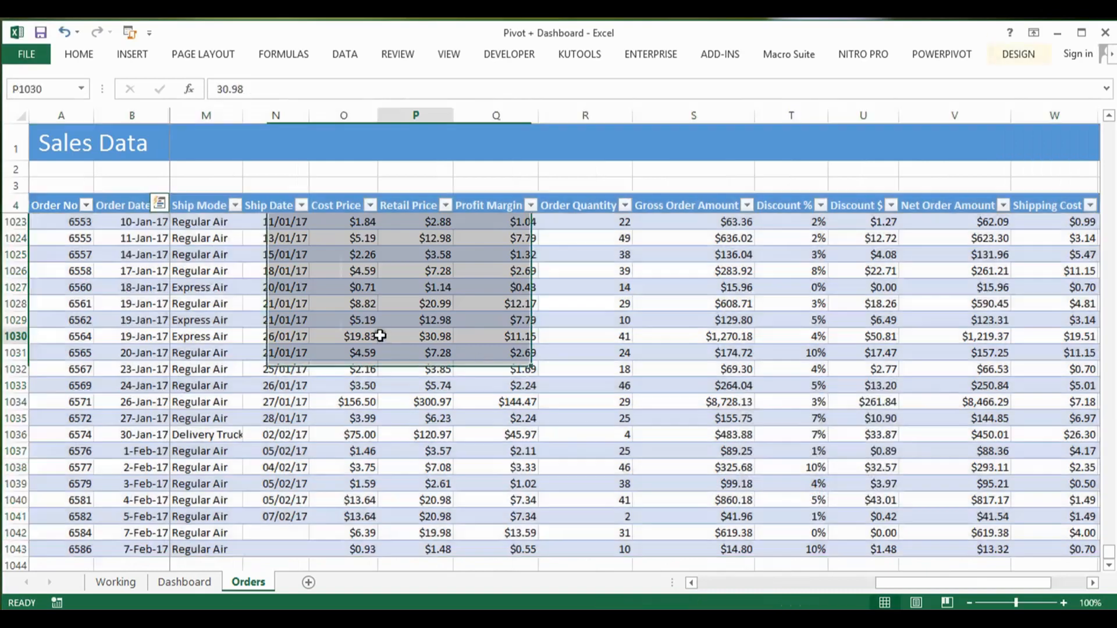
# Step: Insert a PivotTable based on Table1 in a new worksheet
pyautogui.click(332, 289)
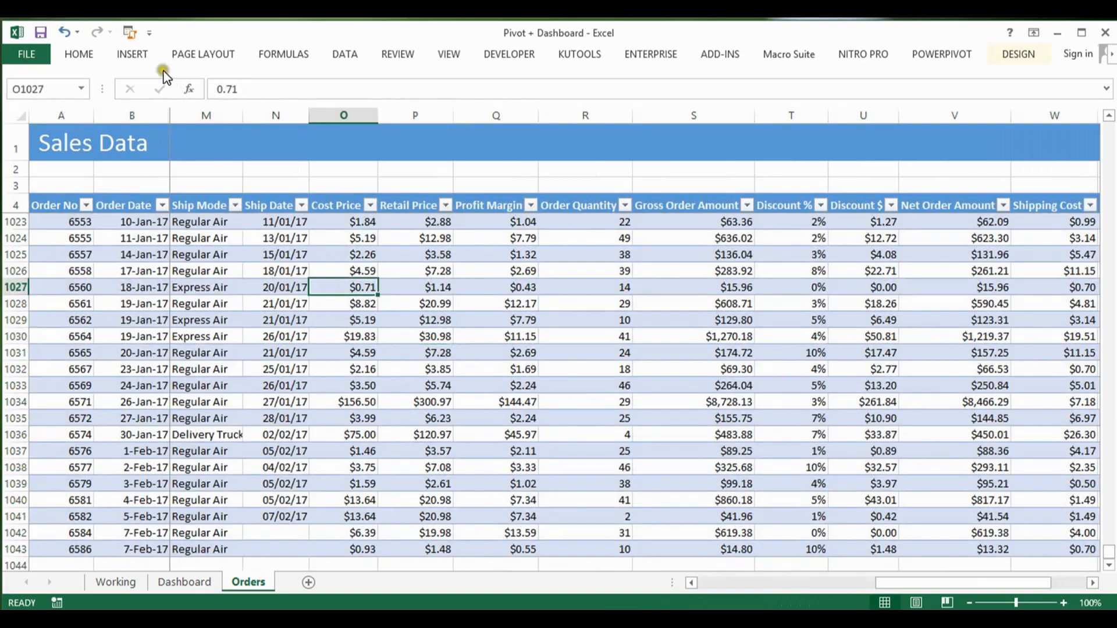
pyautogui.click(143, 55)
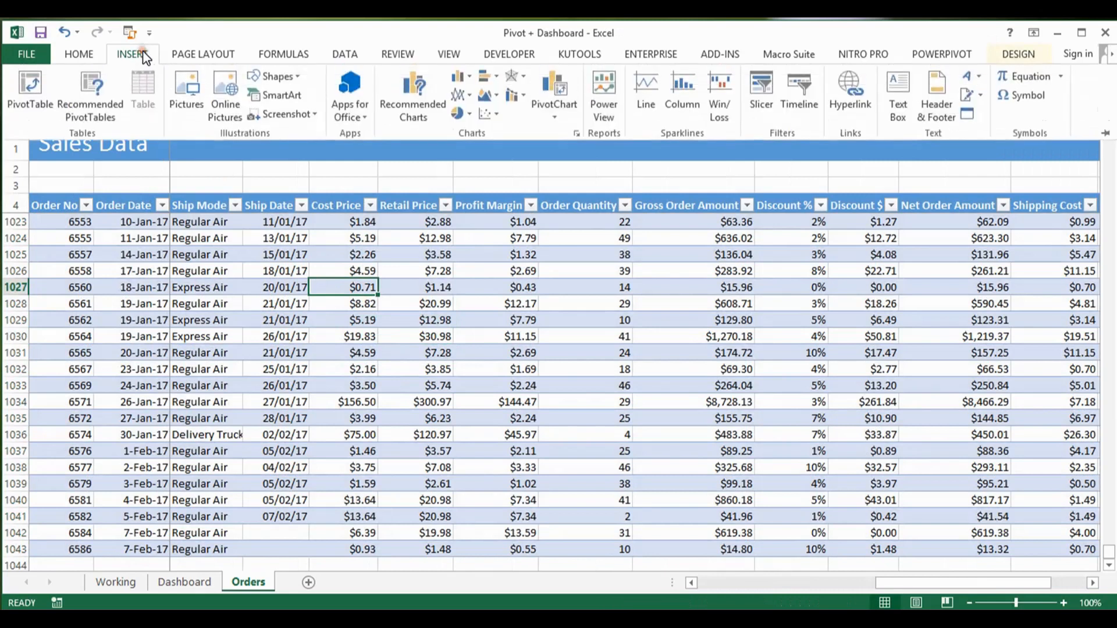
pyautogui.click(27, 94)
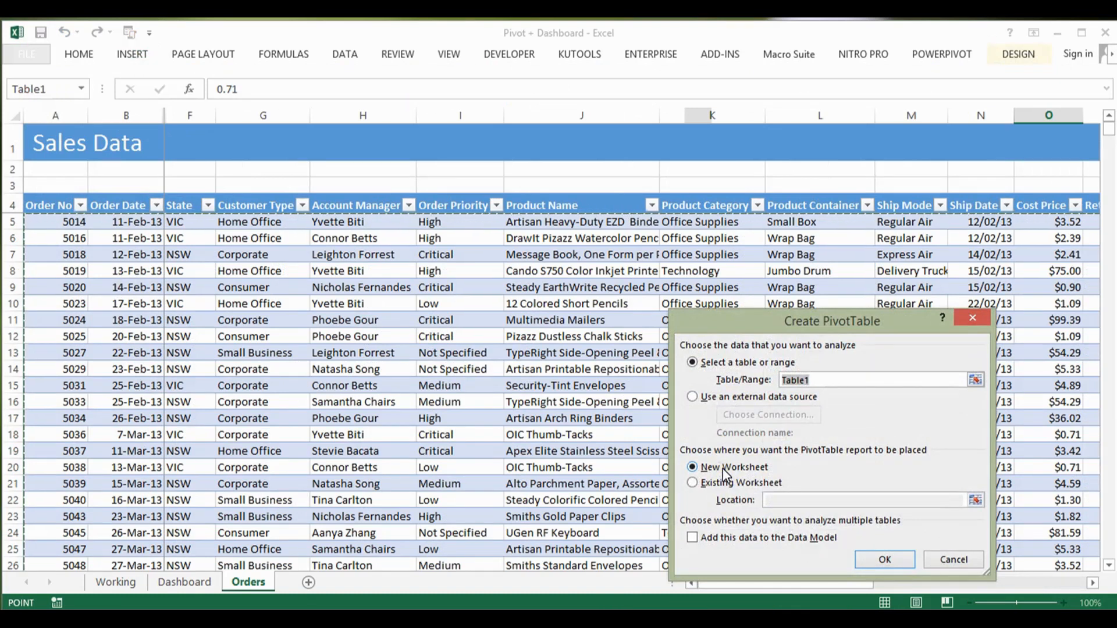
pyautogui.click(878, 559)
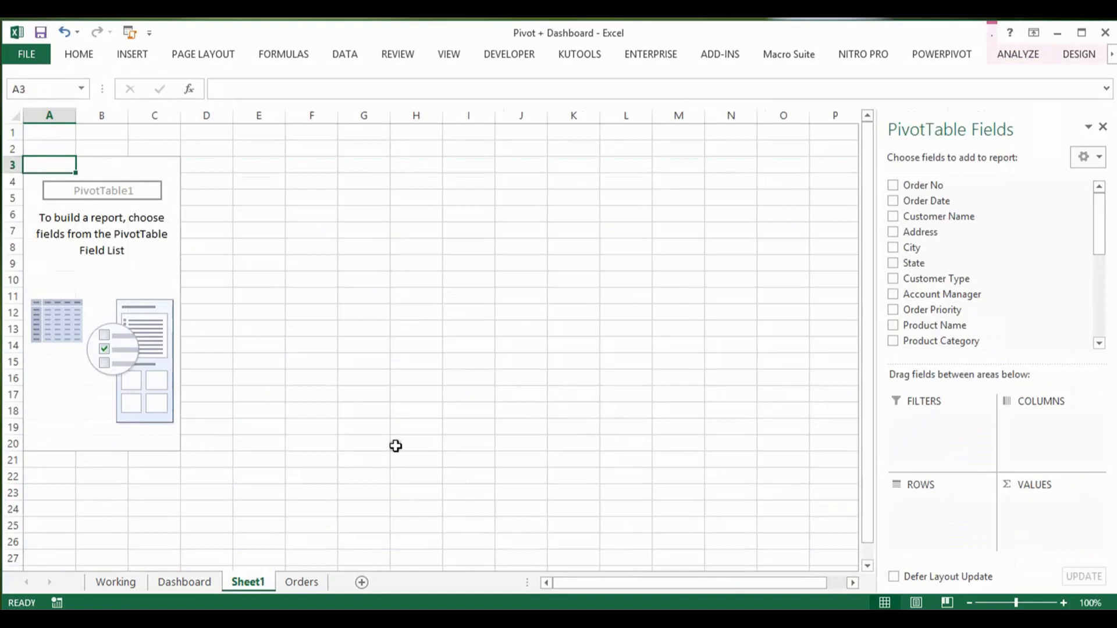
pyautogui.click(336, 331)
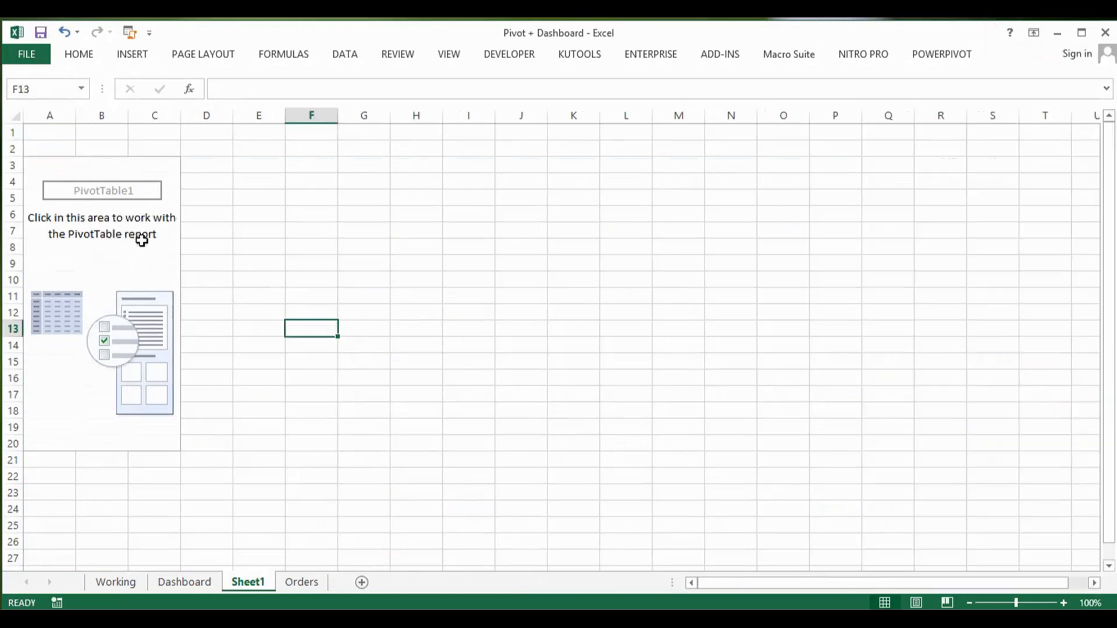
pyautogui.click(134, 232)
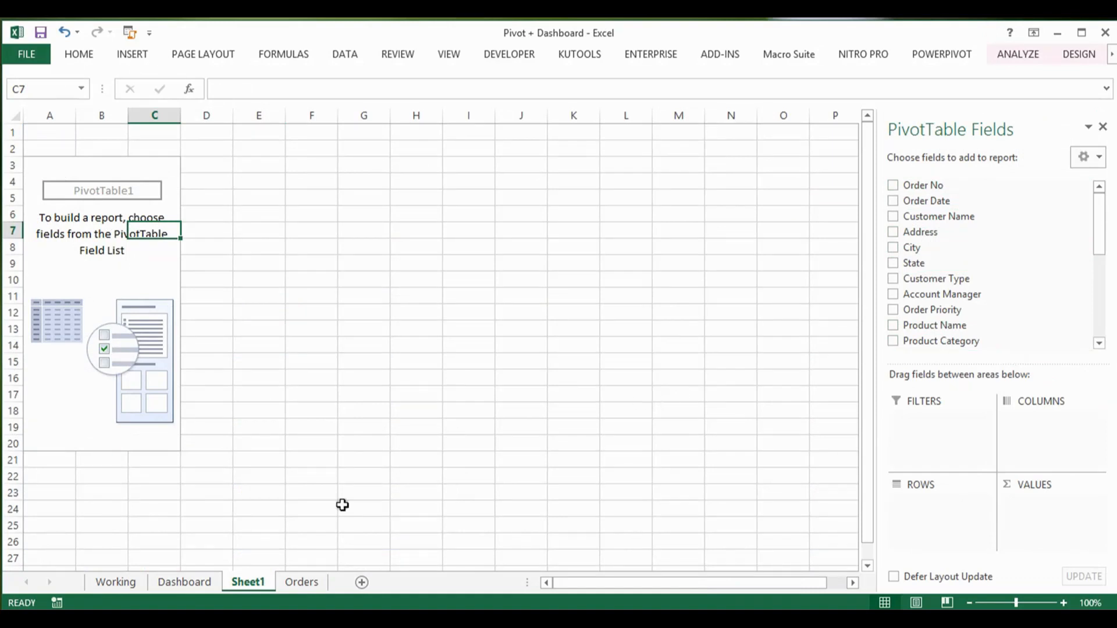
# Step: Check the Dashboard's Annual Sales Trend chart and build the Sheet1 PivotTable with Order Date in rows and Total Order Value in values
pyautogui.click(194, 585)
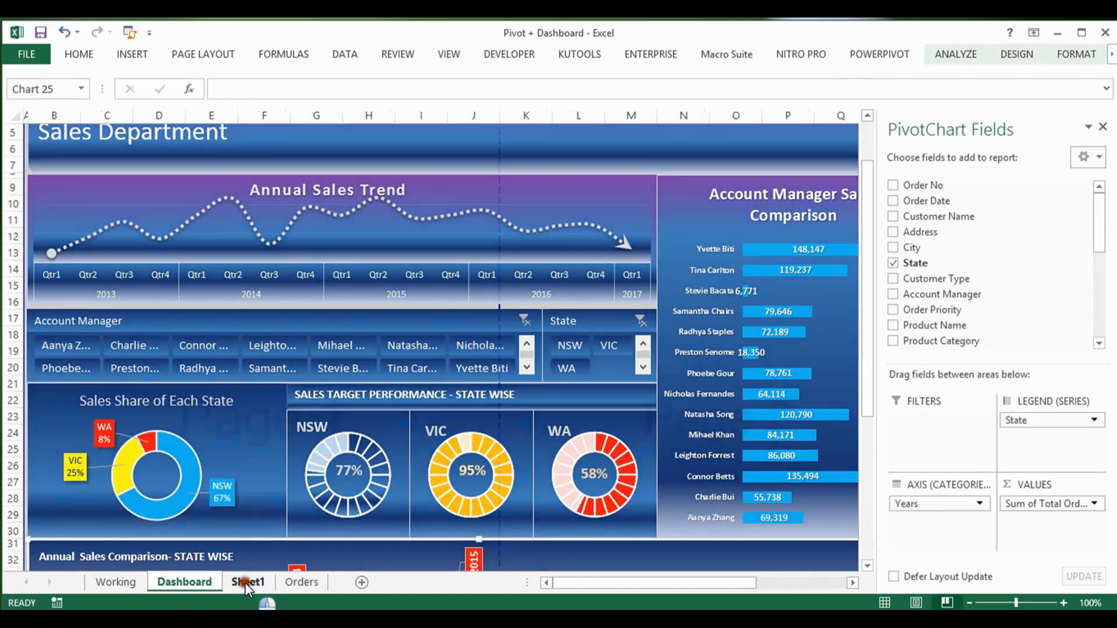
pyautogui.click(245, 583)
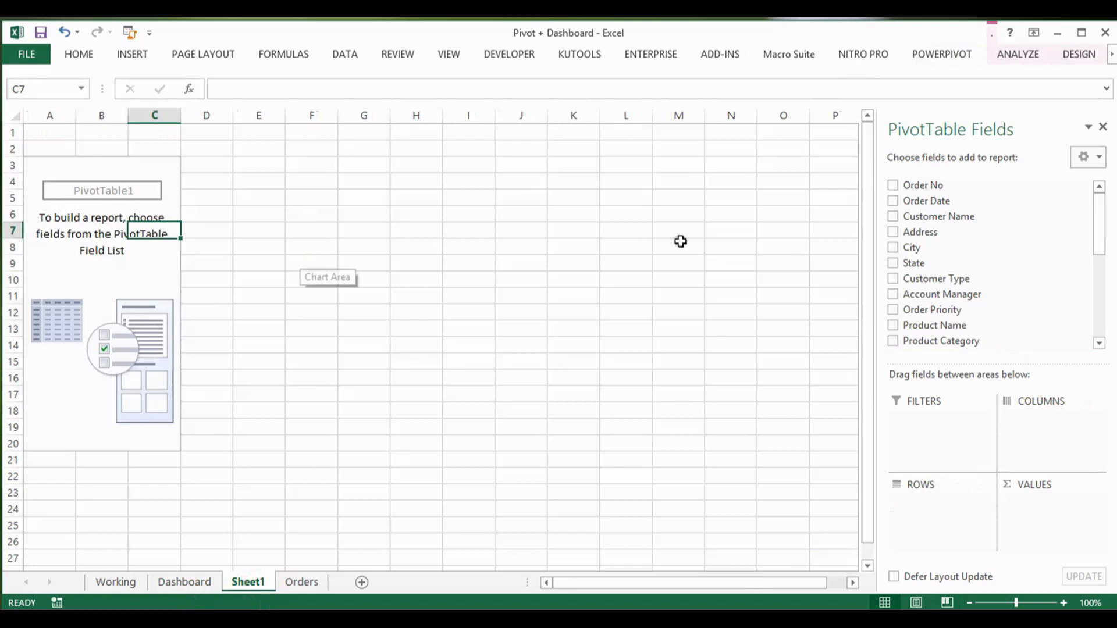
pyautogui.click(894, 200)
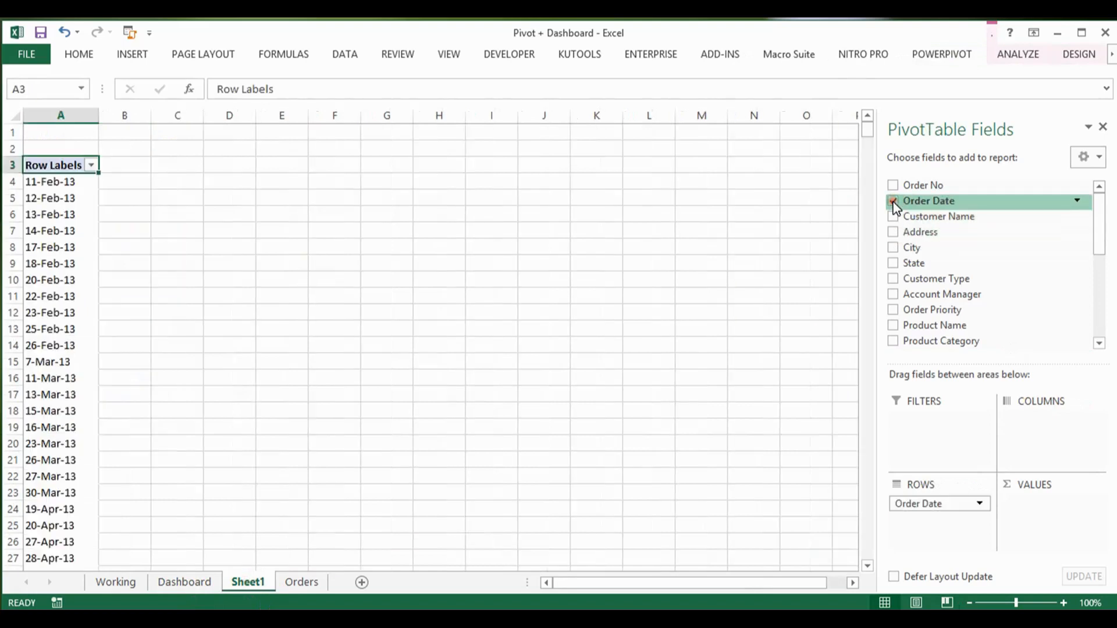
pyautogui.moveTo(1099, 249); pyautogui.dragTo(1099, 312)
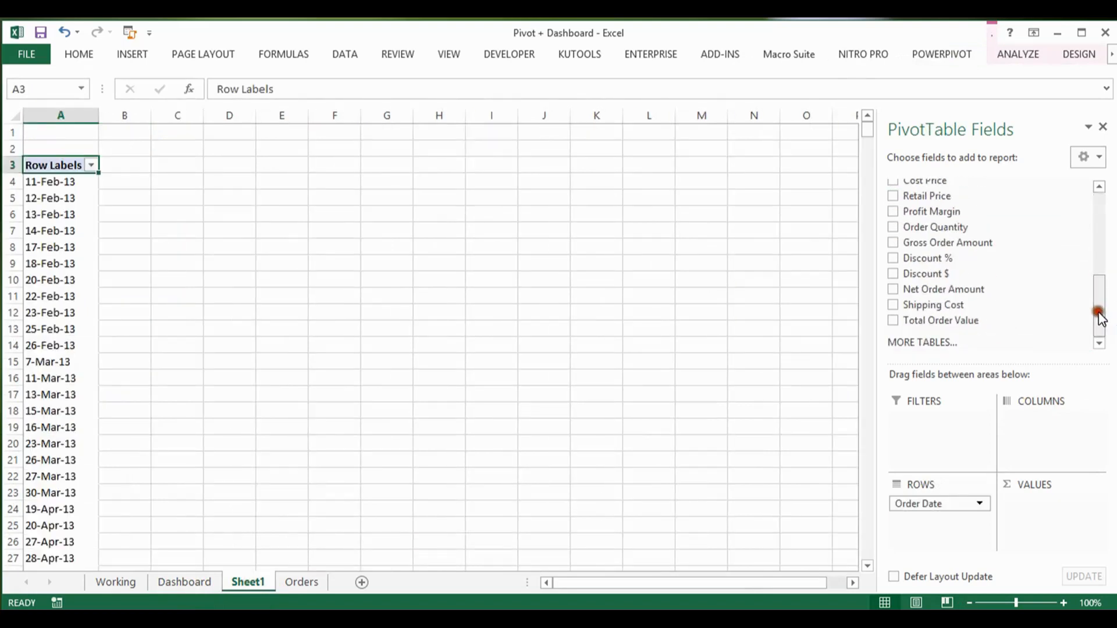
pyautogui.click(894, 321)
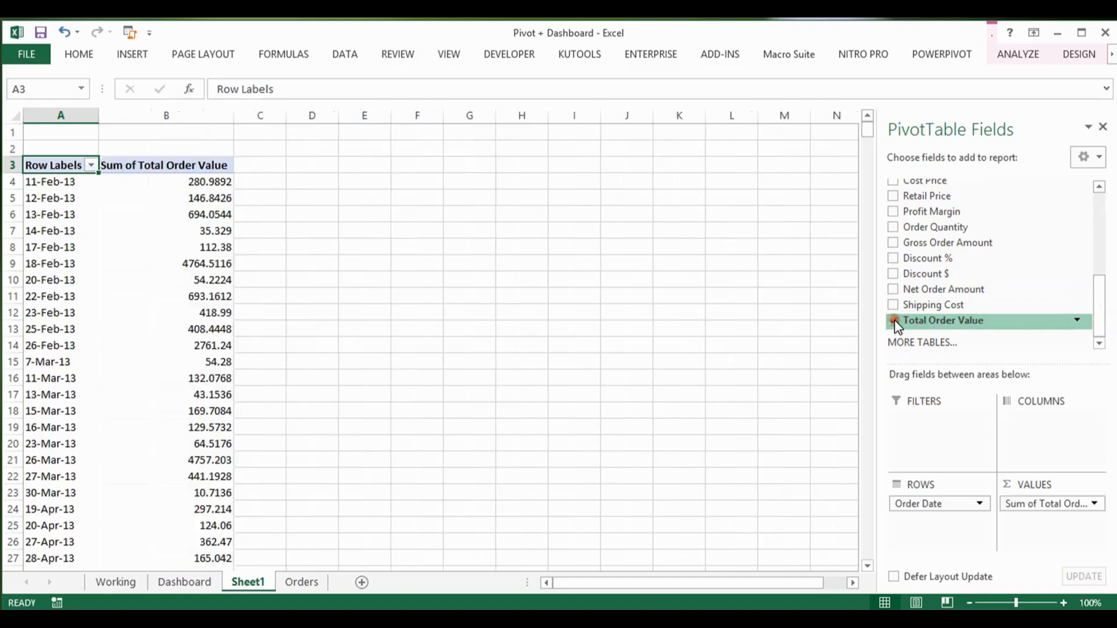
# Step: Locate the Total Order Value column in the Orders table and check its formula and header
pyautogui.click(300, 582)
pyautogui.click(779, 320)
pyautogui.hotkey('ctrl', 'Right')
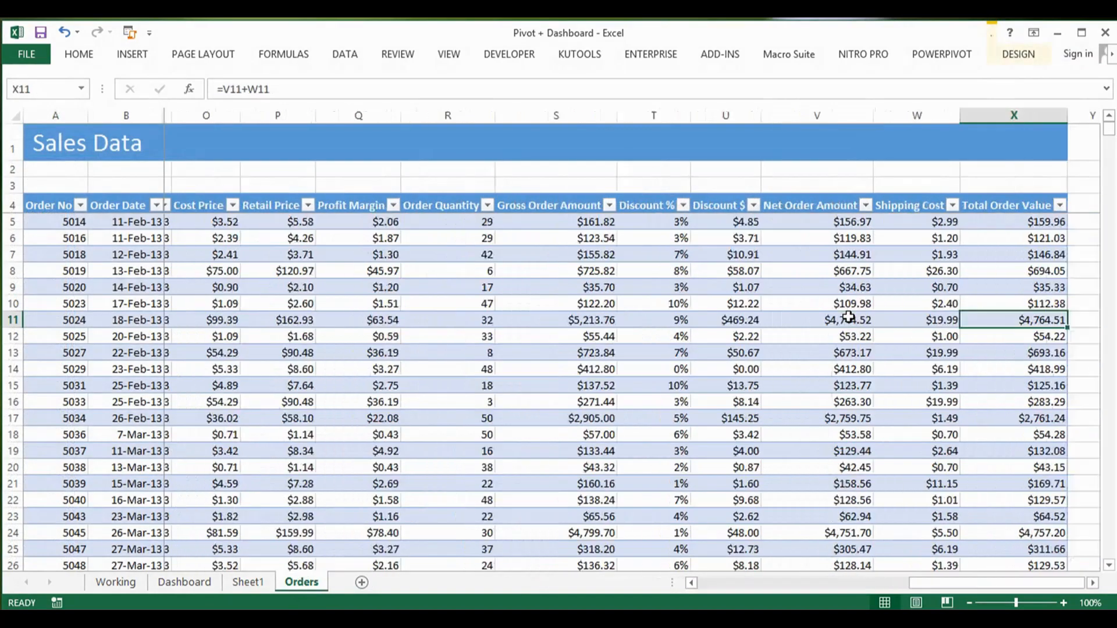
pyautogui.press('Up')
pyautogui.press('Up')
pyautogui.press('Up')
pyautogui.press('Up')
pyautogui.press('Up')
pyautogui.press('Up')
pyautogui.press('Up')
pyautogui.press('Down')
pyautogui.press('Up')
# Step: Review the Orders headers from Total Order Value back to Cost Price and forward again to see which amounts make up the total
pyautogui.press('Left')
pyautogui.press('Left')
pyautogui.press('Left')
pyautogui.press('Left')
pyautogui.press('Left')
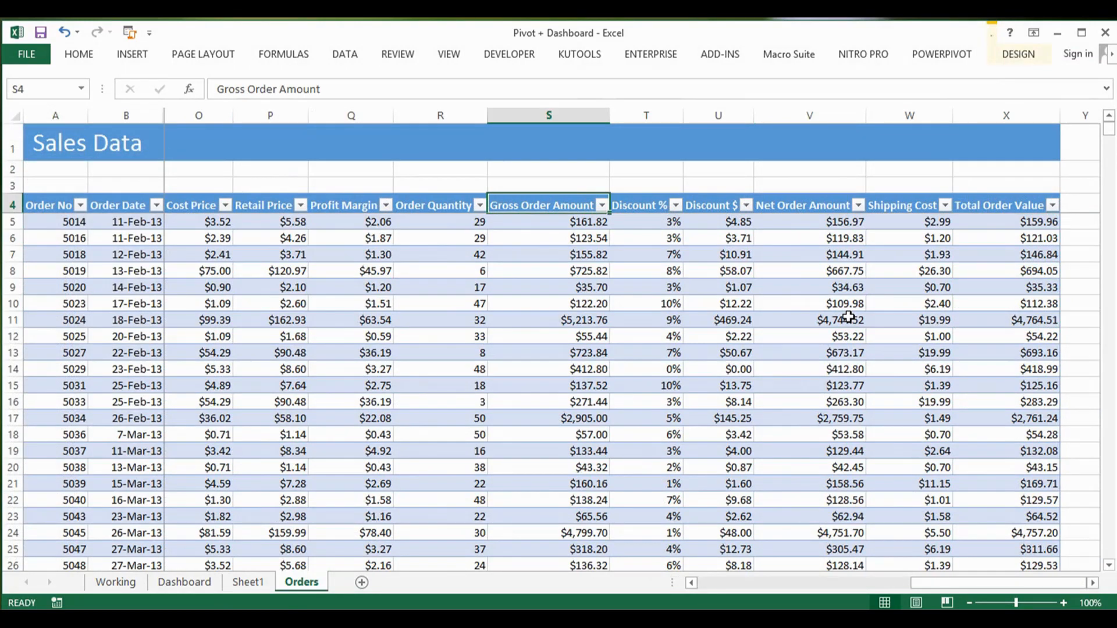
pyautogui.press('Left')
pyautogui.press('Left')
pyautogui.press('Left')
pyautogui.press('Left')
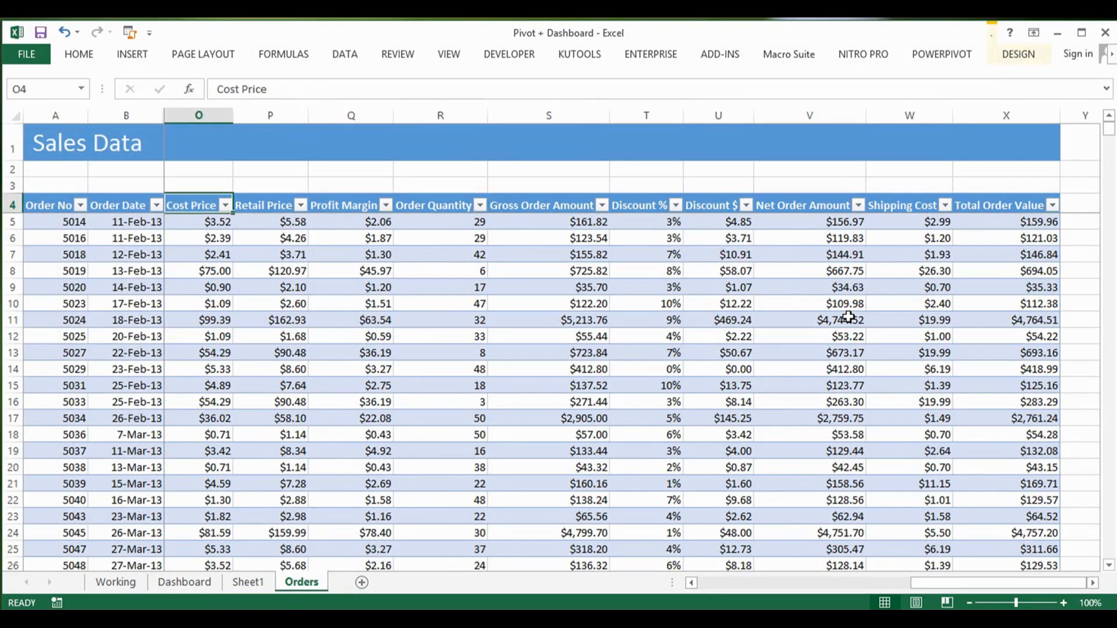
pyautogui.press('Right')
pyautogui.press('Right')
pyautogui.press('Right')
pyautogui.press('Right')
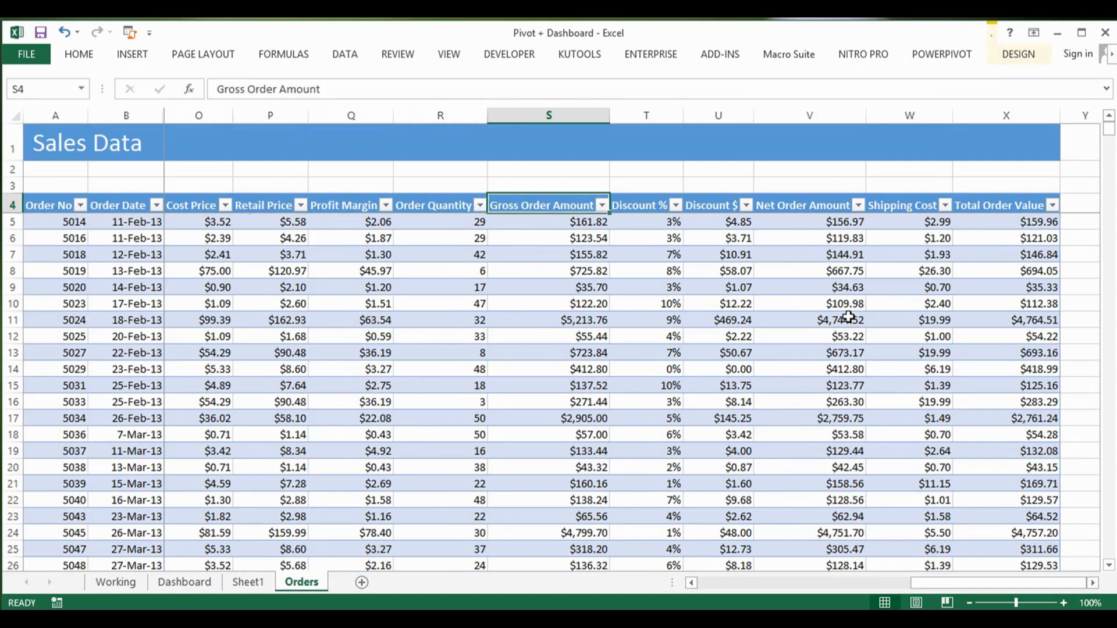
pyautogui.press('Left')
pyautogui.press('Right')
pyautogui.press('Right')
pyautogui.press('Right')
pyautogui.press('Right')
pyautogui.press('Right')
pyautogui.press('Right')
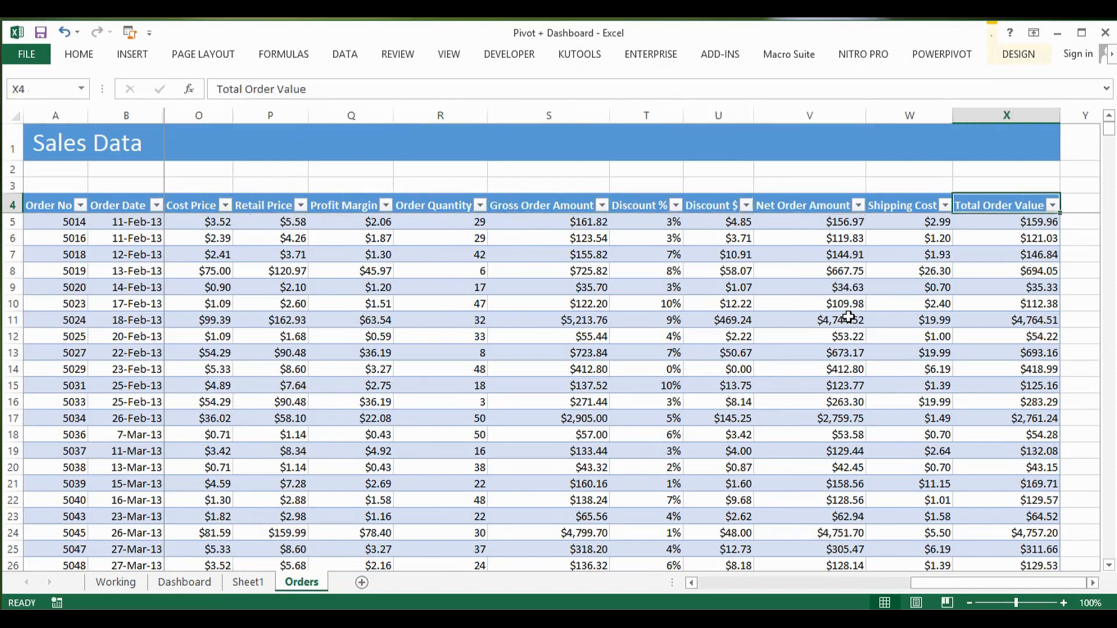
# Step: Examine the individual order dates and their summed order values in the Sheet1 PivotTable
pyautogui.click(243, 582)
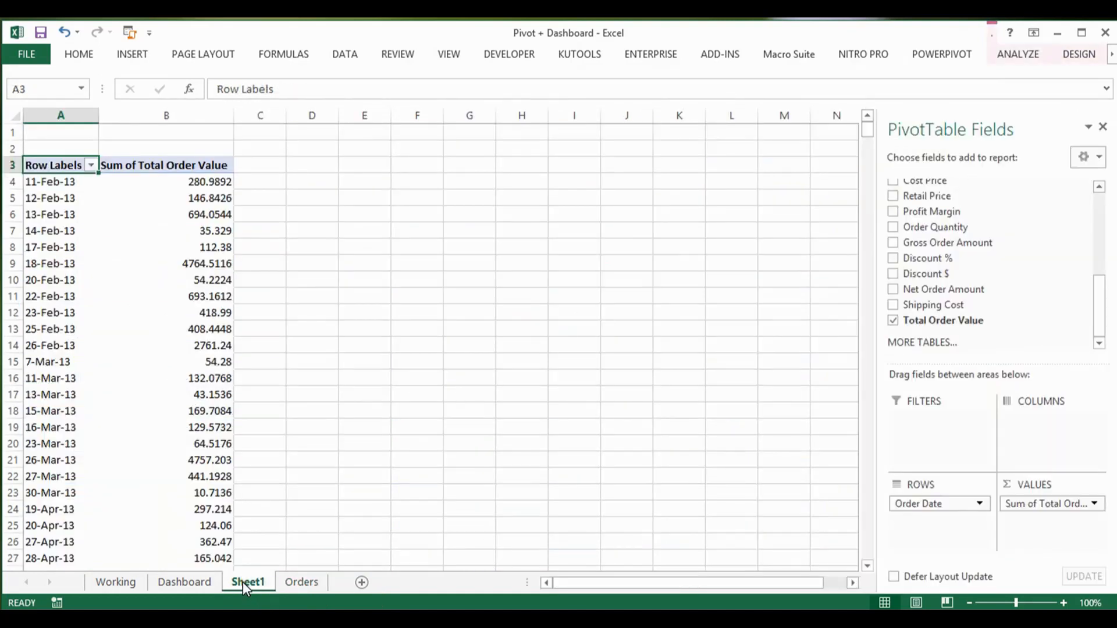
pyautogui.click(55, 307)
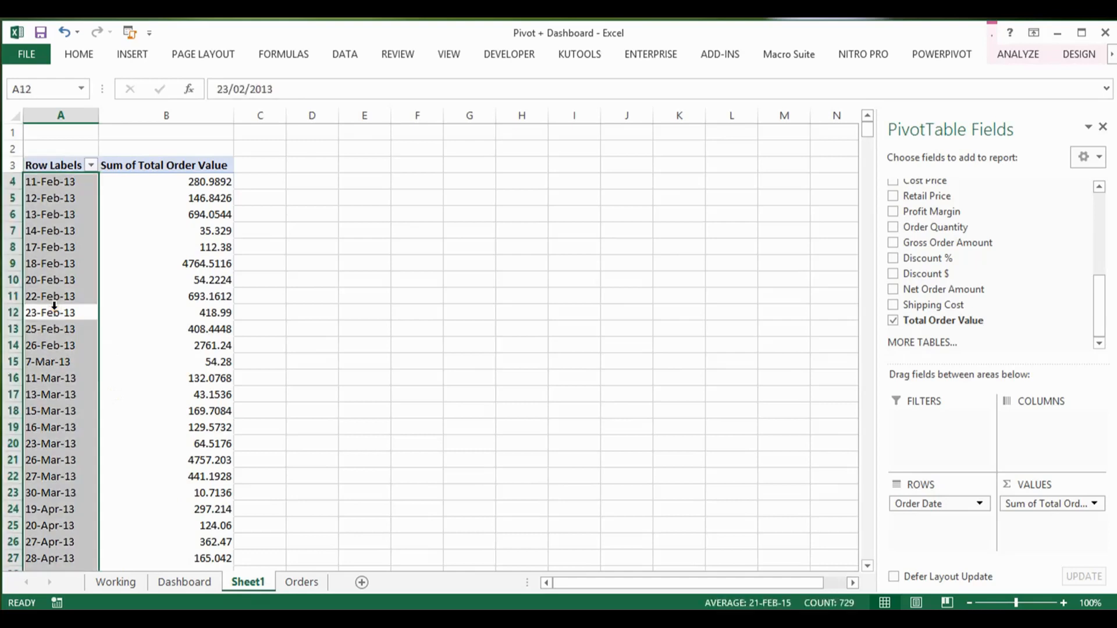
pyautogui.click(55, 298)
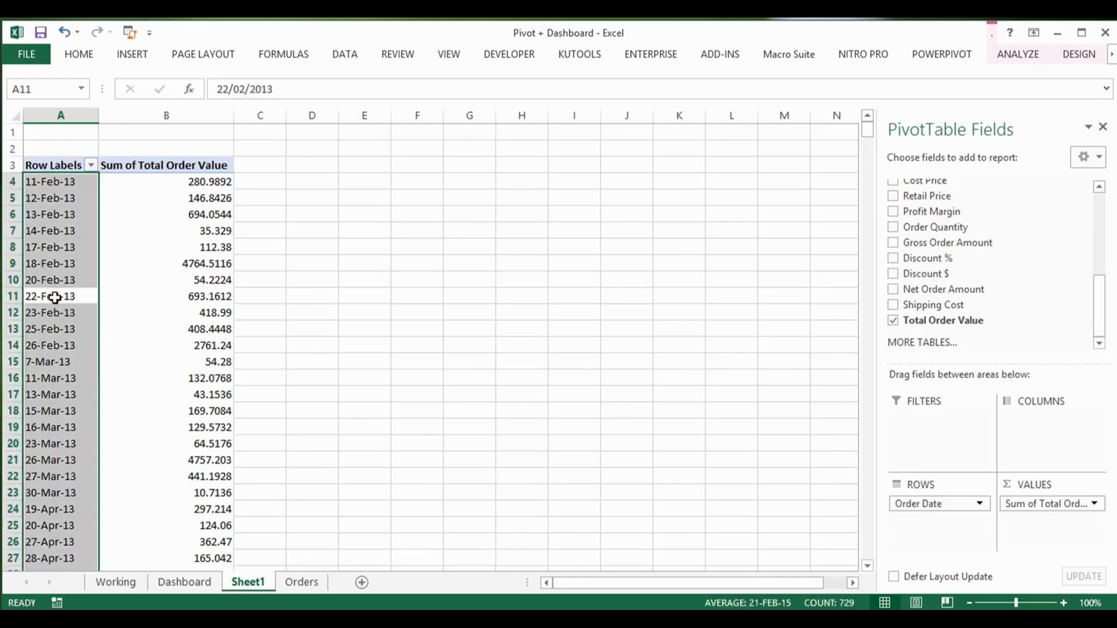
pyautogui.press('Down')
pyautogui.press('Down')
pyautogui.press('Down')
pyautogui.press('Down')
pyautogui.press('Down')
pyautogui.press('Down')
pyautogui.press('Down')
pyautogui.press('Down')
pyautogui.press('Down')
pyautogui.press('Down')
pyautogui.press('Down')
pyautogui.press('Down')
pyautogui.press('Down')
pyautogui.press('Down')
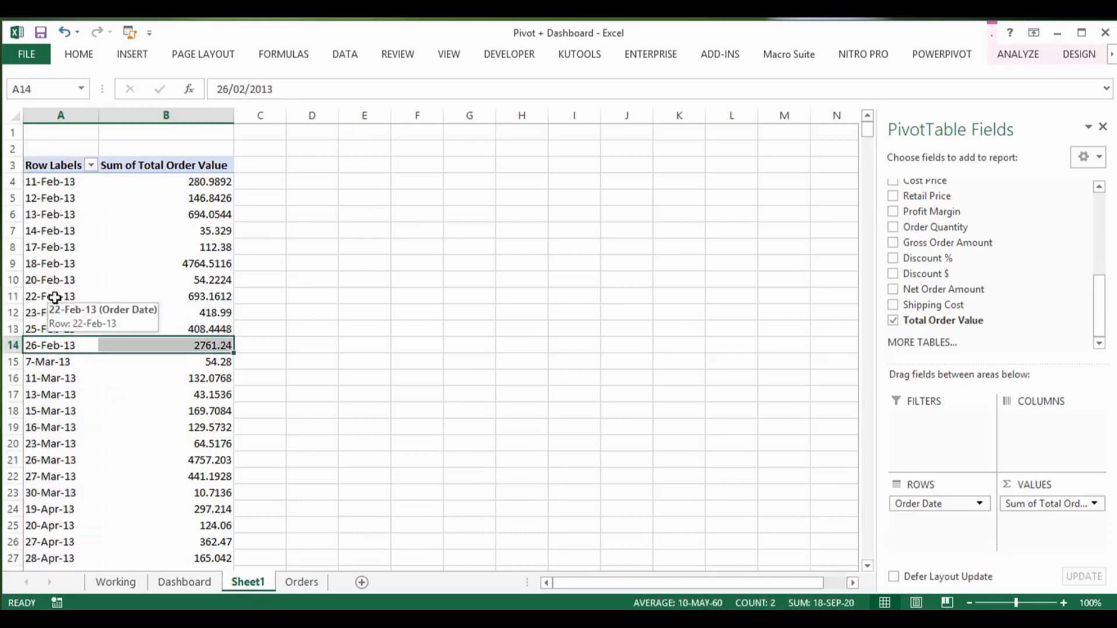
pyautogui.press('Down')
pyautogui.press('Down')
pyautogui.press('Down')
pyautogui.press('Down')
pyautogui.press('Down')
pyautogui.press('Down')
pyautogui.press('Down')
pyautogui.press('Down')
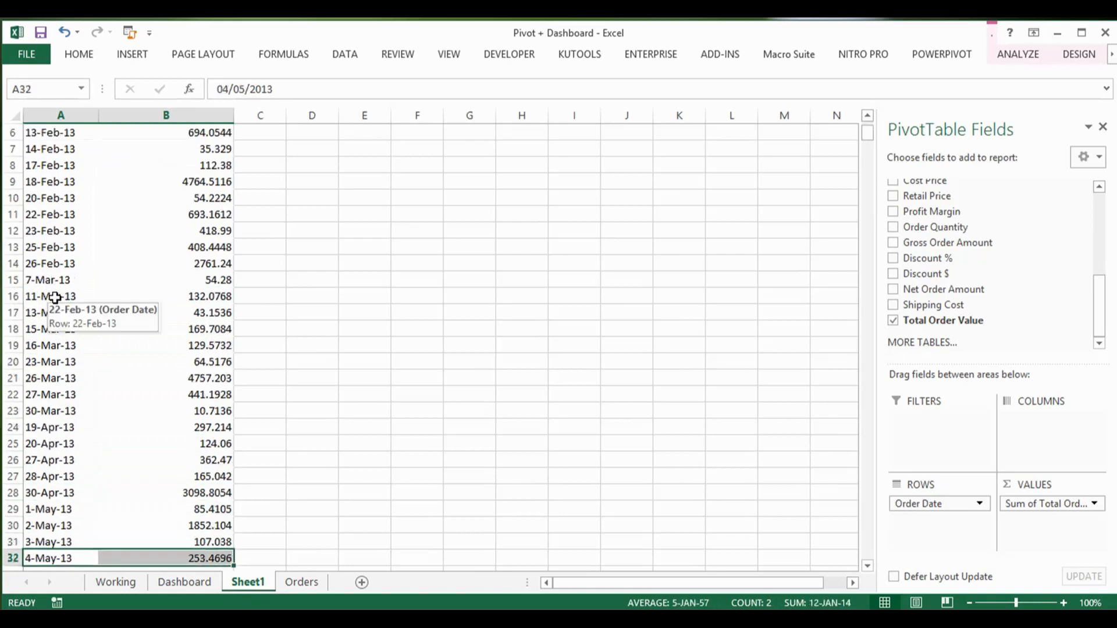
# Step: Check the Dashboard's trend chart periods and group the Sheet1 PivotTable's order dates by Quarters and Years, leaving out Months
pyautogui.click(184, 583)
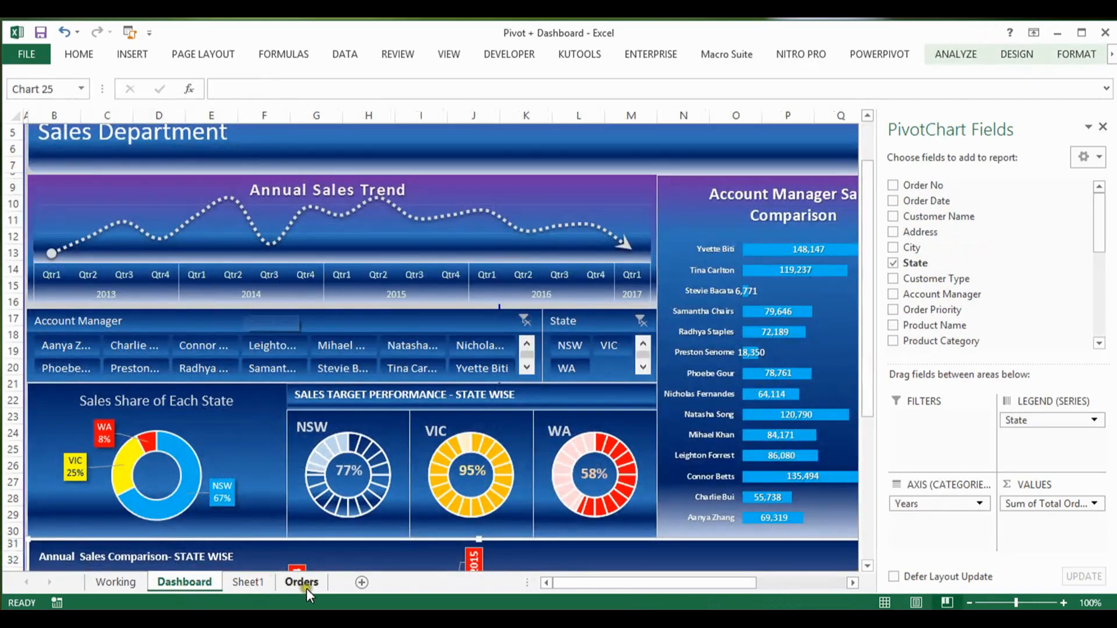
pyautogui.click(244, 584)
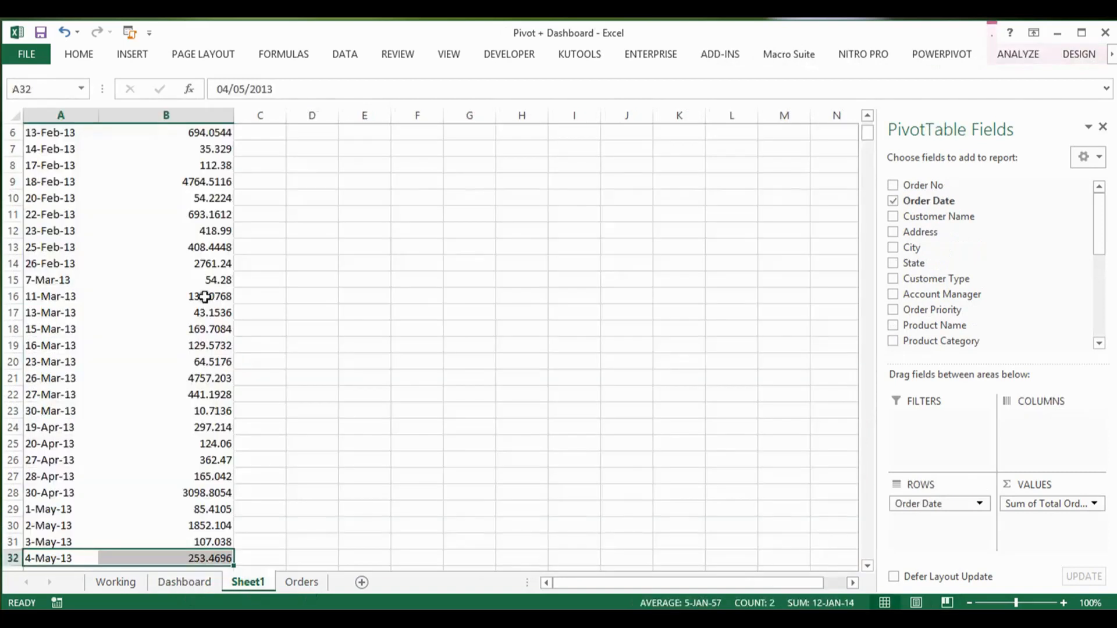
pyautogui.click(65, 231)
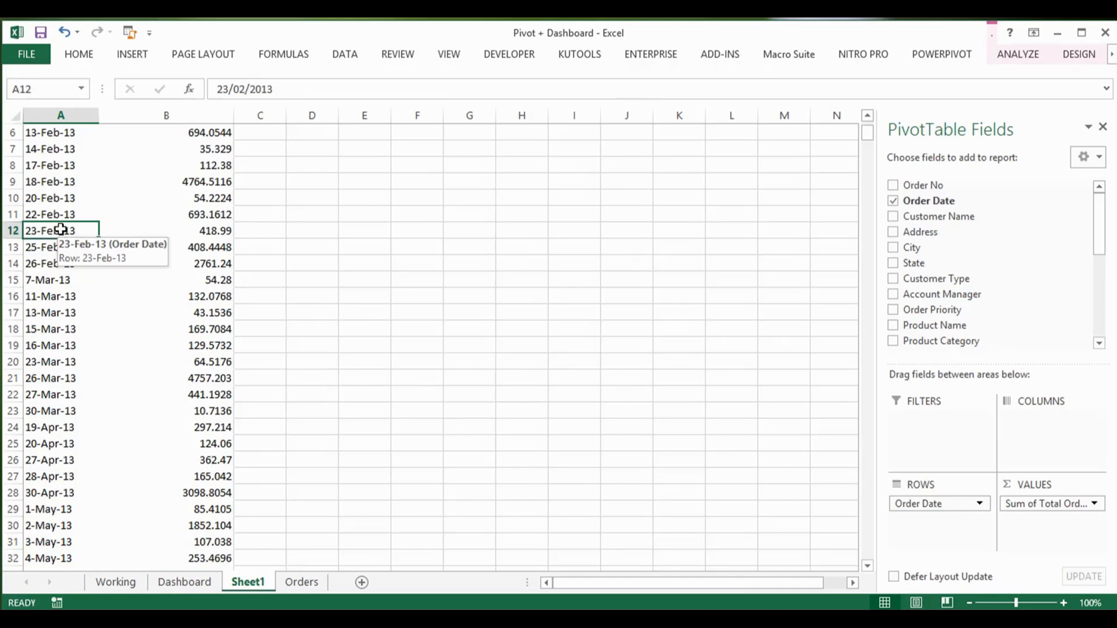
pyautogui.rightClick(60, 230)
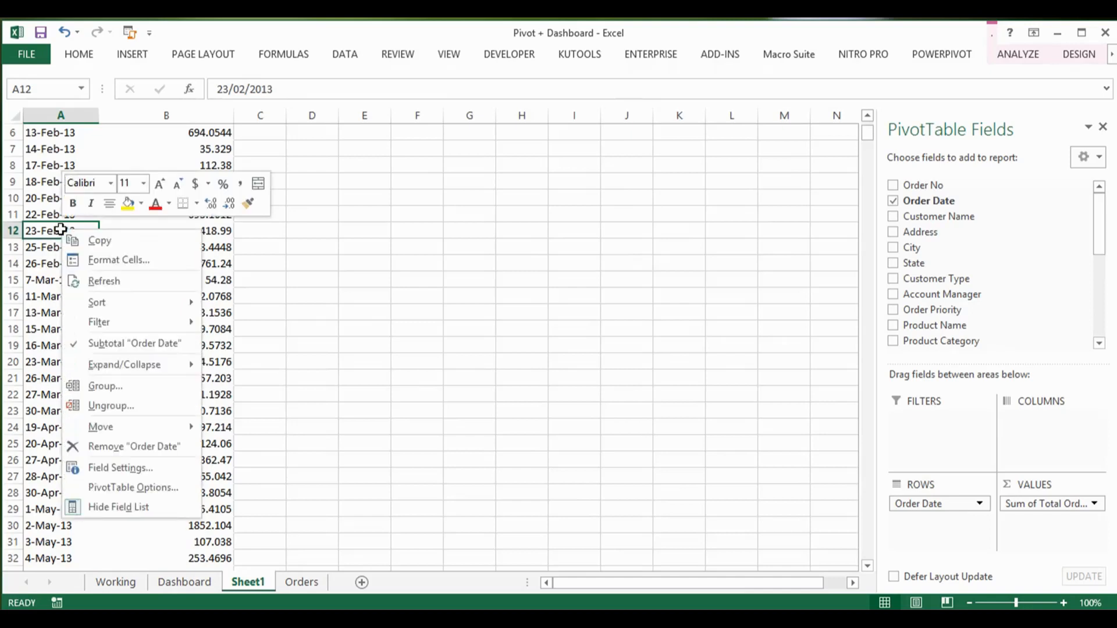
pyautogui.click(117, 386)
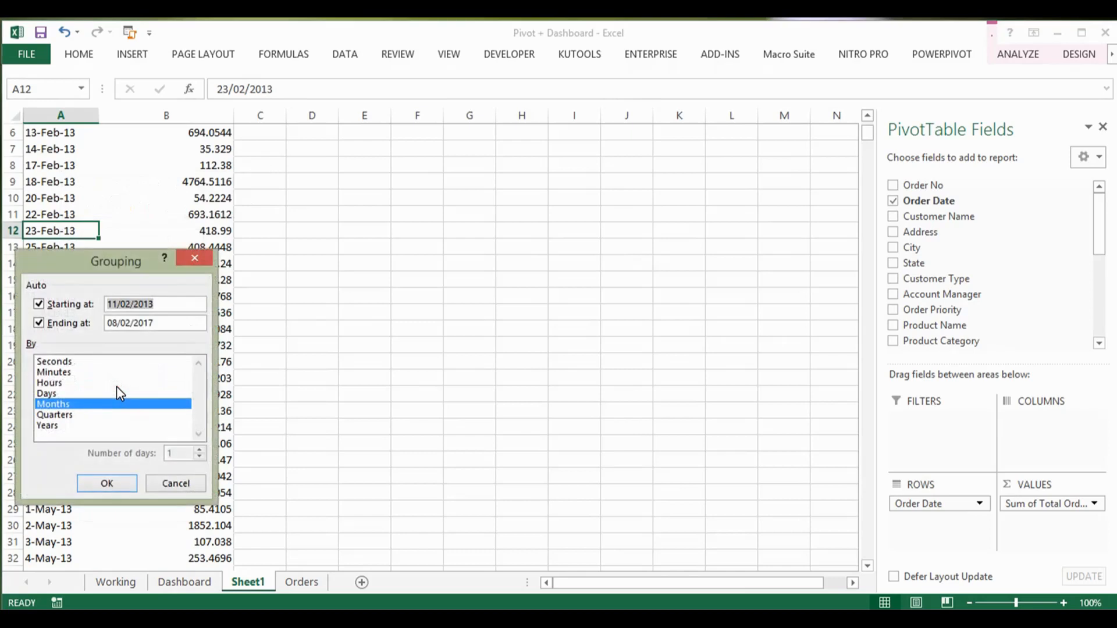
pyautogui.click(76, 415)
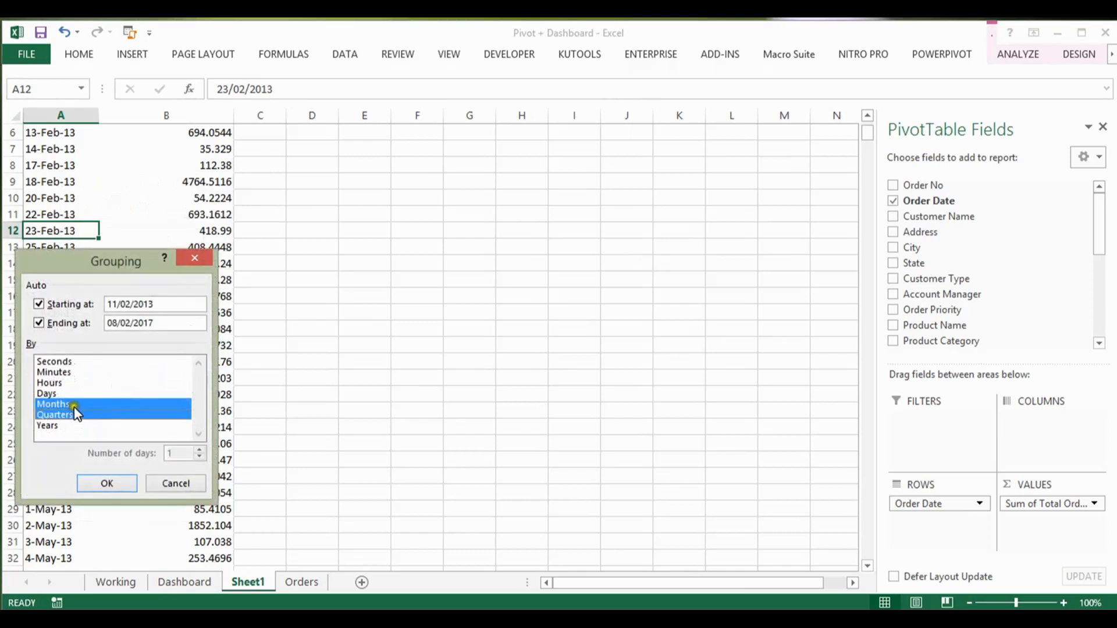
pyautogui.click(74, 405)
pyautogui.click(72, 426)
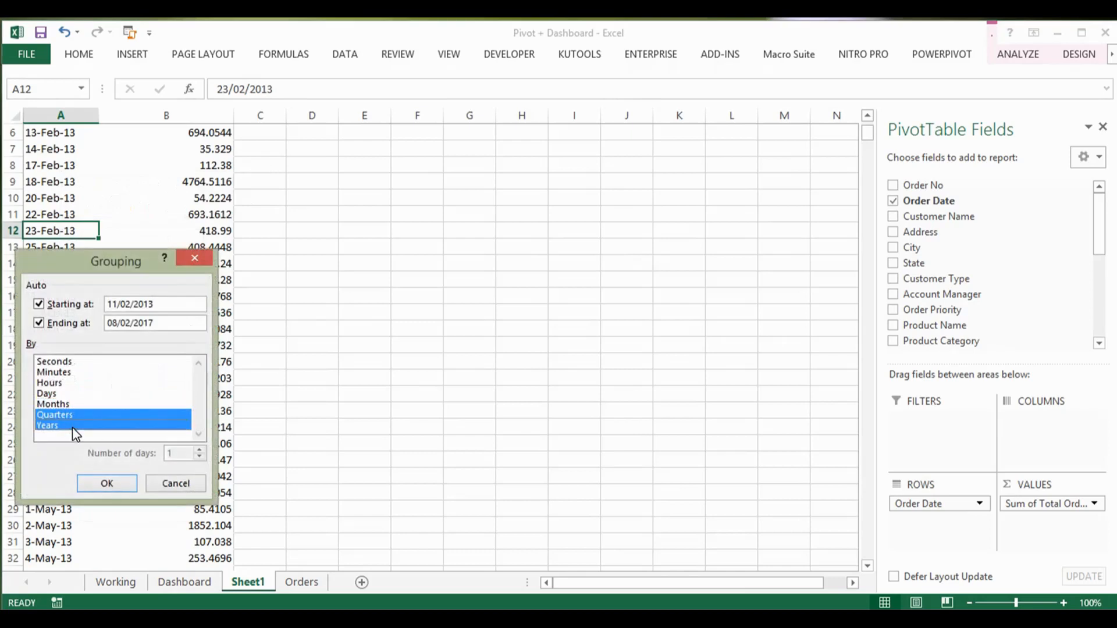
pyautogui.click(114, 483)
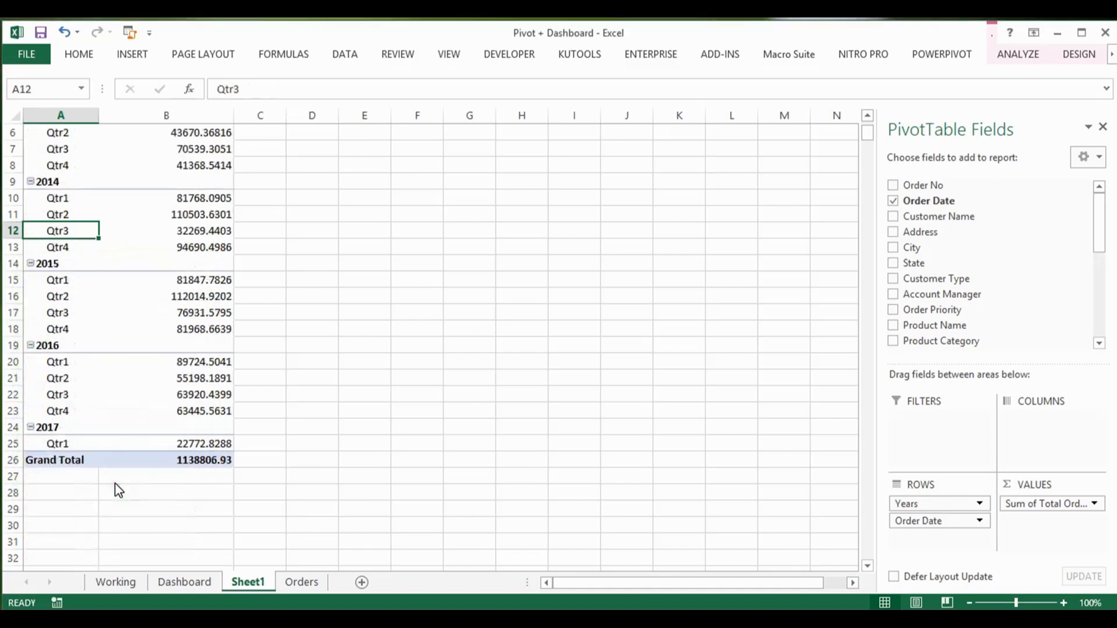
pyautogui.click(66, 207)
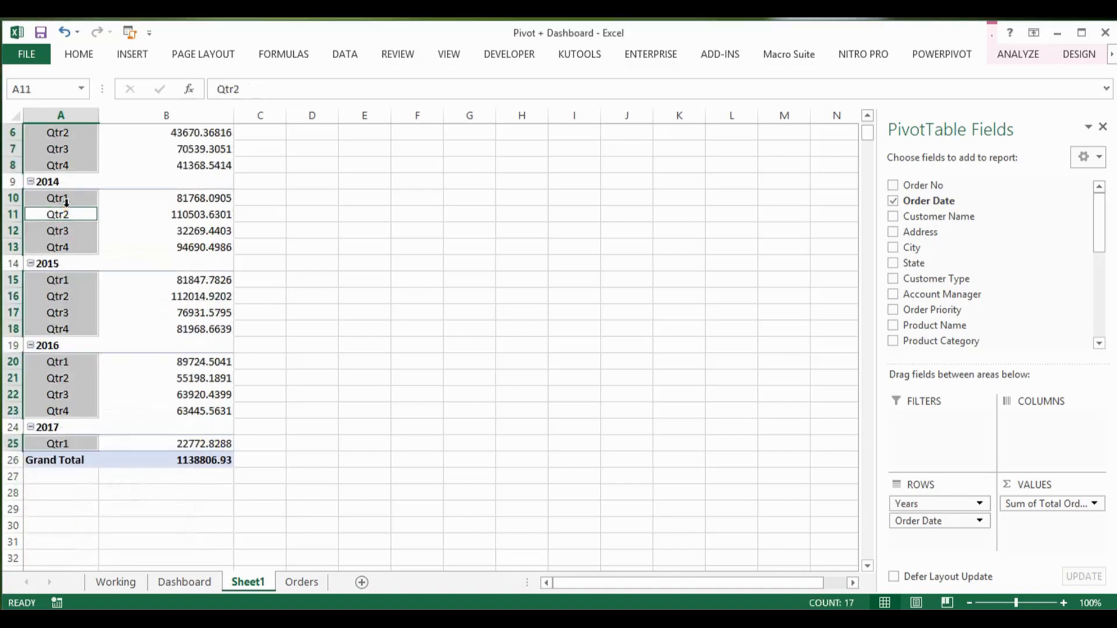
# Step: Review the year and quarter rows of the Sheet1 PivotTable from 2013 through 2016
pyautogui.hotkey('ctrl', 'Home')
pyautogui.press('Down')
pyautogui.press('Down')
pyautogui.press('Down')
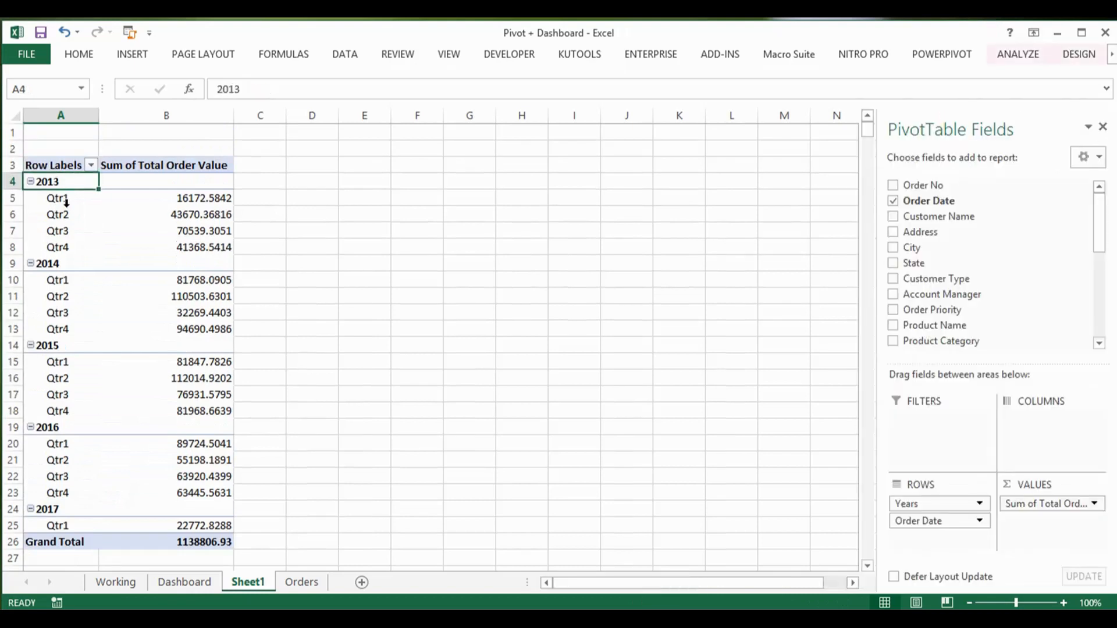
pyautogui.press('Down')
pyautogui.press('Down')
pyautogui.press('Down')
pyautogui.press('Down')
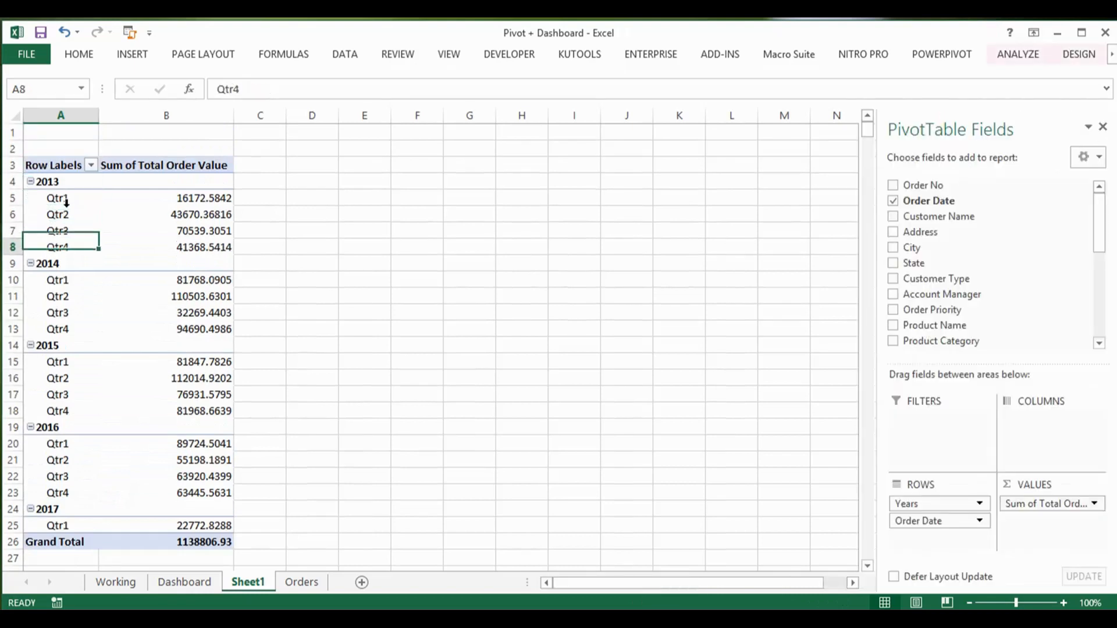
pyautogui.press('Up')
pyautogui.press('Up')
pyautogui.press('Up')
pyautogui.press('Up')
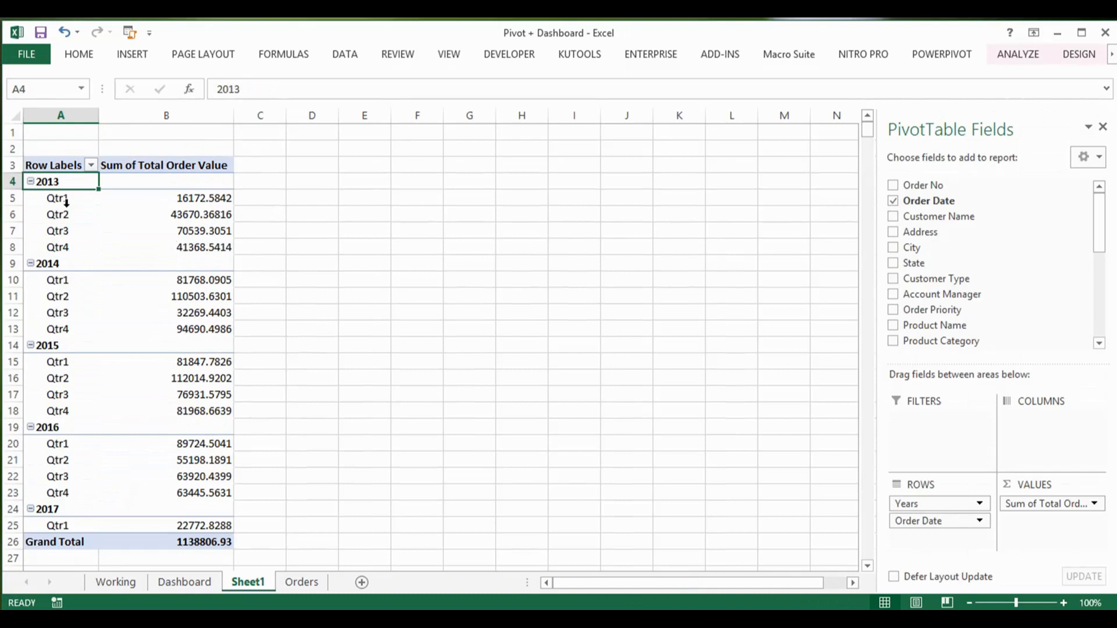
pyautogui.press('Down')
pyautogui.press('Down')
pyautogui.press('Down')
pyautogui.press('Down')
pyautogui.press('Down')
pyautogui.press('Down')
pyautogui.press('Down')
pyautogui.press('Down')
pyautogui.press('Down')
pyautogui.press('Down')
pyautogui.press('Down')
pyautogui.press('Up')
pyautogui.press('Up')
pyautogui.press('Up')
pyautogui.press('Up')
pyautogui.press('Up')
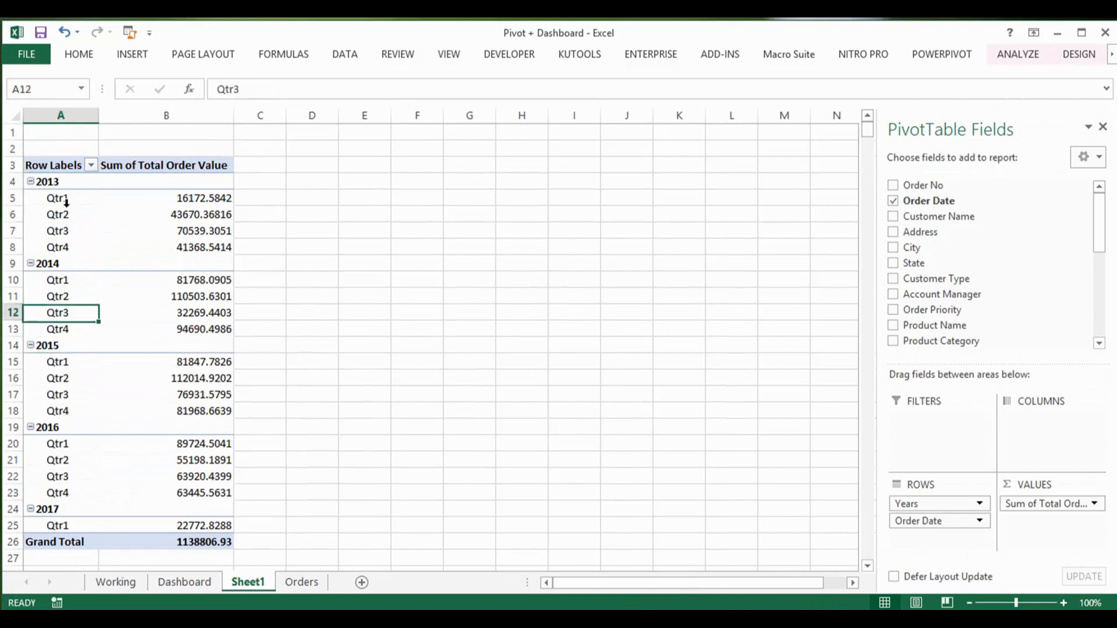
pyautogui.press('Up')
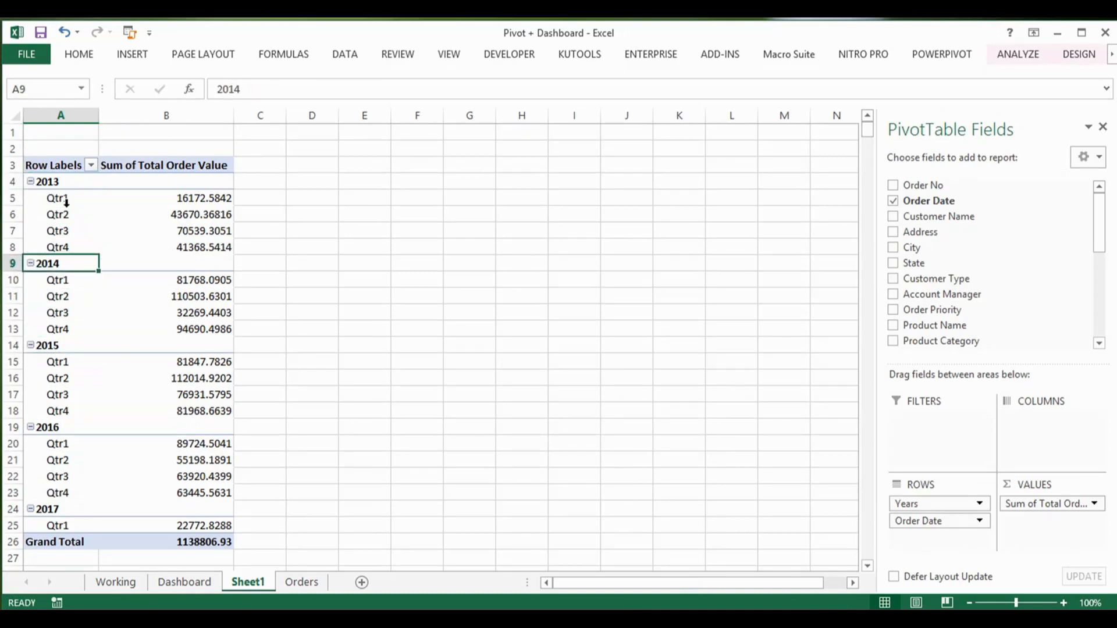
pyautogui.press('Down')
pyautogui.press('Down')
pyautogui.press('Down')
pyautogui.press('Down')
pyautogui.press('Down')
pyautogui.press('Down')
pyautogui.press('Down')
pyautogui.press('Down')
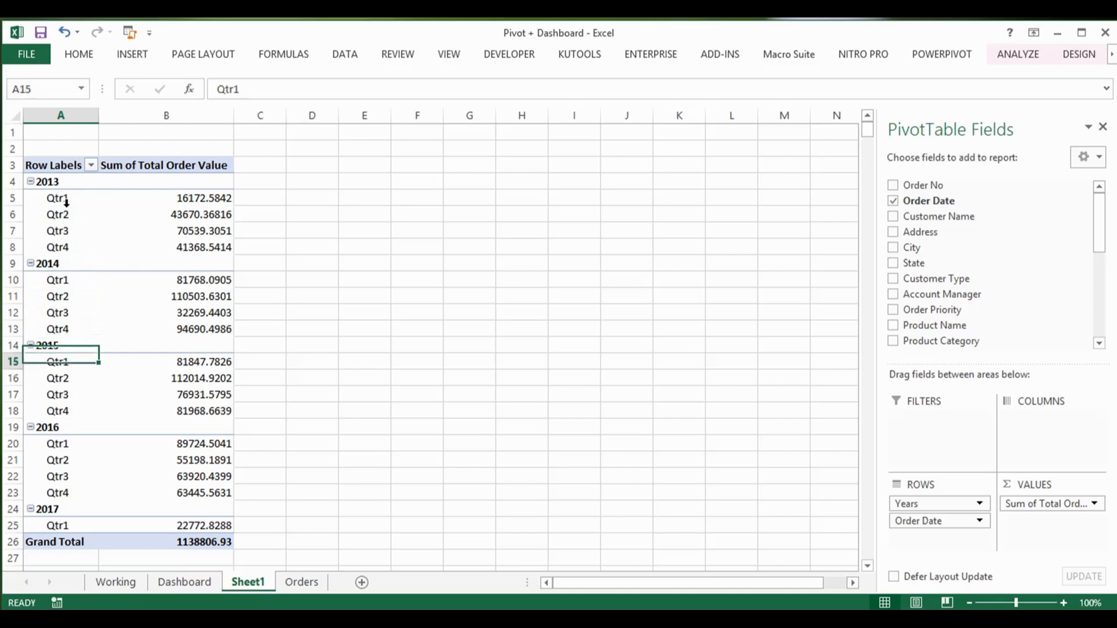
pyautogui.press('Down')
pyautogui.press('Down')
pyautogui.press('Down')
pyautogui.press('Down')
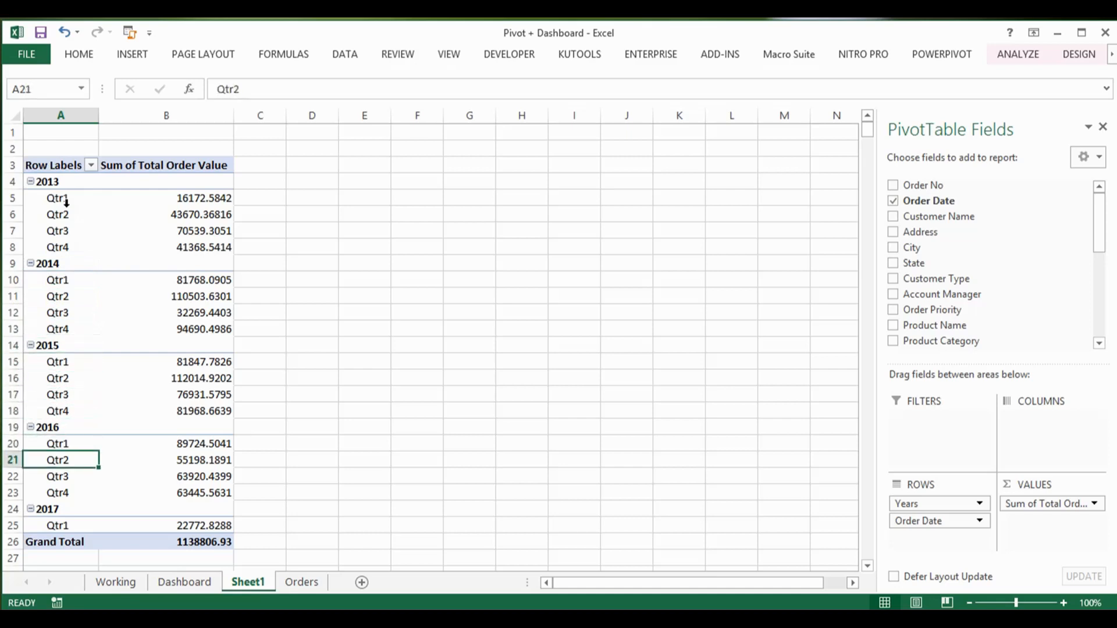
pyautogui.press('Down')
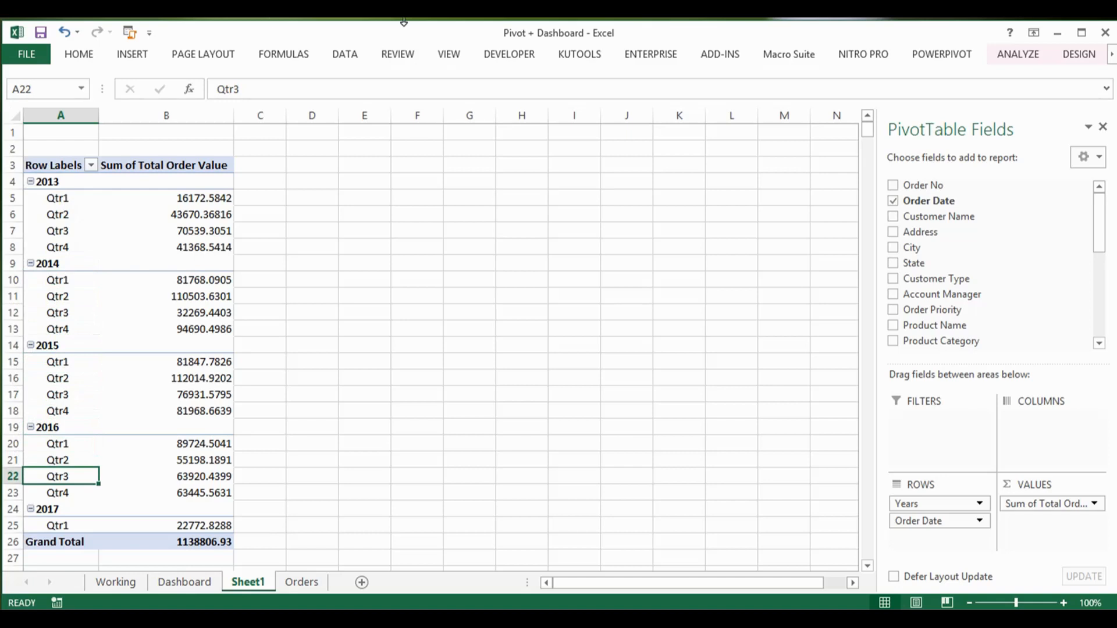
# Step: Insert a basic Line PivotChart from the Sheet1 PivotTable of order values by year and quarter
pyautogui.click(1031, 55)
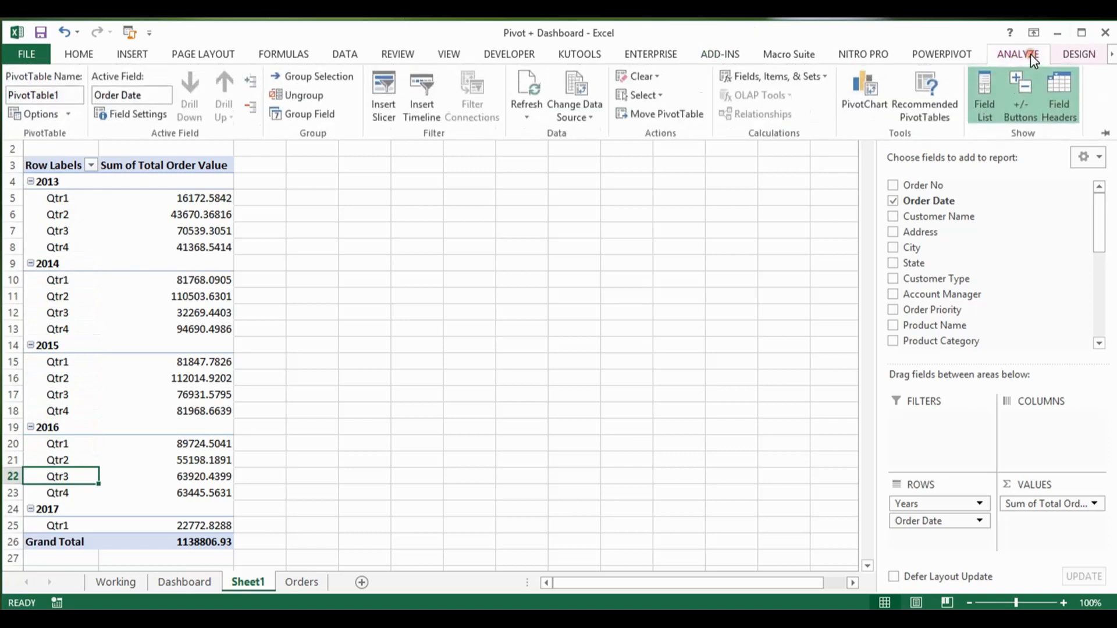
pyautogui.click(865, 96)
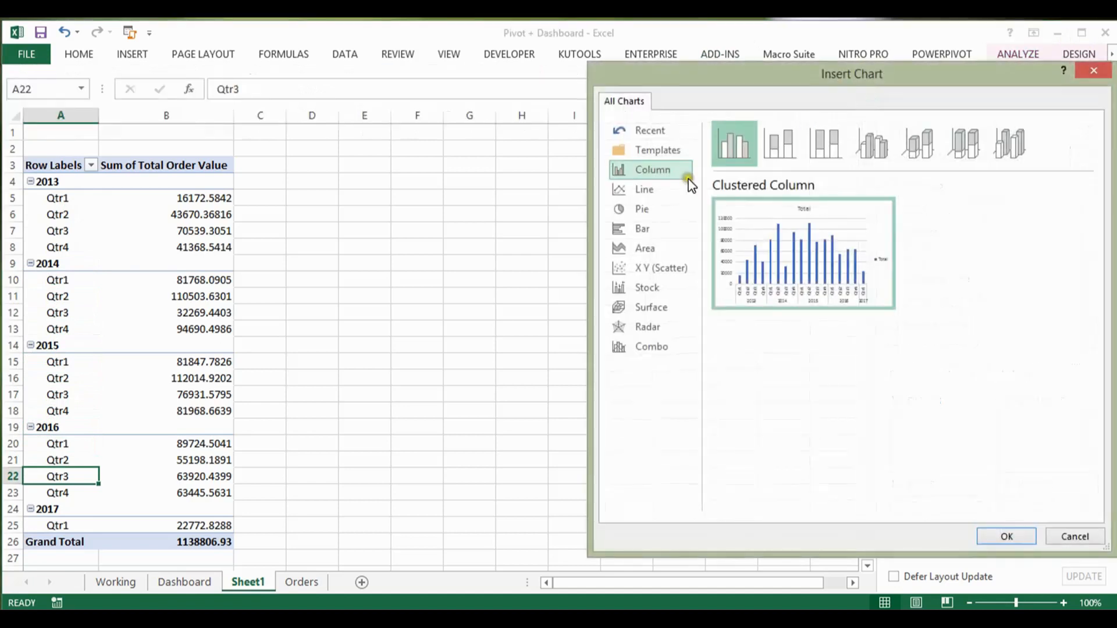
pyautogui.click(639, 195)
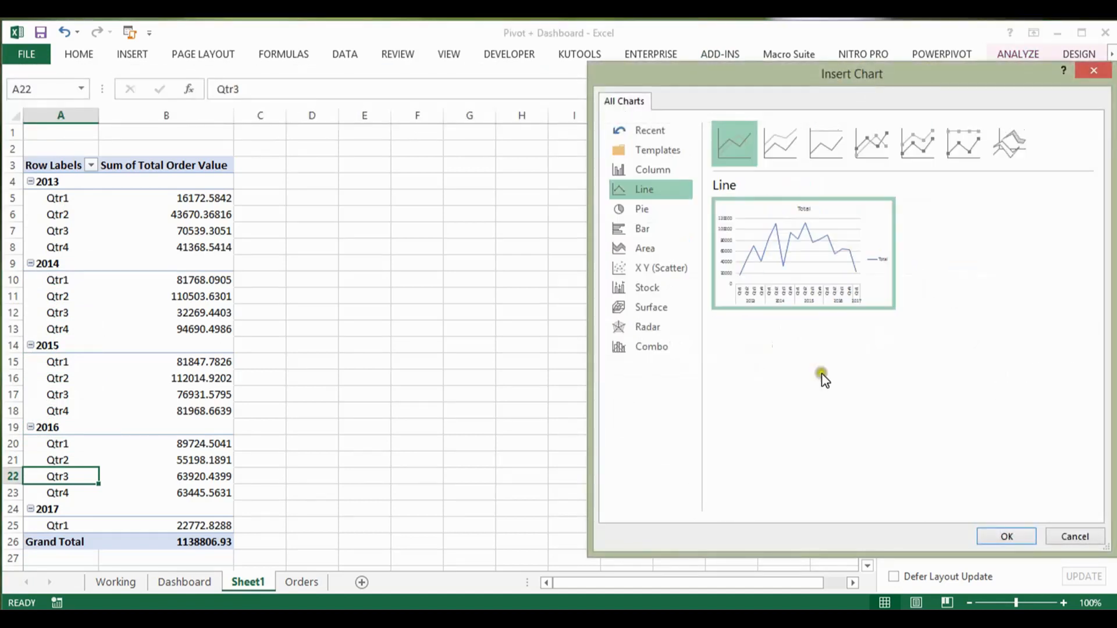
pyautogui.click(741, 148)
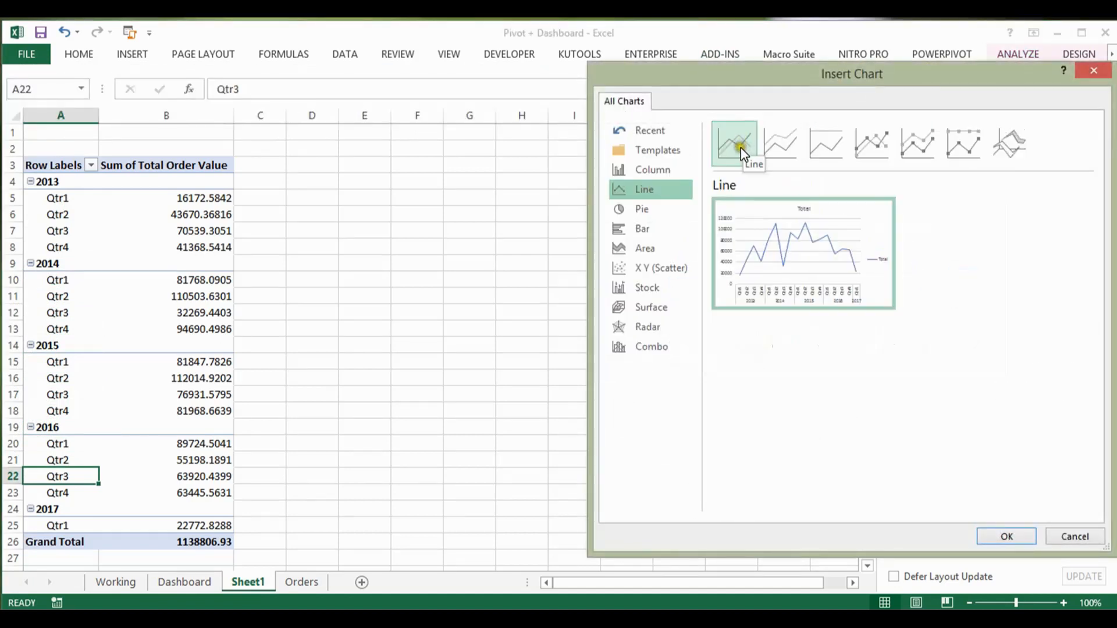
pyautogui.click(1014, 539)
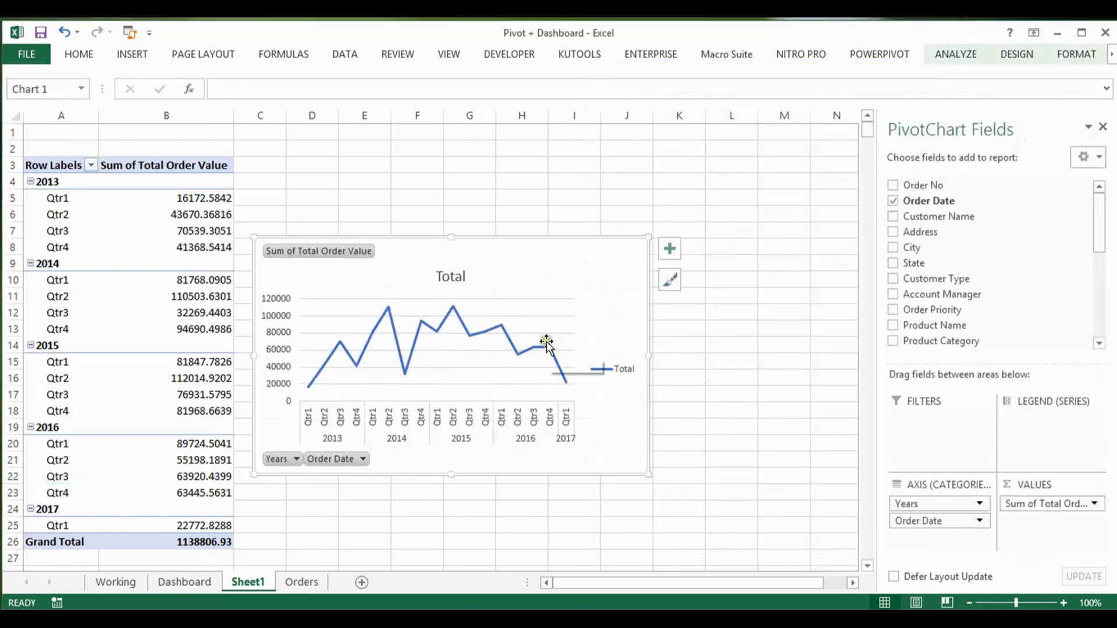
# Step: Hide all field buttons on the Sheet1 PivotChart
pyautogui.click(354, 249)
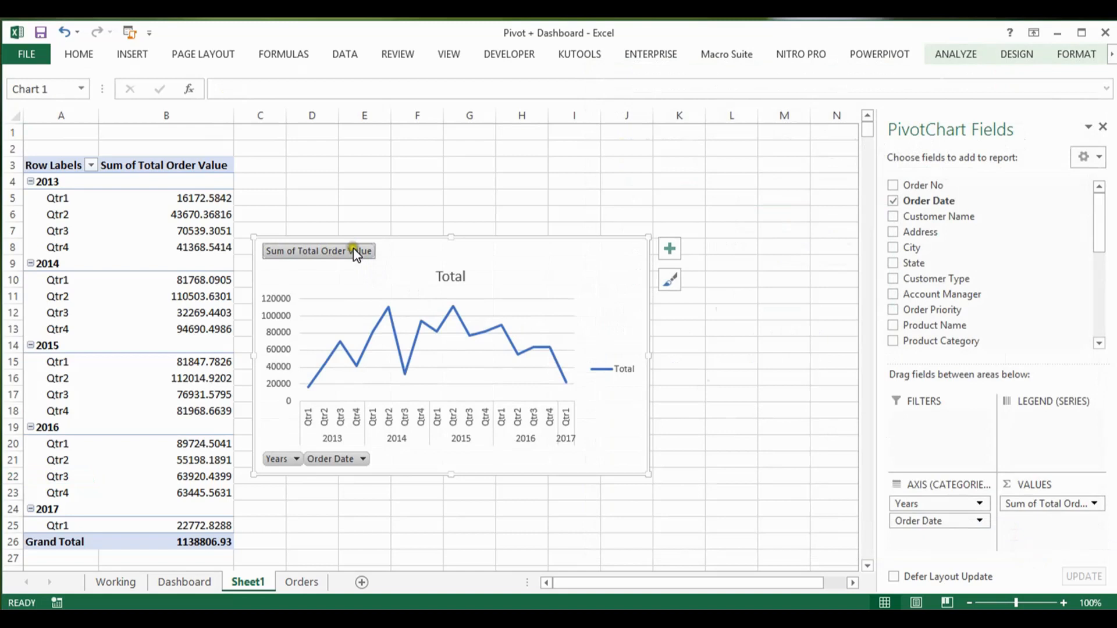
pyautogui.rightClick(356, 251)
pyautogui.click(413, 394)
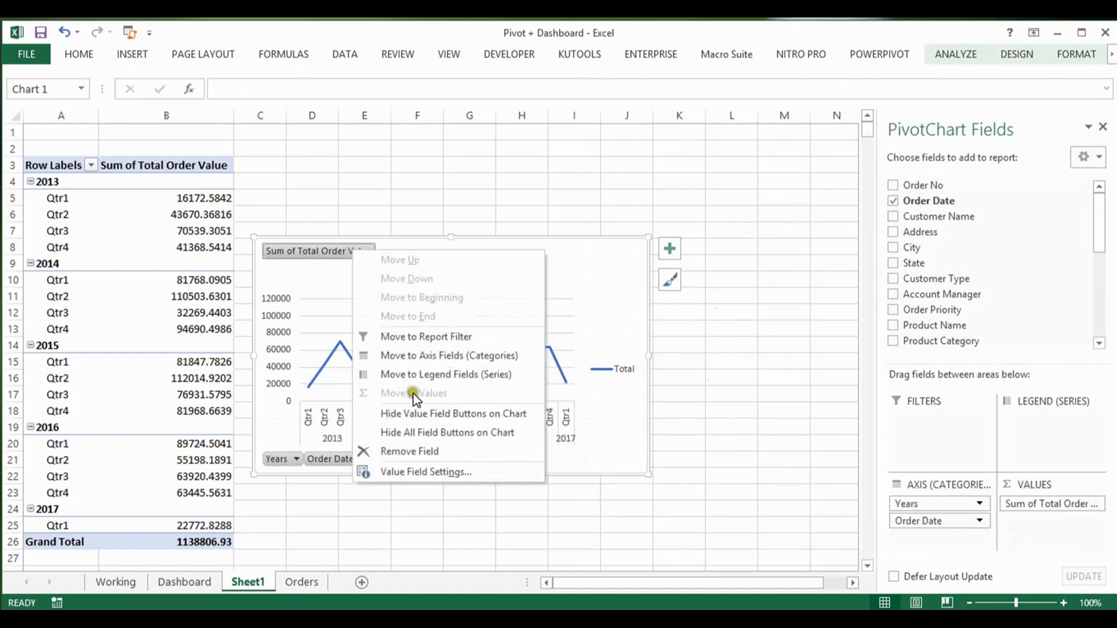
pyautogui.click(411, 432)
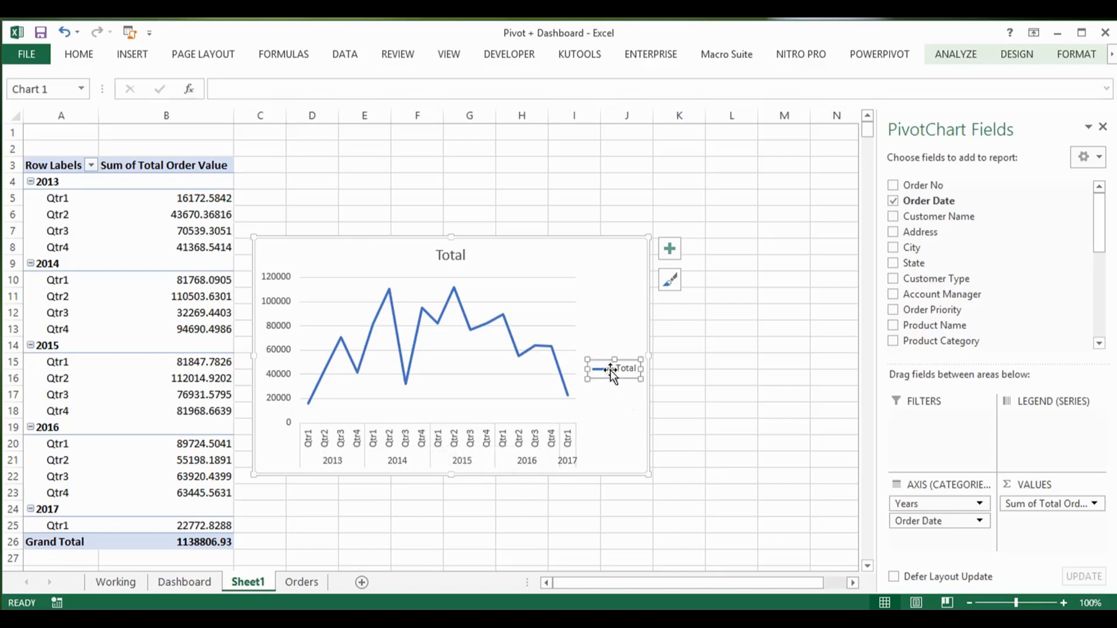
# Step: Remove the legend from the PivotChart while keeping the chart itself, and check its title and line series
pyautogui.press('Delete')
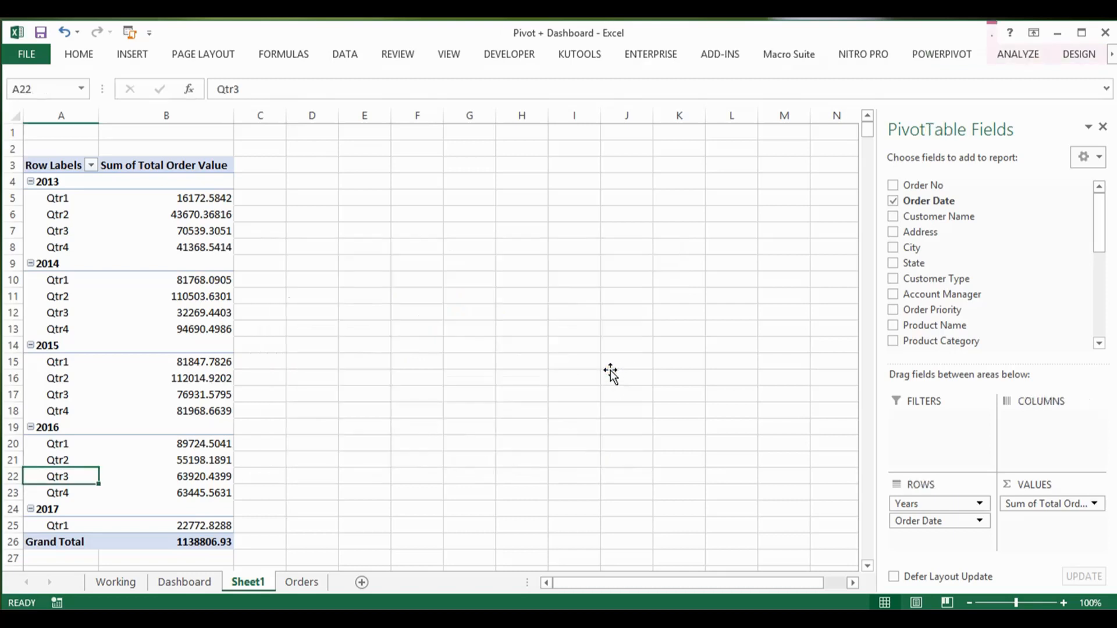
pyautogui.hotkey('ctrl', 'z')
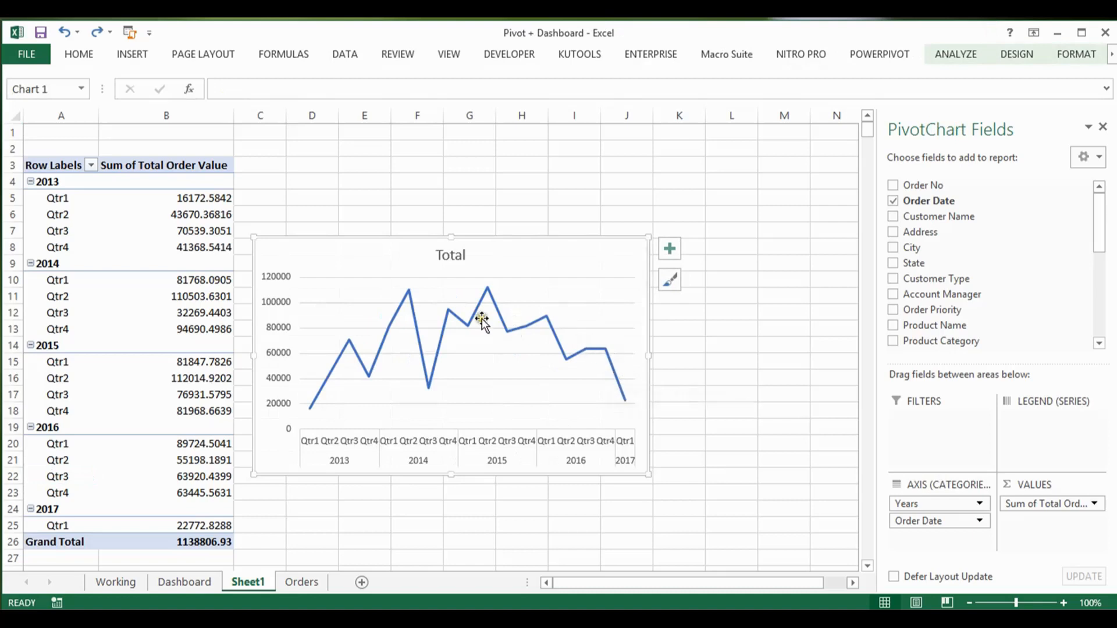
pyautogui.click(453, 256)
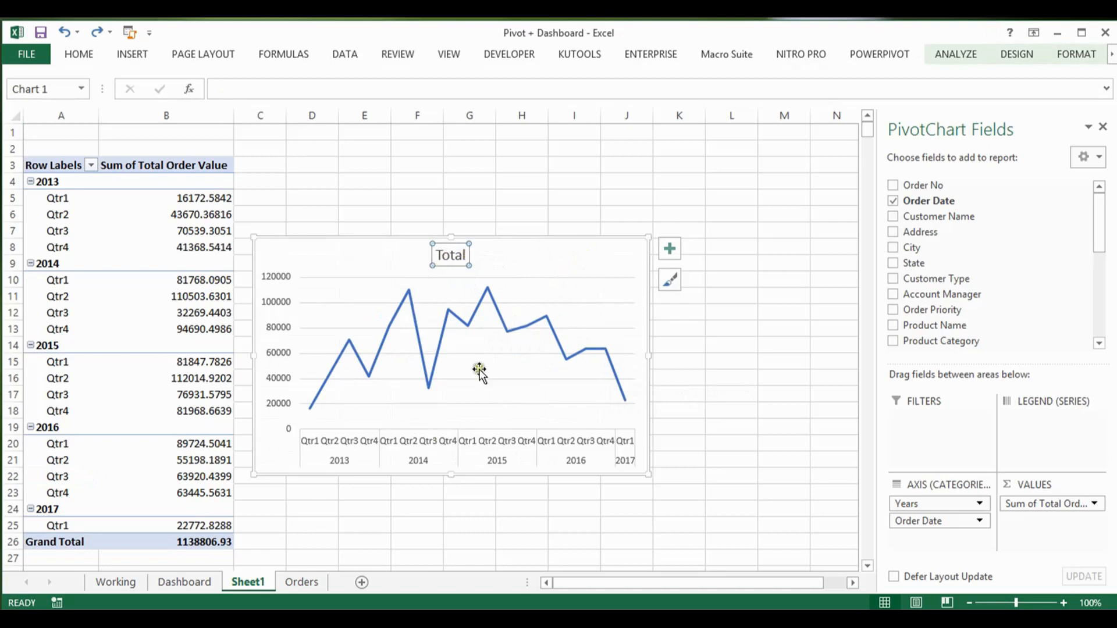
pyautogui.click(445, 330)
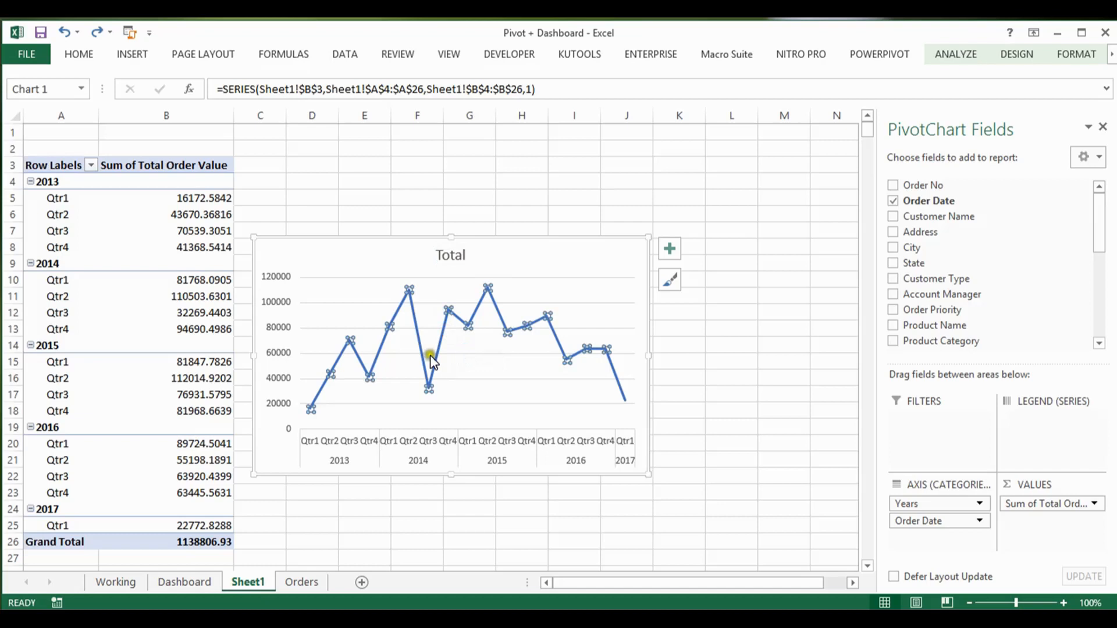
# Step: Add a new worksheet between Sheet1 and Orders and turn off its gridlines
pyautogui.click(341, 579)
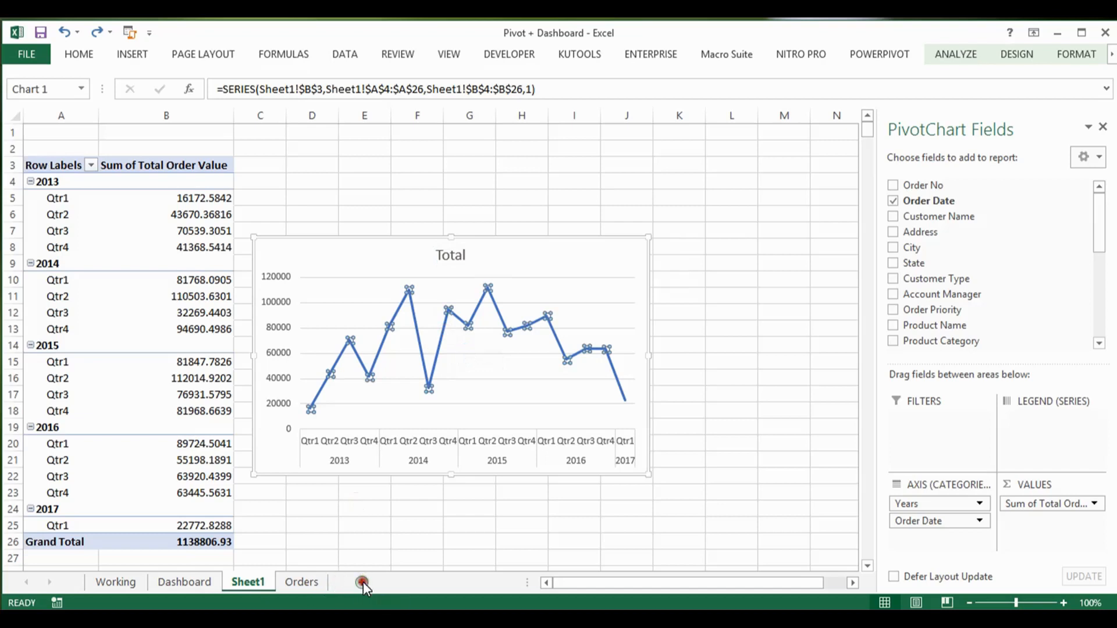
pyautogui.click(309, 586)
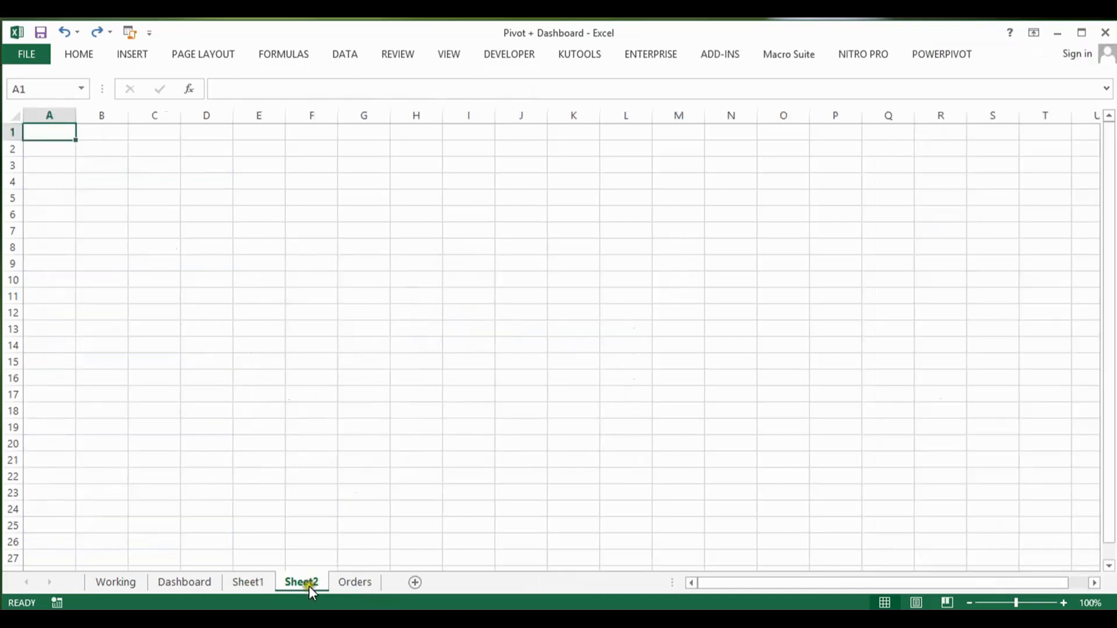
pyautogui.click(273, 398)
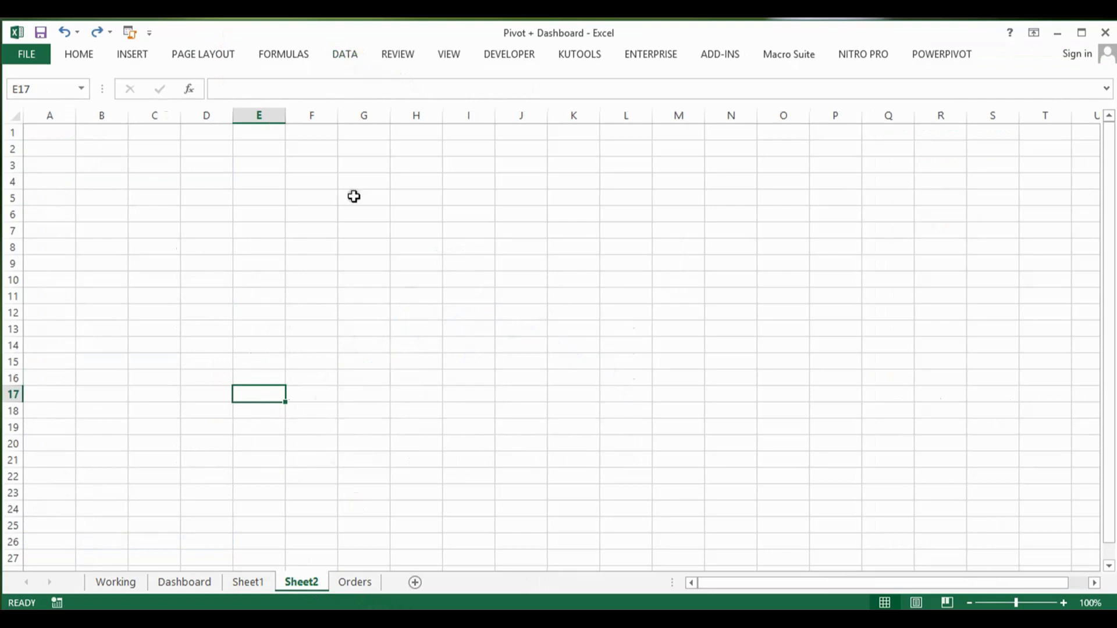
pyautogui.click(452, 56)
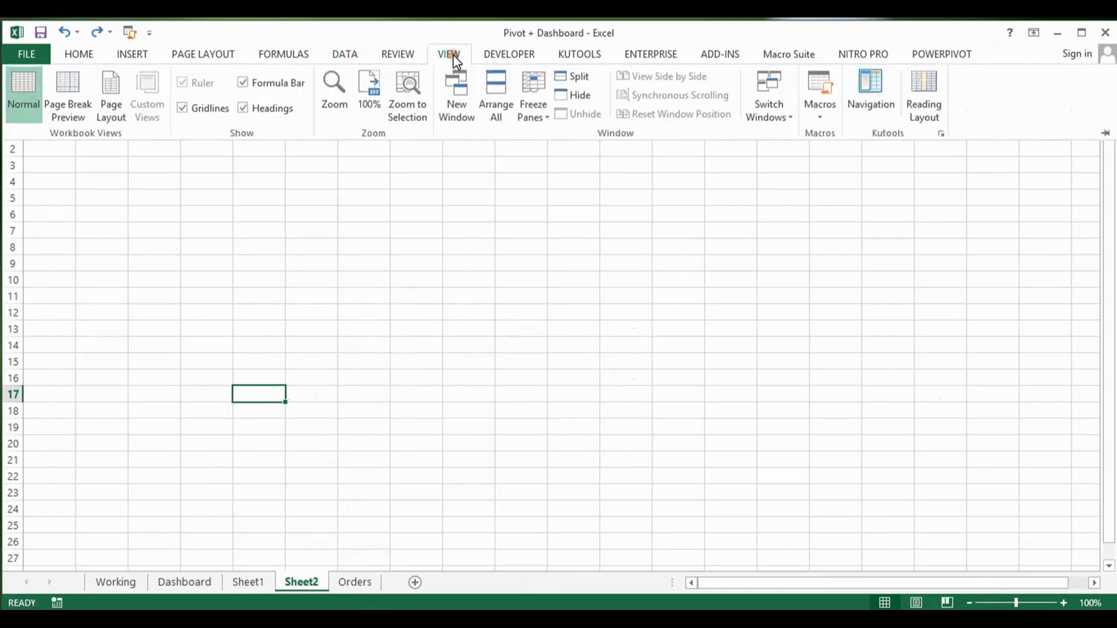
pyautogui.click(184, 110)
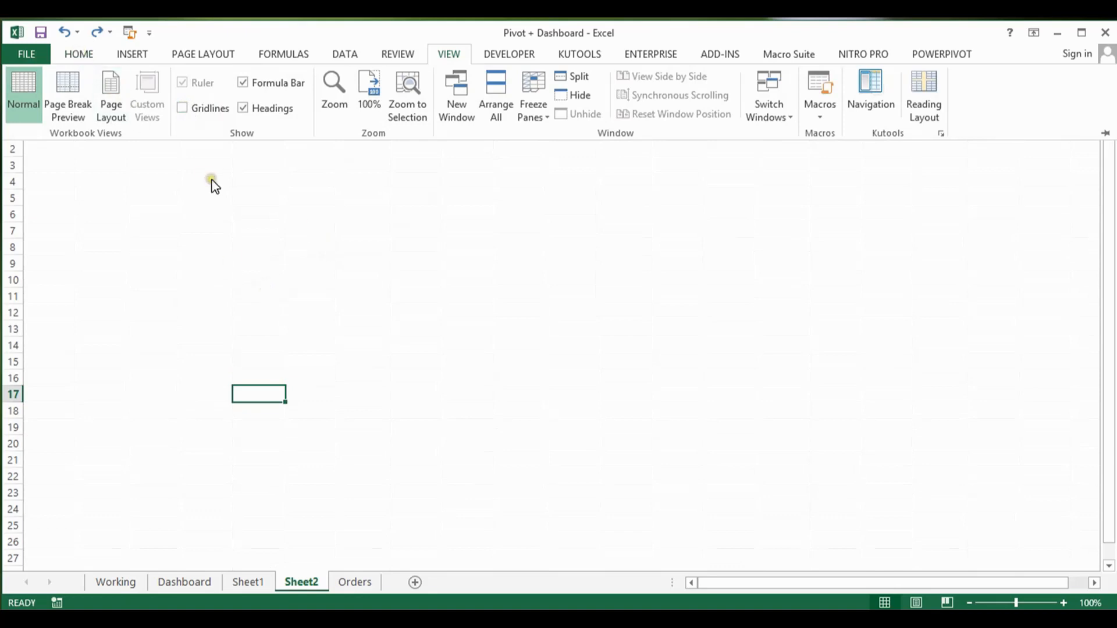
pyautogui.click(239, 304)
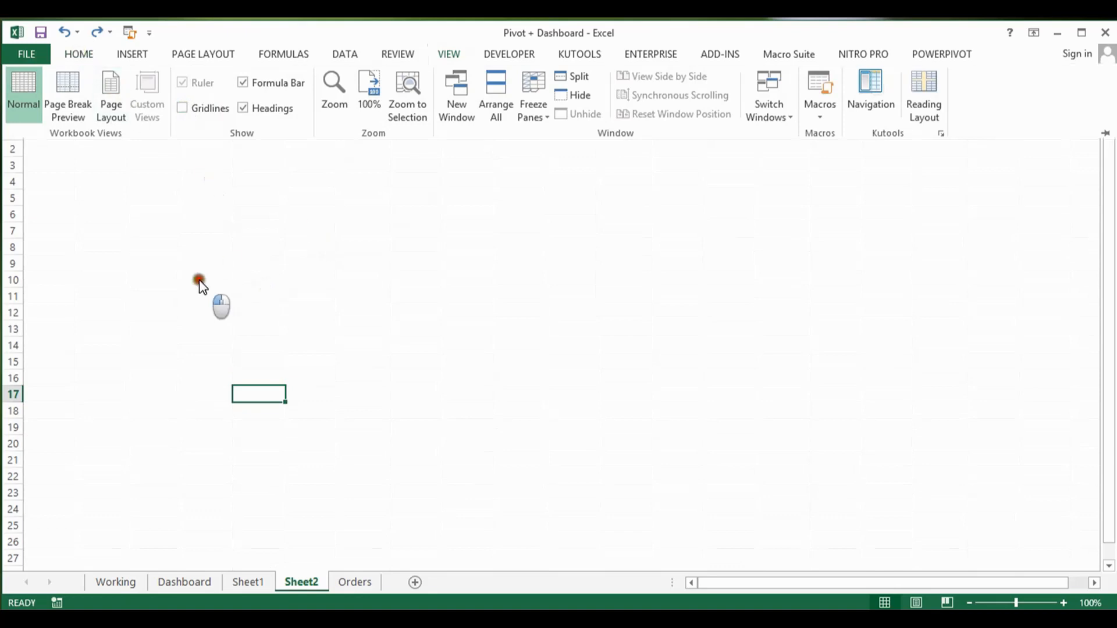
# Step: Fill all cells of the new worksheet with White, Background 1, Darker 5%
pyautogui.click(88, 58)
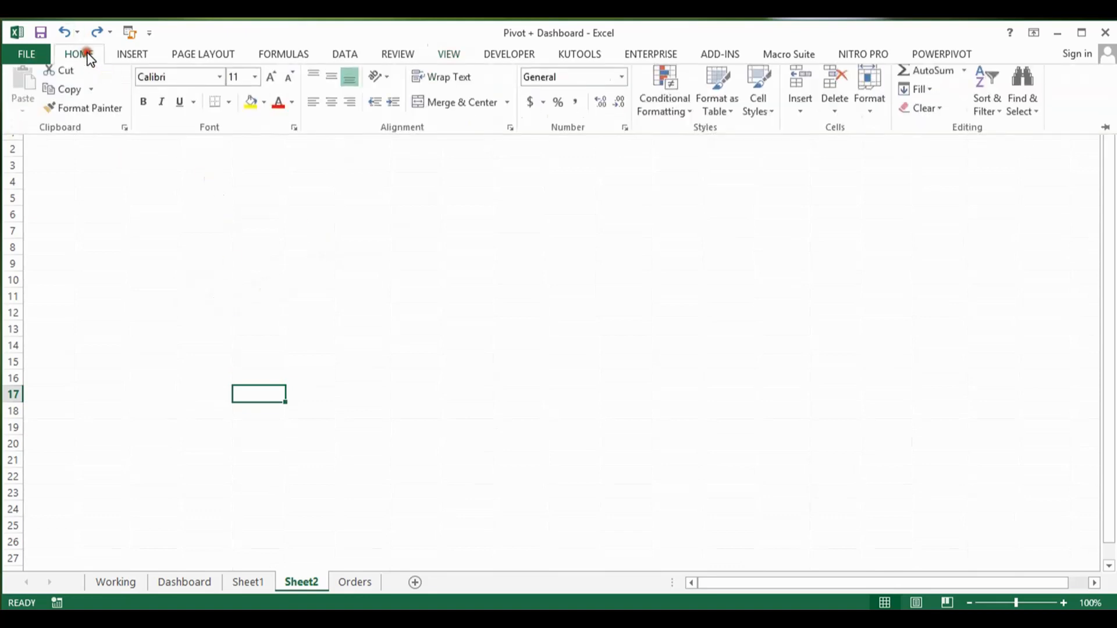
pyautogui.click(265, 110)
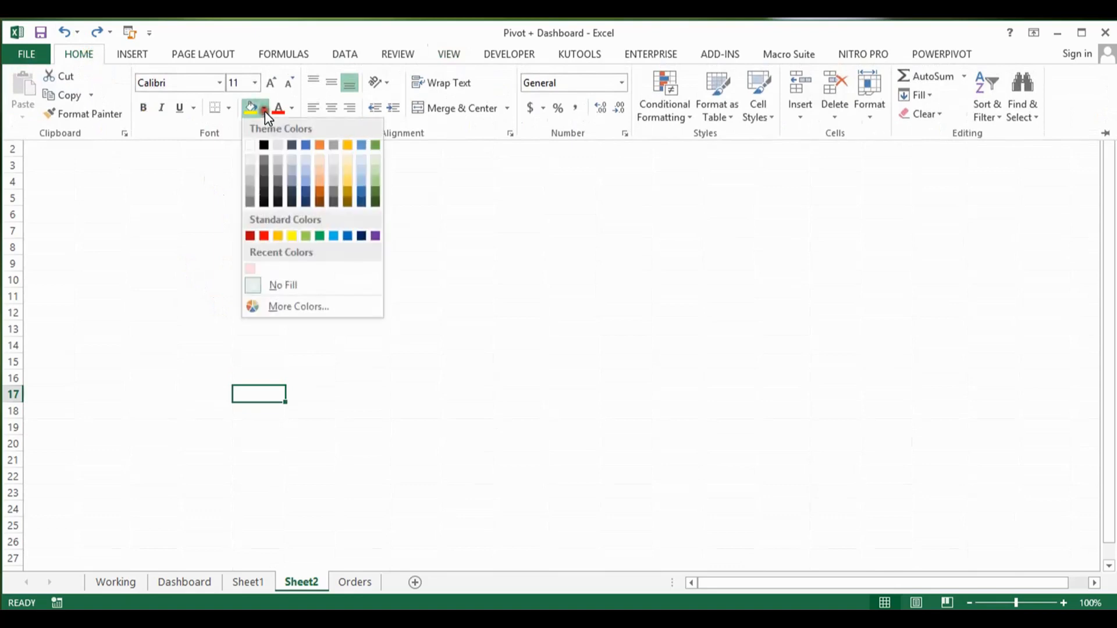
pyautogui.click(250, 159)
pyautogui.hotkey('ctrl', 'a')
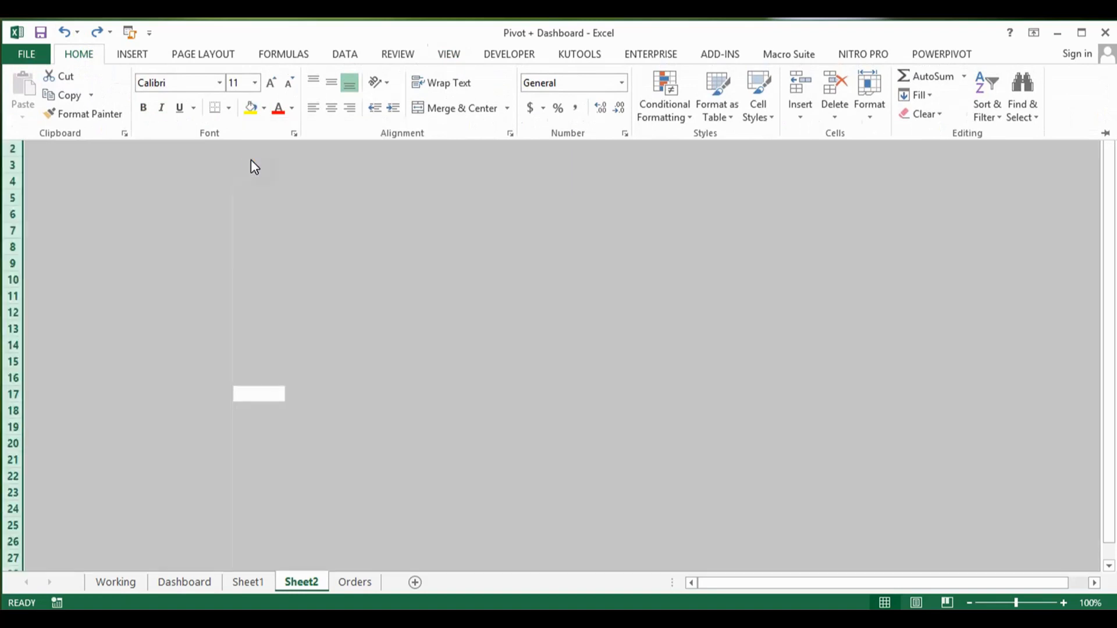
pyautogui.click(265, 108)
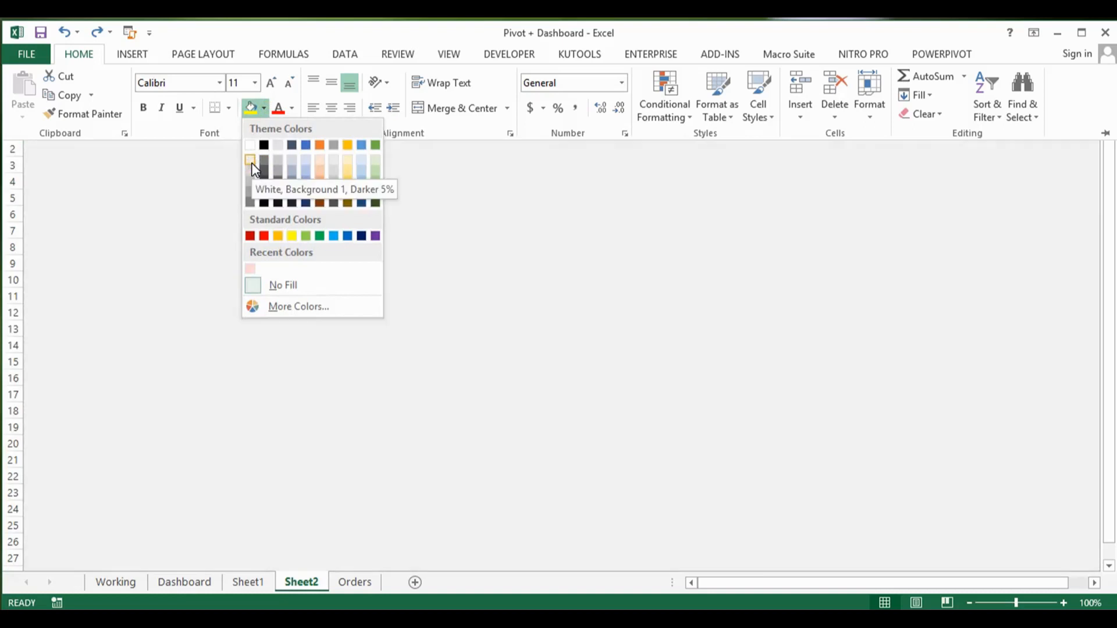
pyautogui.click(251, 162)
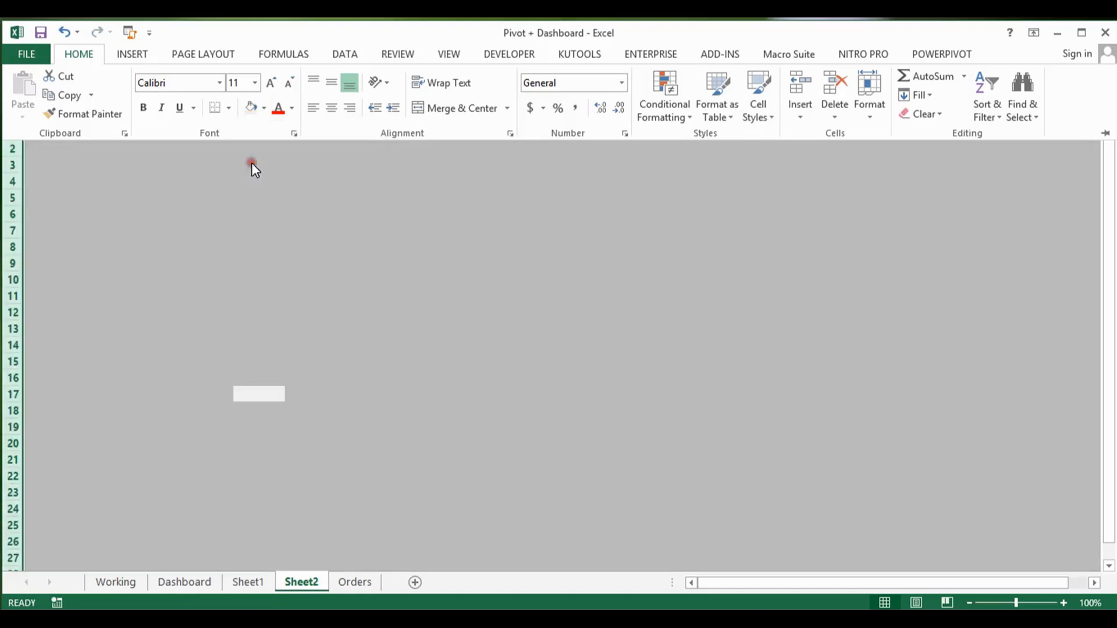
pyautogui.click(265, 234)
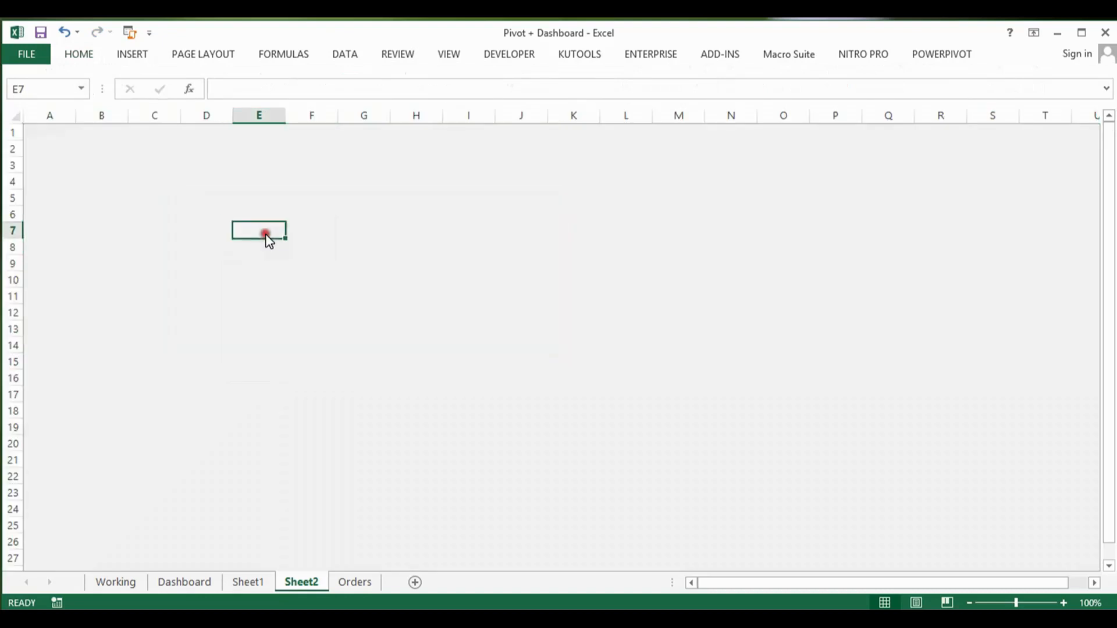
# Step: Pin the ribbon so that it stays expanded above the worksheet
pyautogui.click(86, 60)
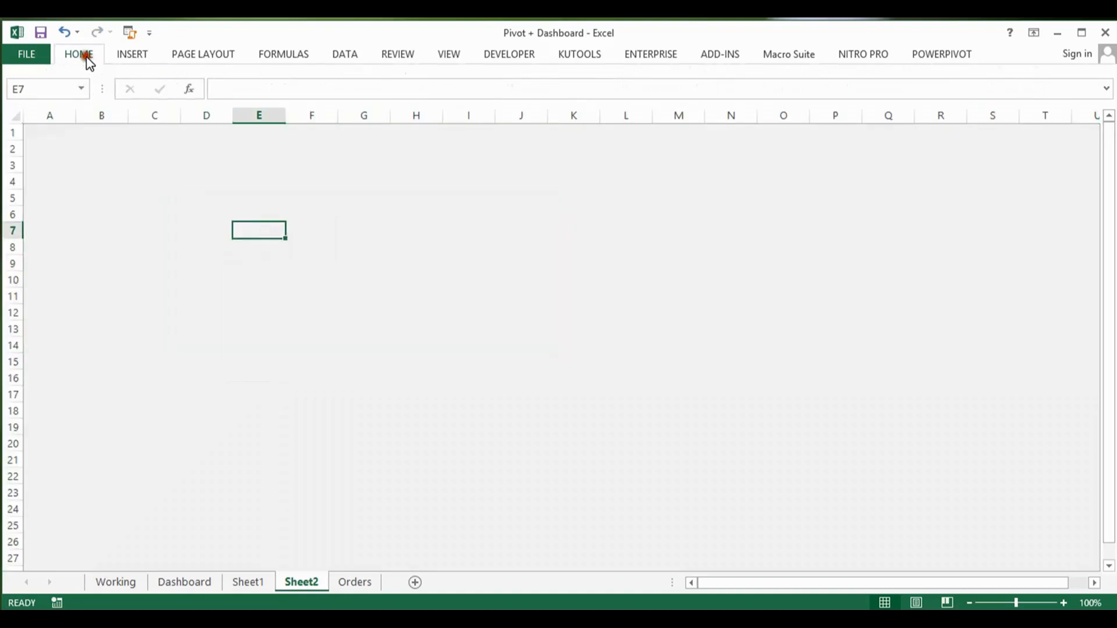
pyautogui.rightClick(156, 132)
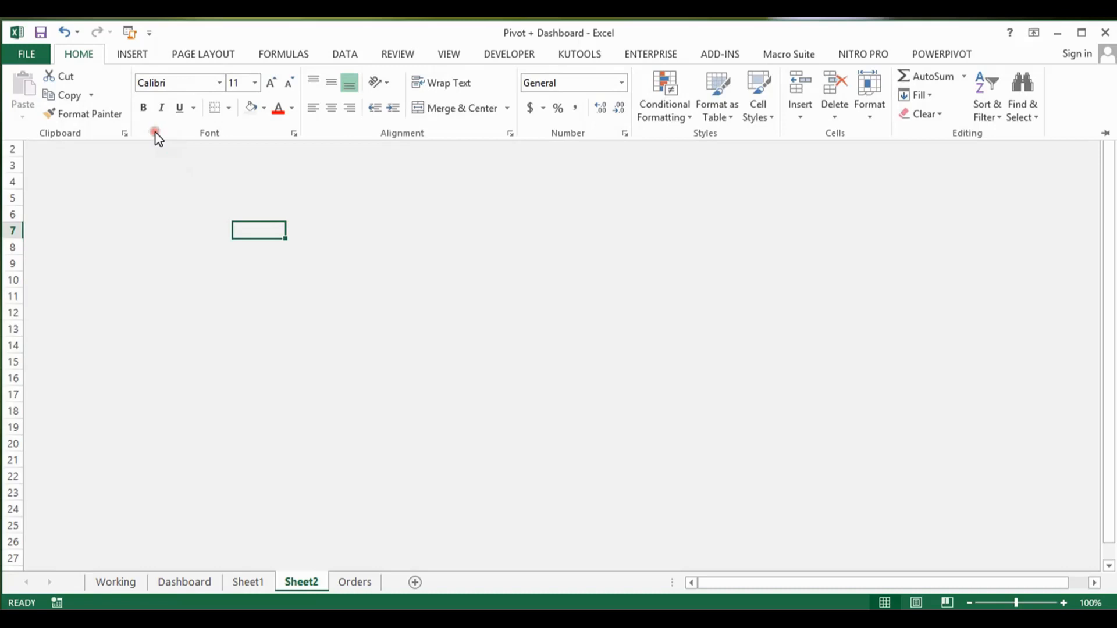
pyautogui.click(1100, 133)
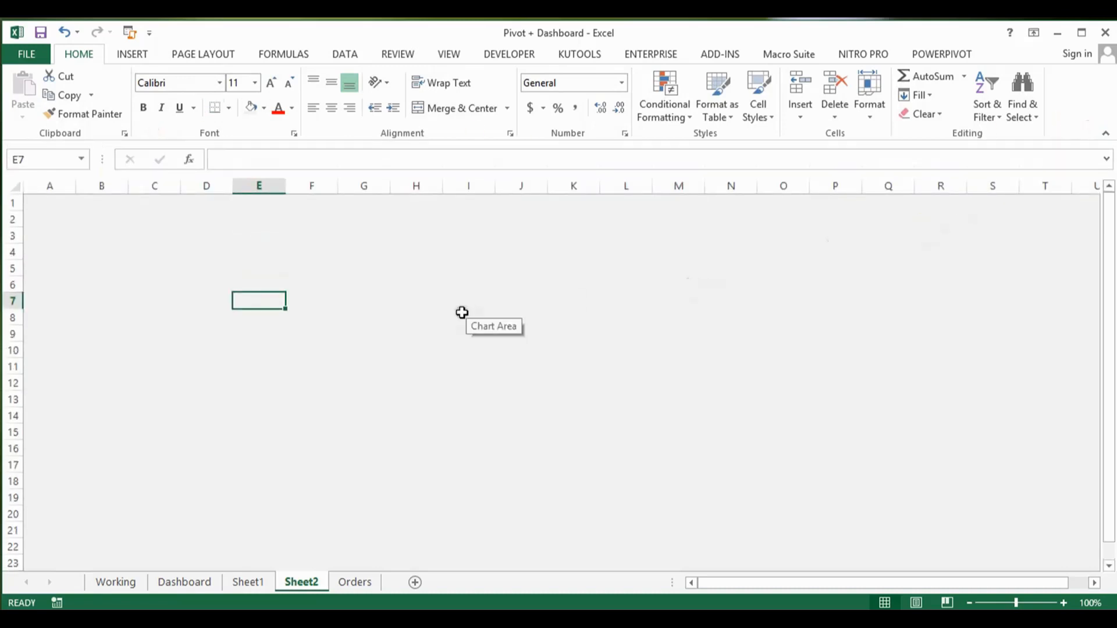
# Step: Copy the order value PivotChart from Sheet1 and paste it into Sheet2
pyautogui.click(249, 581)
pyautogui.click(394, 325)
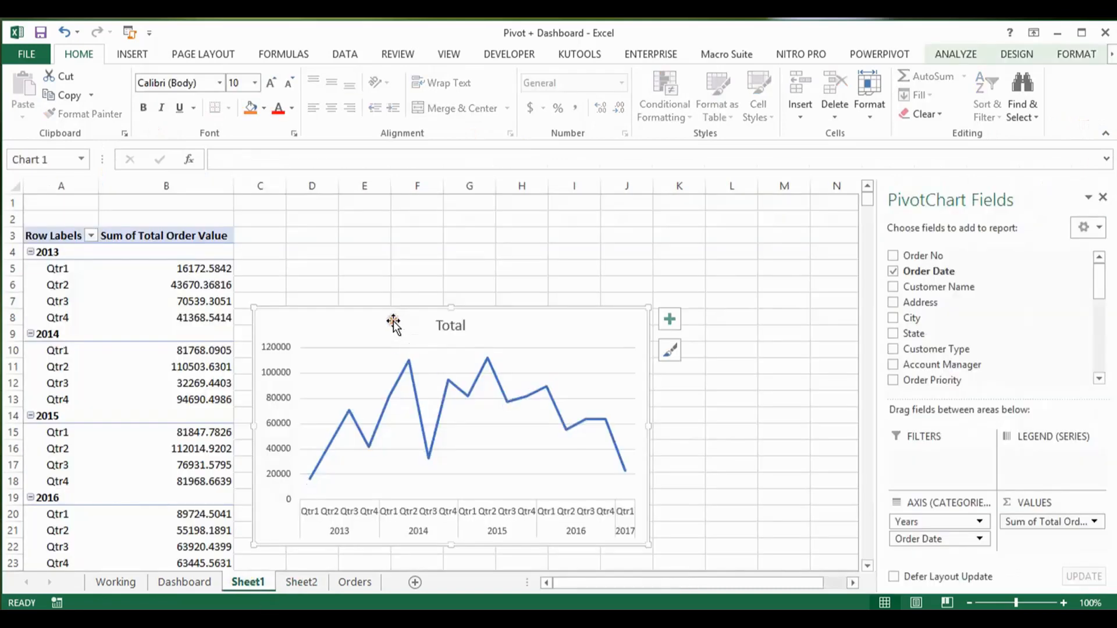
pyautogui.hotkey('ctrl', 'c')
pyautogui.click(313, 553)
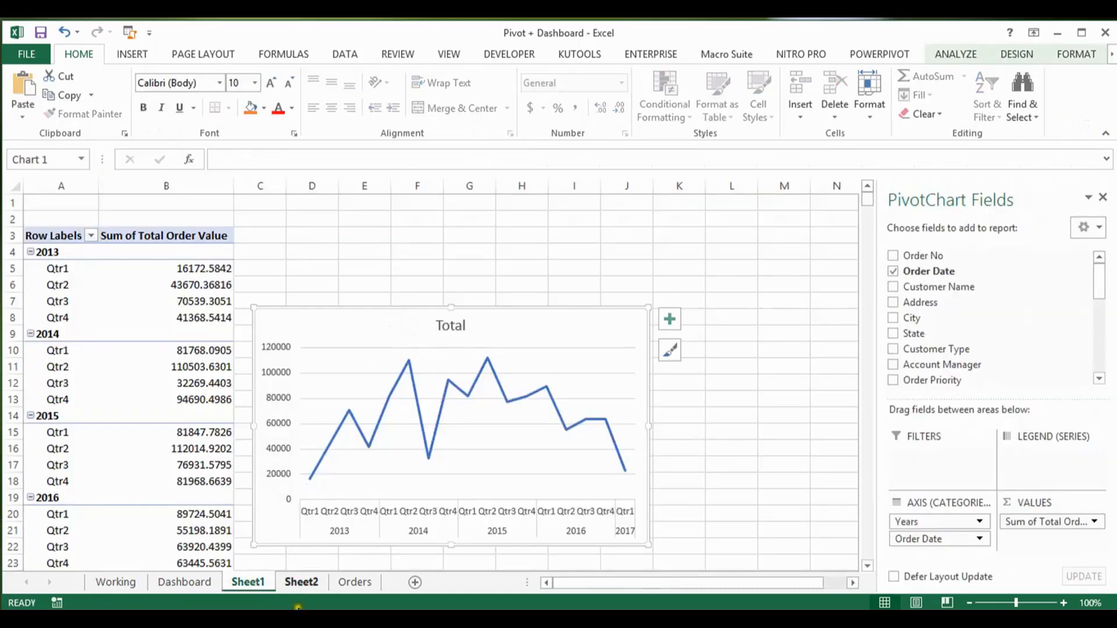
pyautogui.click(301, 583)
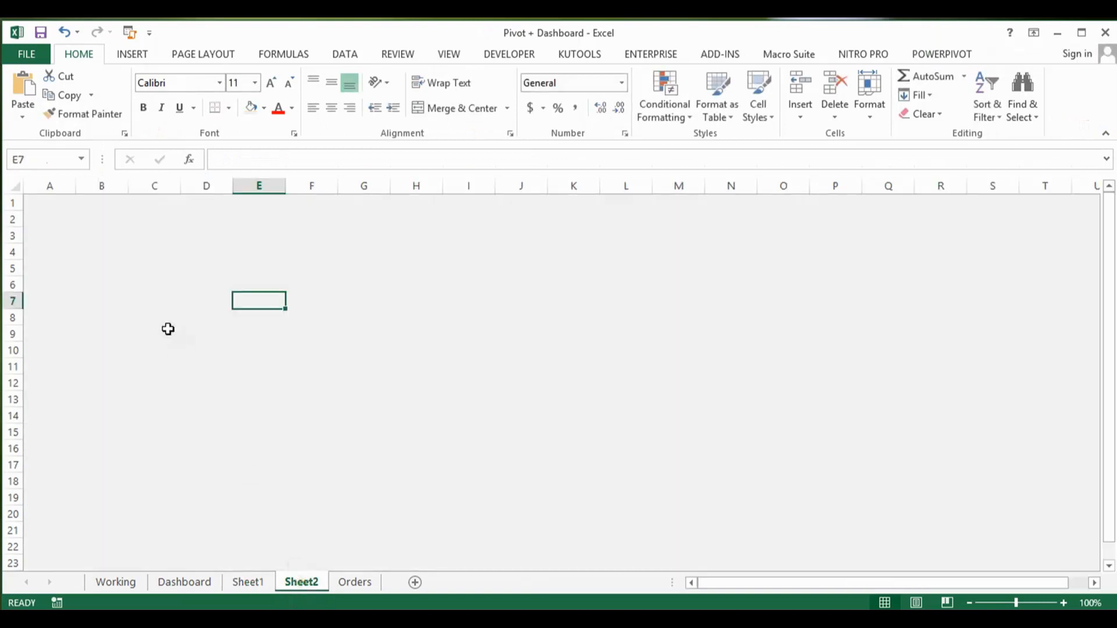
pyautogui.hotkey('ctrl', 'v')
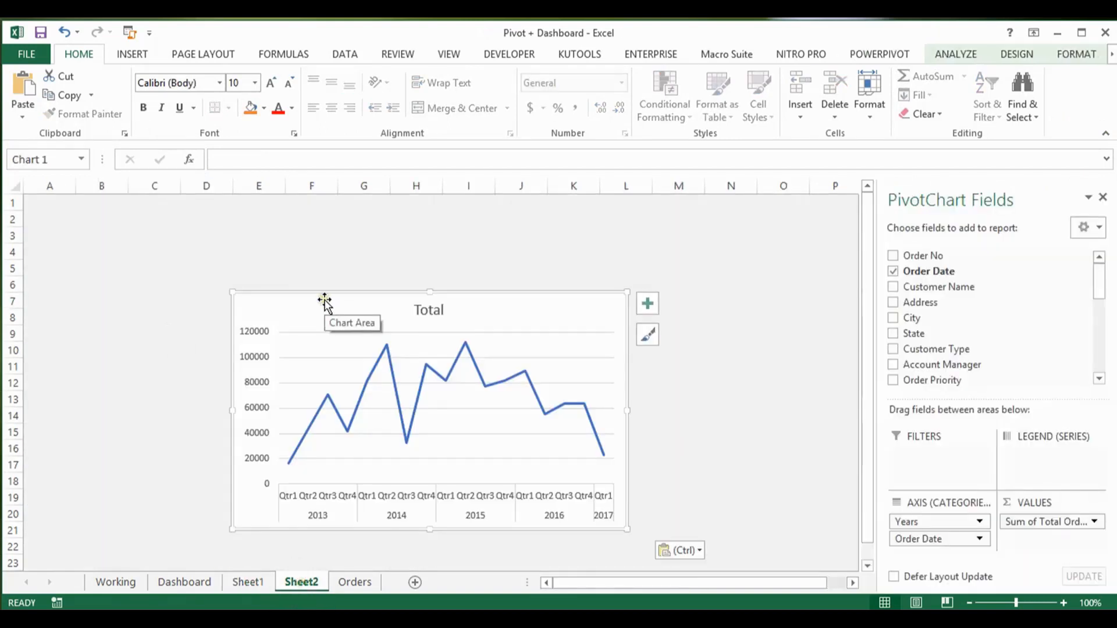
# Step: Shift the pasted chart left so it starts near column C, and delete its vertical value axis
pyautogui.moveTo(316, 297); pyautogui.dragTo(233, 287)
pyautogui.click(176, 323)
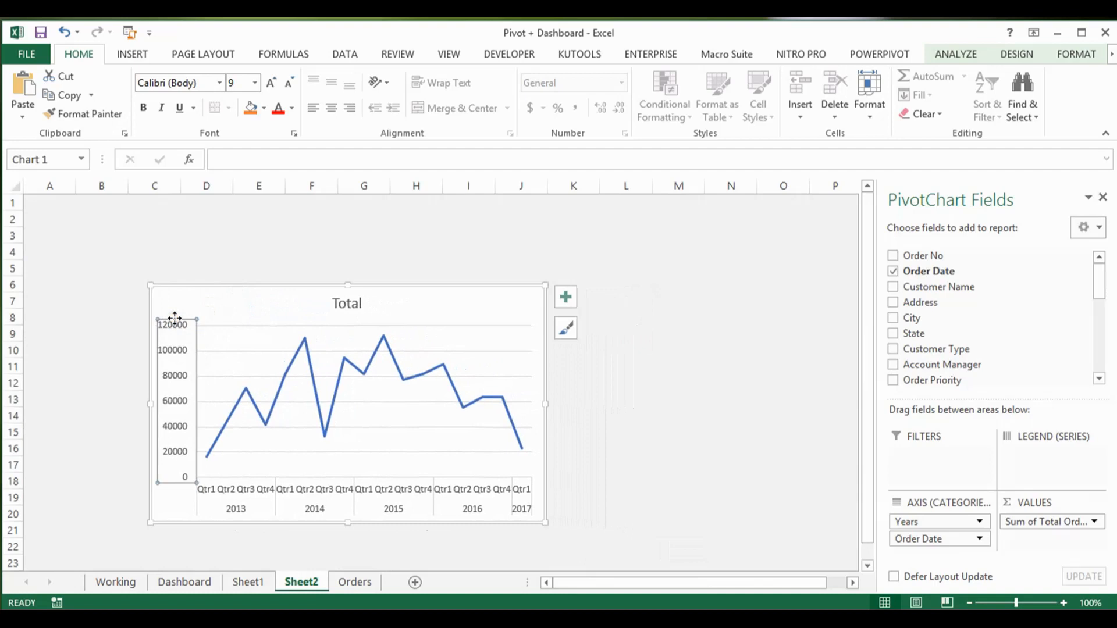
pyautogui.press('Delete')
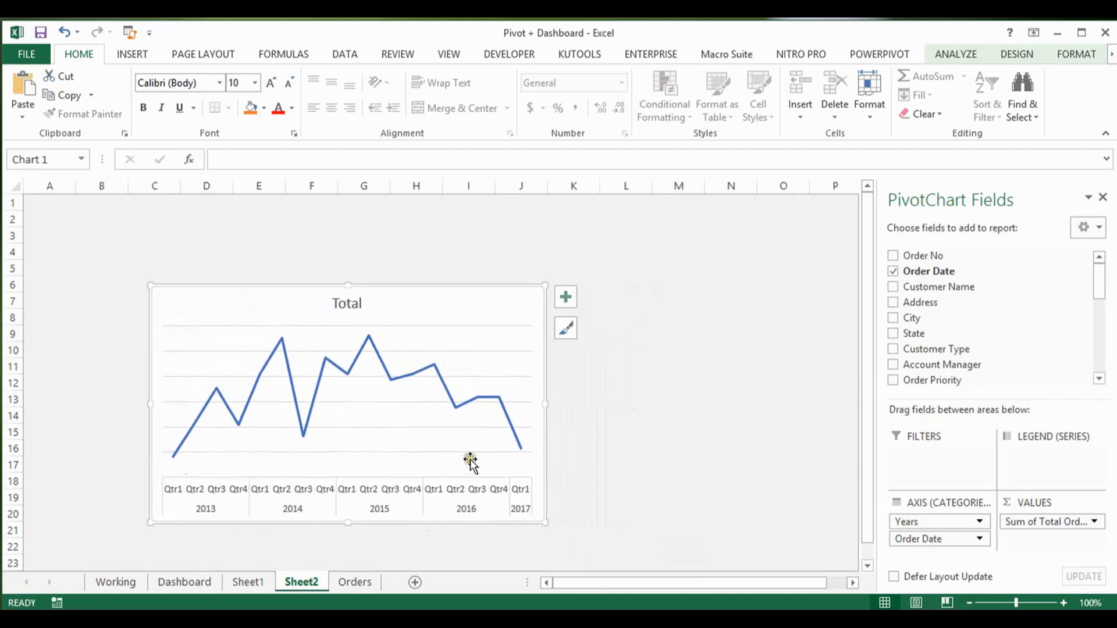
# Step: Check the trend chart's title on the Dashboard, retitle the Sheet2 chart "Annual Sales Tend", and widen it to about 6.45 inches
pyautogui.click(201, 585)
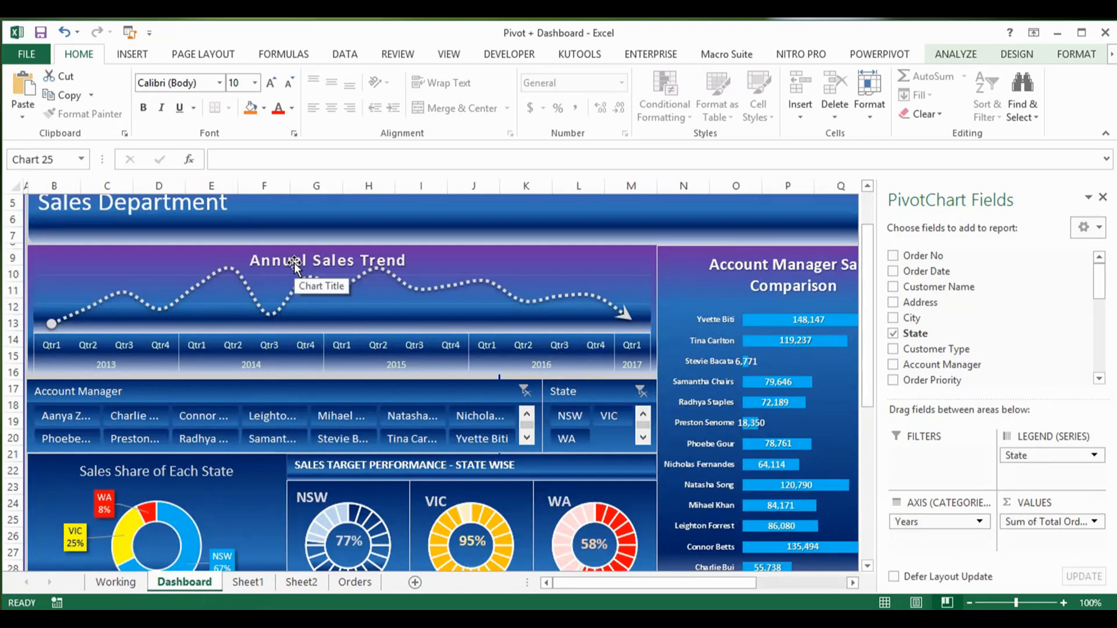
pyautogui.click(296, 582)
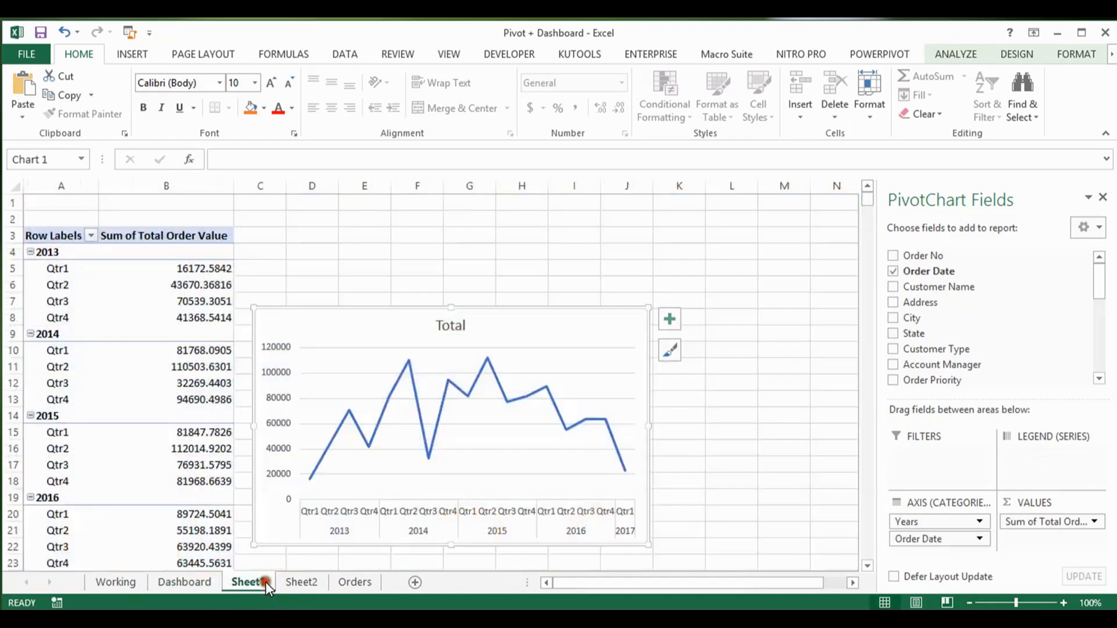
pyautogui.click(356, 302)
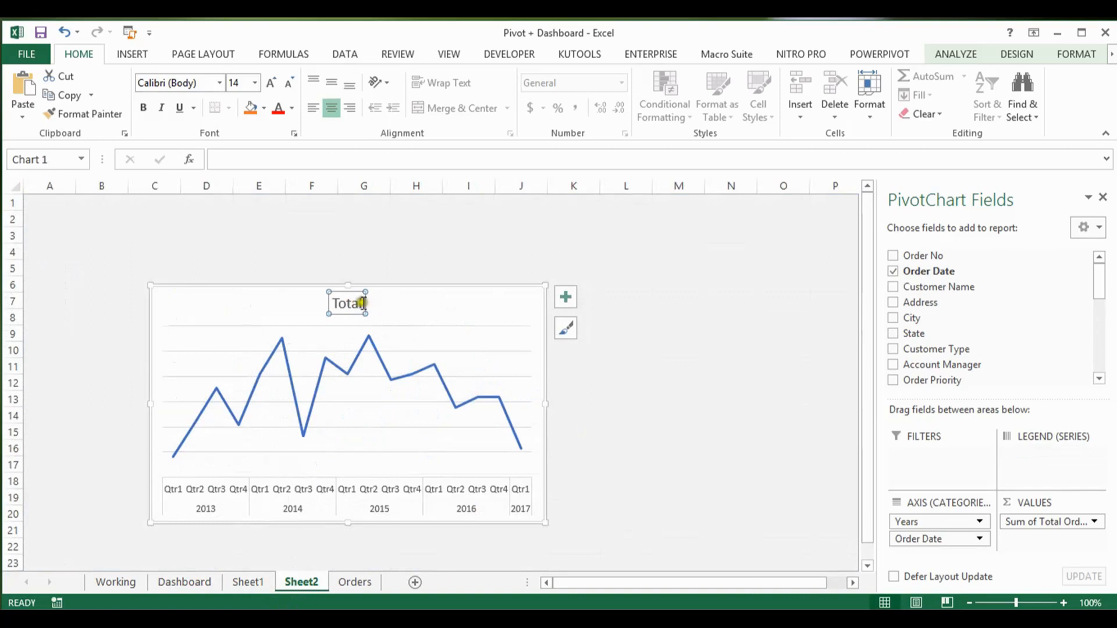
pyautogui.moveTo(362, 303); pyautogui.dragTo(317, 304)
pyautogui.write('A')
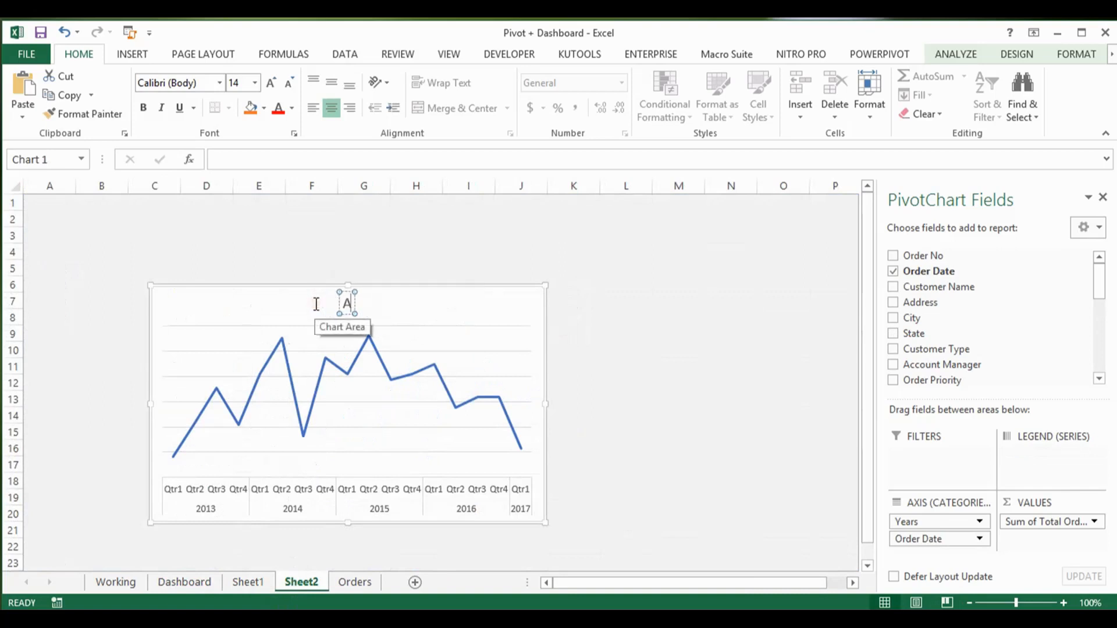
pyautogui.write('nnual s')
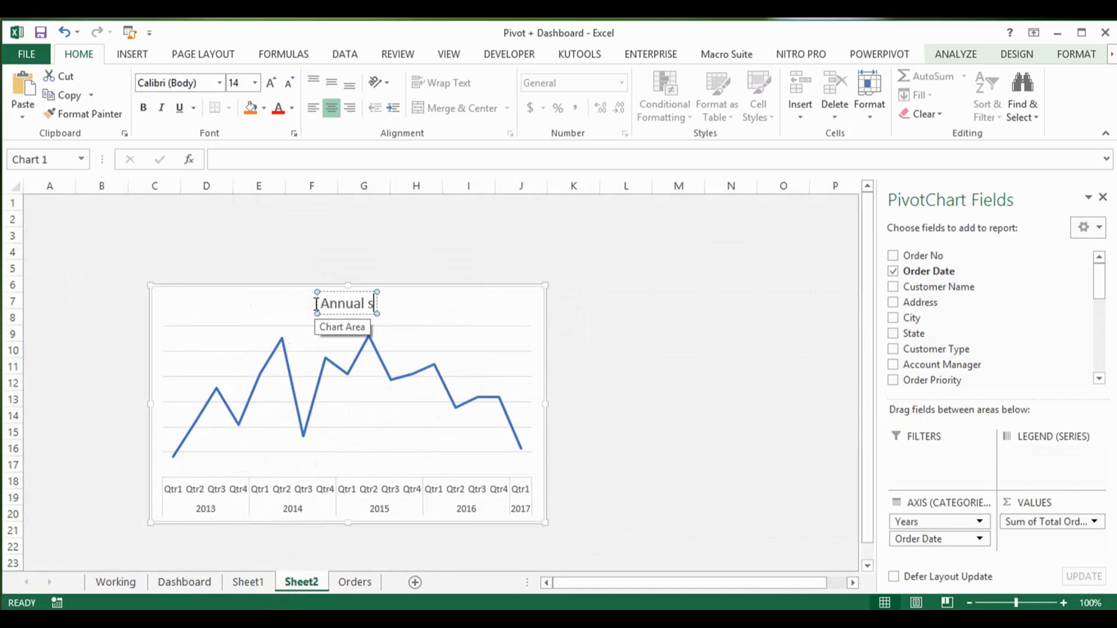
pyautogui.press('BackSpace')
pyautogui.write('Salesn')
pyautogui.press('BackSpace')
pyautogui.write('Tend')
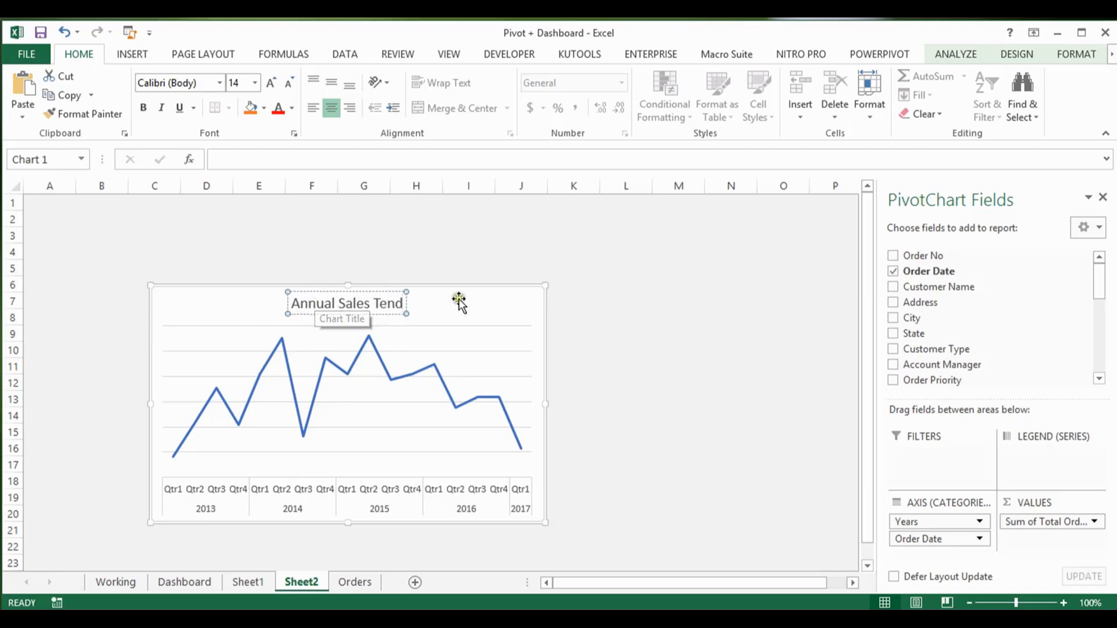
pyautogui.click(460, 299)
pyautogui.moveTo(546, 404); pyautogui.dragTo(659, 403)
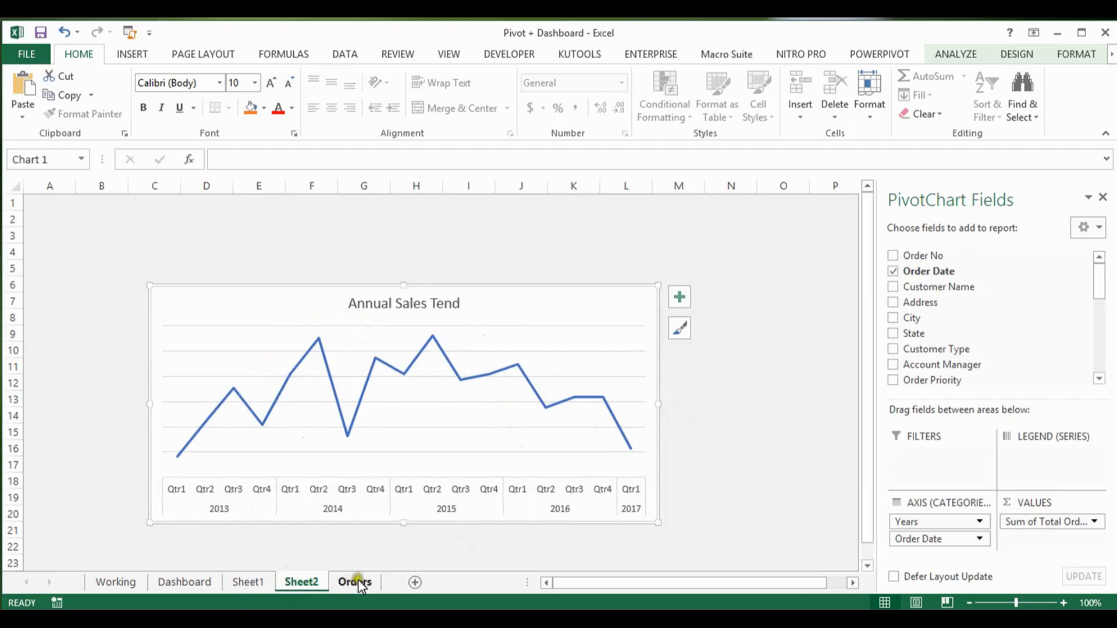
# Step: Examine the Sales Trend Chart height and width in the notes text box on the Working sheet
pyautogui.click(126, 582)
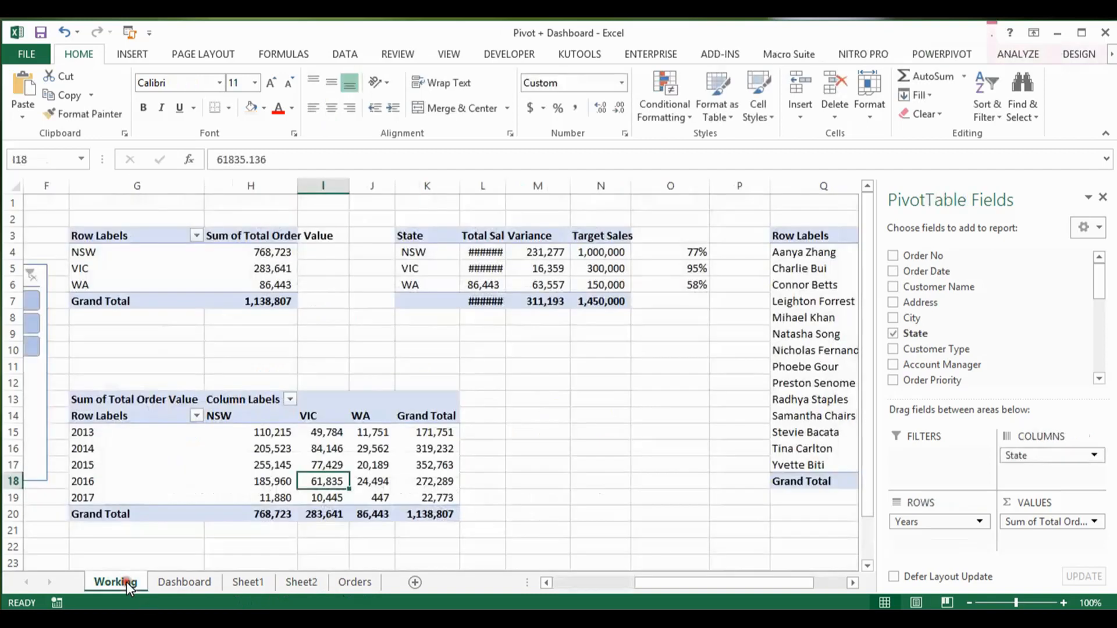
pyautogui.click(620, 469)
pyautogui.press('Right')
pyautogui.press('Right')
pyautogui.press('Right')
pyautogui.press('Right')
pyautogui.press('Right')
pyautogui.press('Right')
pyautogui.press('Right')
pyautogui.press('Right')
pyautogui.press('Right')
pyautogui.press('Right')
pyautogui.press('Right')
pyautogui.press('Right')
pyautogui.press('Right')
pyautogui.press('Right')
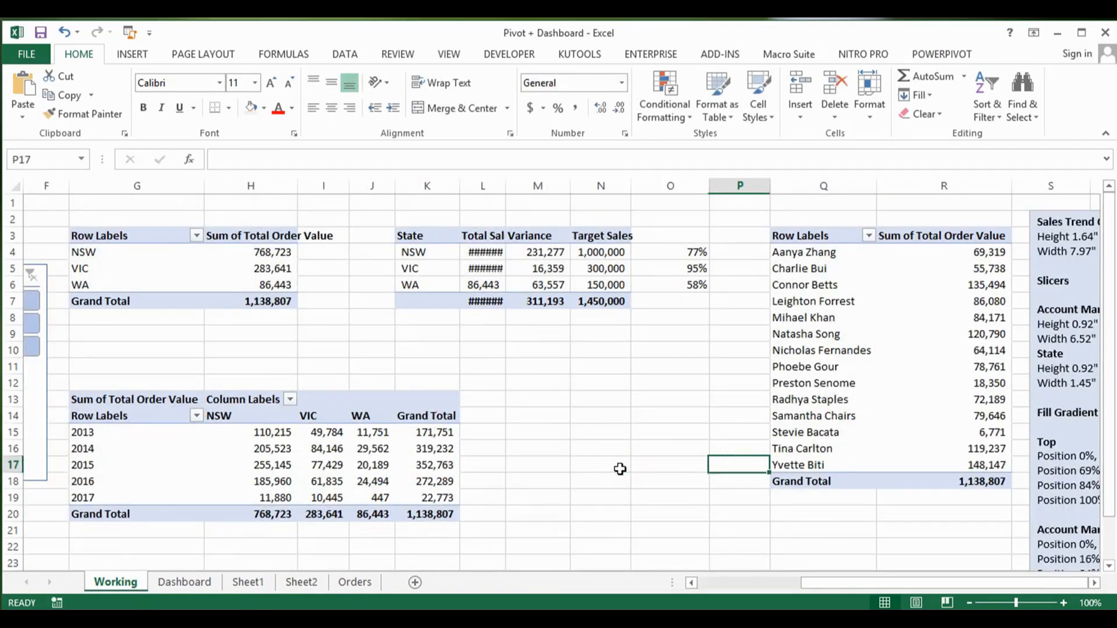
pyautogui.press('Left')
pyautogui.press('Left')
pyautogui.press('Left')
pyautogui.press('Left')
pyautogui.press('Left')
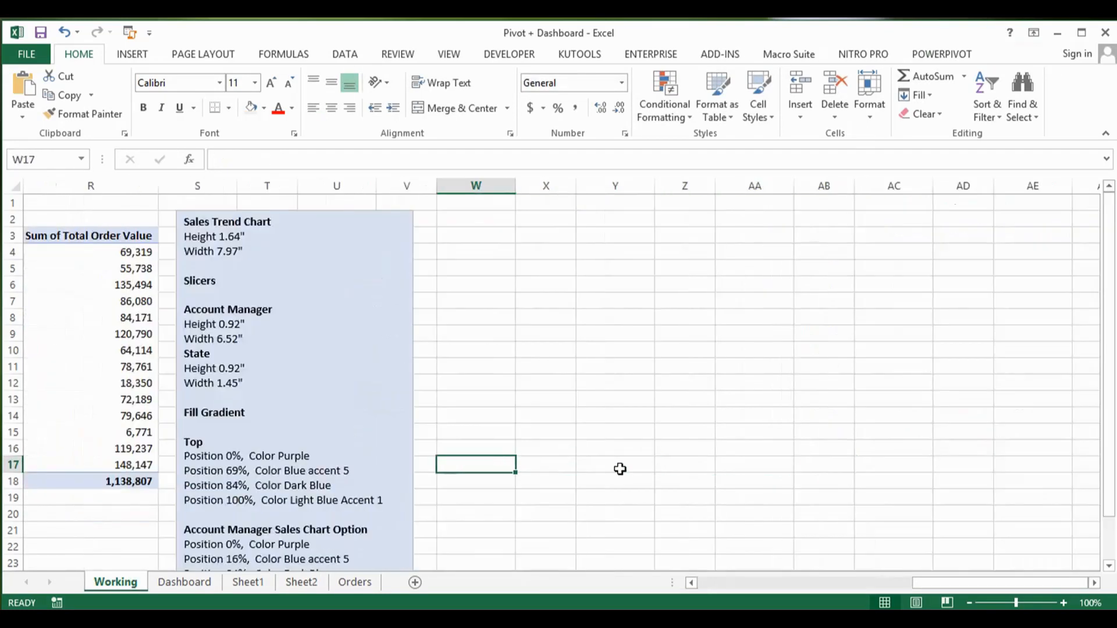
pyautogui.press('Left')
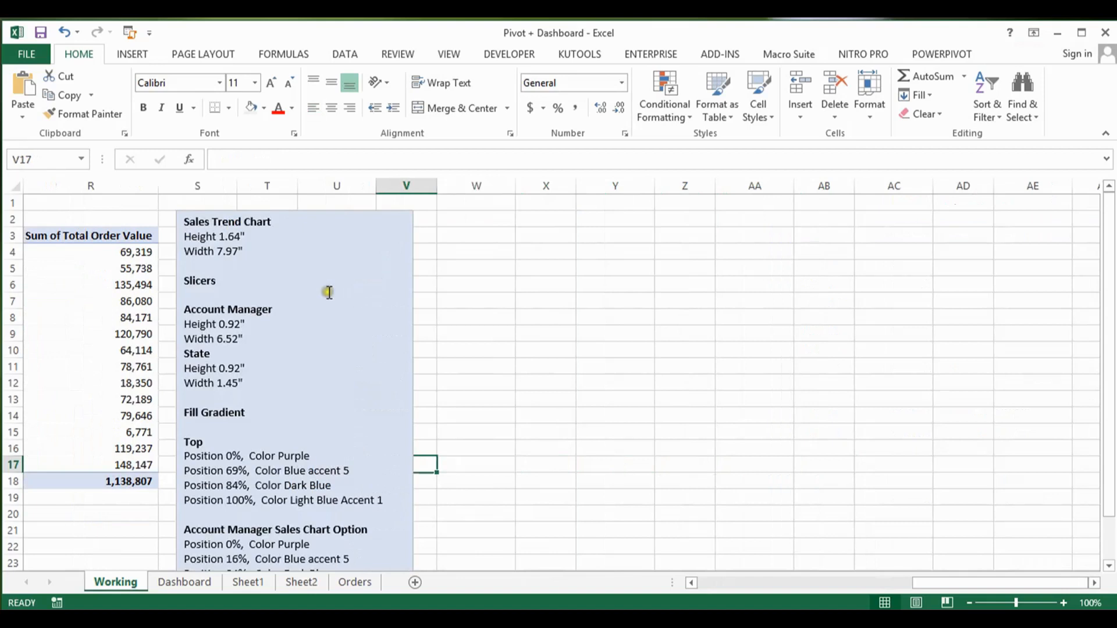
pyautogui.click(254, 224)
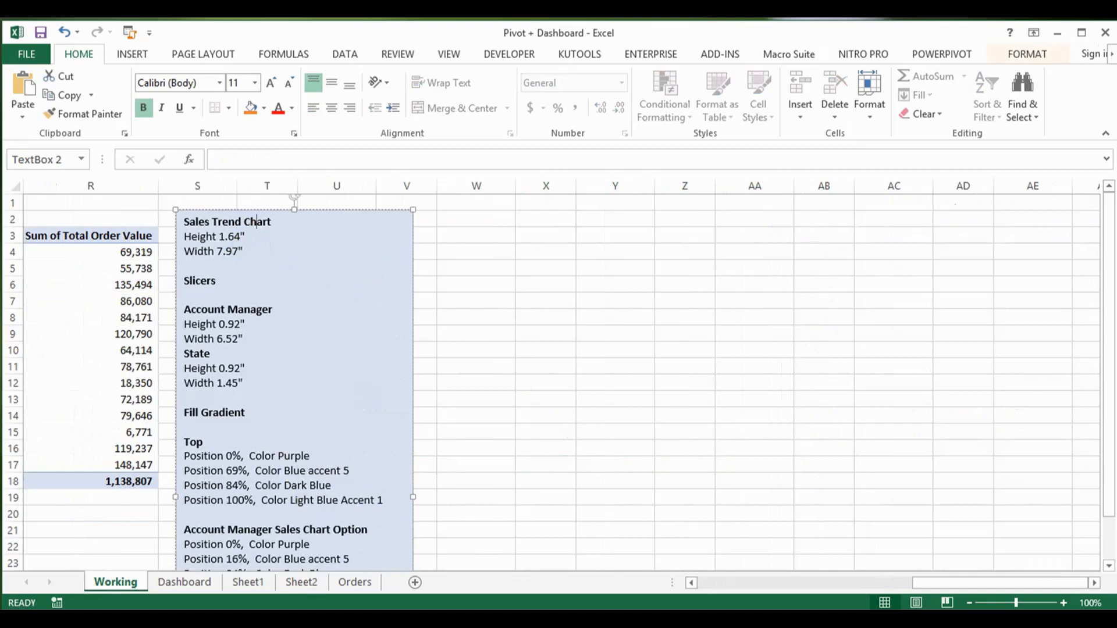
# Step: Set the height of the trend chart on Sheet2 to 1.64 inches
pyautogui.click(307, 581)
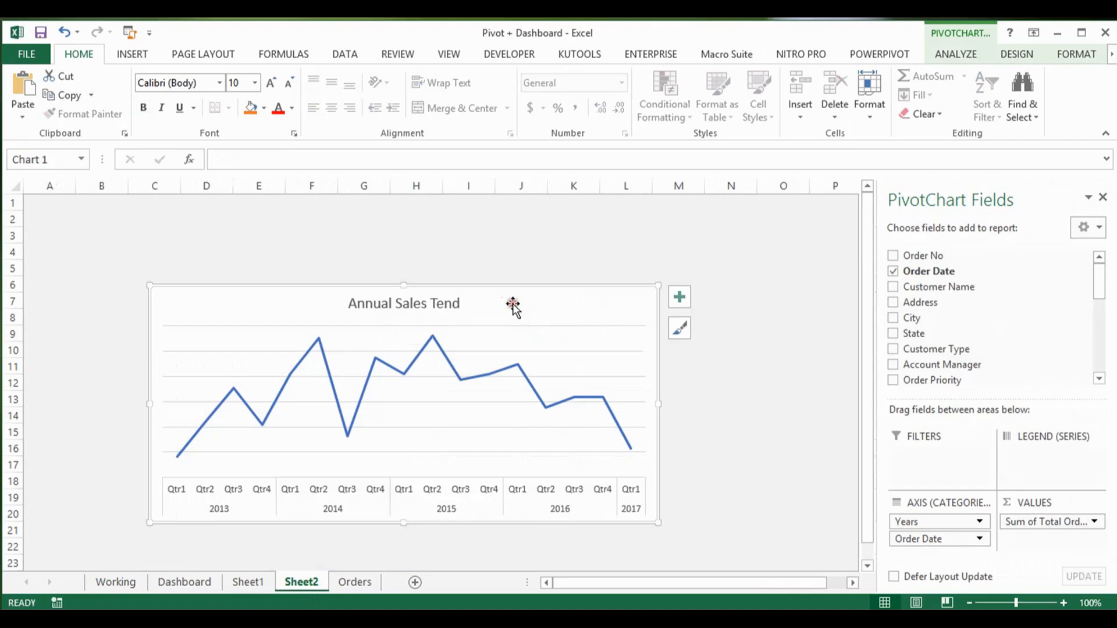
pyautogui.click(1085, 55)
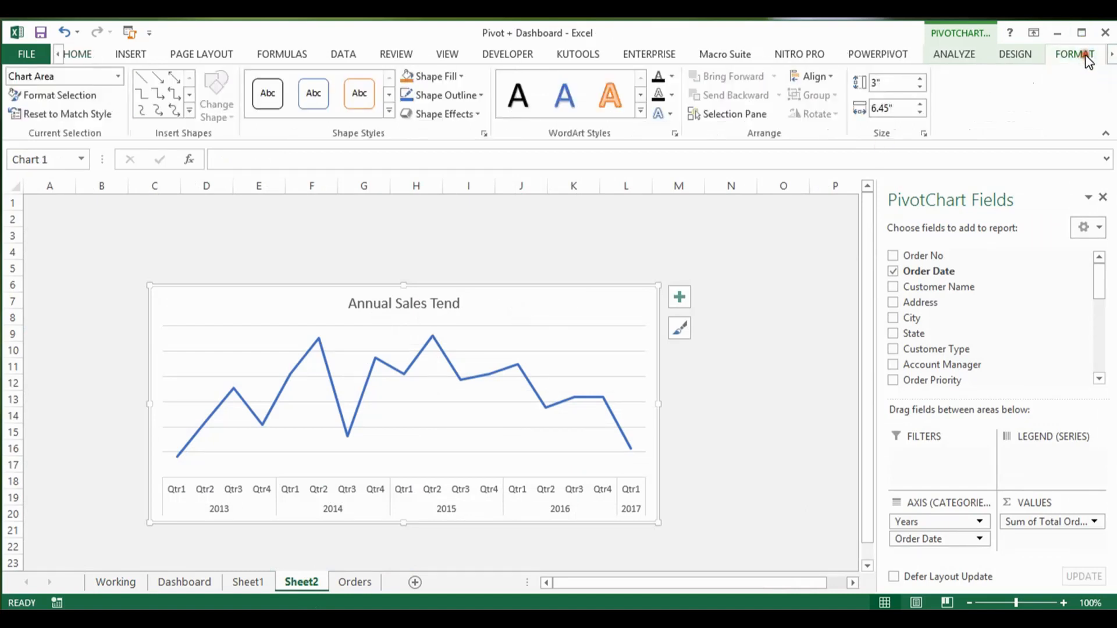
pyautogui.click(875, 84)
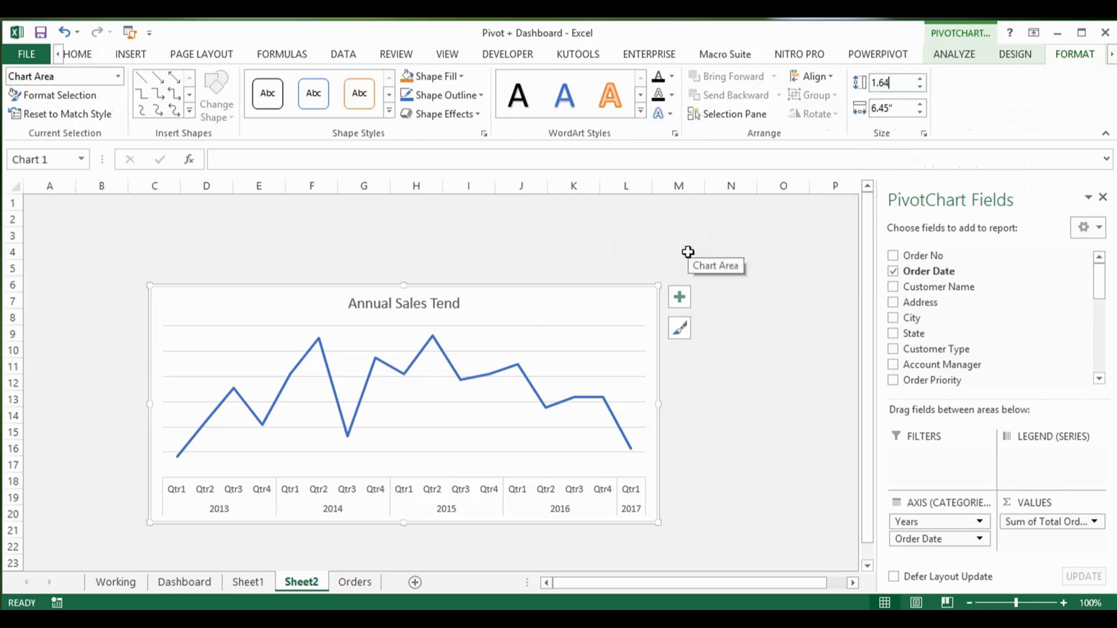
pyautogui.press('Return')
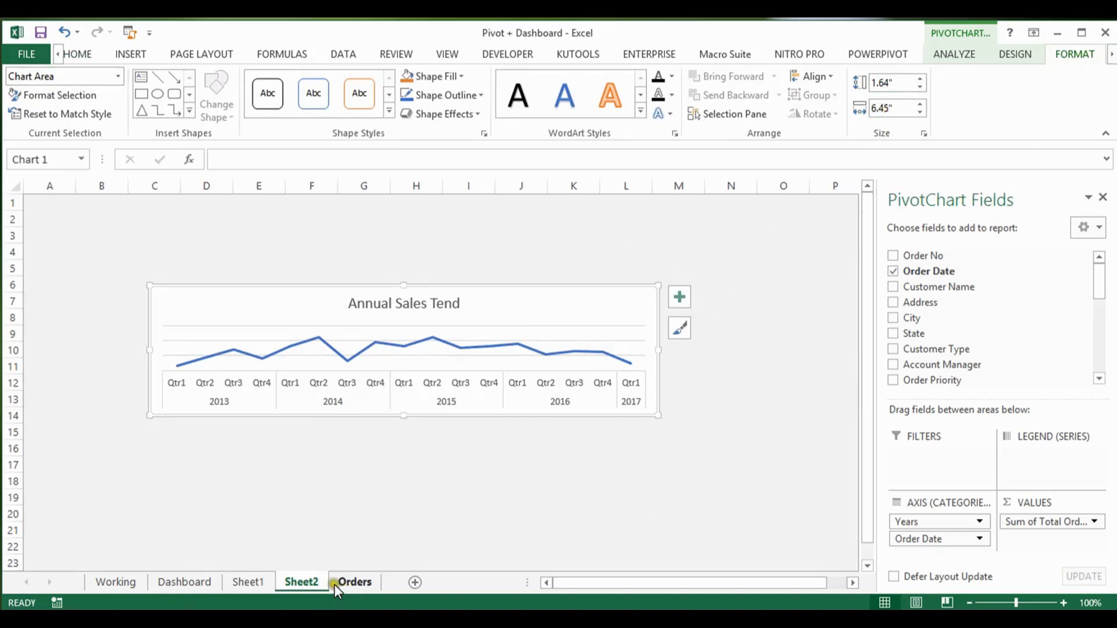
# Step: Look up the width in the Working sheet's notes, set the Sheet2 chart's width to 7.97 inches, and move the chart over to column A
pyautogui.click(197, 583)
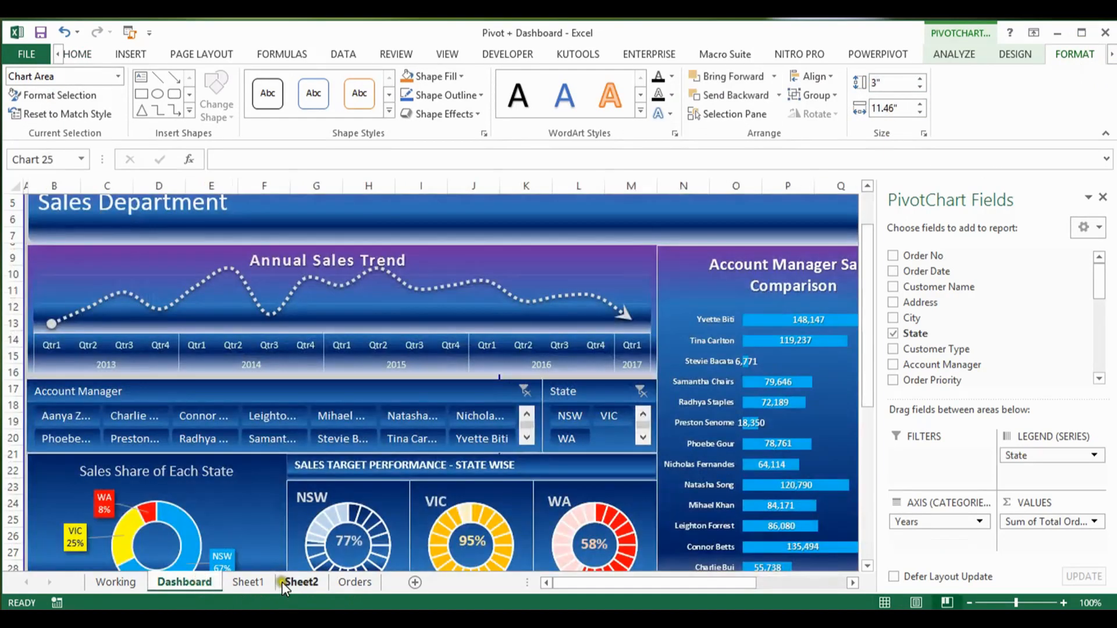
pyautogui.click(121, 581)
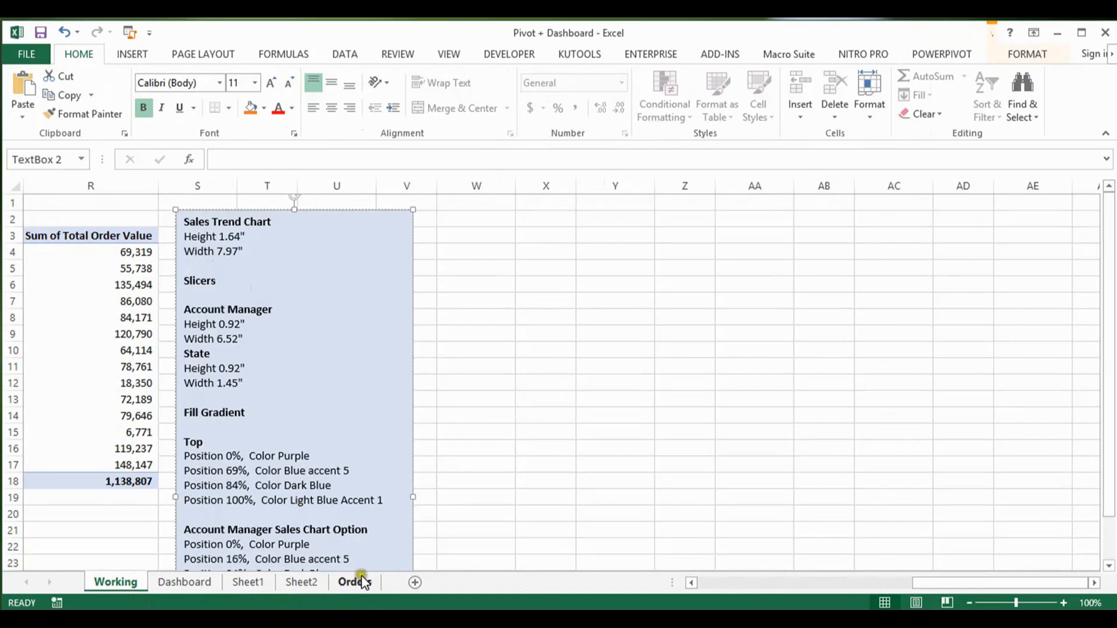
pyautogui.click(299, 581)
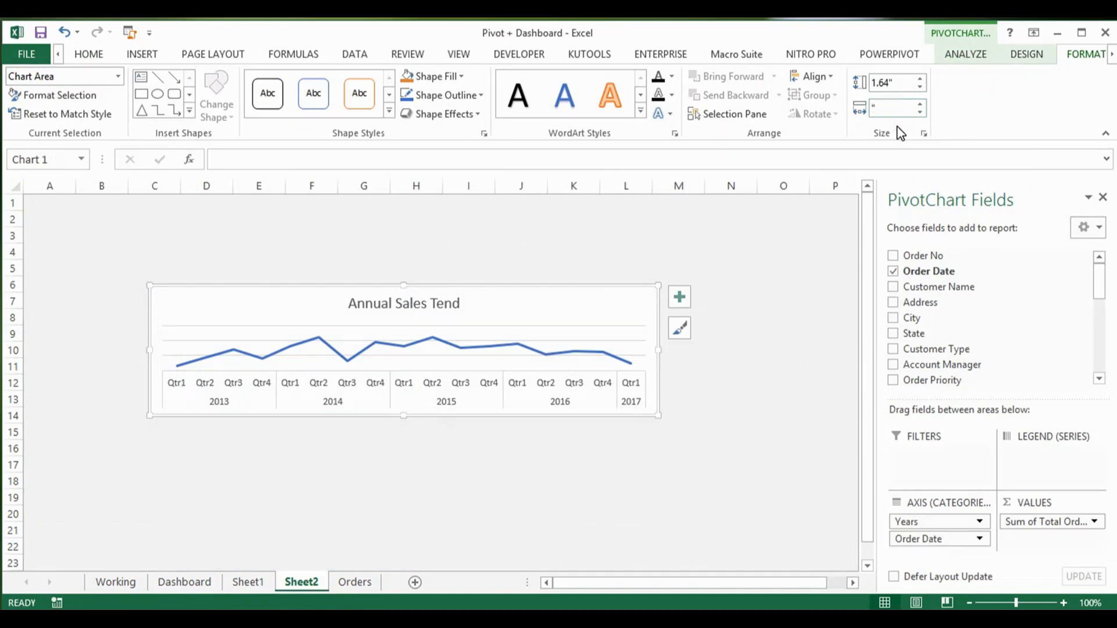
pyautogui.press('Return')
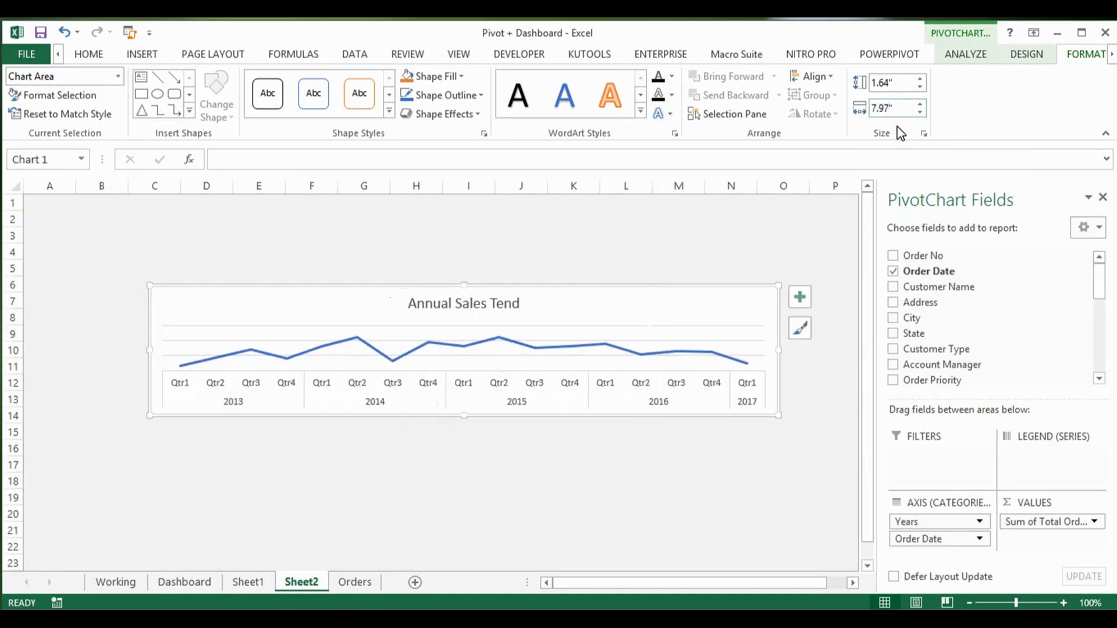
pyautogui.moveTo(601, 291); pyautogui.dragTo(479, 297)
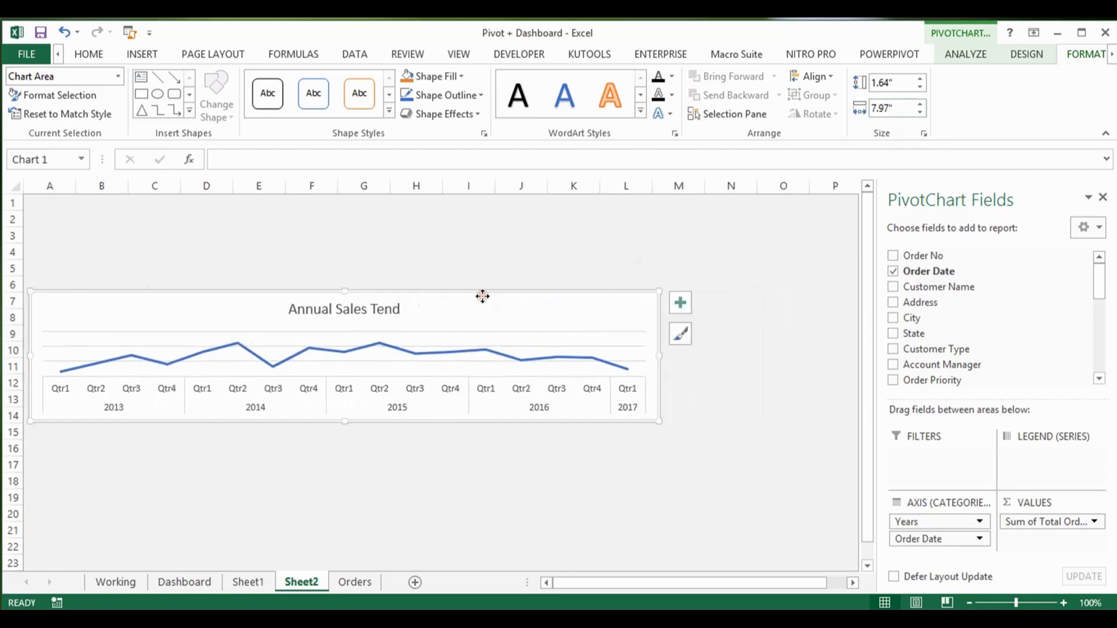
# Step: Select the Dashboard's Sales Share of Each State chart for reference, and copy the entire PivotTable on Sheet1
pyautogui.click(208, 583)
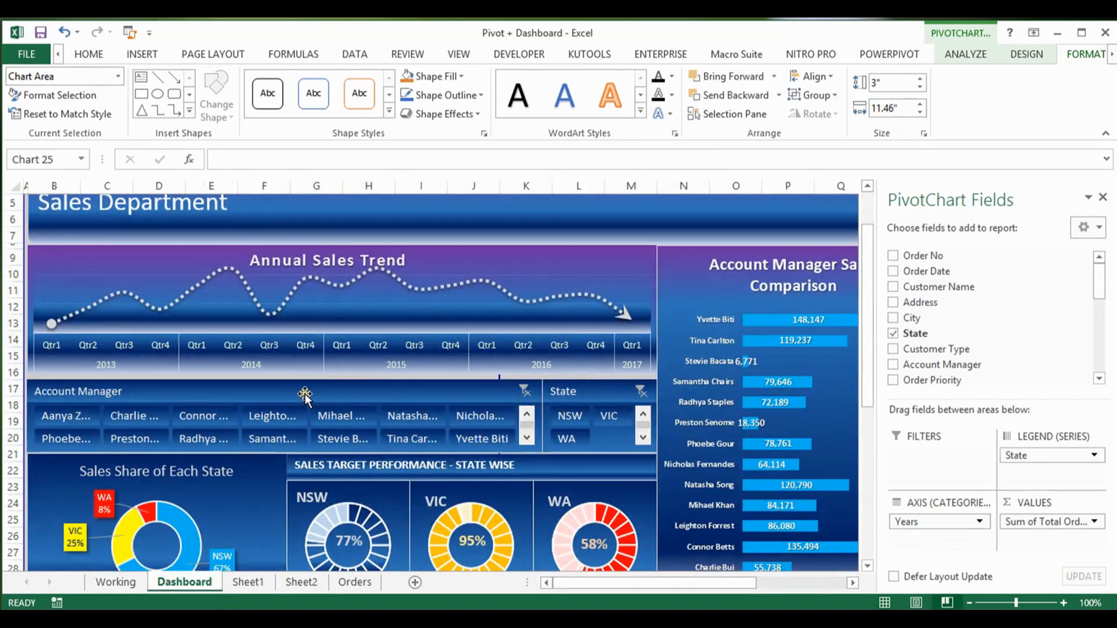
pyautogui.click(259, 491)
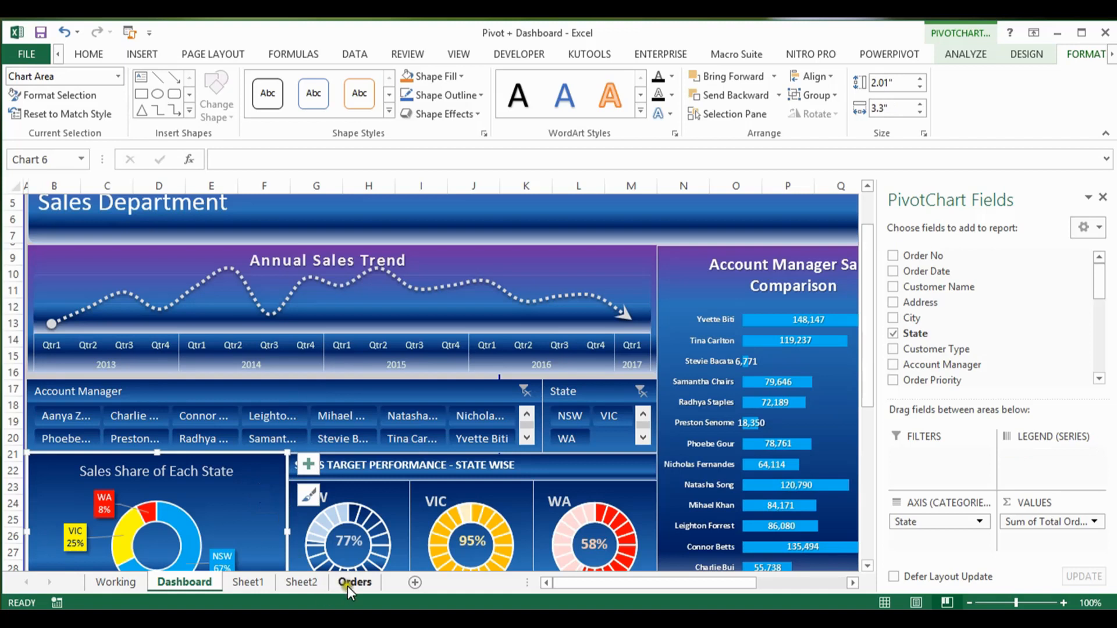
pyautogui.click(263, 582)
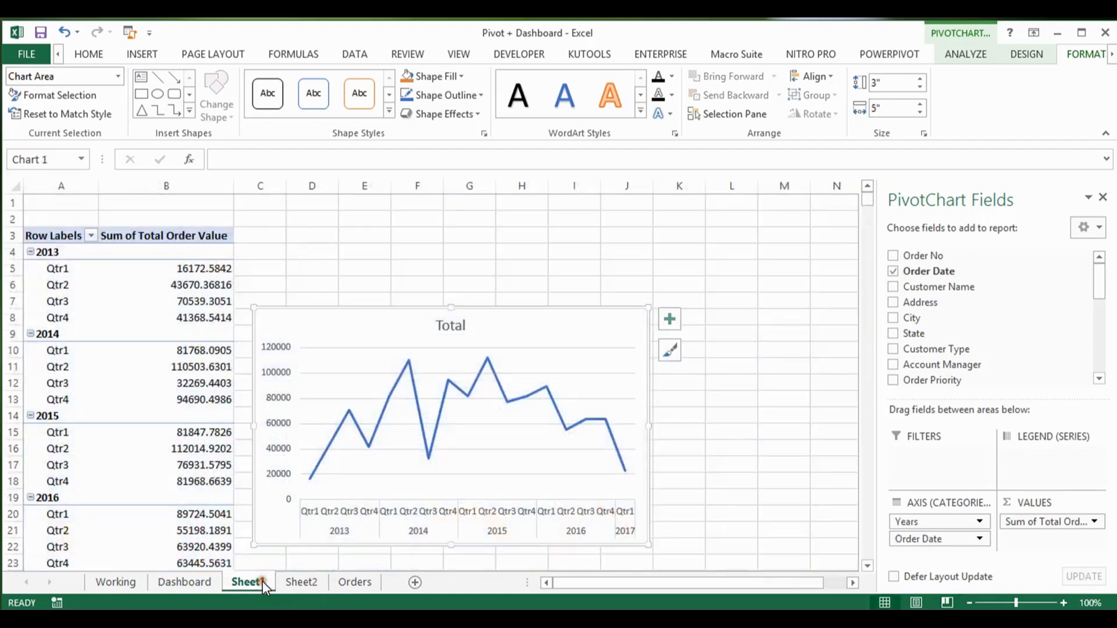
pyautogui.click(178, 279)
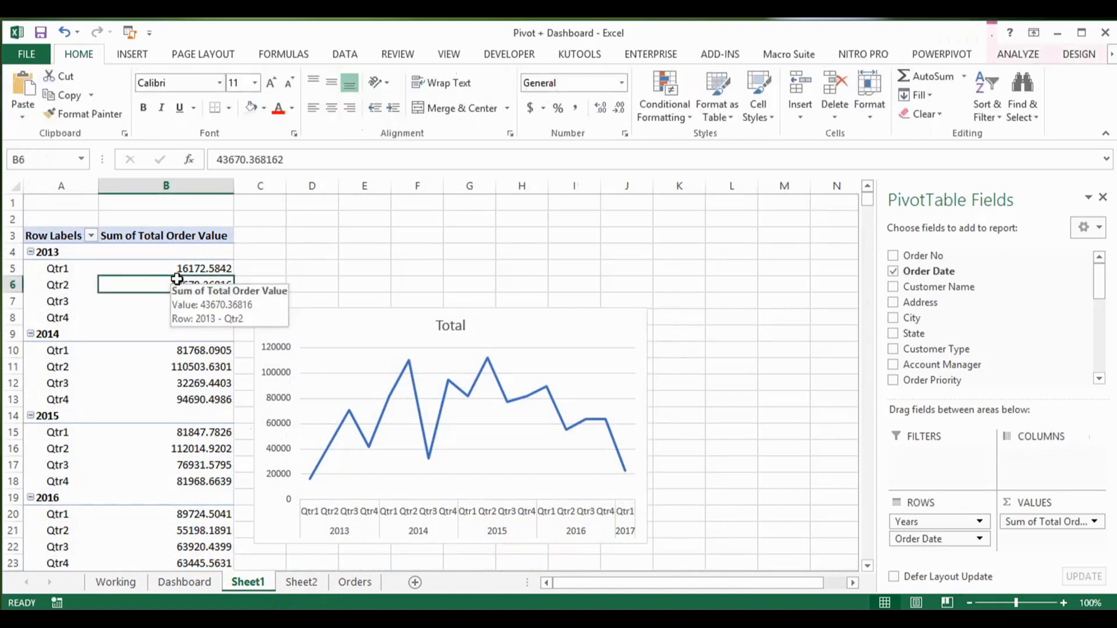
pyautogui.hotkey('ctrl', 'a')
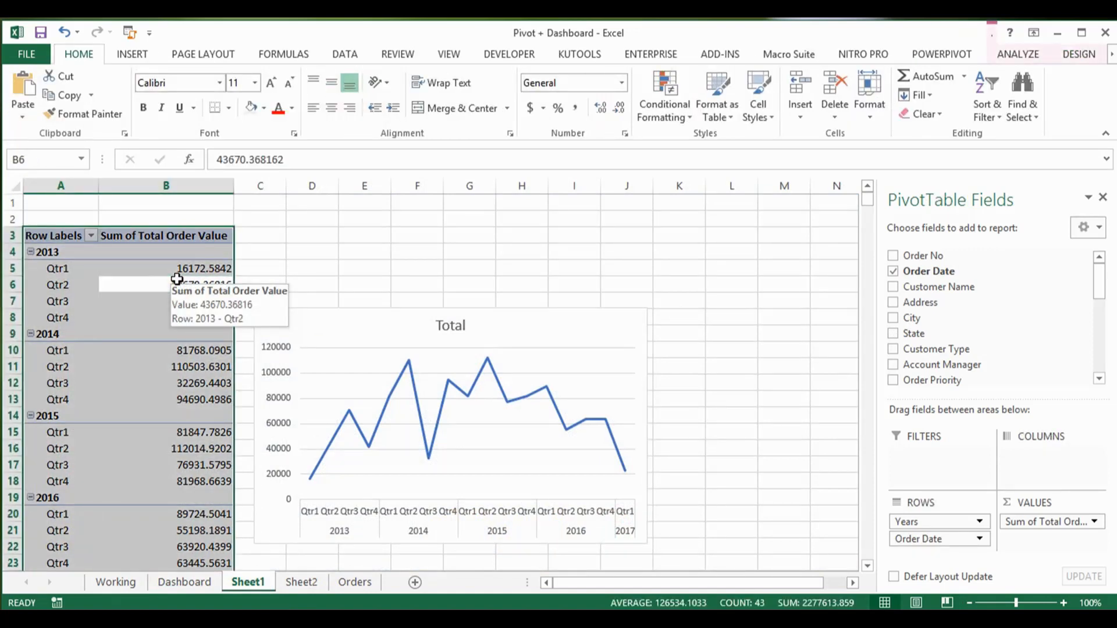
pyautogui.hotkey('ctrl', 'c')
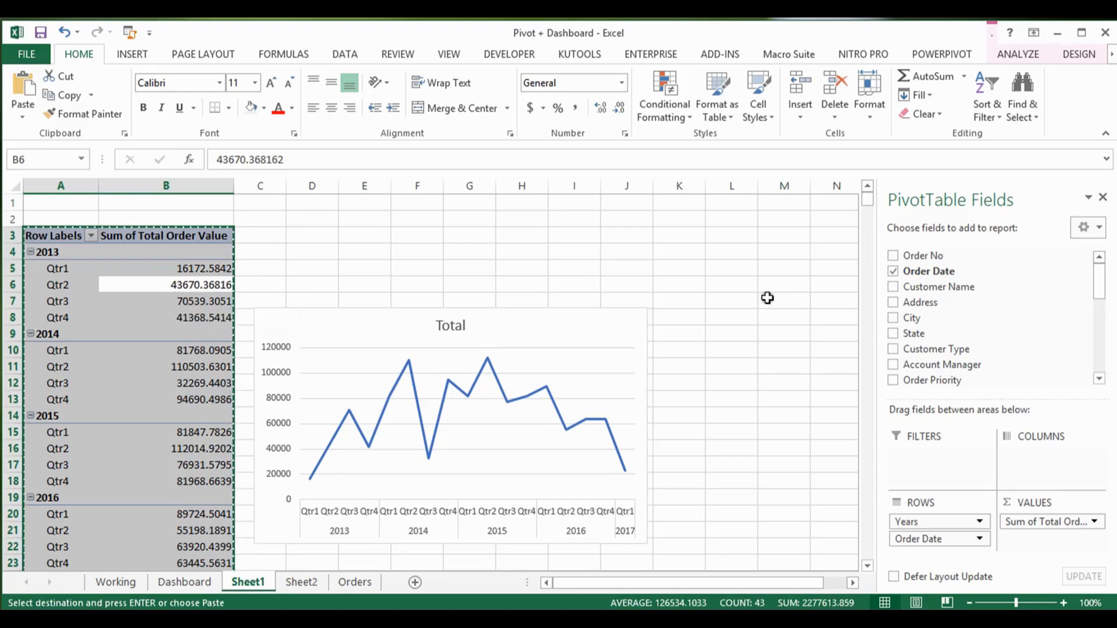
# Step: Paste the copied PivotTable at cell Q3 of Sheet1
pyautogui.click(750, 298)
pyautogui.press('Right')
pyautogui.press('Right')
pyautogui.press('Right')
pyautogui.press('Right')
pyautogui.press('Up')
pyautogui.press('Up')
pyautogui.press('Up')
pyautogui.press('Up')
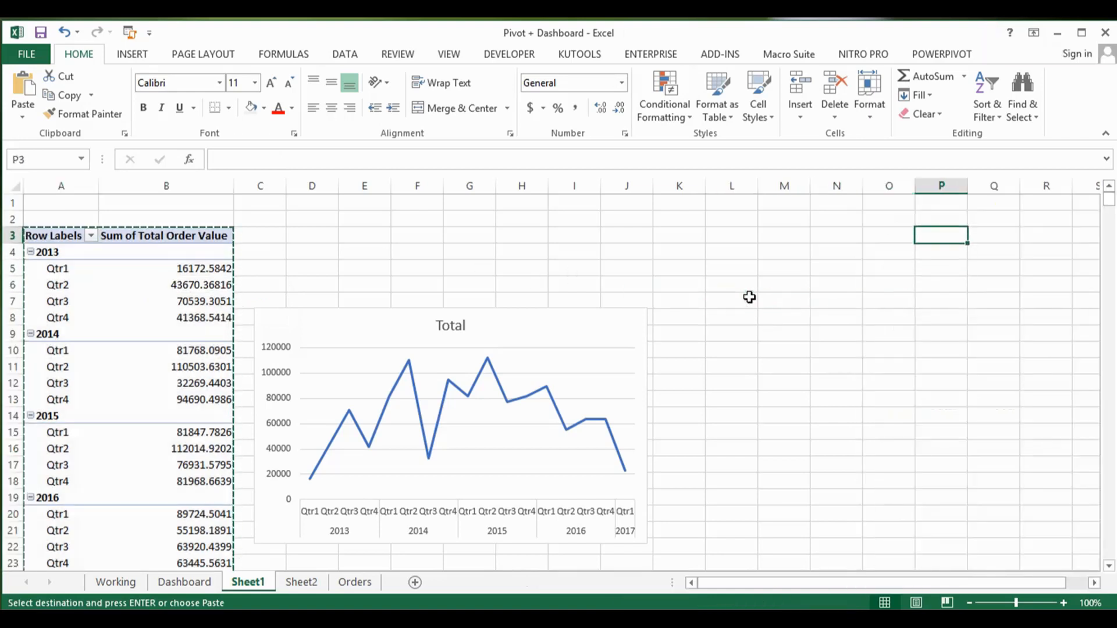
pyautogui.press('Right')
pyautogui.press('Return')
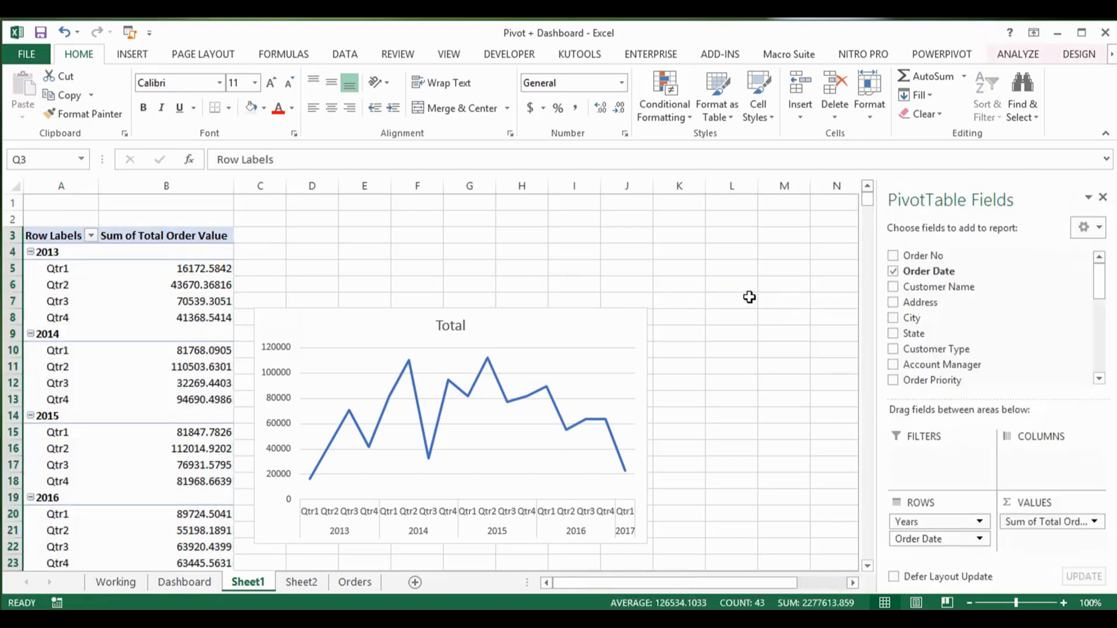
# Step: Add the State field to the copied PivotTable at Q3 and remove Years and Order Date from its rows
pyautogui.moveTo(770, 582); pyautogui.dragTo(842, 578)
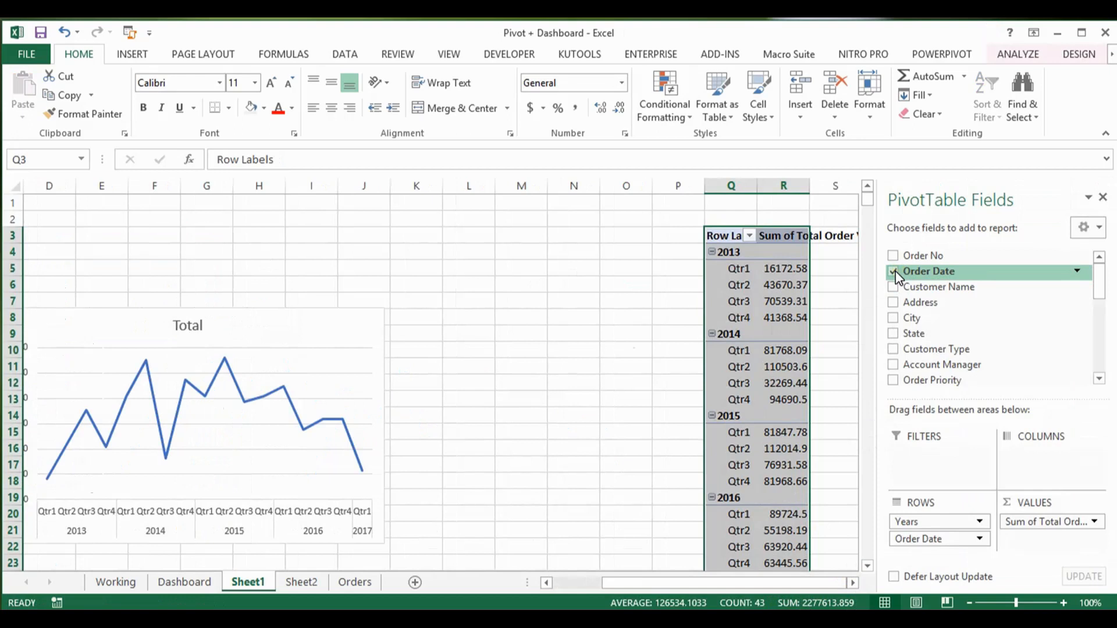
pyautogui.click(893, 333)
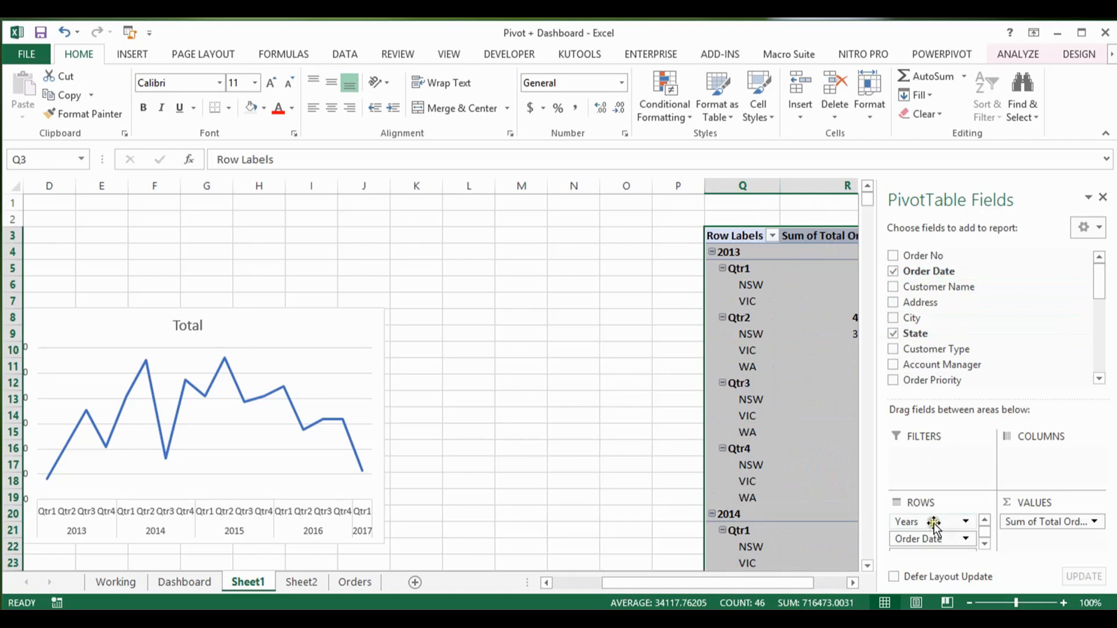
pyautogui.moveTo(930, 522); pyautogui.dragTo(864, 531)
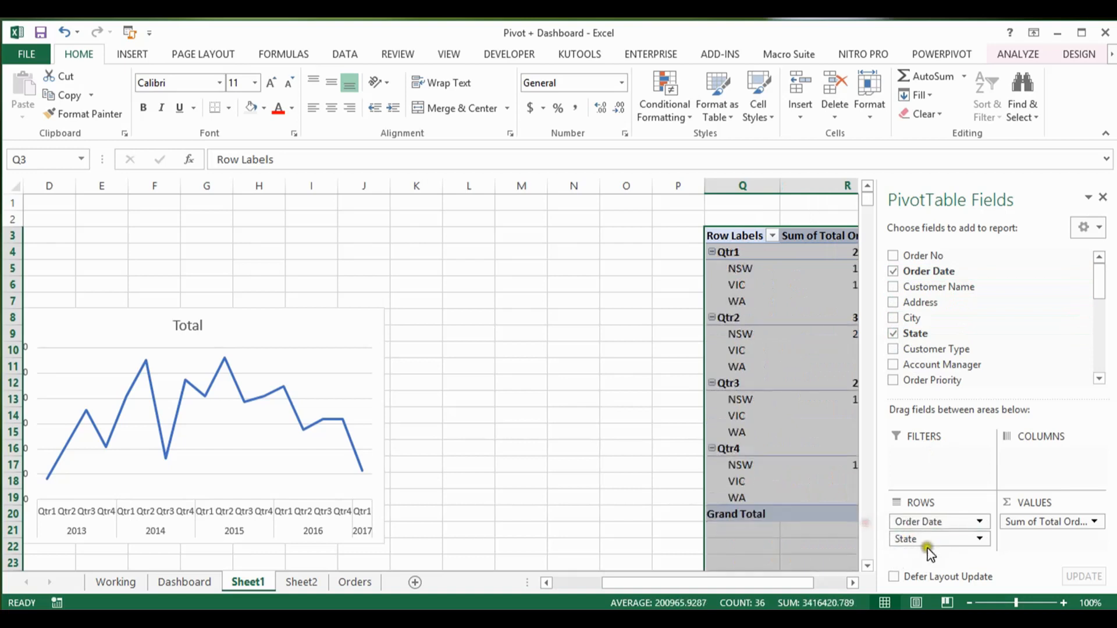
pyautogui.moveTo(939, 522); pyautogui.dragTo(867, 527)
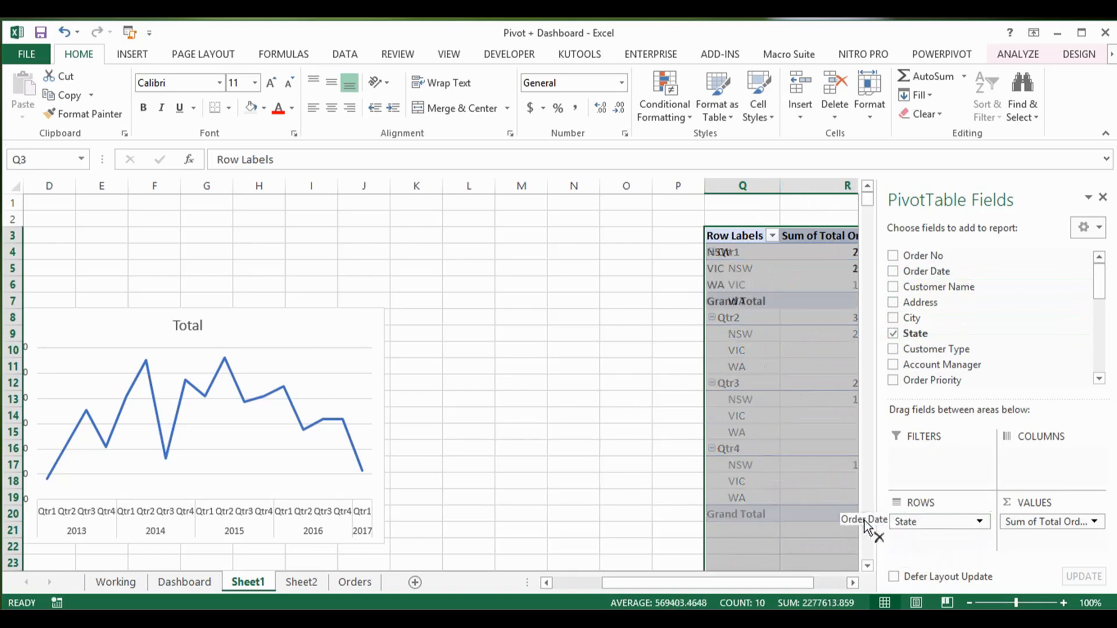
# Step: Format the state order values in R4:R6 with comma separators and no decimal places
pyautogui.click(789, 245)
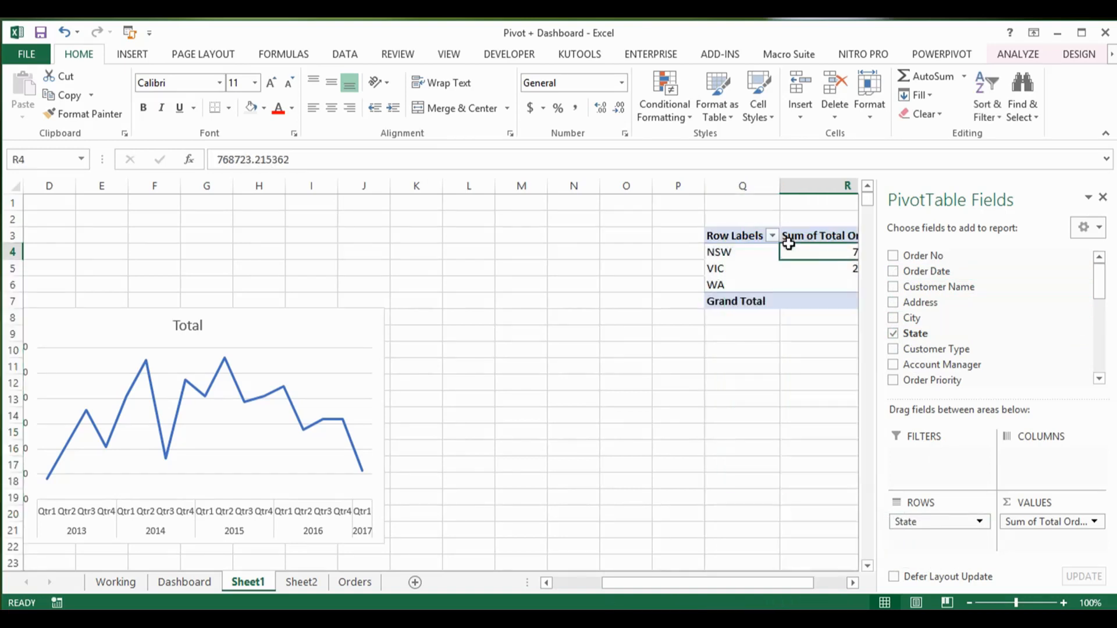
pyautogui.press('Right')
pyautogui.press('Right')
pyautogui.press('Right')
pyautogui.press('Left')
pyautogui.press('Left')
pyautogui.press('Left')
pyautogui.press('Left')
pyautogui.press('Right')
pyautogui.hotkey('shift', 'Down')
pyautogui.hotkey('shift', 'Down')
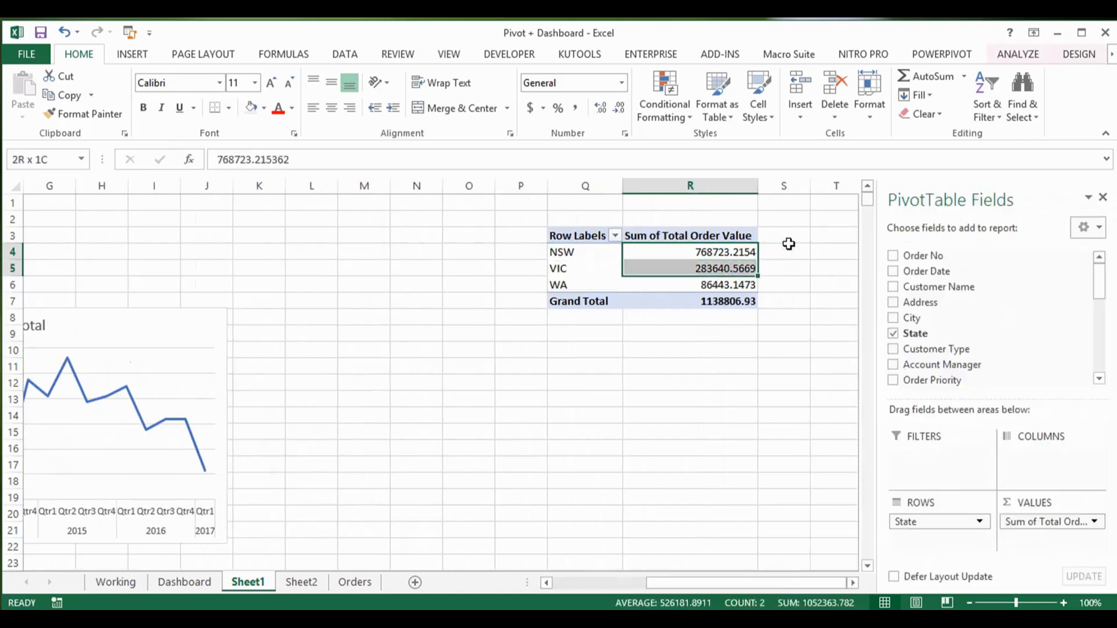
pyautogui.click(576, 109)
pyautogui.click(619, 109)
pyautogui.click(620, 110)
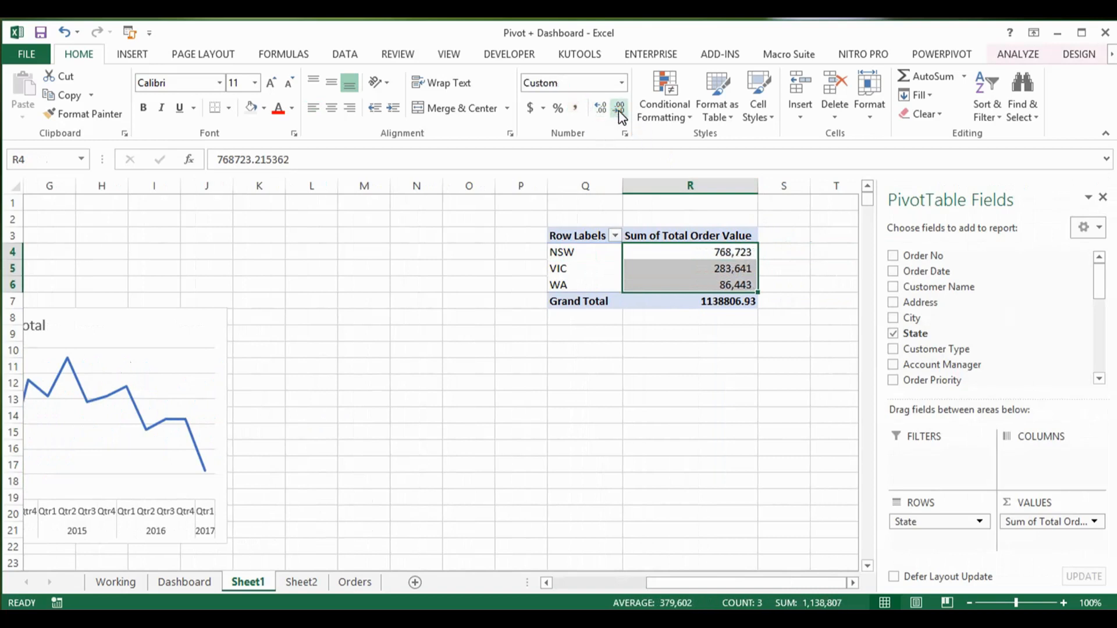
pyautogui.hotkey('shift', 'Up')
pyautogui.hotkey('shift', 'Up')
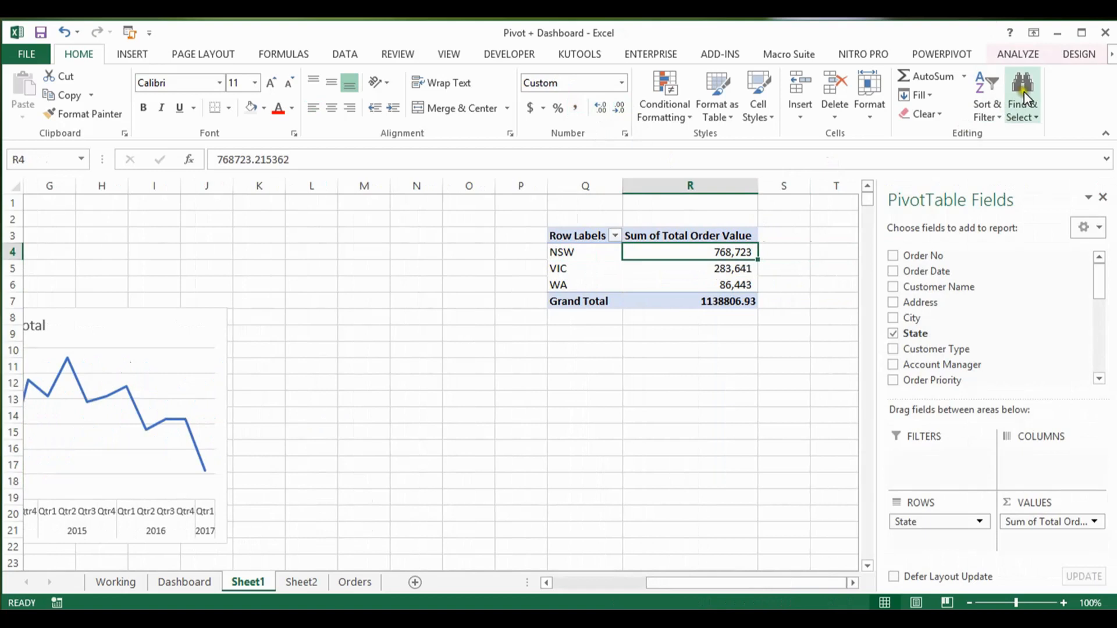
# Step: Insert a Doughnut PivotChart based on the state PivotTable
pyautogui.click(1074, 56)
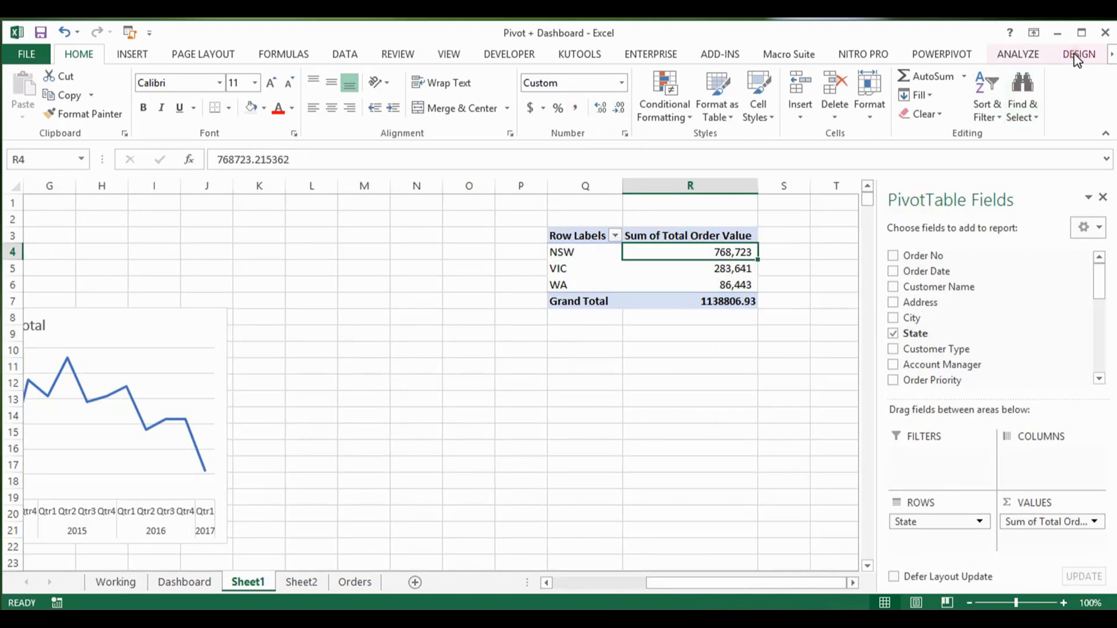
pyautogui.click(1013, 55)
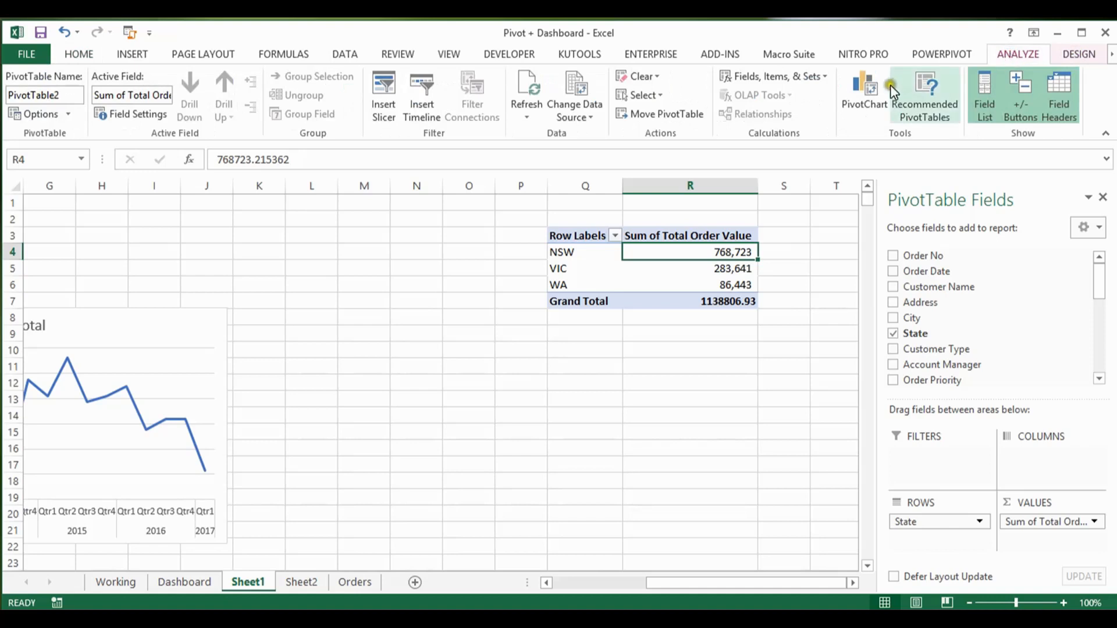
pyautogui.click(864, 85)
pyautogui.click(675, 190)
pyautogui.click(645, 211)
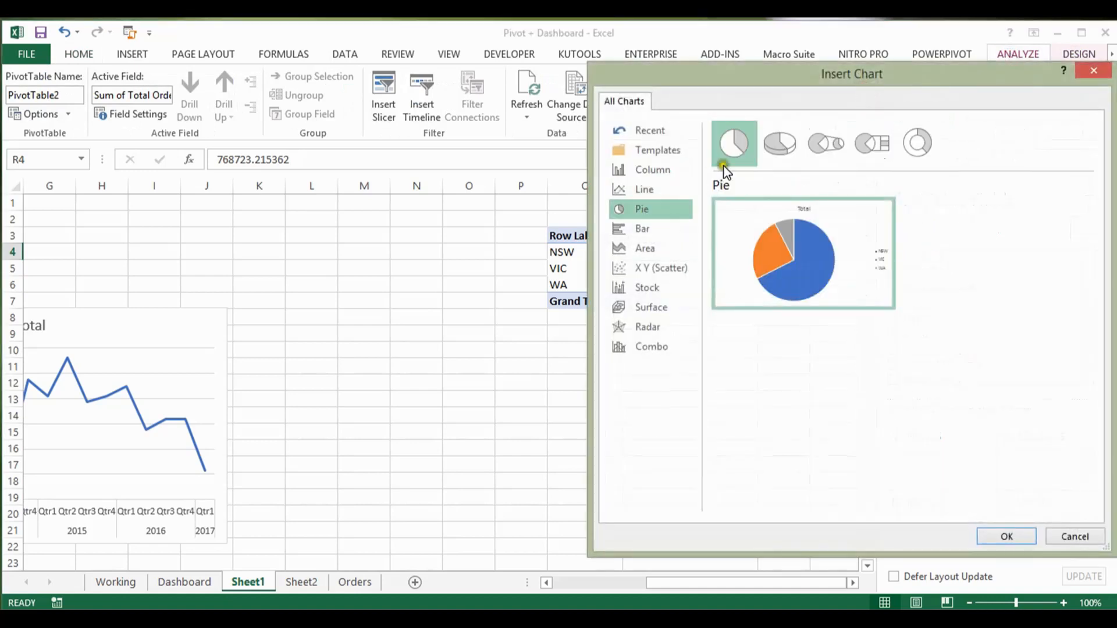
pyautogui.click(915, 141)
pyautogui.click(917, 143)
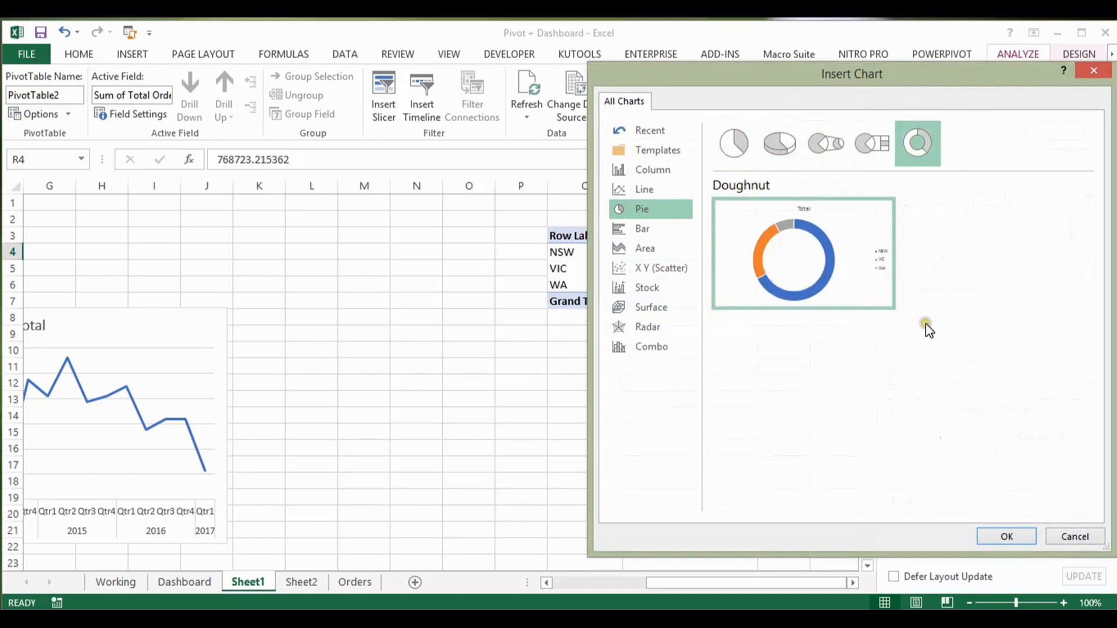
pyautogui.click(1012, 536)
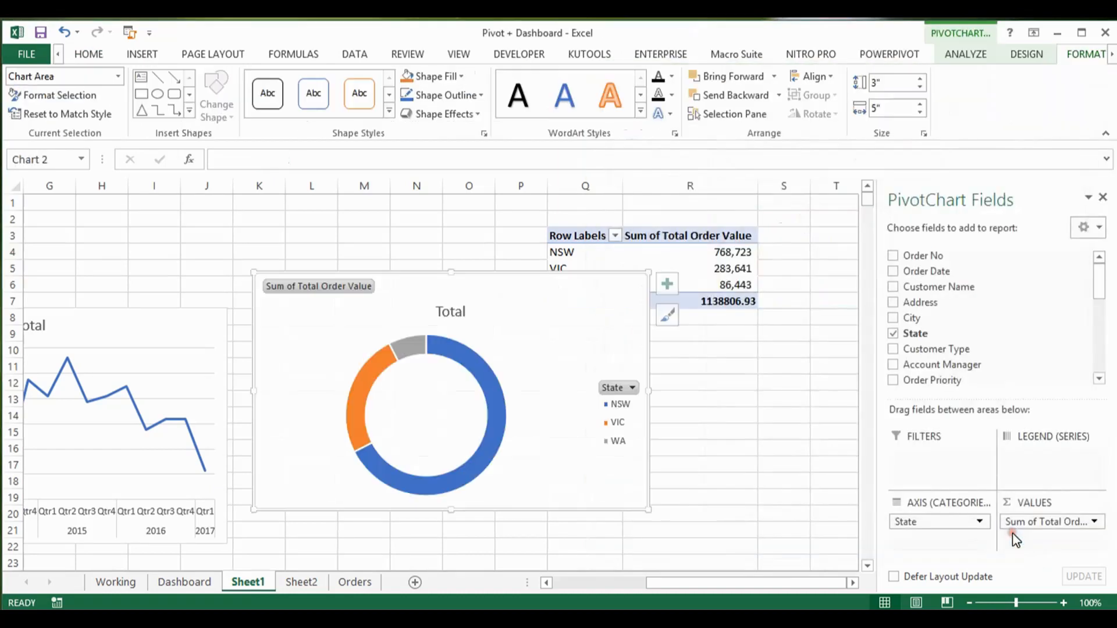
# Step: Hide all field buttons on the doughnut PivotChart
pyautogui.click(367, 286)
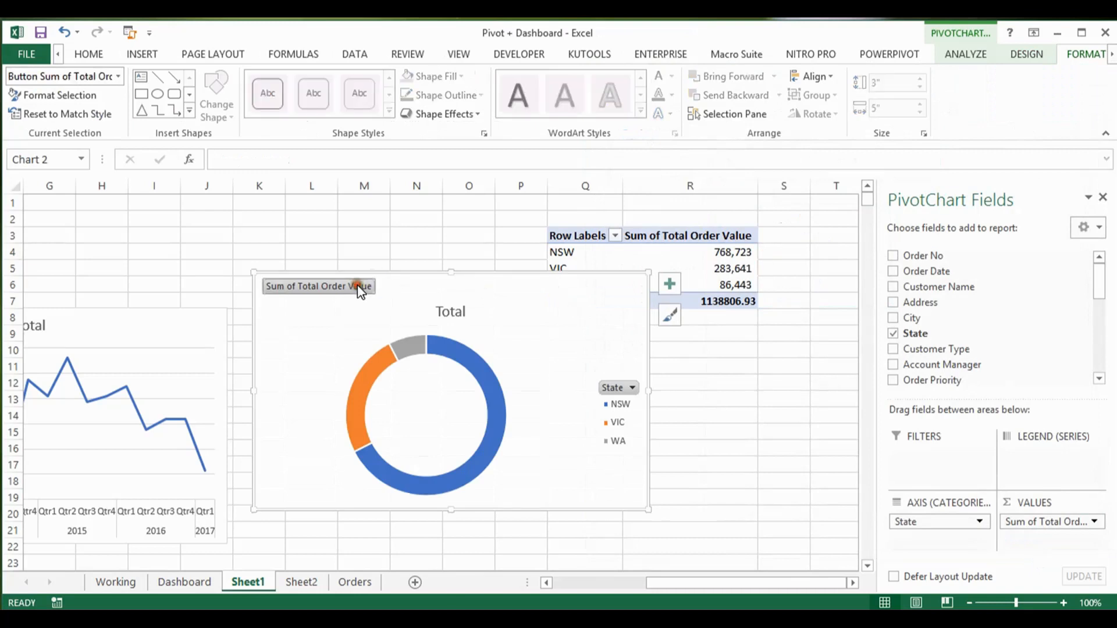
pyautogui.rightClick(368, 286)
pyautogui.click(443, 469)
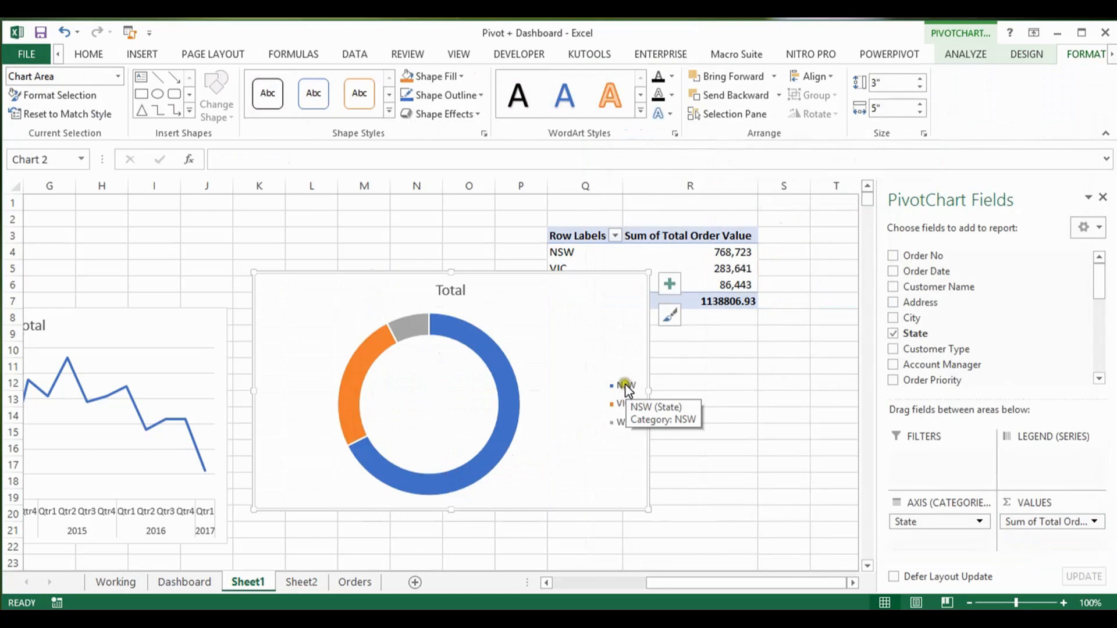
# Step: Copy the title text "Sales Share of Each State" from the state share chart on the Dashboard sheet
pyautogui.click(181, 583)
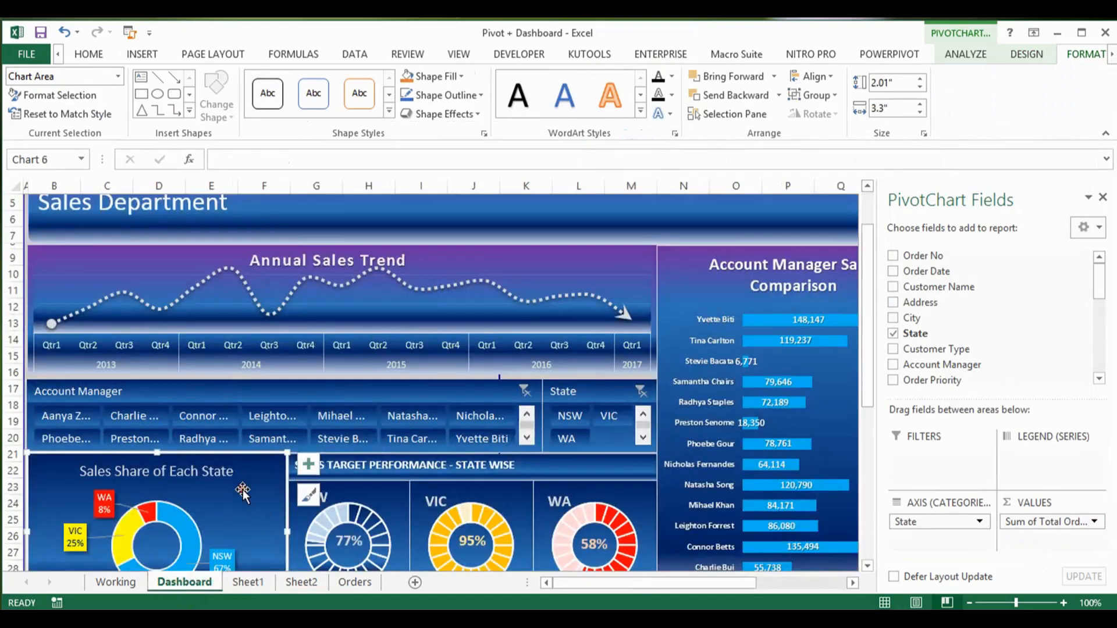
pyautogui.click(1104, 199)
pyautogui.moveTo(1110, 291); pyautogui.dragTo(1110, 344)
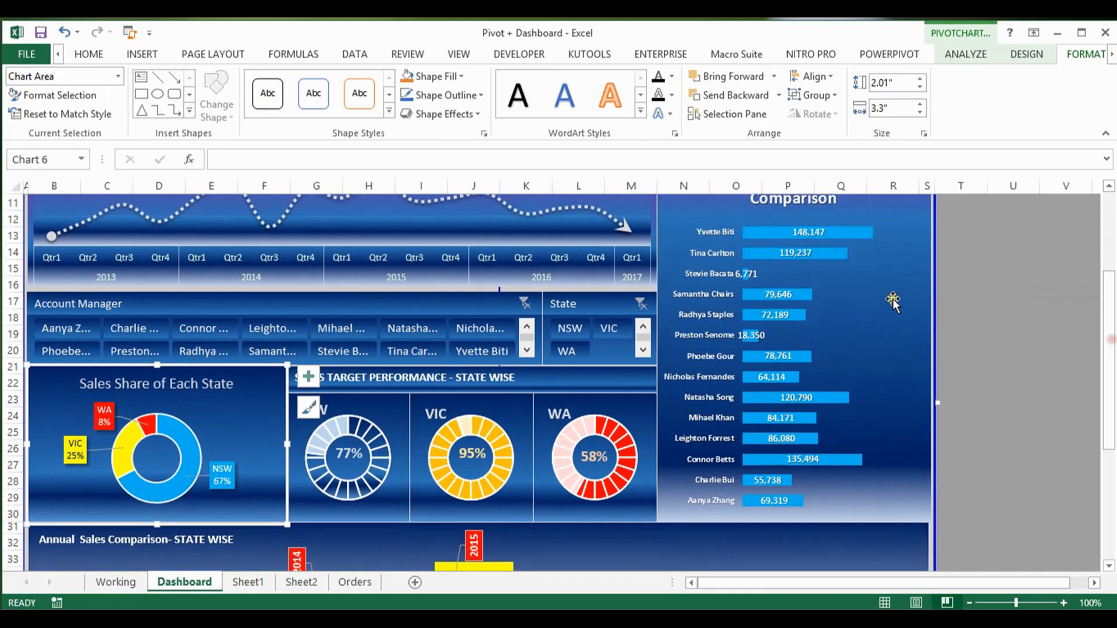
pyautogui.click(181, 384)
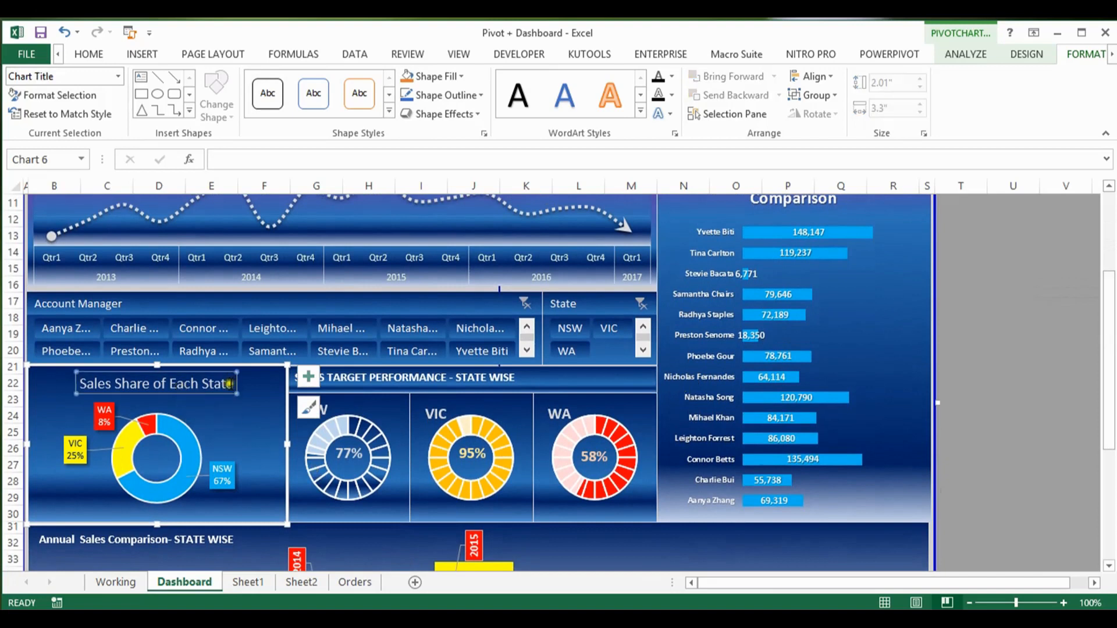
pyautogui.moveTo(230, 383); pyautogui.dragTo(83, 383)
pyautogui.hotkey('ctrl', 'c')
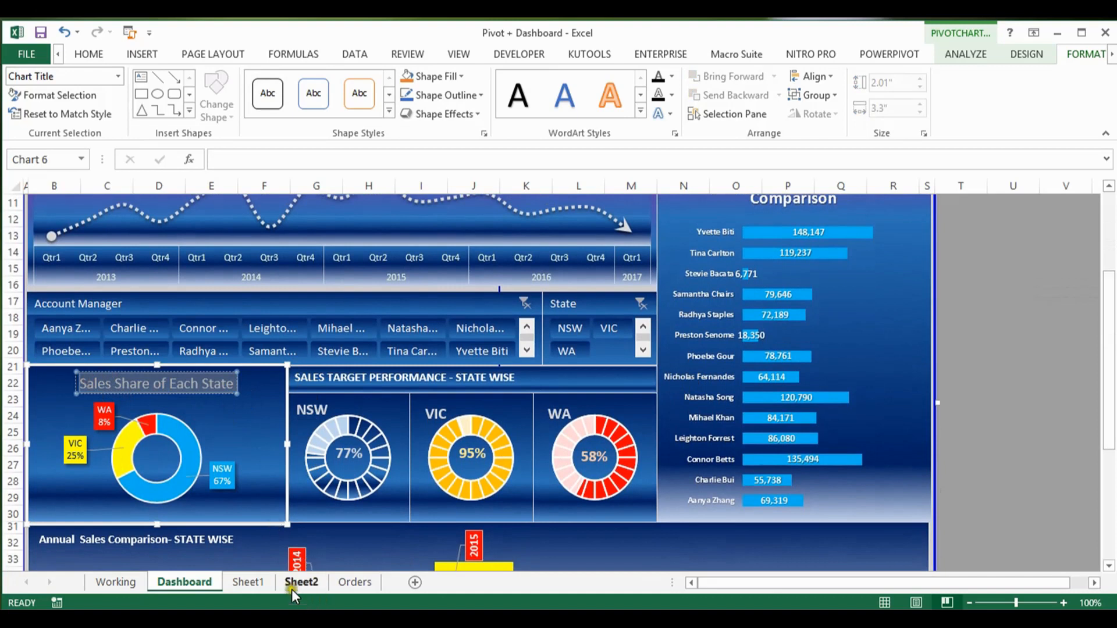
# Step: Replace the doughnut chart's title on Sheet1 with the copied text "Sales Share of Each State", without a trailing blank line
pyautogui.click(261, 583)
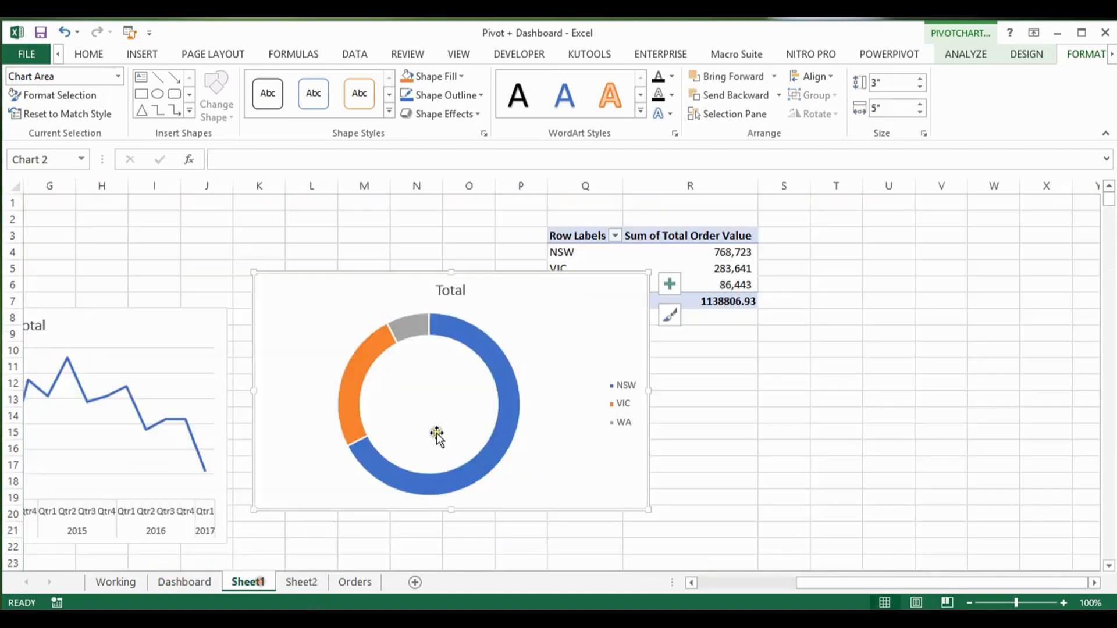
pyautogui.click(463, 292)
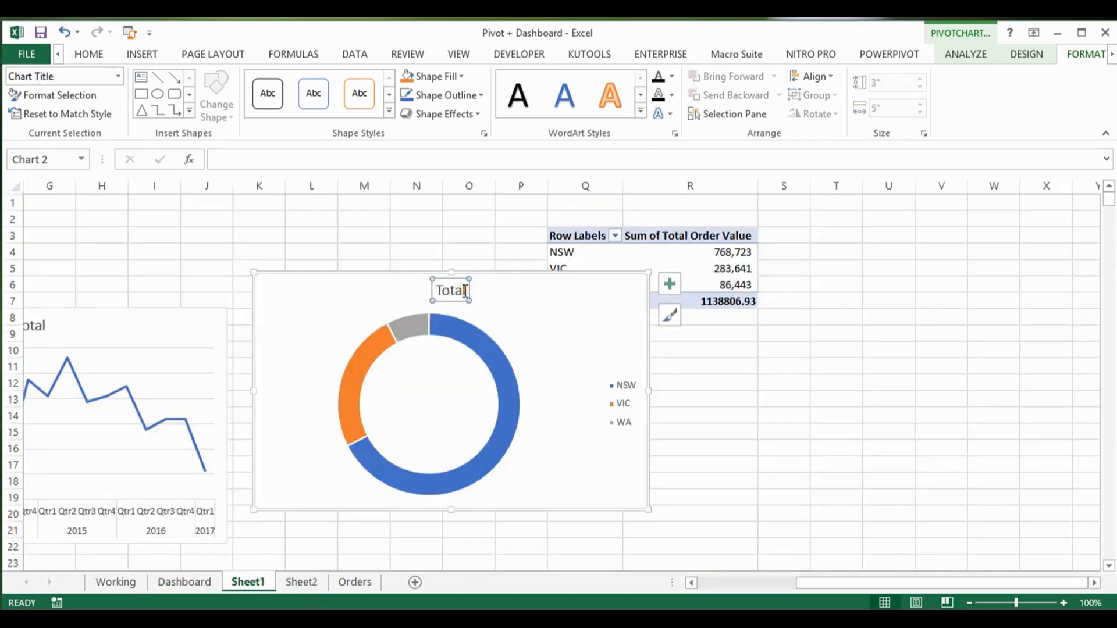
pyautogui.doubleClick(465, 291)
pyautogui.press('BackSpace')
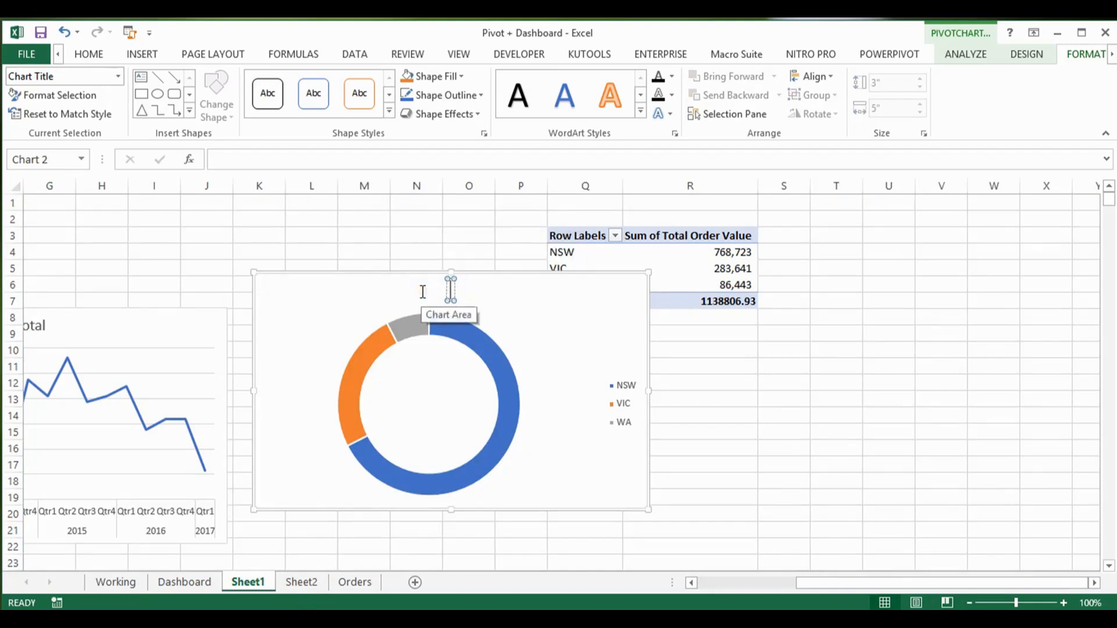
pyautogui.hotkey('ctrl', 'v')
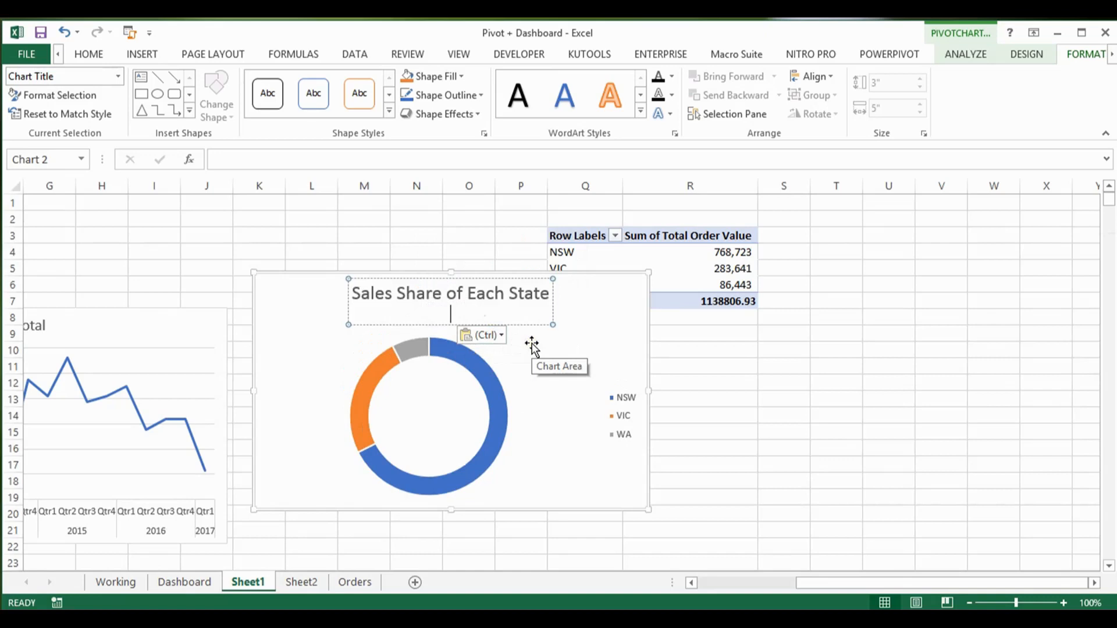
pyautogui.press('BackSpace')
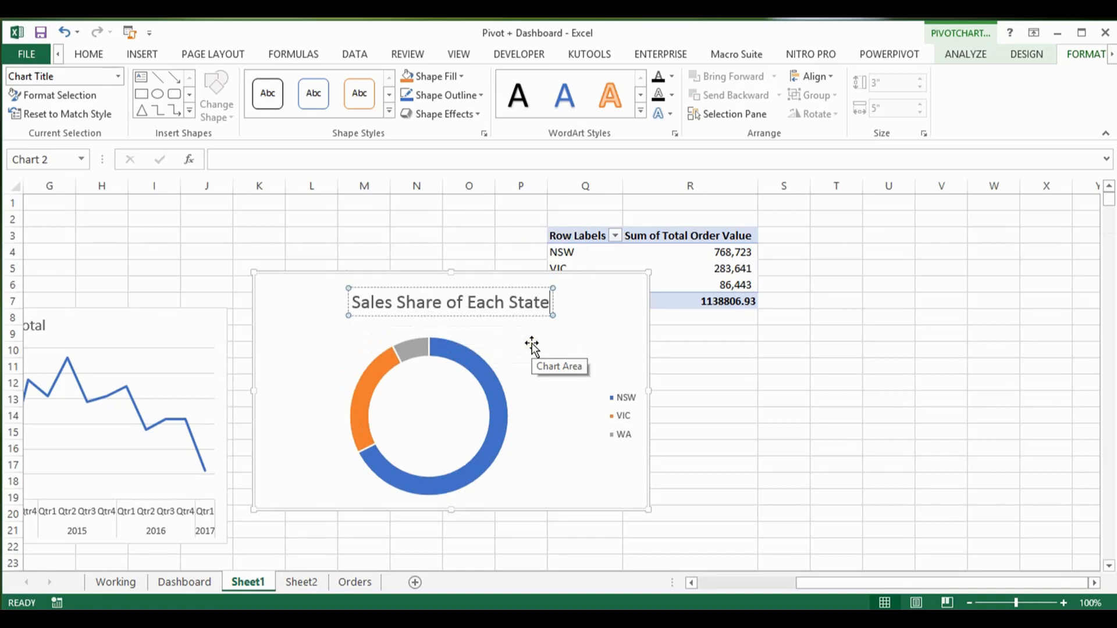
pyautogui.click(533, 347)
# Step: Compare with the Dashboard's state share chart and delete the legend from the doughnut chart on Sheet1
pyautogui.click(189, 581)
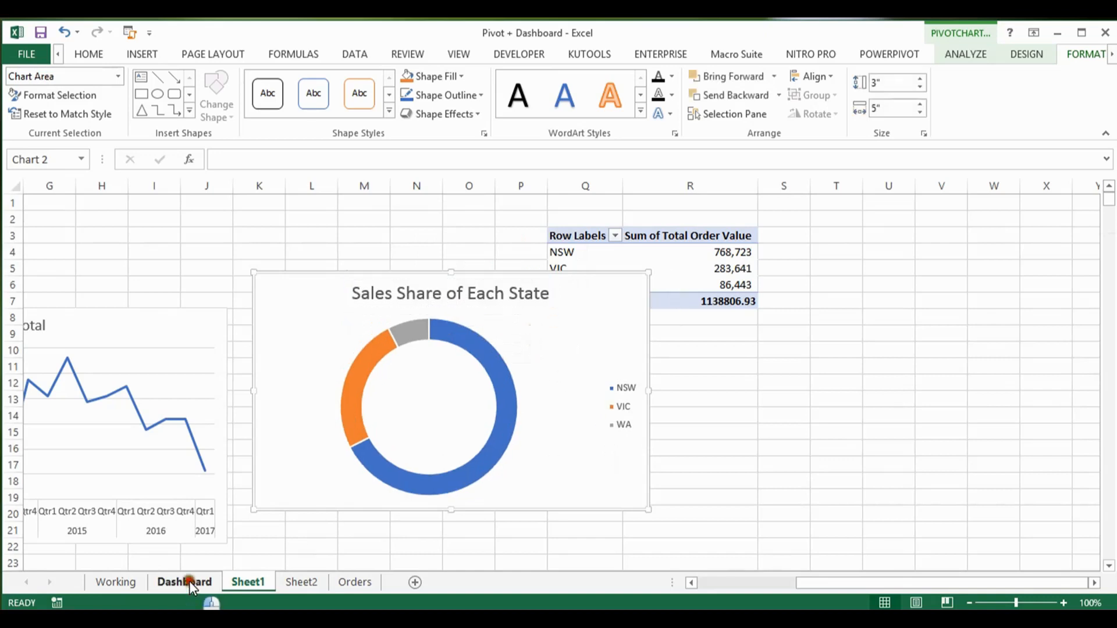
pyautogui.click(260, 441)
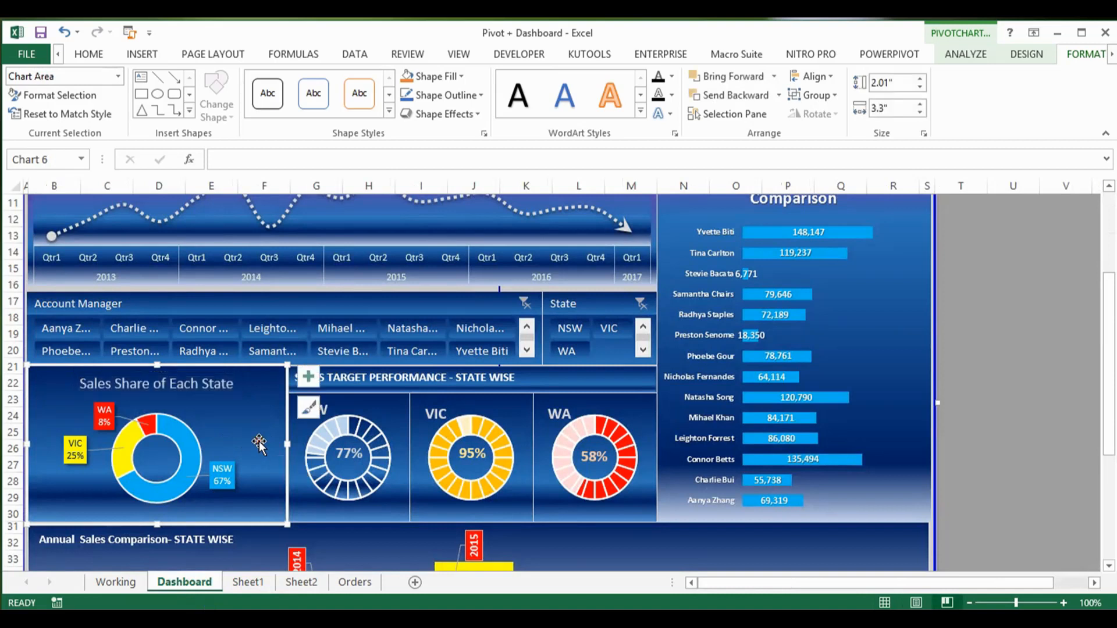
pyautogui.moveTo(188, 428)
pyautogui.click(260, 580)
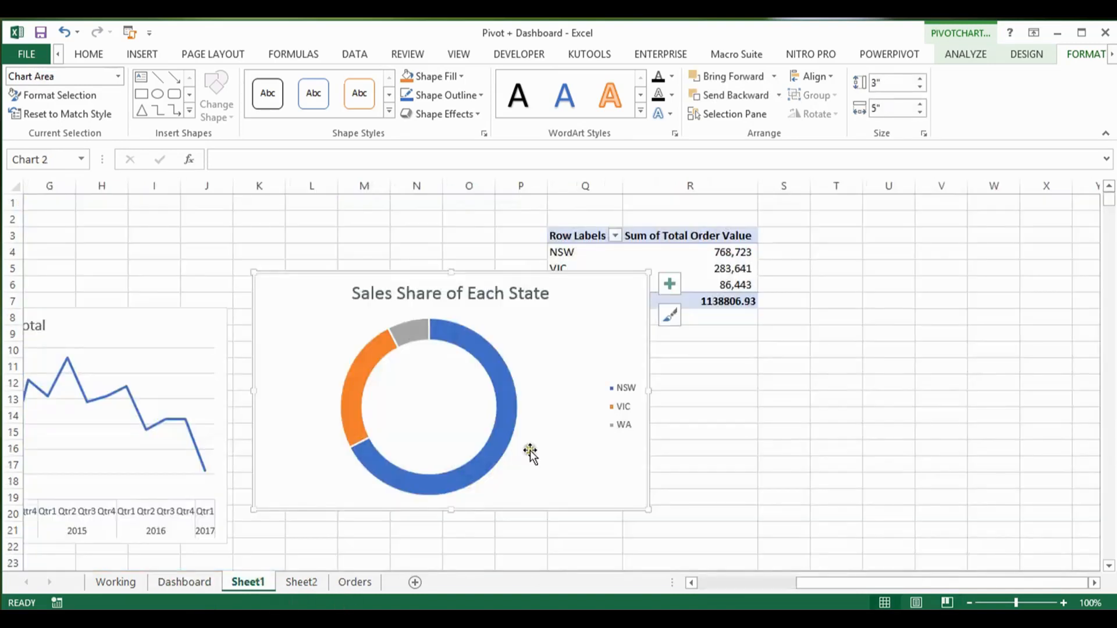
pyautogui.click(628, 391)
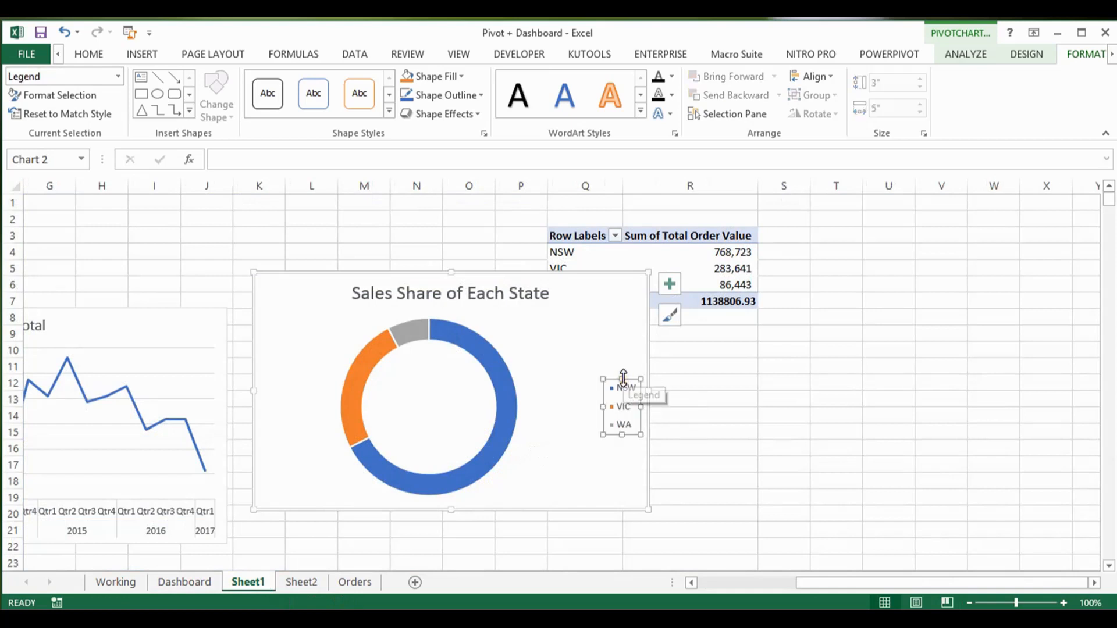
pyautogui.press('Delete')
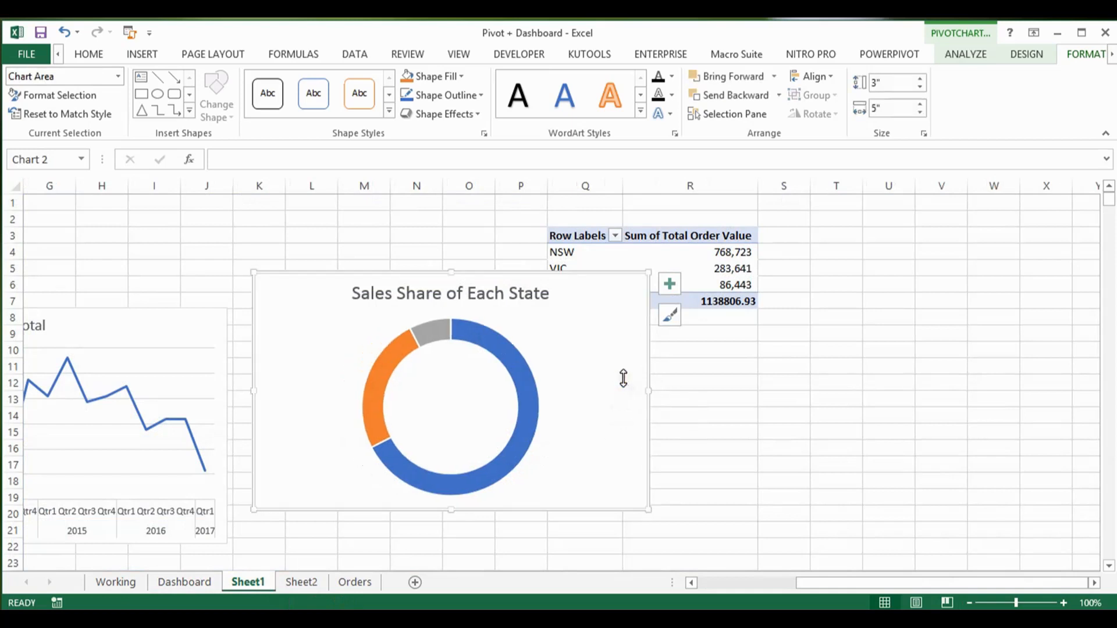
# Step: Look up the Dashboard state share chart's size and set the Sheet1 doughnut chart to 2.01 inches high and 3.3 inches wide
pyautogui.click(127, 583)
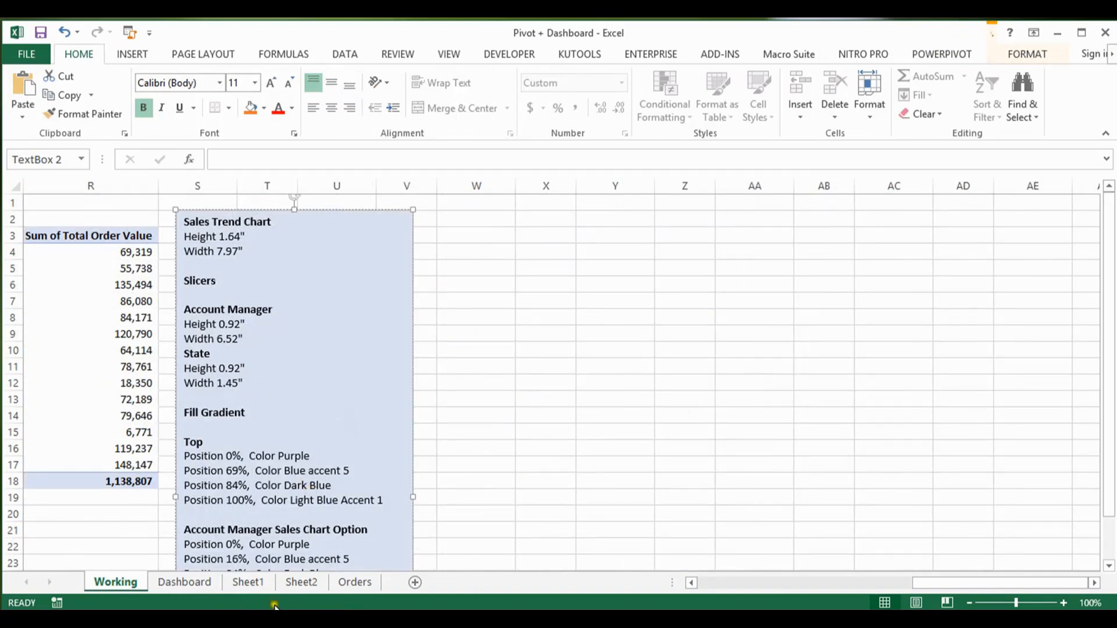
pyautogui.click(205, 583)
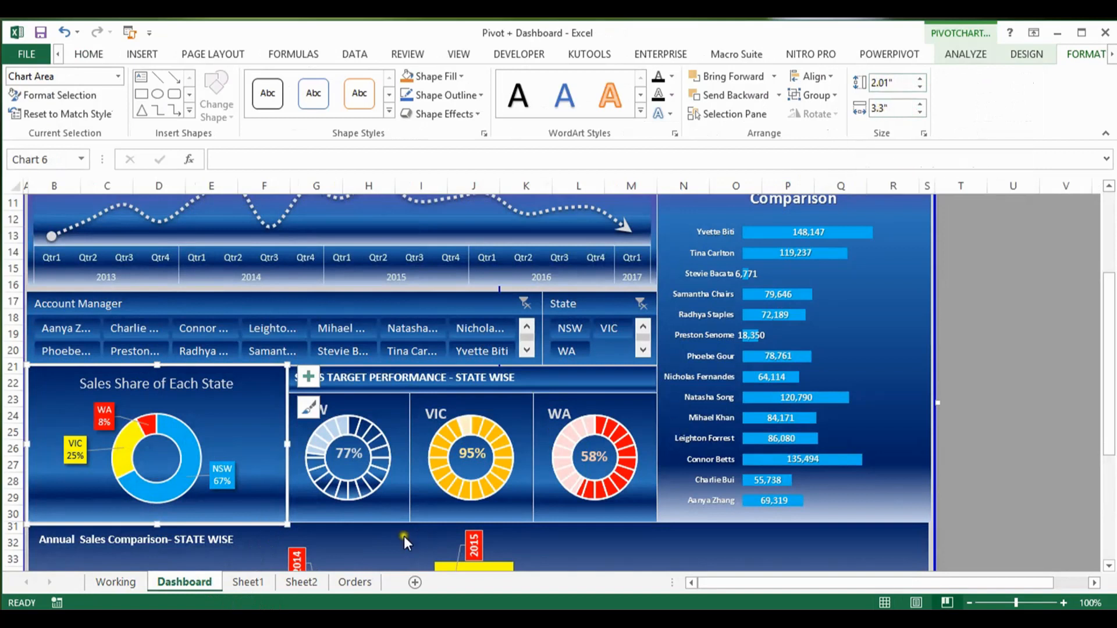
pyautogui.click(259, 582)
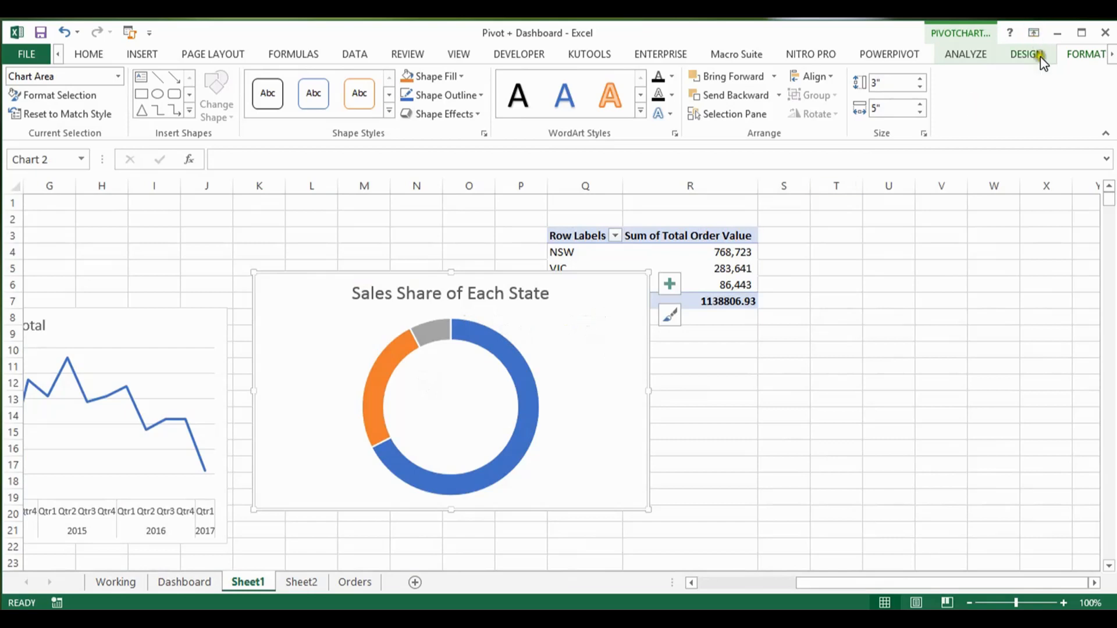
pyautogui.click(877, 83)
pyautogui.write('2.01')
pyautogui.press('Return')
pyautogui.click(875, 106)
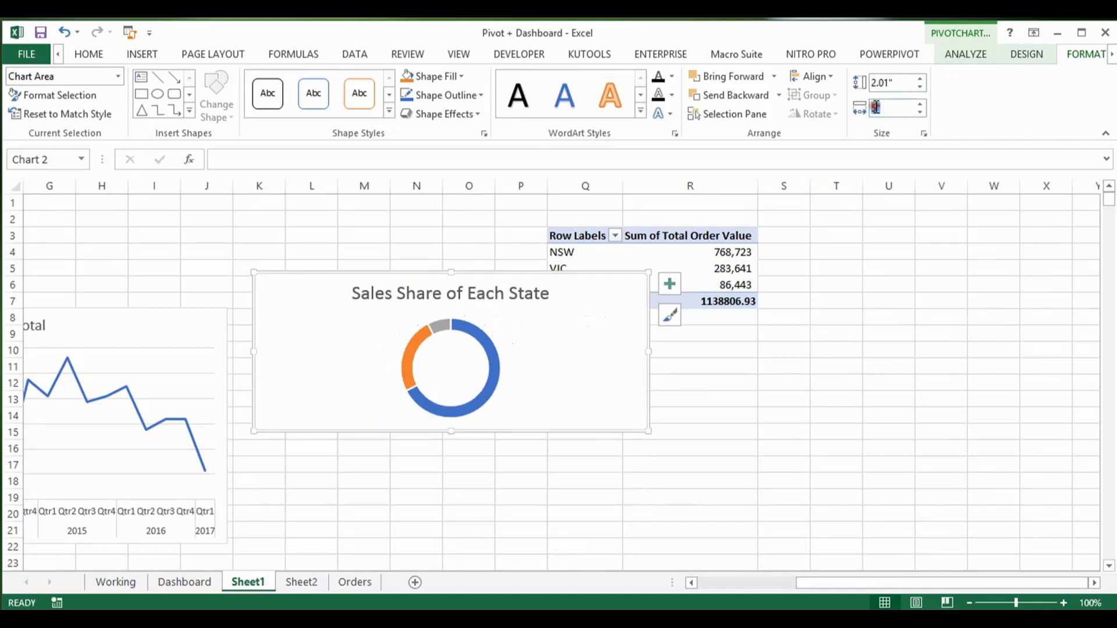
pyautogui.write('3.3')
pyautogui.press('Return')
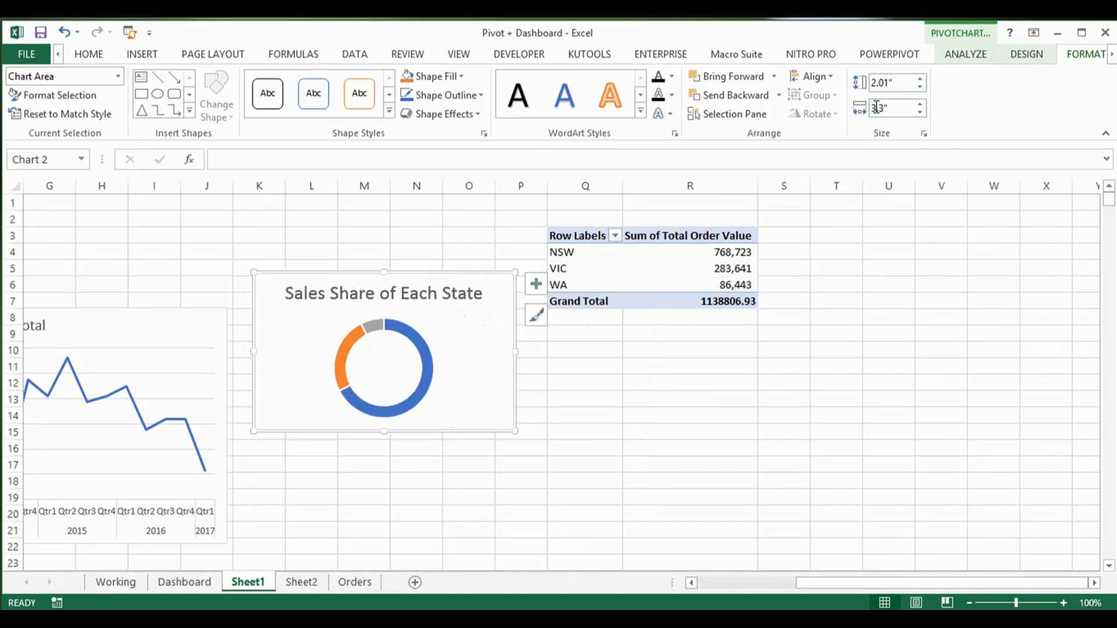
# Step: Set the doughnut hole size of the Sales Share of Each State chart on Sheet1 to 55%
pyautogui.click(380, 332)
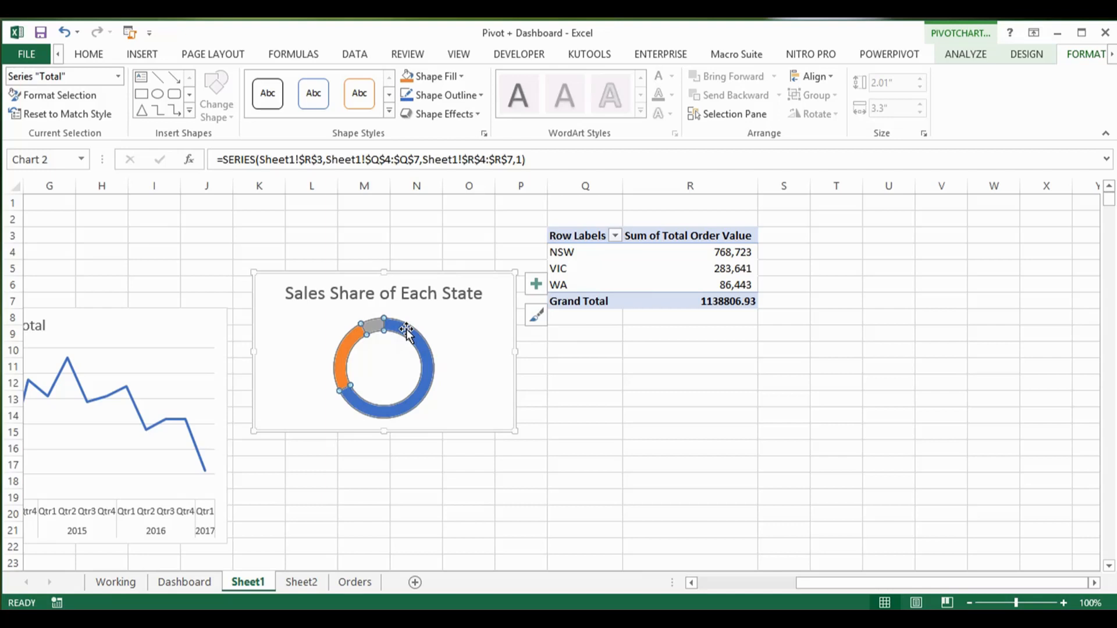
pyautogui.click(405, 330)
pyautogui.doubleClick(405, 330)
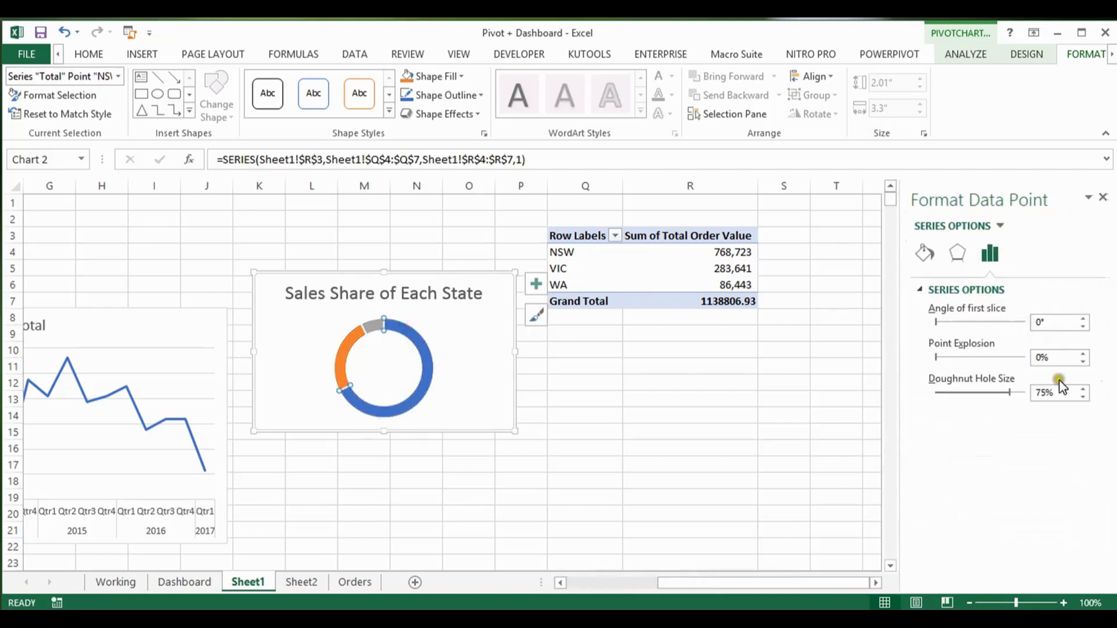
pyautogui.moveTo(1012, 397); pyautogui.dragTo(993, 398)
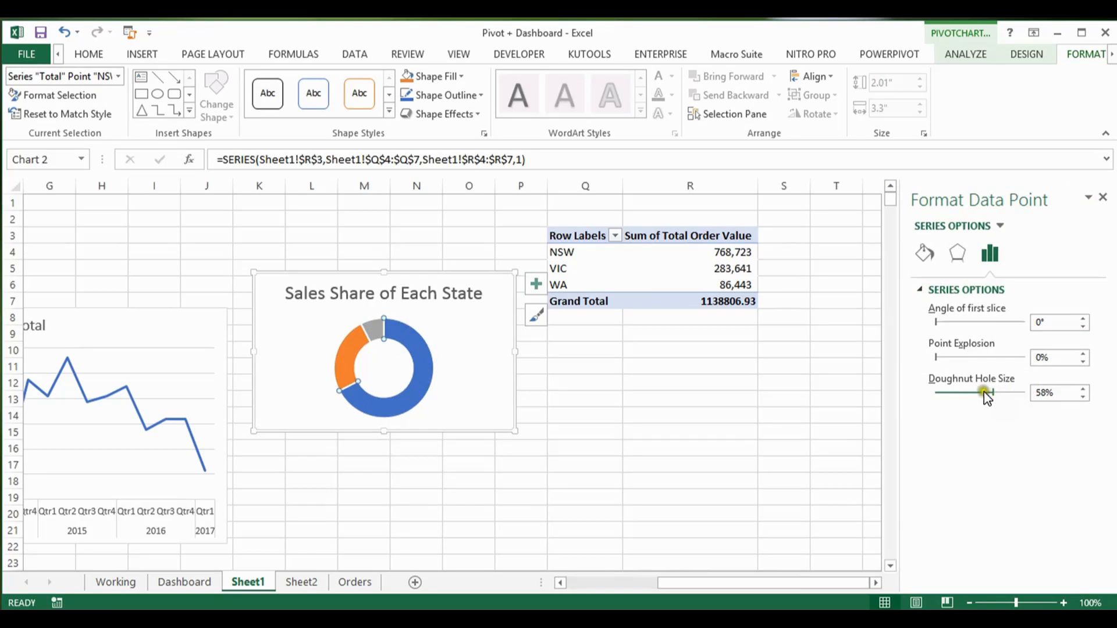
pyautogui.click(1001, 398)
pyautogui.moveTo(992, 394); pyautogui.dragTo(989, 396)
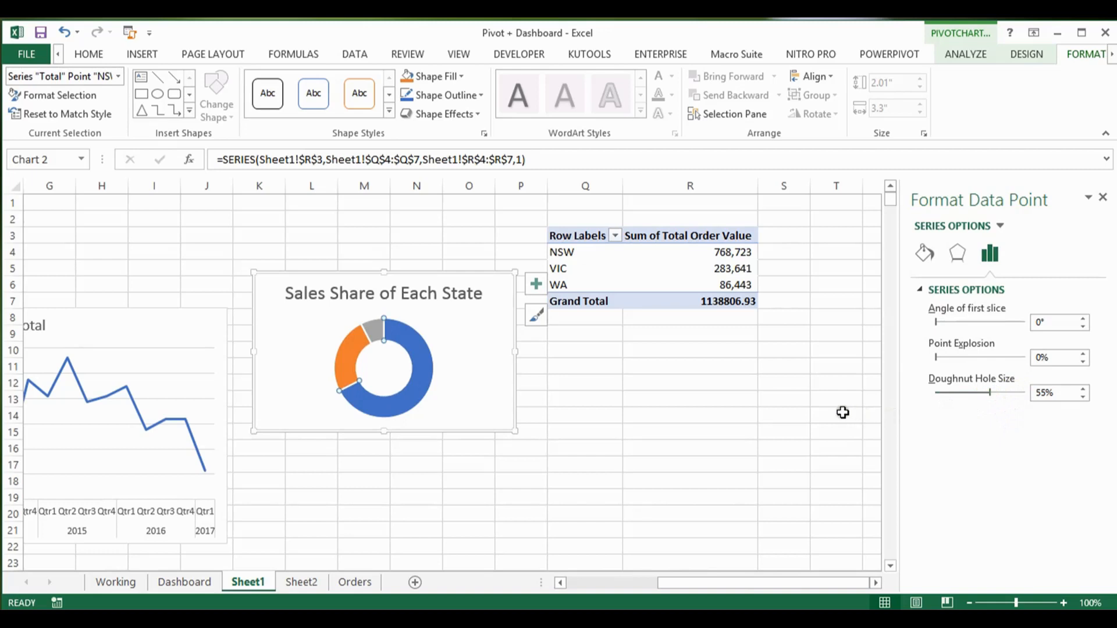
pyautogui.click(459, 366)
# Step: Check the slice colours of the Dashboard's state share doughnut and fill the NSW slice of the Sheet1 doughnut with standard light blue
pyautogui.click(201, 580)
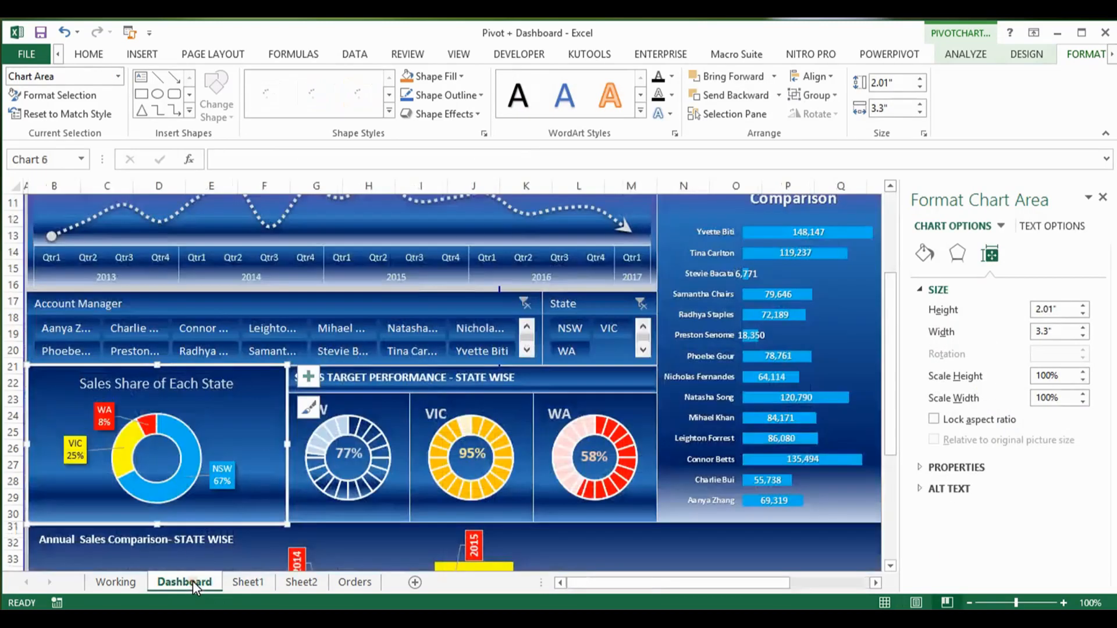
pyautogui.click(186, 440)
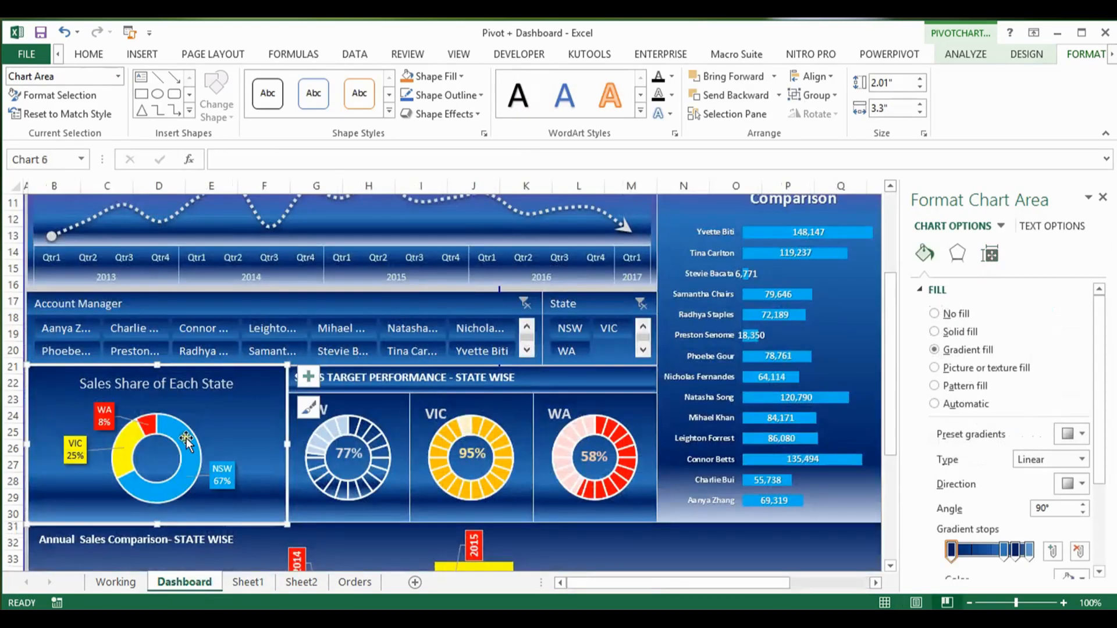
pyautogui.click(130, 433)
pyautogui.click(128, 438)
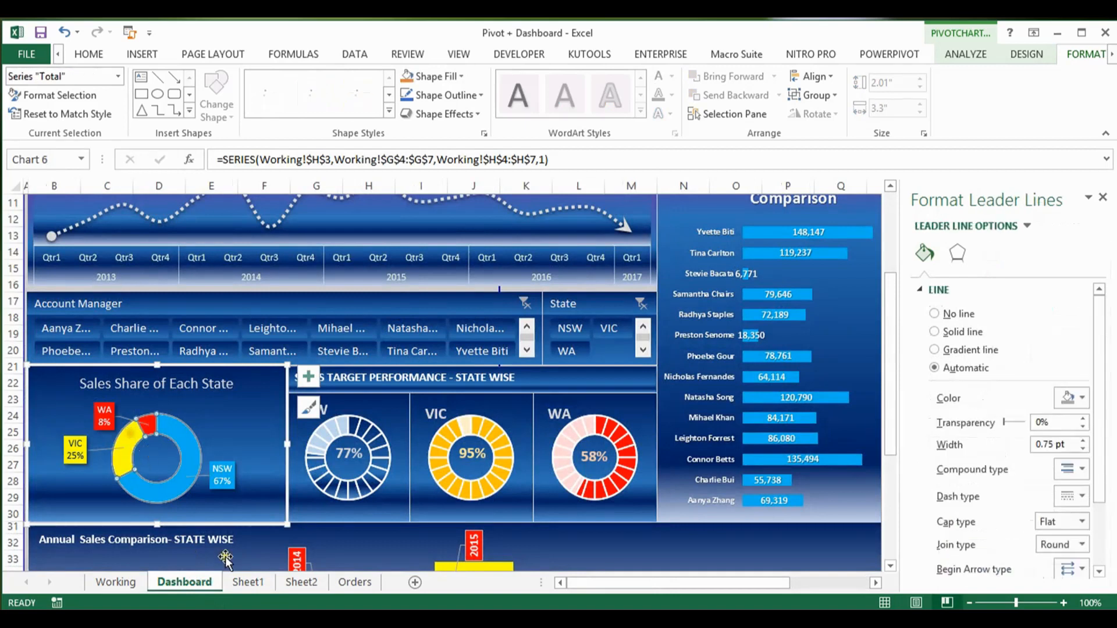
pyautogui.click(248, 582)
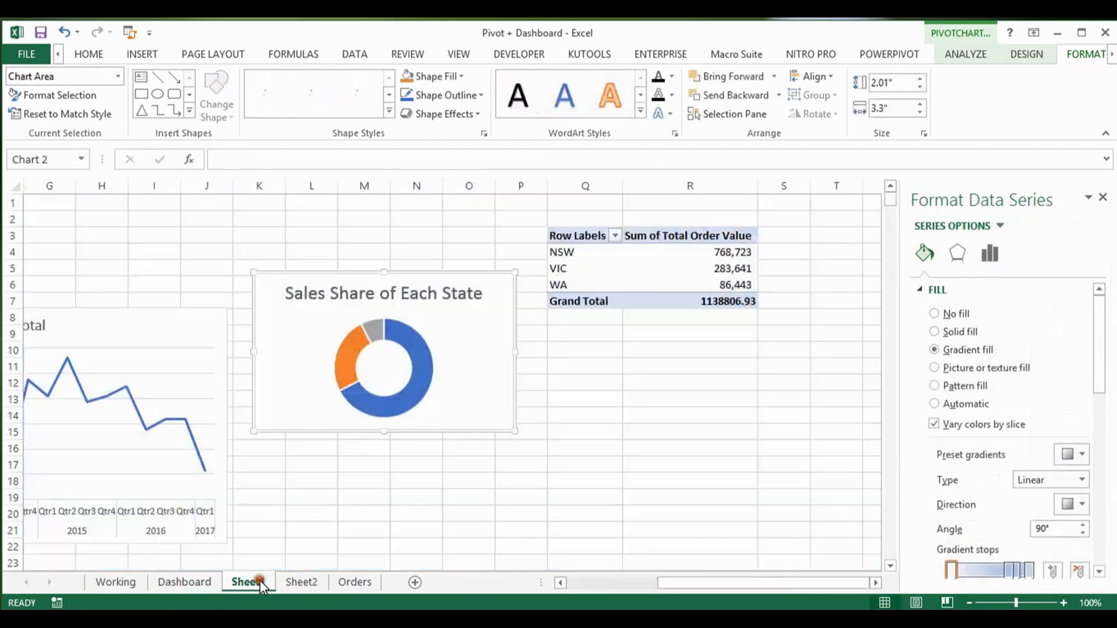
pyautogui.click(385, 377)
pyautogui.click(420, 388)
pyautogui.click(420, 389)
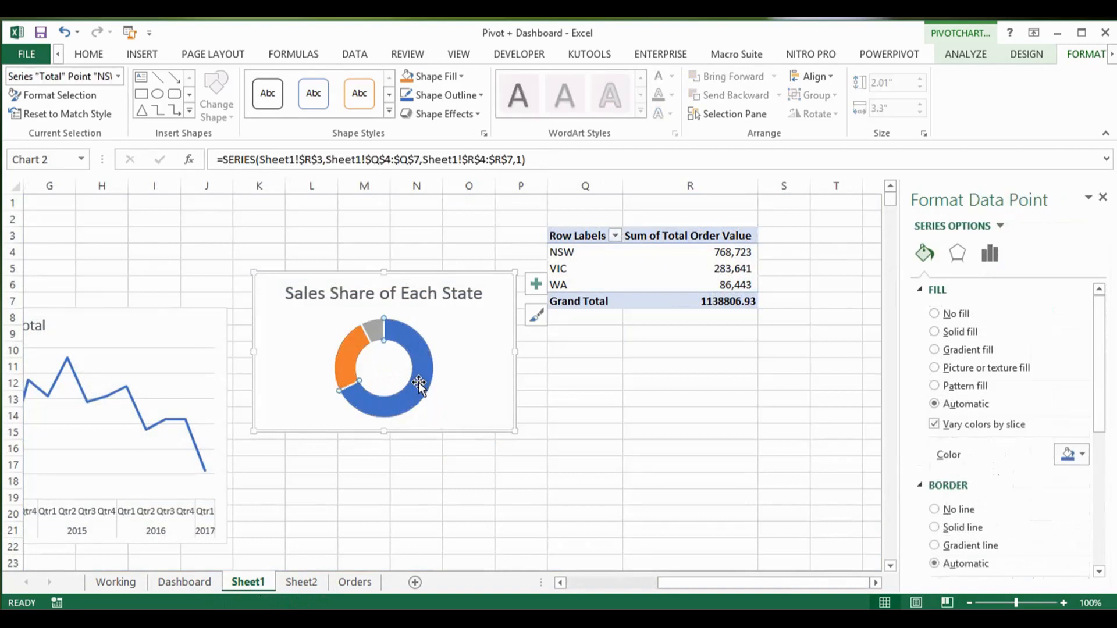
pyautogui.click(463, 77)
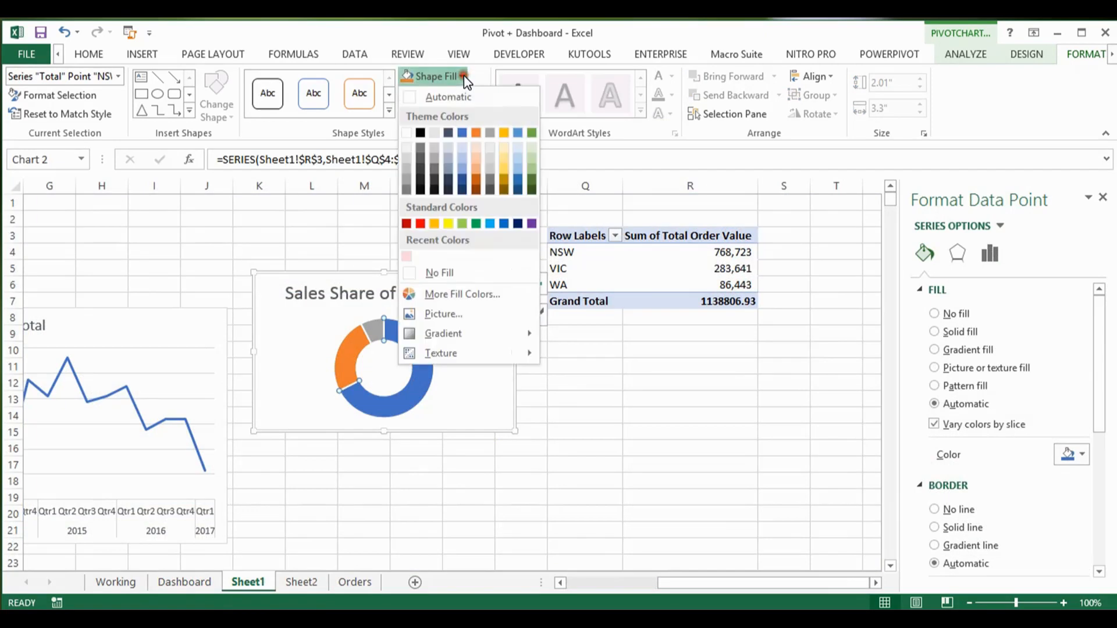
pyautogui.click(489, 223)
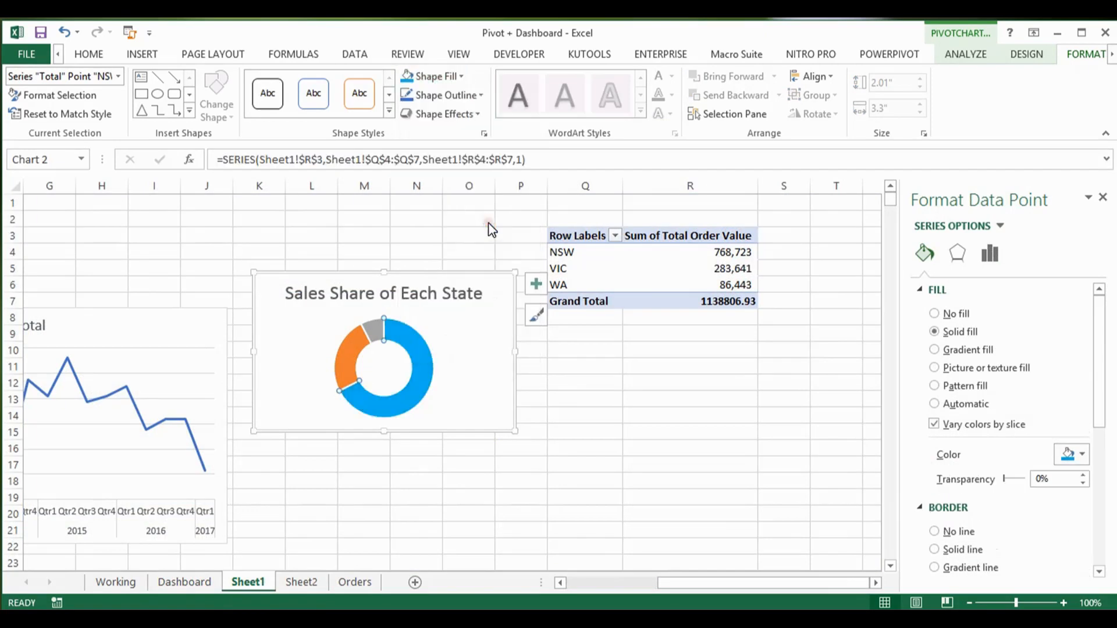
# Step: Fill the WA slice of the Sheet1 doughnut with red and the VIC slice with yellow
pyautogui.click(376, 327)
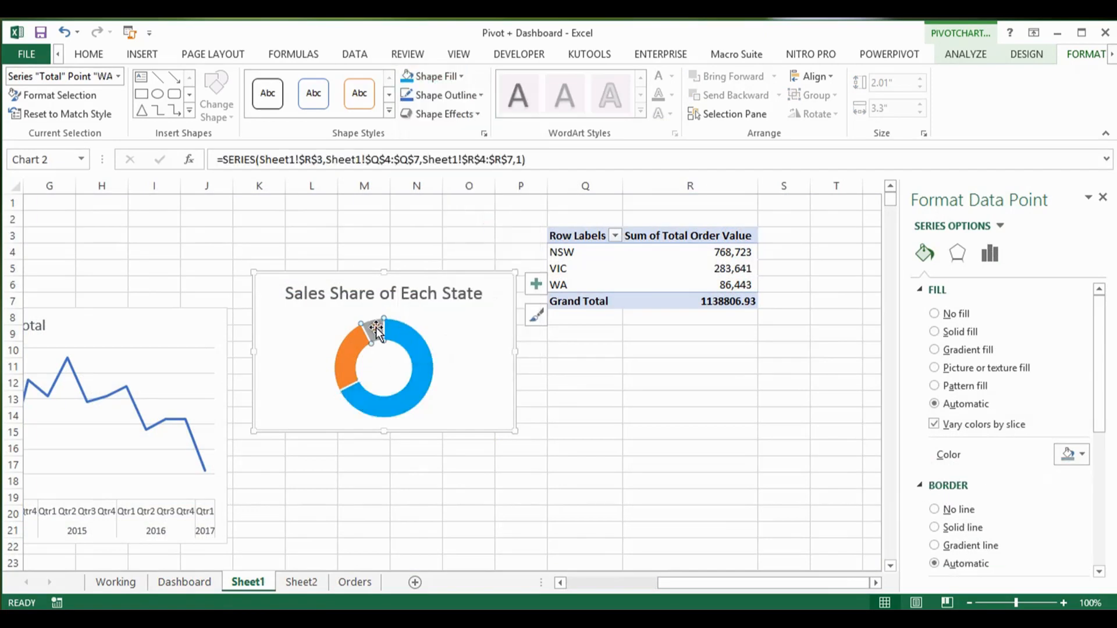
pyautogui.click(462, 77)
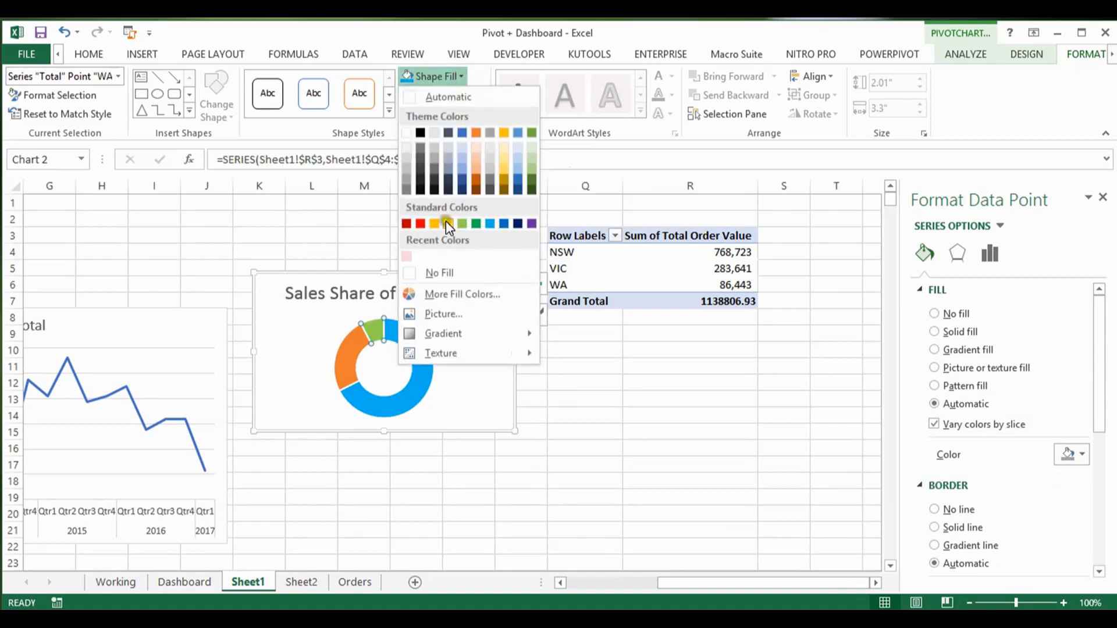
pyautogui.click(422, 223)
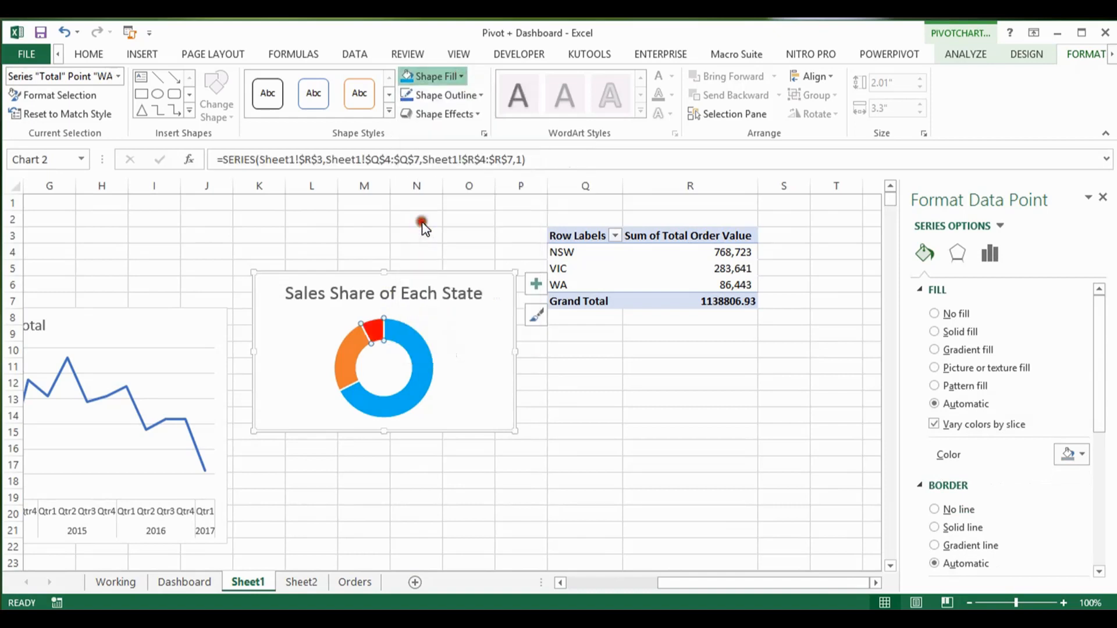
pyautogui.click(352, 362)
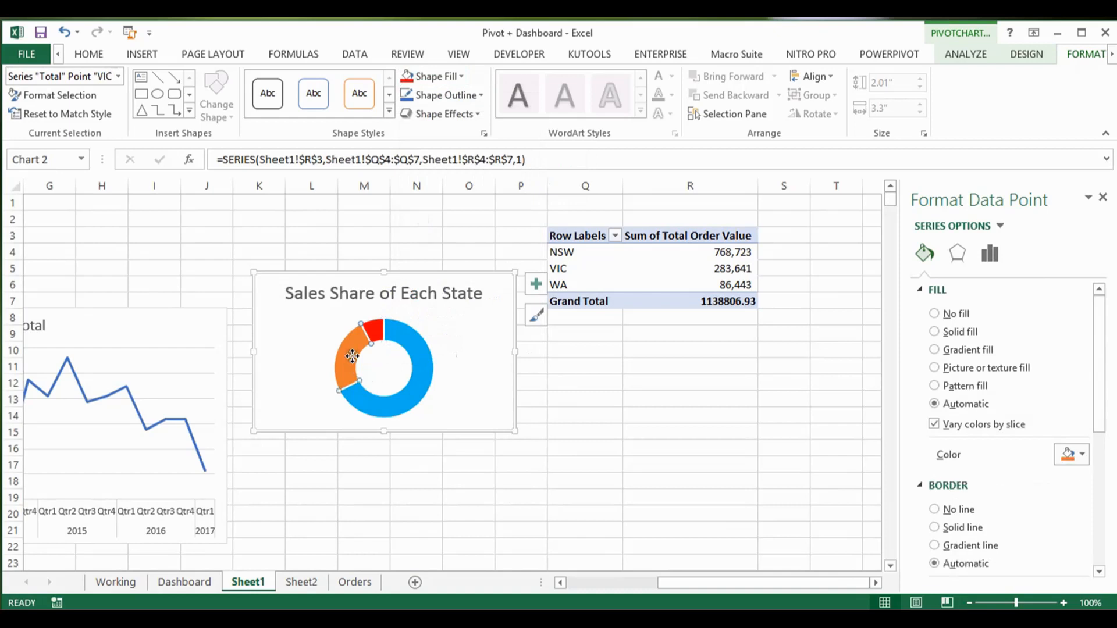
pyautogui.click(462, 76)
pyautogui.click(452, 224)
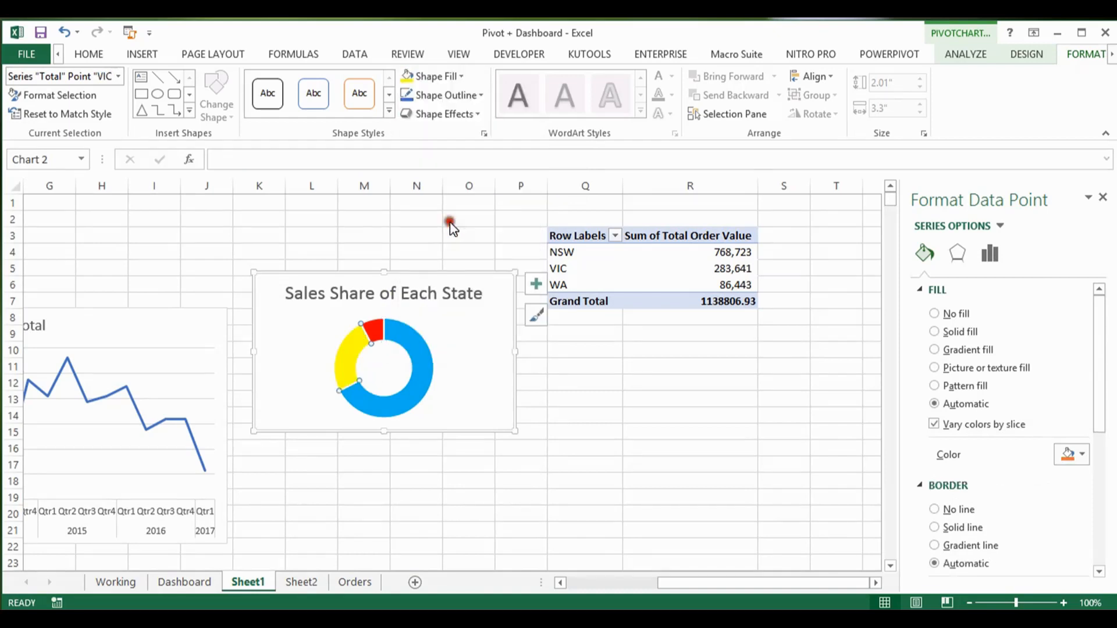
# Step: Copy the doughnut chart to Sheet2 and place it directly below the Annual Sales Tend chart, aligned with its left edge
pyautogui.click(477, 379)
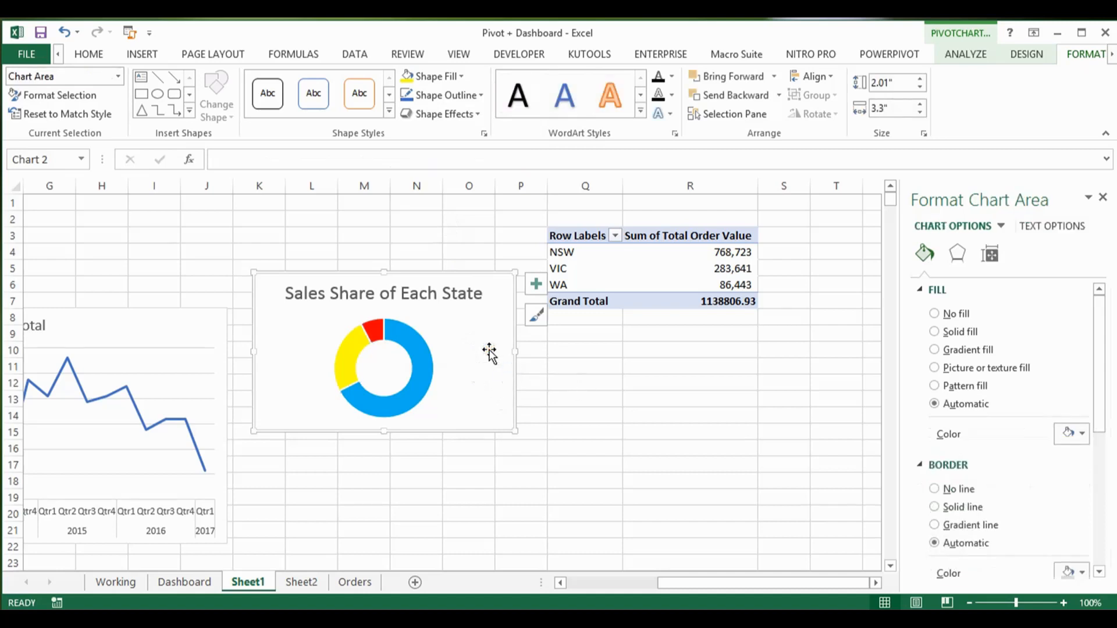
pyautogui.hotkey('ctrl', 'c')
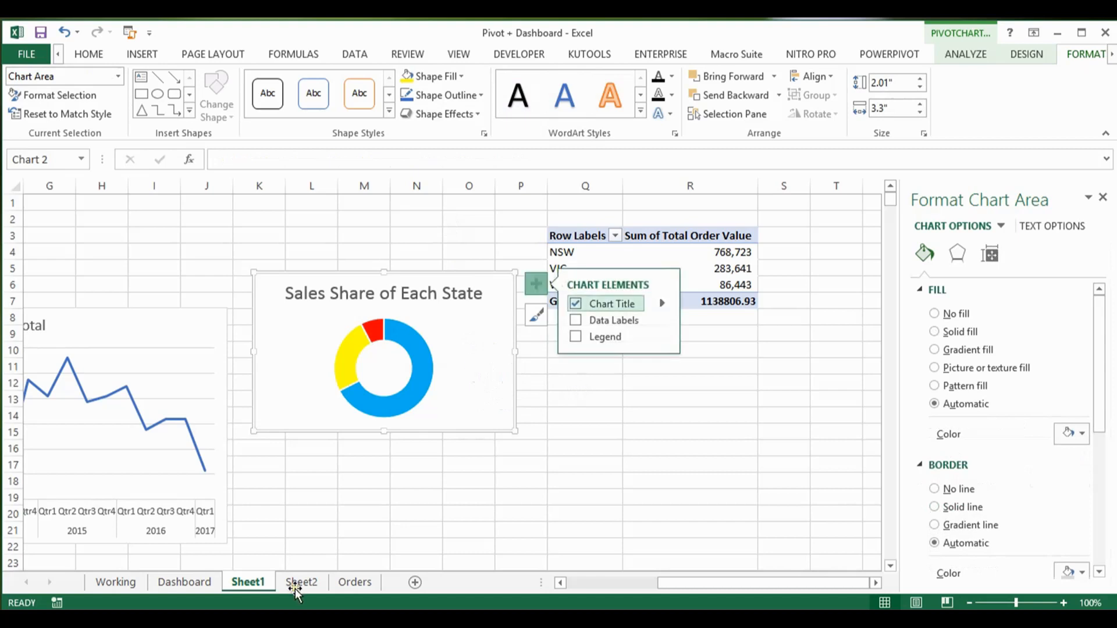
pyautogui.click(301, 582)
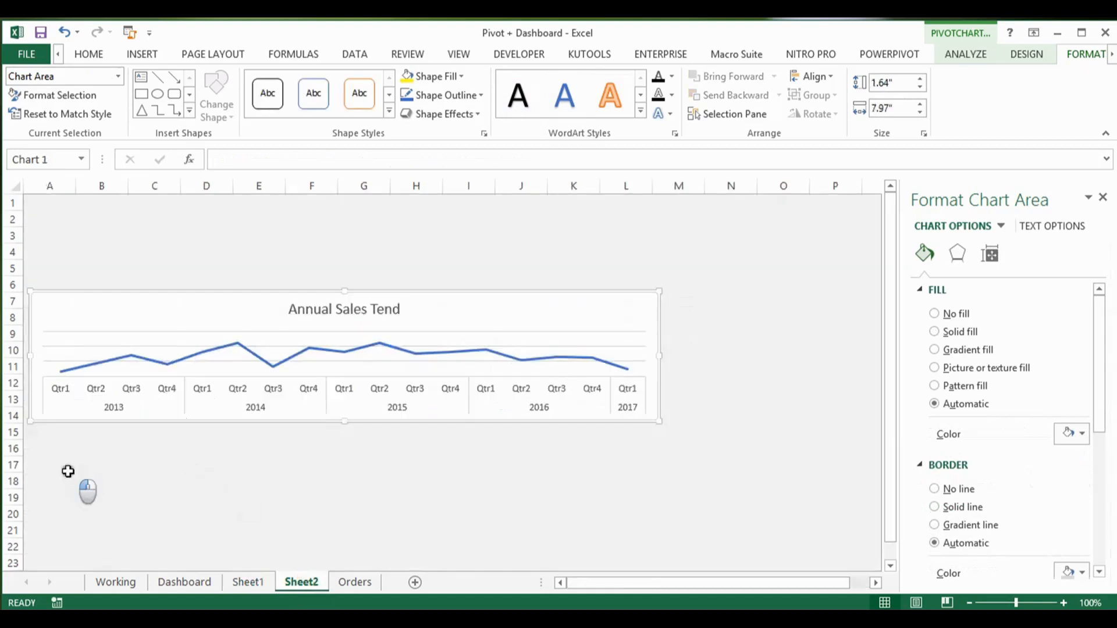
pyautogui.click(68, 468)
pyautogui.hotkey('ctrl', 'v')
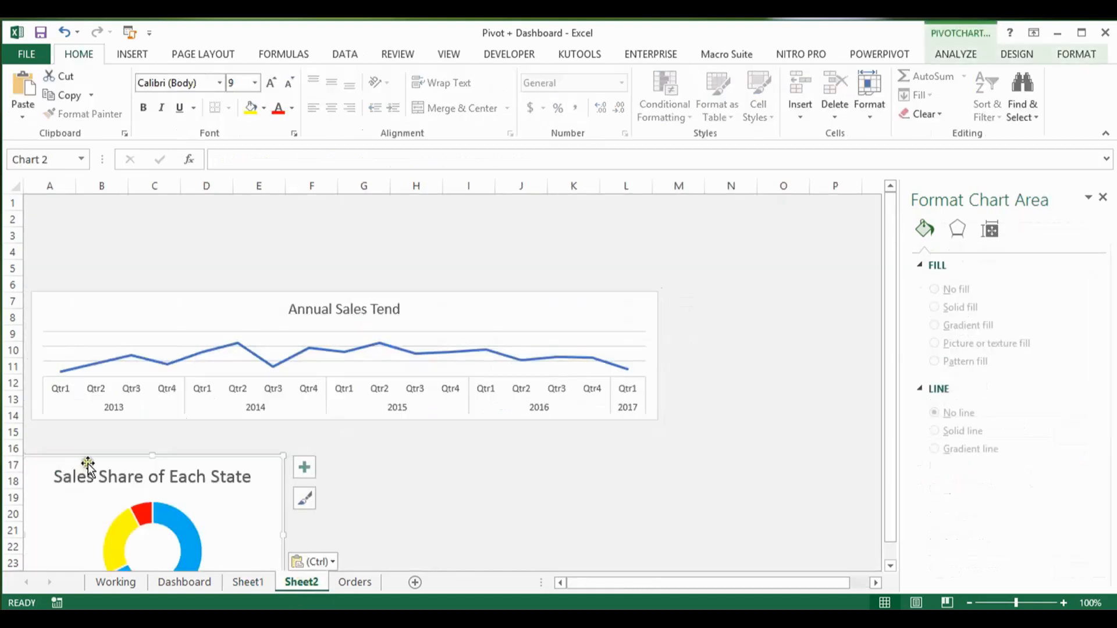
pyautogui.click(105, 476)
pyautogui.moveTo(94, 456)
pyautogui.mouseDown()
pyautogui.moveTo(102, 438)
pyautogui.moveTo(84, 456)
pyautogui.mouseUp()
pyautogui.hotkey('ctrl', 'z')
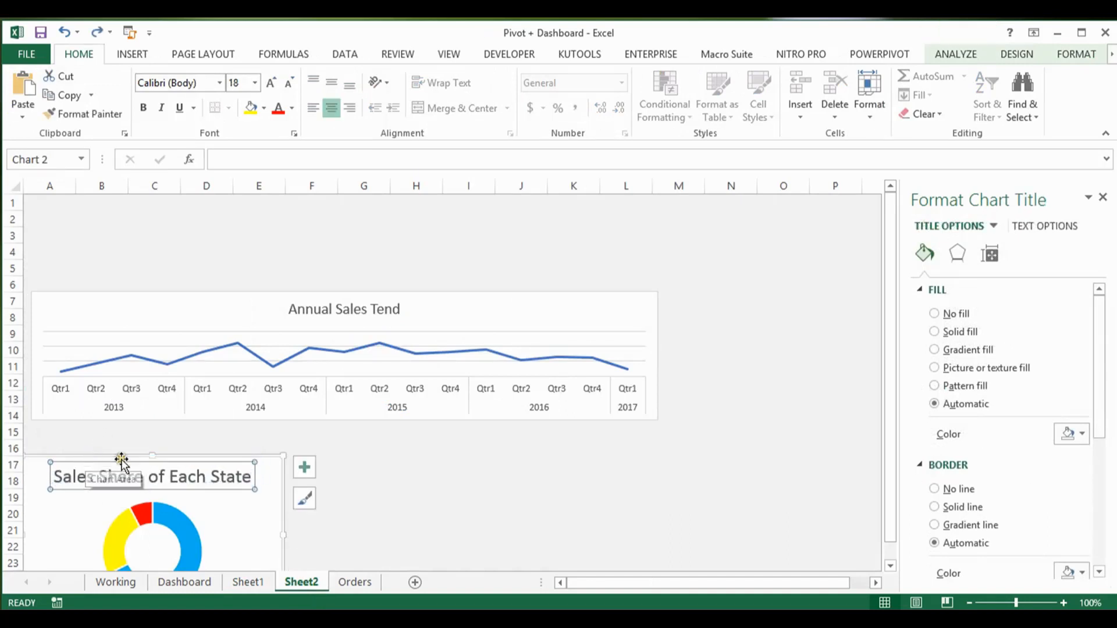
pyautogui.moveTo(117, 457); pyautogui.dragTo(126, 421)
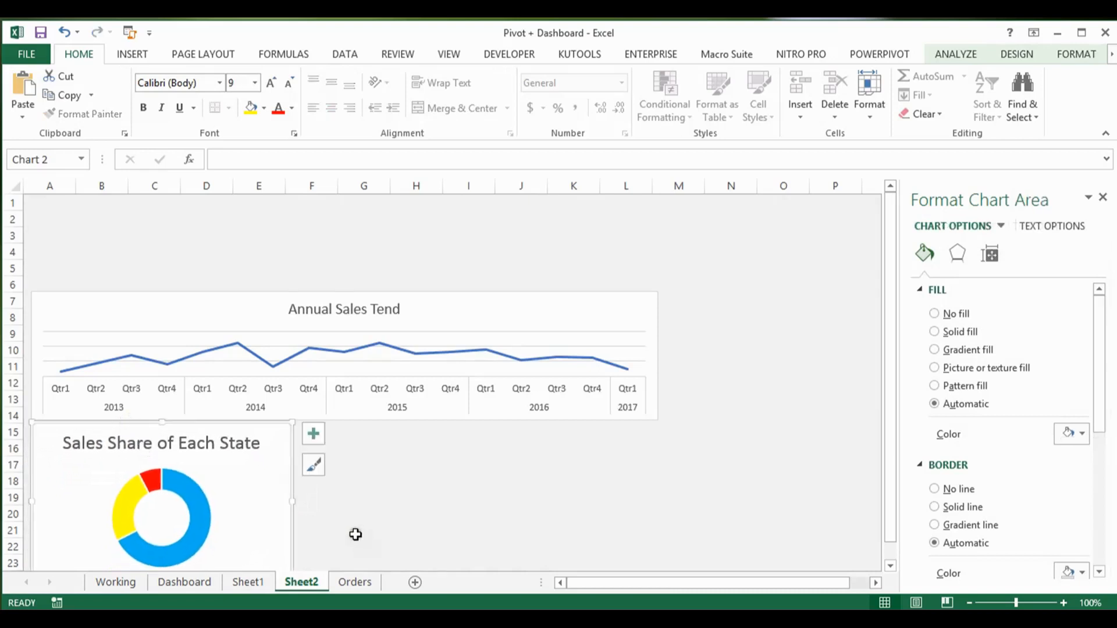
# Step: Look at the Dashboard's two slicers and insert State and Account Manager slicers for the state PivotTable on Sheet1
pyautogui.click(198, 581)
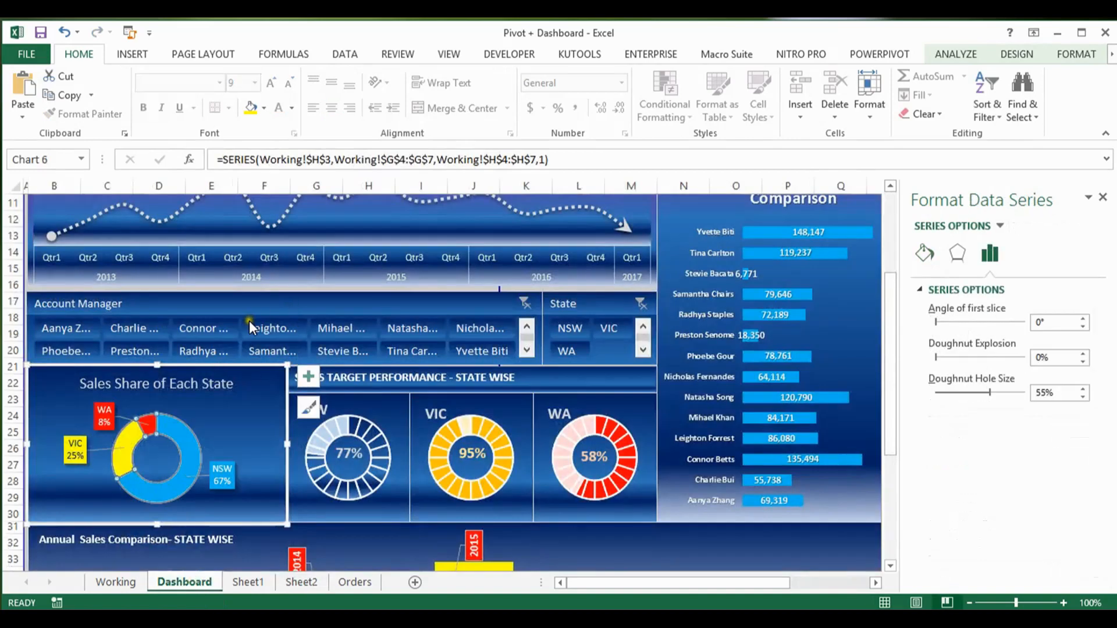
pyautogui.click(202, 306)
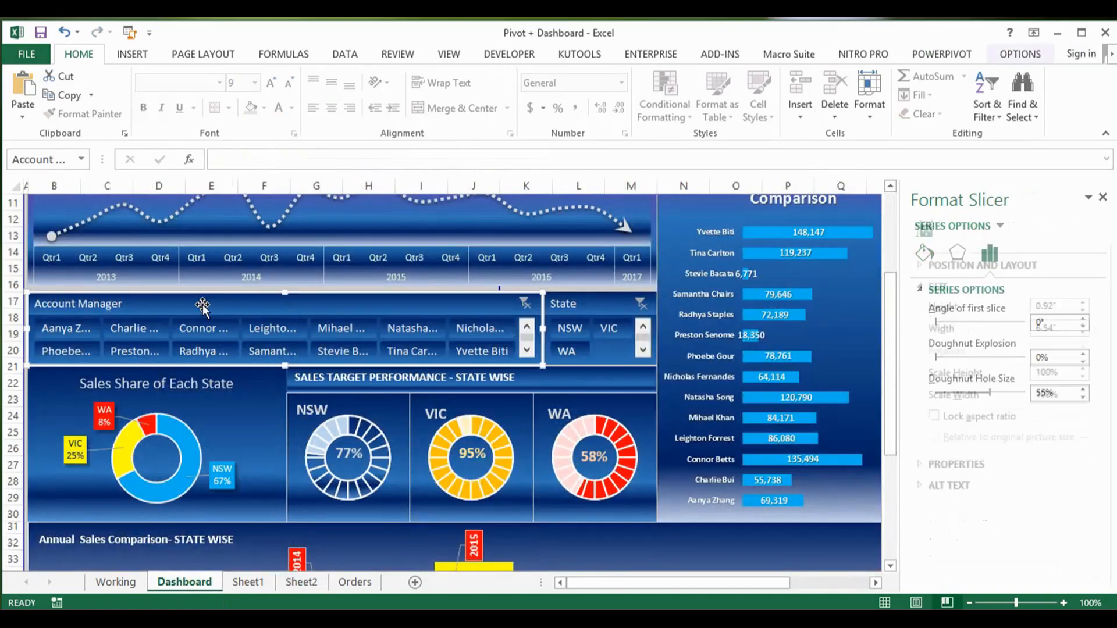
pyautogui.click(597, 300)
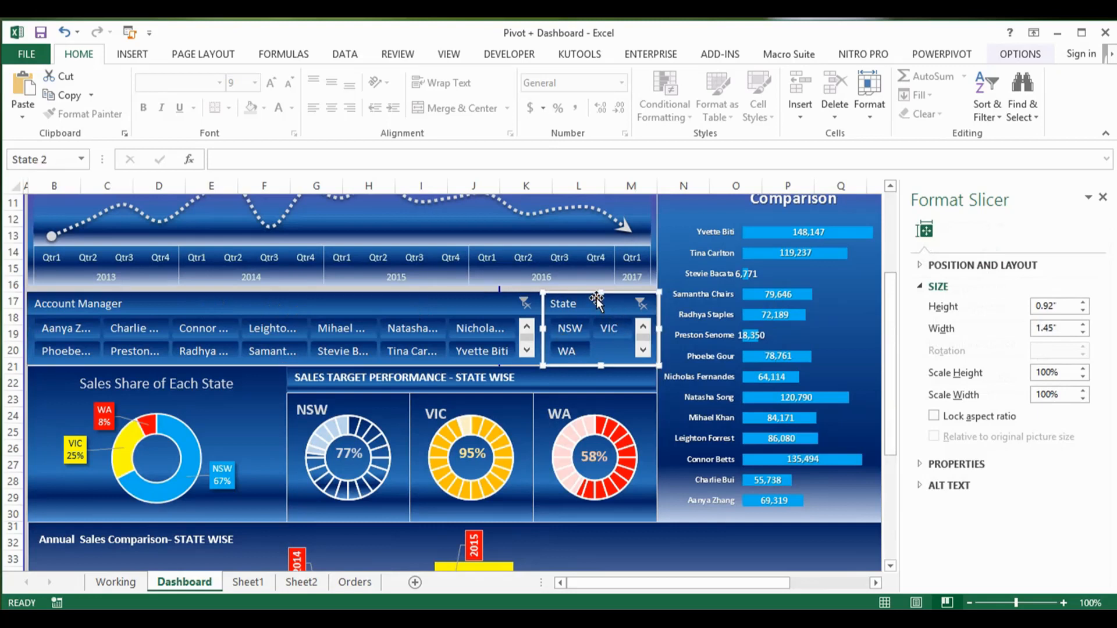
pyautogui.click(412, 308)
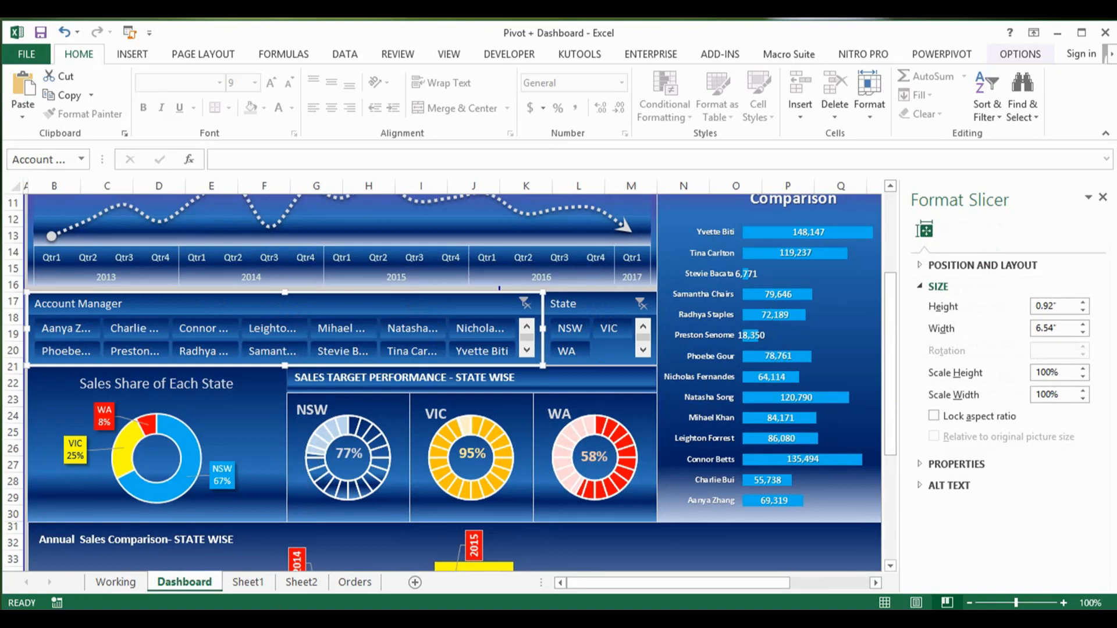
pyautogui.click(251, 582)
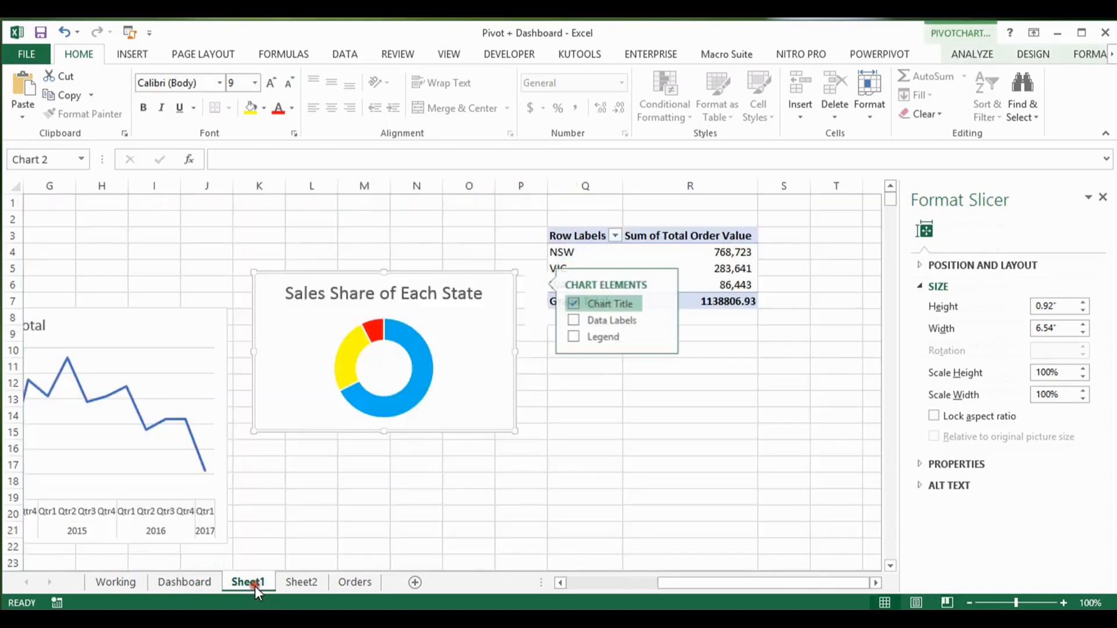
pyautogui.click(728, 256)
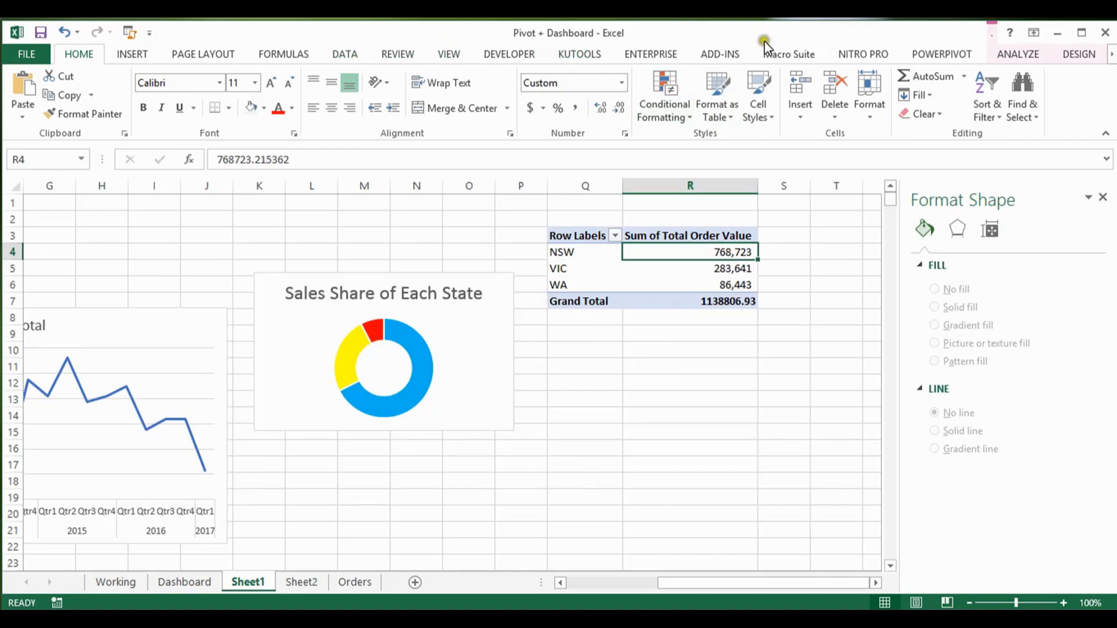
pyautogui.click(1015, 55)
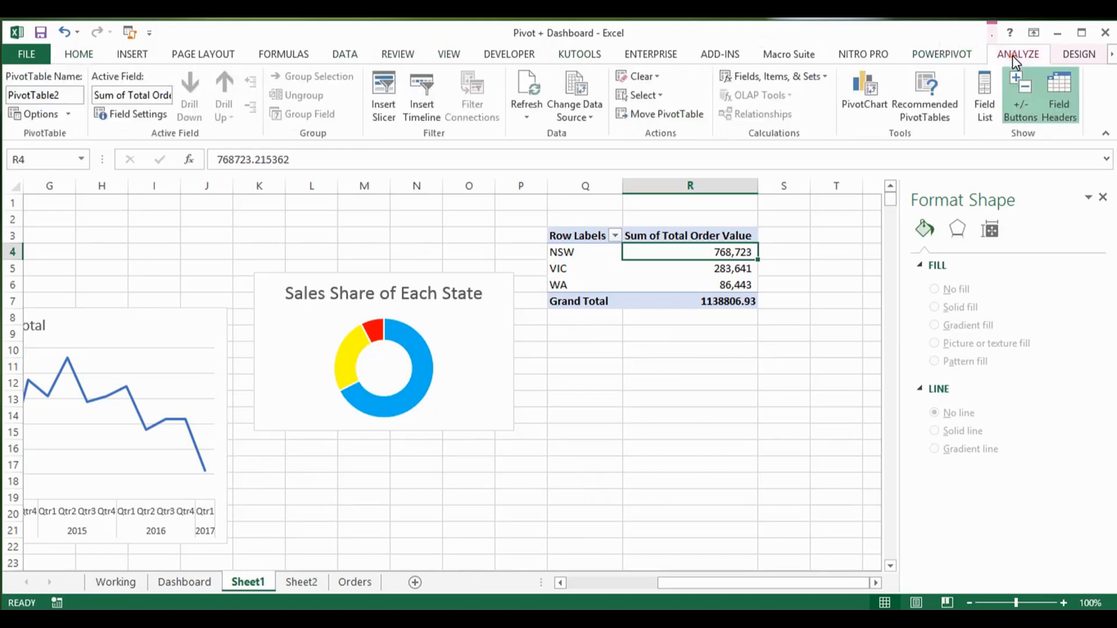
pyautogui.click(384, 100)
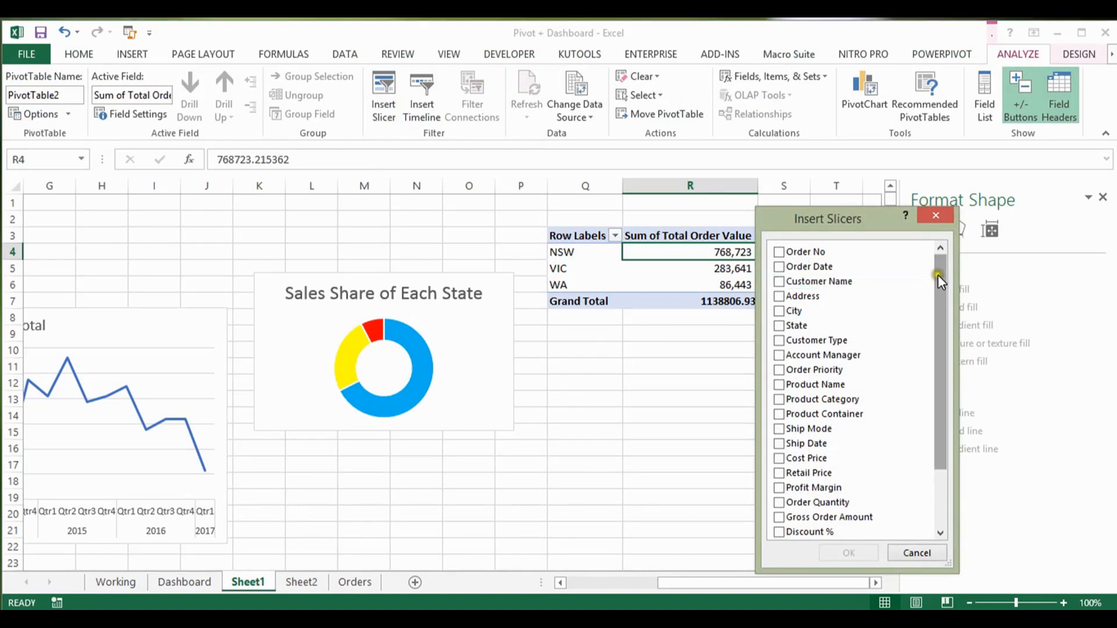
pyautogui.click(780, 356)
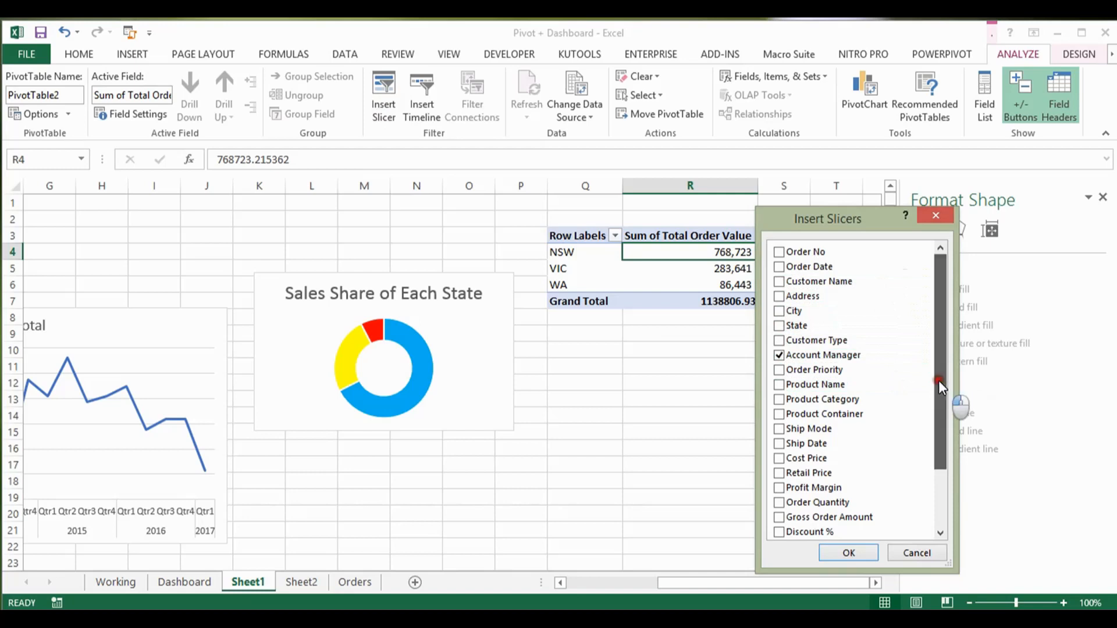
pyautogui.moveTo(938, 380); pyautogui.dragTo(938, 383)
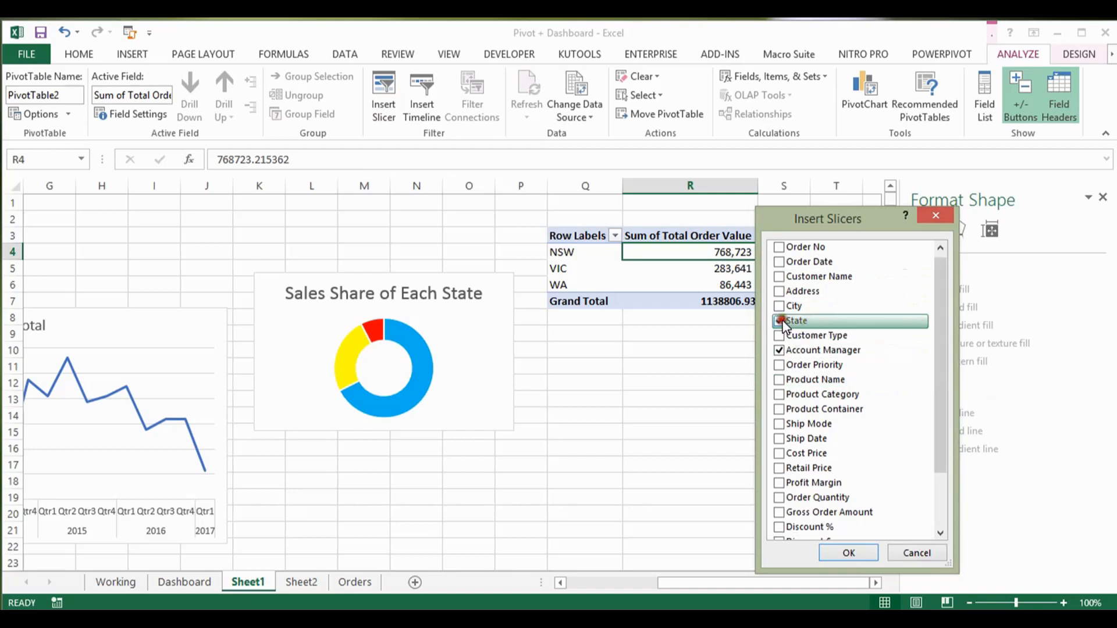
pyautogui.click(849, 553)
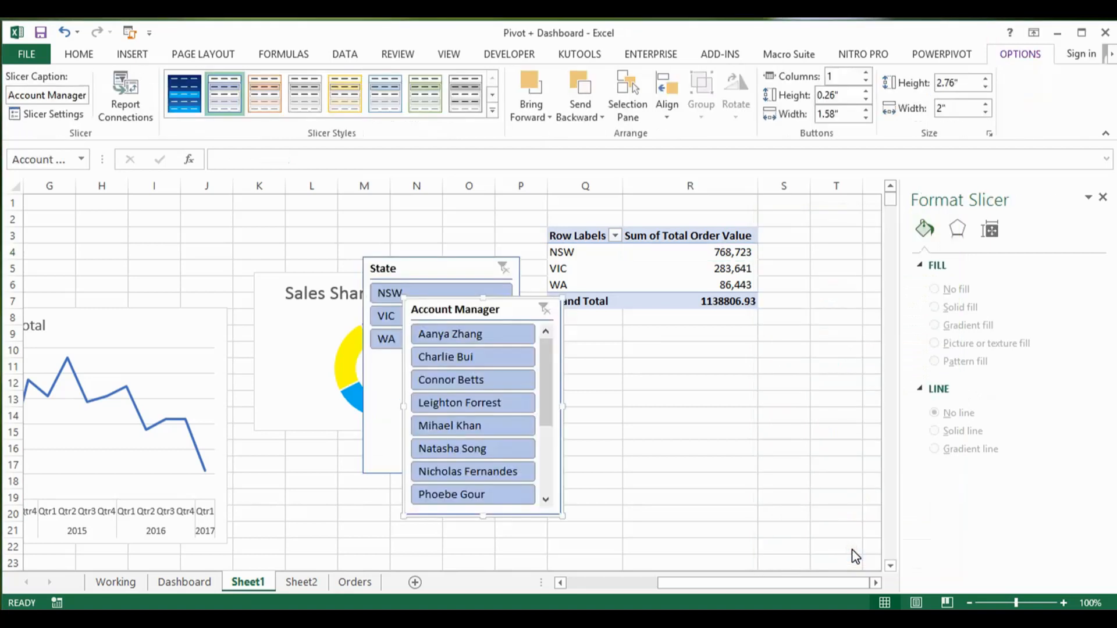
# Step: Move the Account Manager slicer clear of the State slicer and check the reference slicer layout on Dashboard and size notes on Working
pyautogui.moveTo(517, 302); pyautogui.dragTo(626, 343)
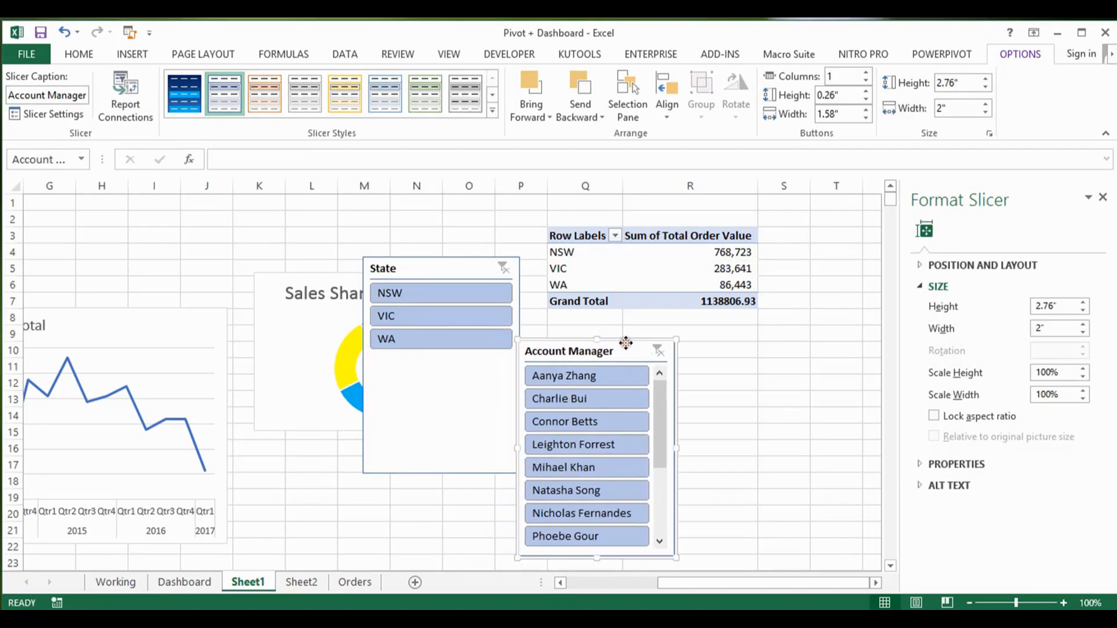
pyautogui.click(178, 582)
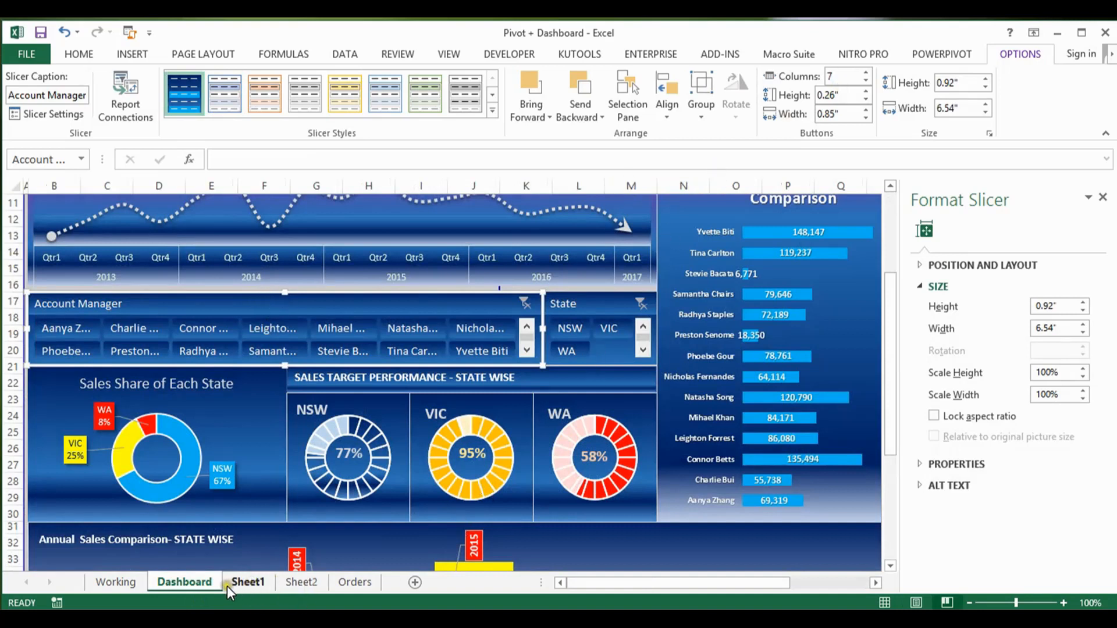
pyautogui.click(131, 581)
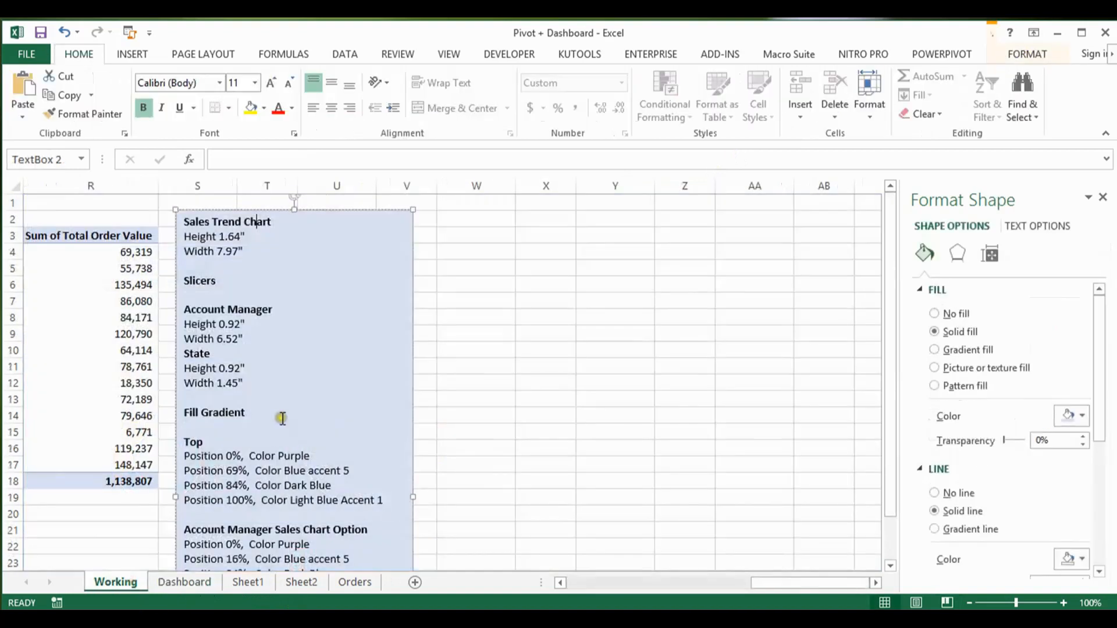
pyautogui.click(247, 324)
pyautogui.click(239, 583)
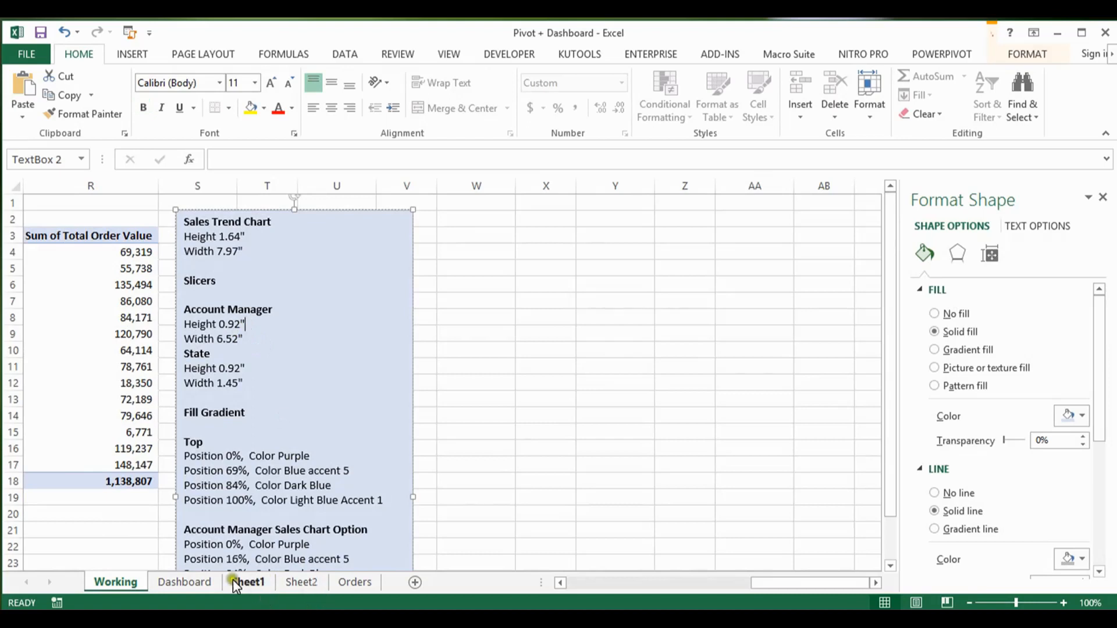
# Step: Set the Account Manager slicer on Sheet1 to show its buttons in 7 columns
pyautogui.click(238, 580)
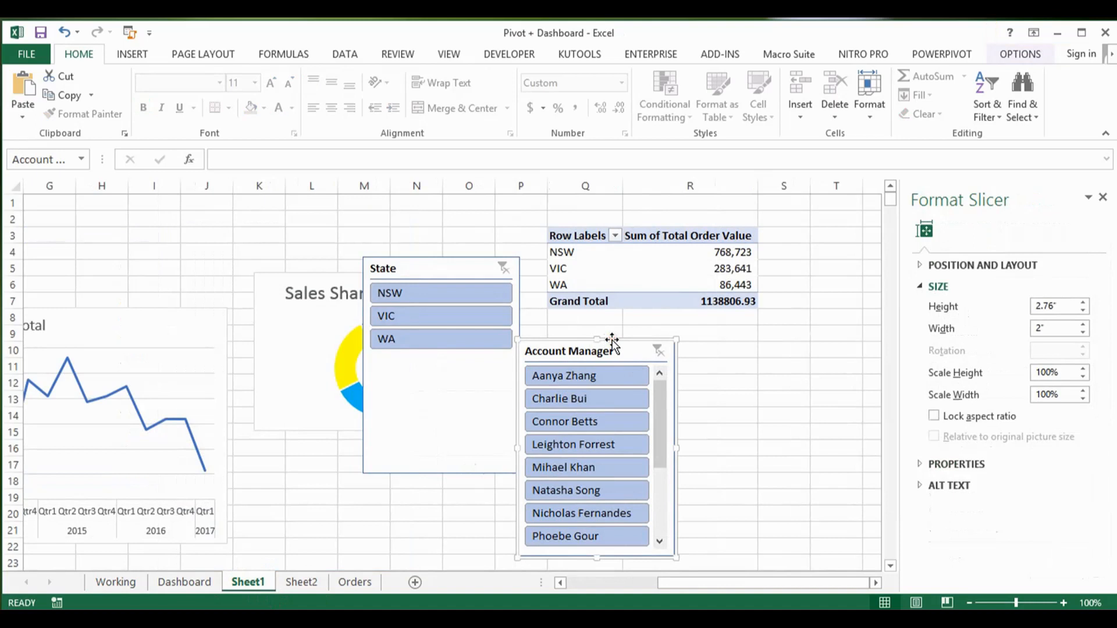
pyautogui.click(1024, 56)
pyautogui.click(845, 74)
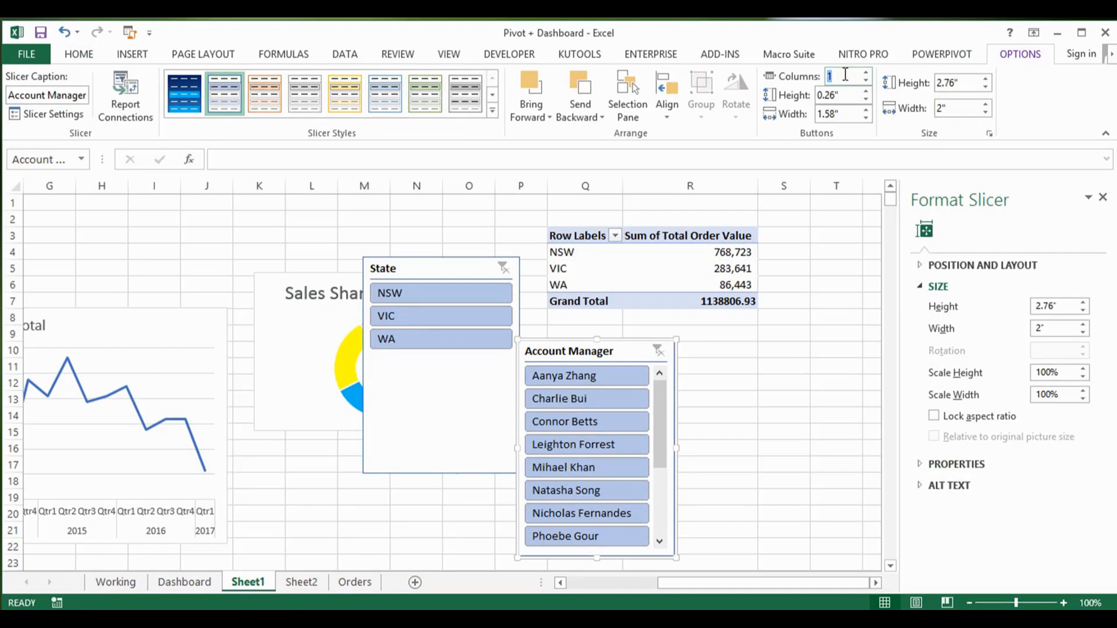
pyautogui.press('Return')
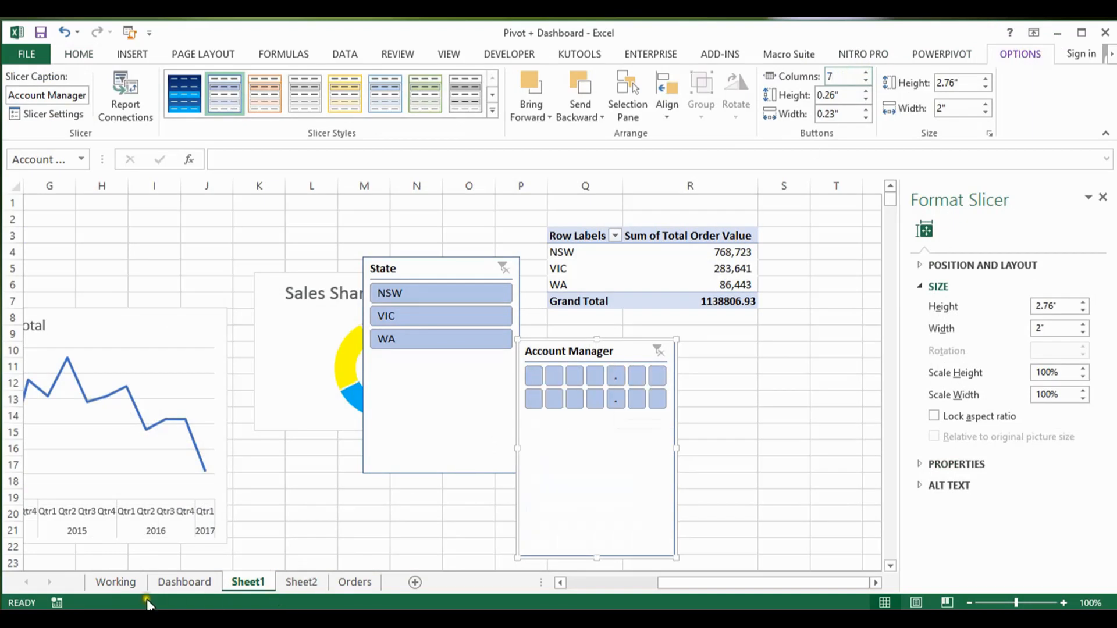
# Step: Check the slicer size notes on the Working sheet and set the Account Manager slicer to 0.92" high and 5.72" wide
pyautogui.click(120, 582)
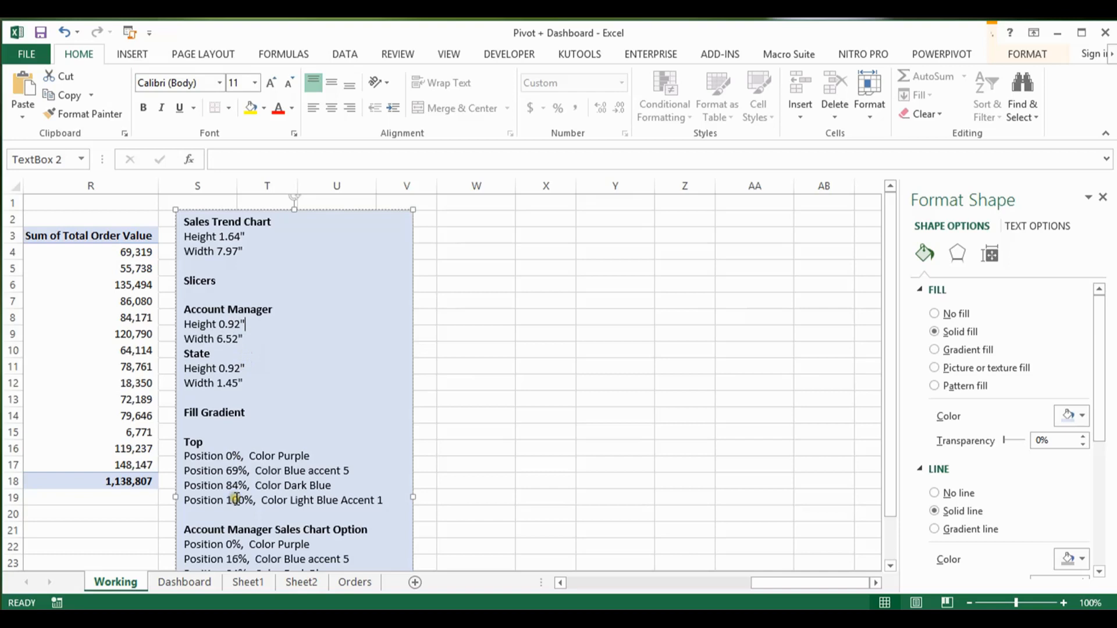
pyautogui.click(228, 583)
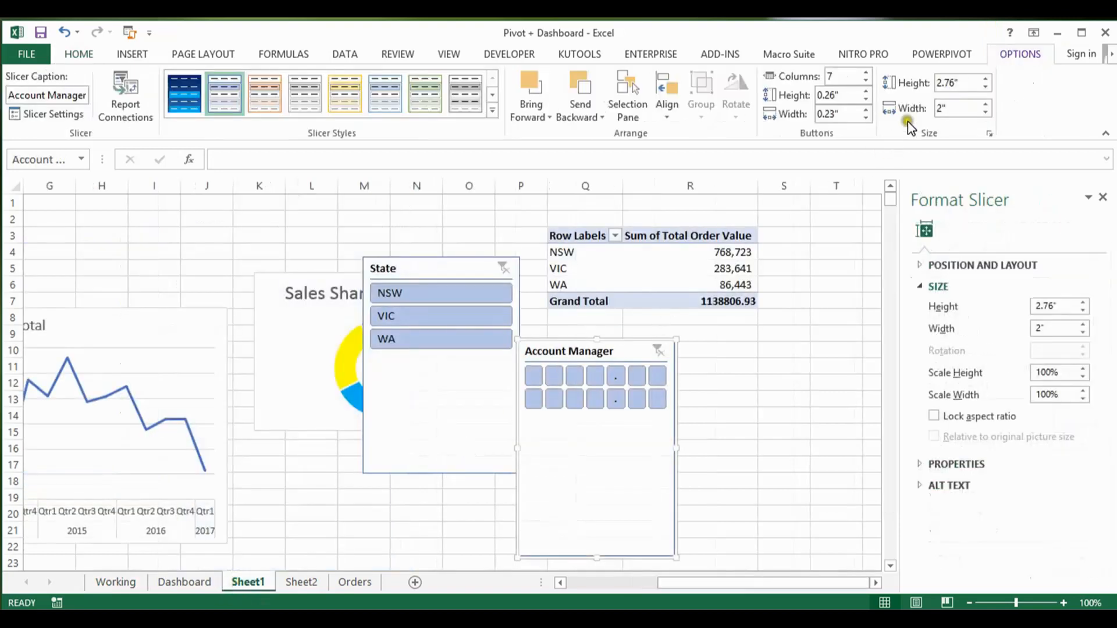
pyautogui.doubleClick(952, 83)
pyautogui.press('BackSpace')
pyautogui.write('.92')
pyautogui.press('Return')
pyautogui.doubleClick(944, 108)
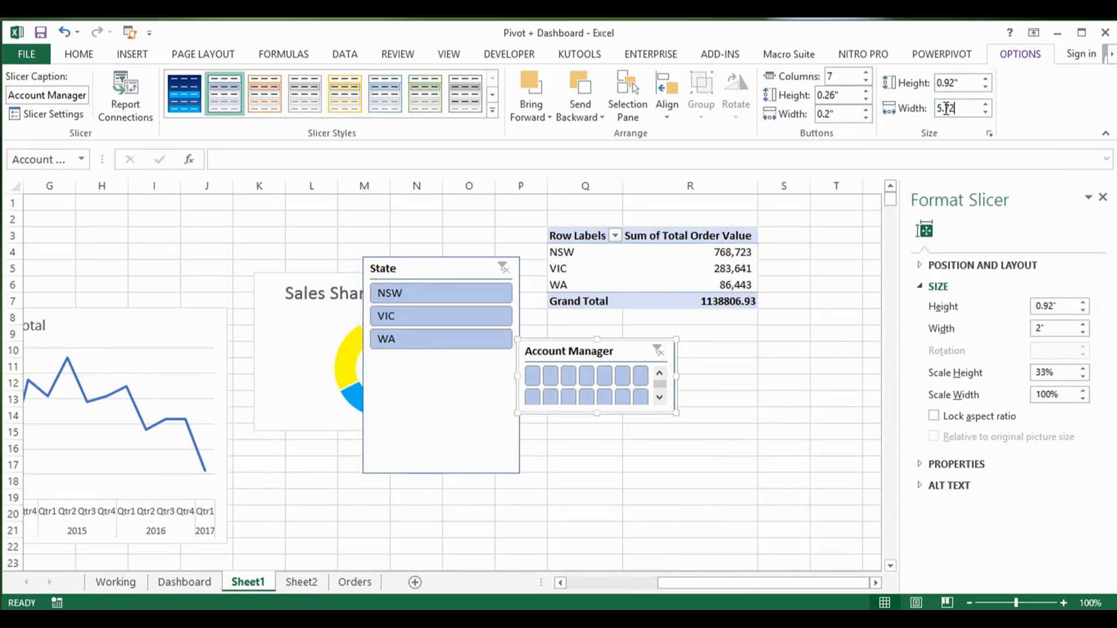
pyautogui.write('5.72')
pyautogui.press('Return')
# Step: Recheck the Account Manager slicer dimensions in the notes on the Working sheet and return to Sheet1
pyautogui.click(242, 583)
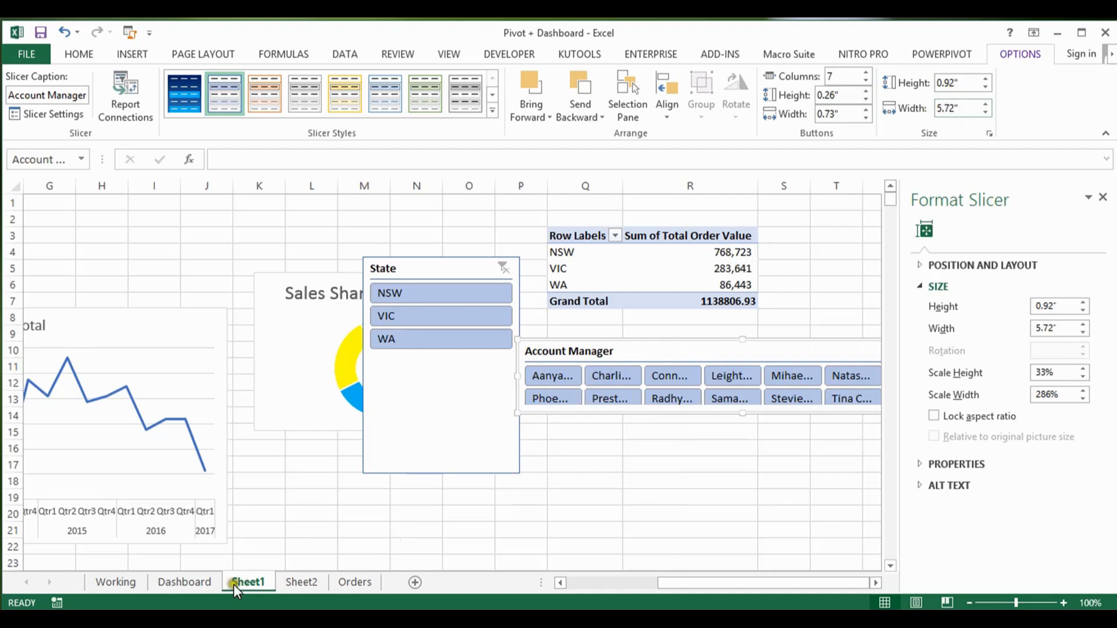
pyautogui.click(207, 582)
pyautogui.click(128, 582)
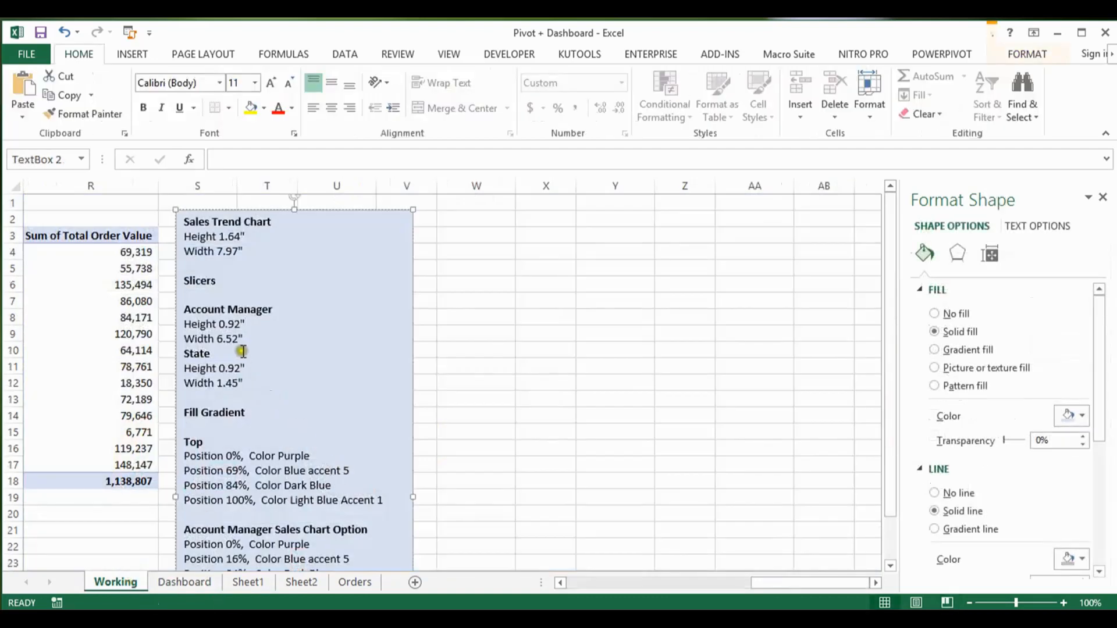
pyautogui.click(242, 324)
pyautogui.click(248, 582)
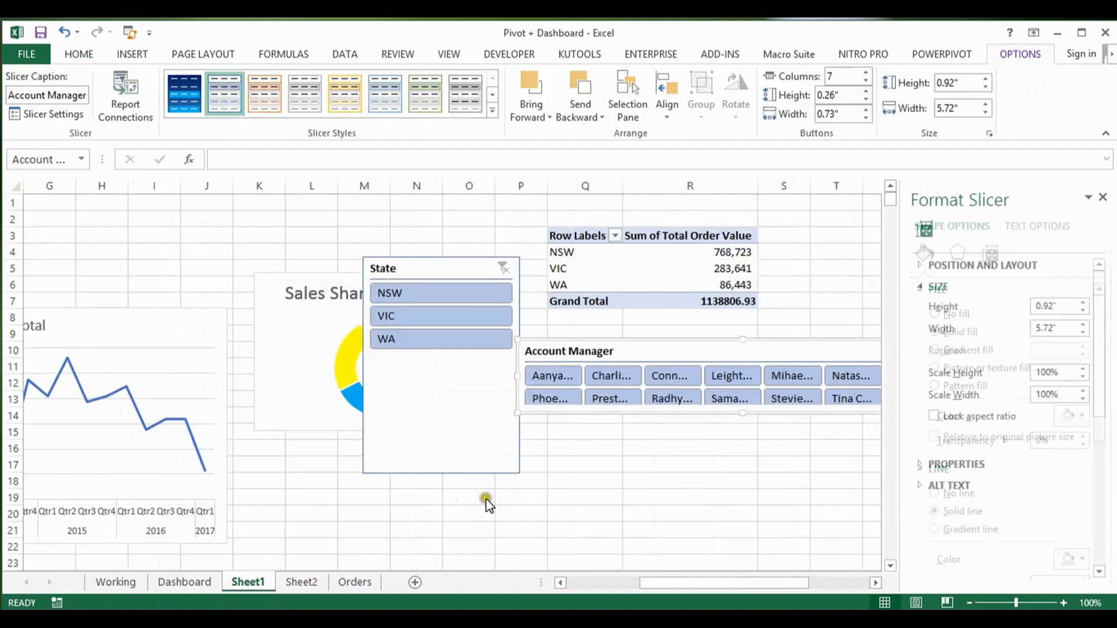
# Step: Stretch the Account Manager slicer to about 1" high so both rows of buttons fit without scrolling
pyautogui.moveTo(665, 581); pyautogui.dragTo(707, 579)
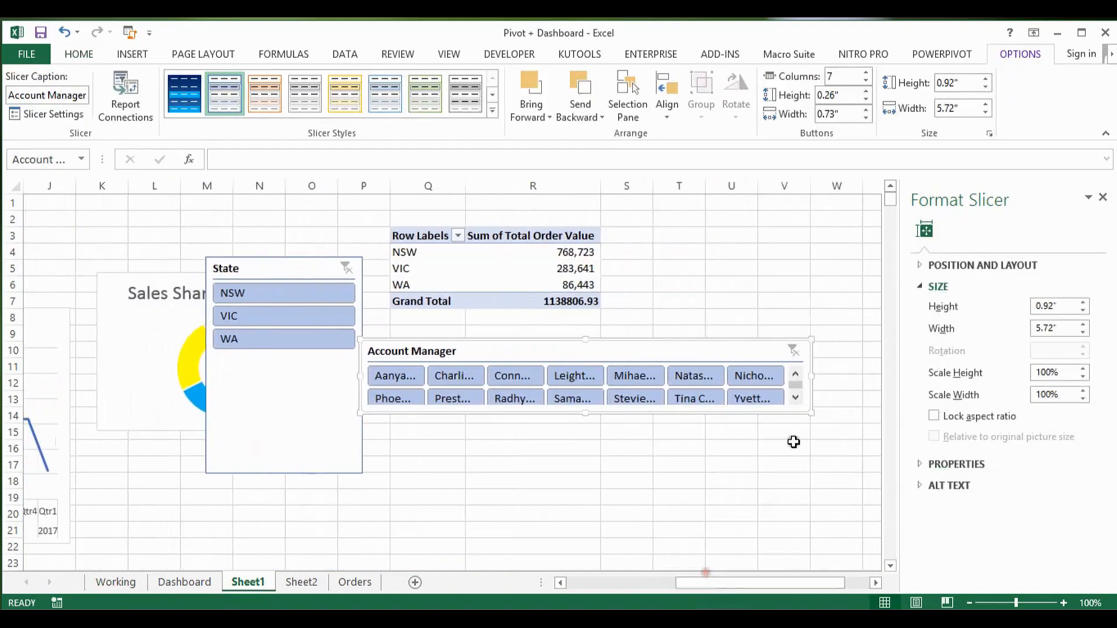
pyautogui.click(795, 398)
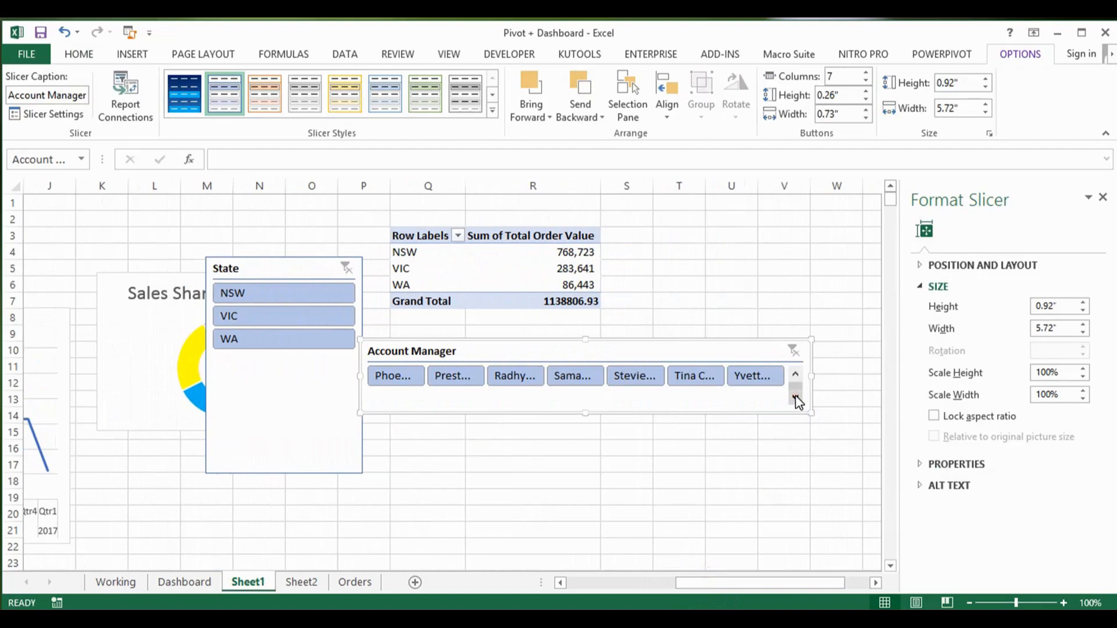
pyautogui.click(796, 374)
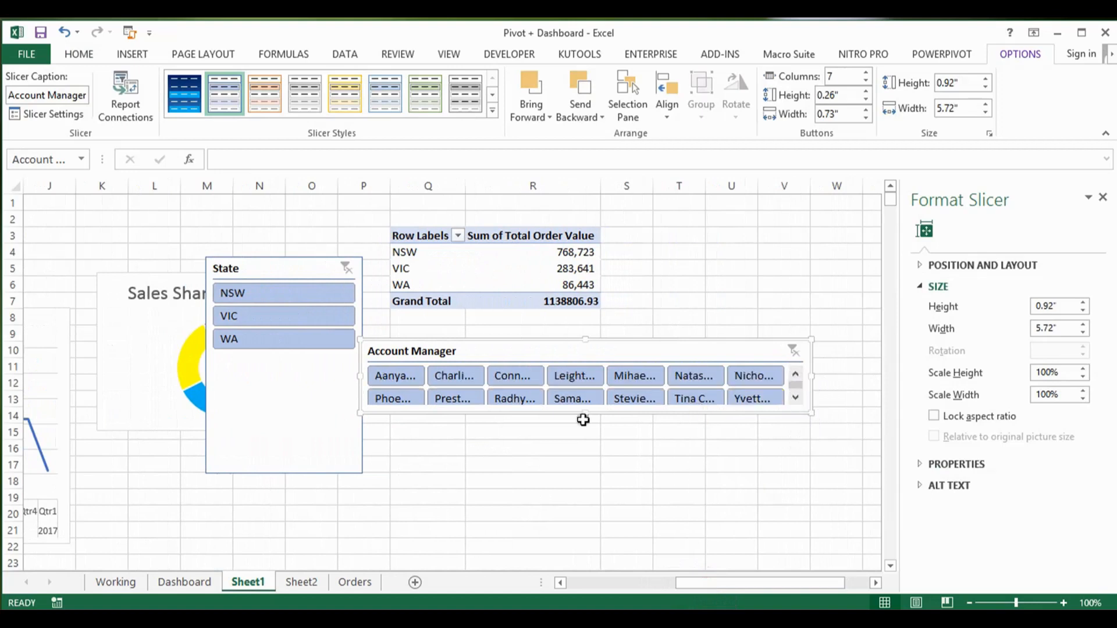
pyautogui.moveTo(587, 414); pyautogui.dragTo(586, 416)
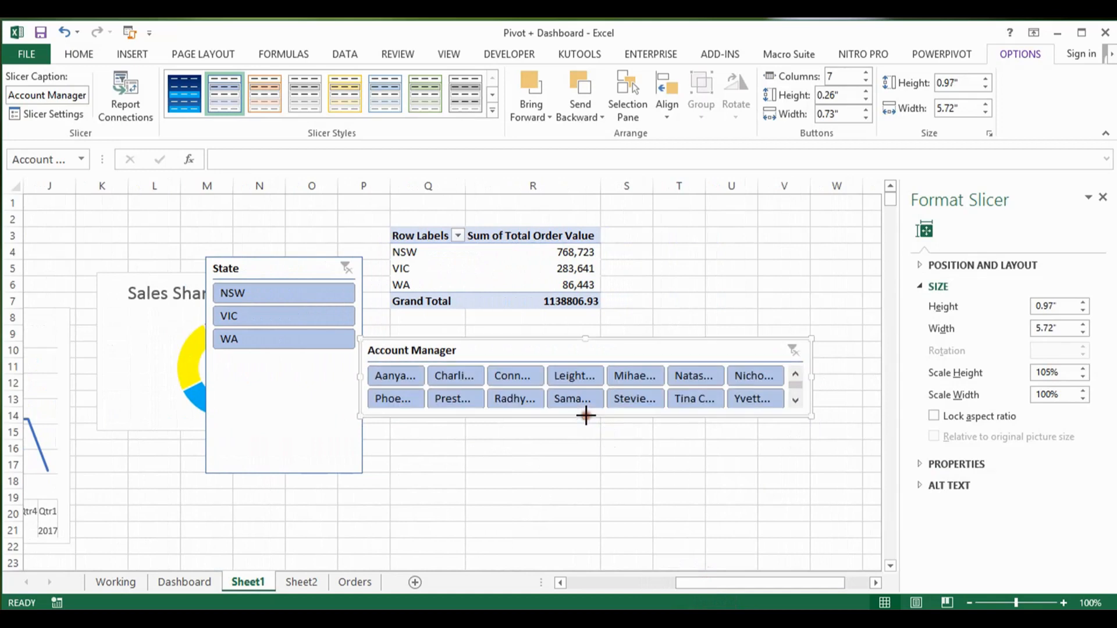
pyautogui.click(586, 416)
pyautogui.moveTo(586, 417); pyautogui.dragTo(586, 418)
pyautogui.click(586, 419)
pyautogui.click(586, 416)
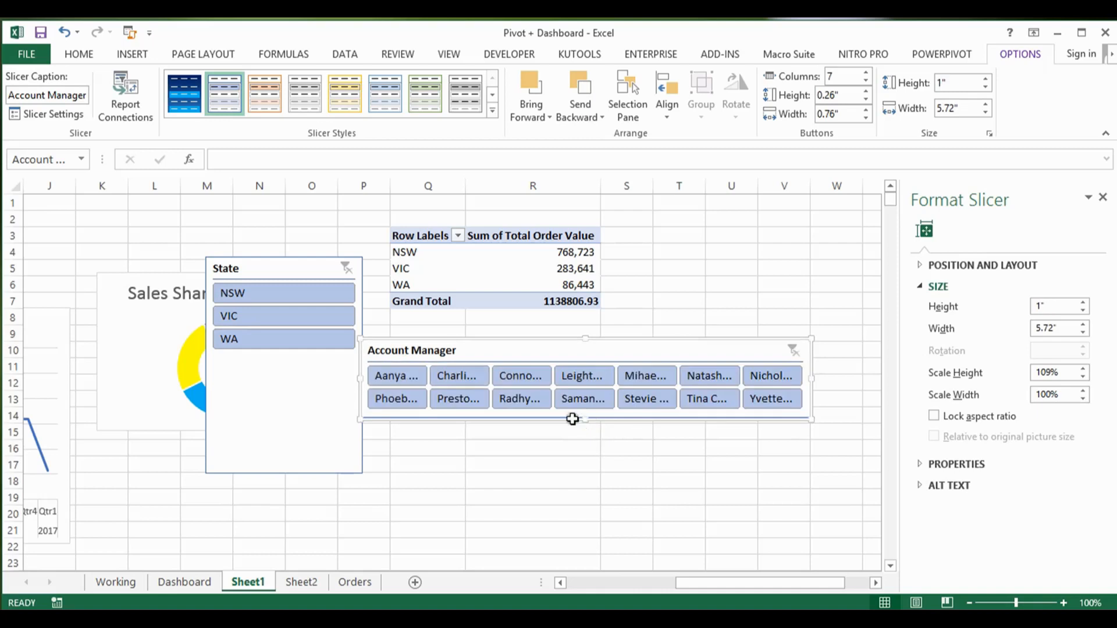
# Step: Set the State slicer to 2 columns and shorten it to about 0.99" high
pyautogui.click(294, 264)
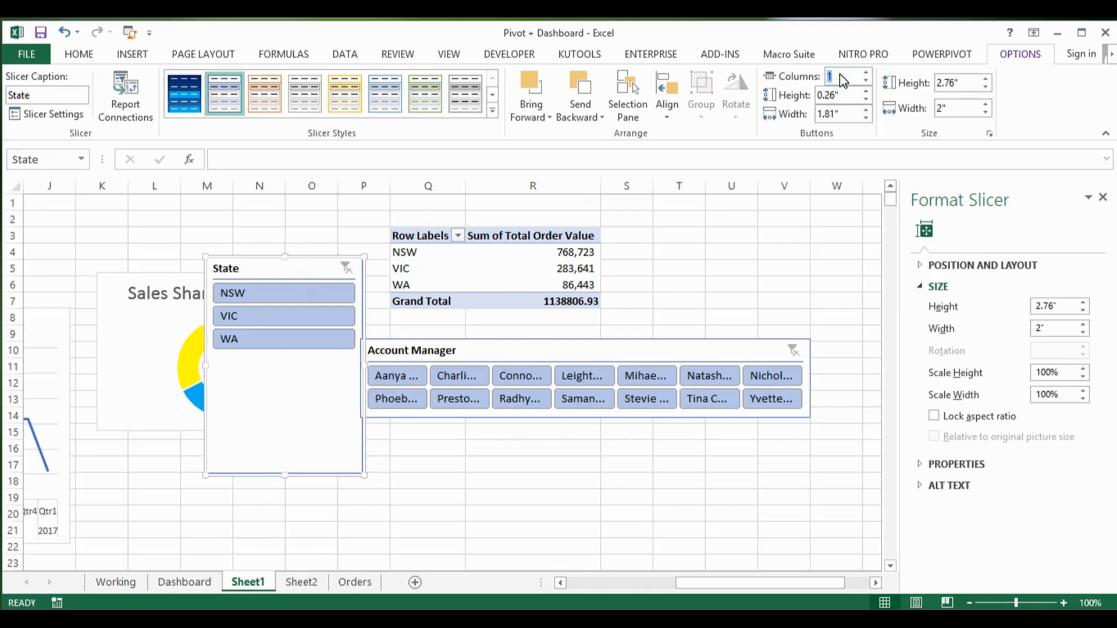
pyautogui.press('Return')
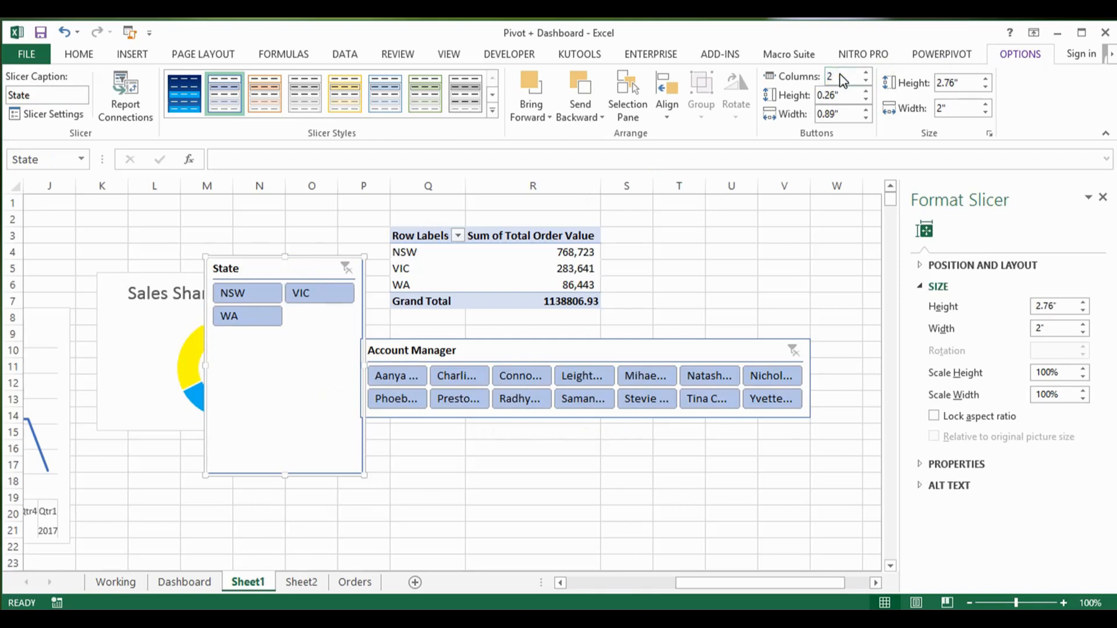
pyautogui.moveTo(284, 476); pyautogui.dragTo(283, 334)
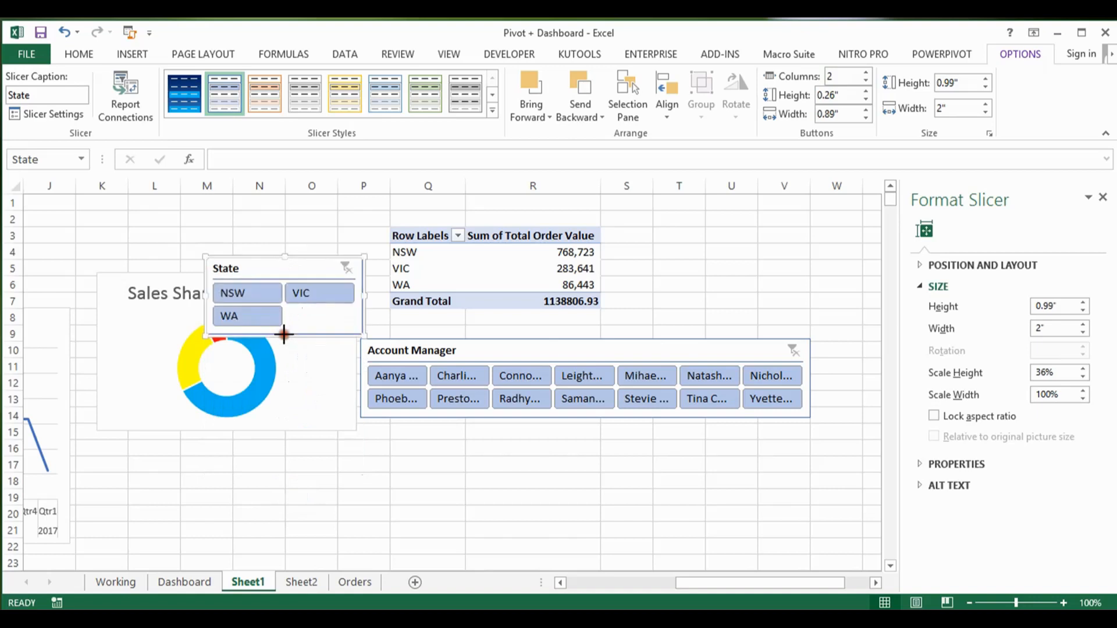
# Step: Copy the State and Account Manager slicers together from Sheet1 to Sheet2
pyautogui.keyDown('ctrl'); pyautogui.click(468, 351); pyautogui.keyUp('ctrl')
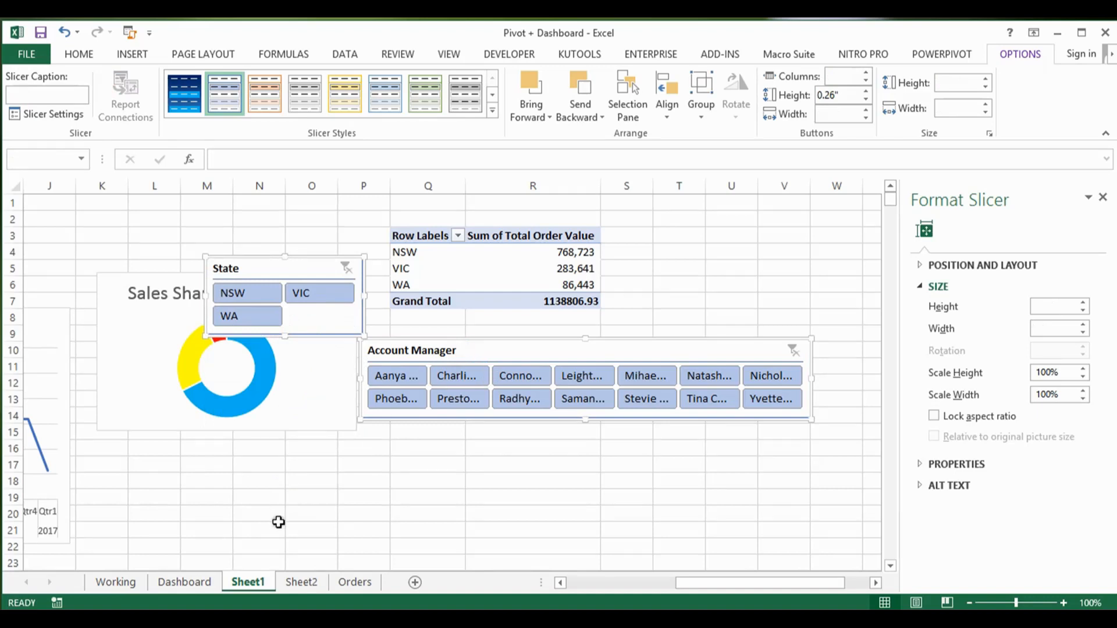
pyautogui.click(301, 582)
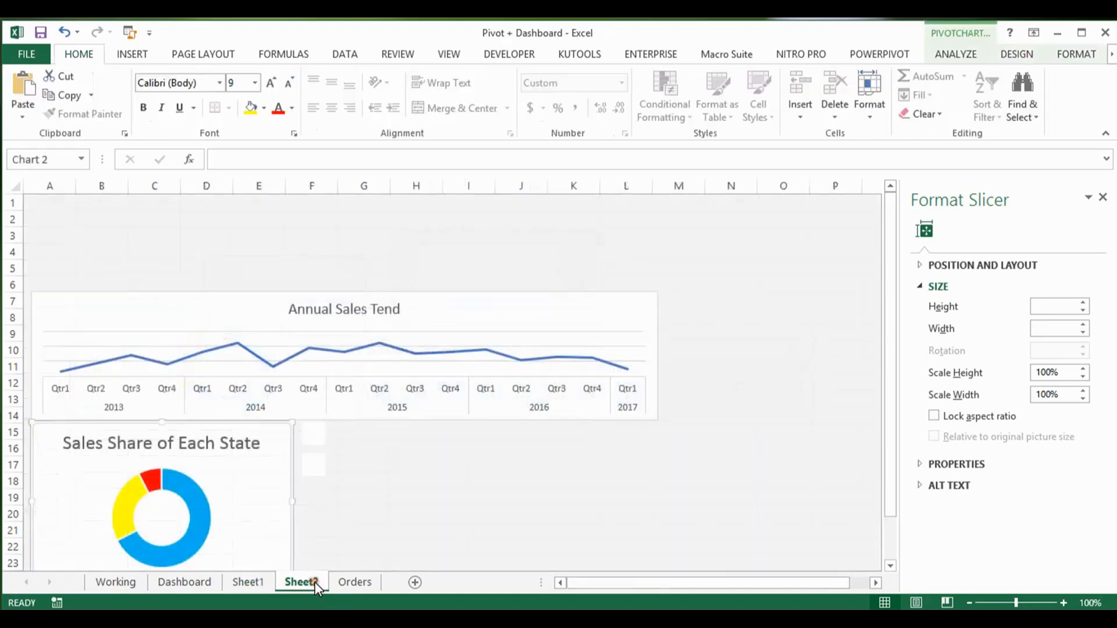
pyautogui.click(394, 469)
pyautogui.hotkey('ctrl', 'v')
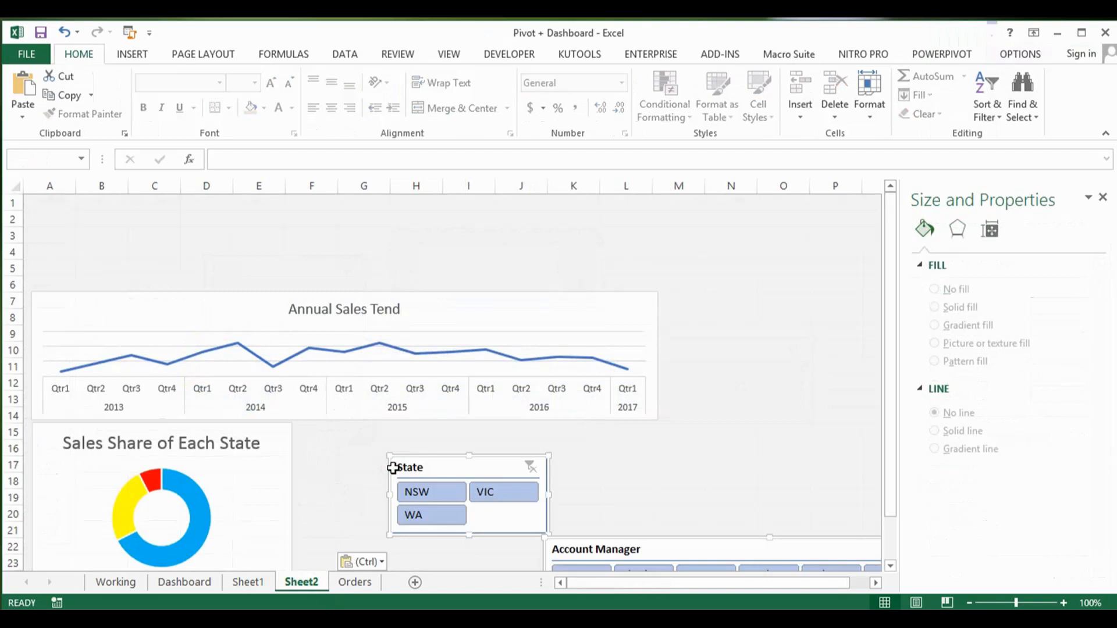
# Step: Rename Sheet2 as Dashboard 1
pyautogui.doubleClick(307, 584)
pyautogui.write('D')
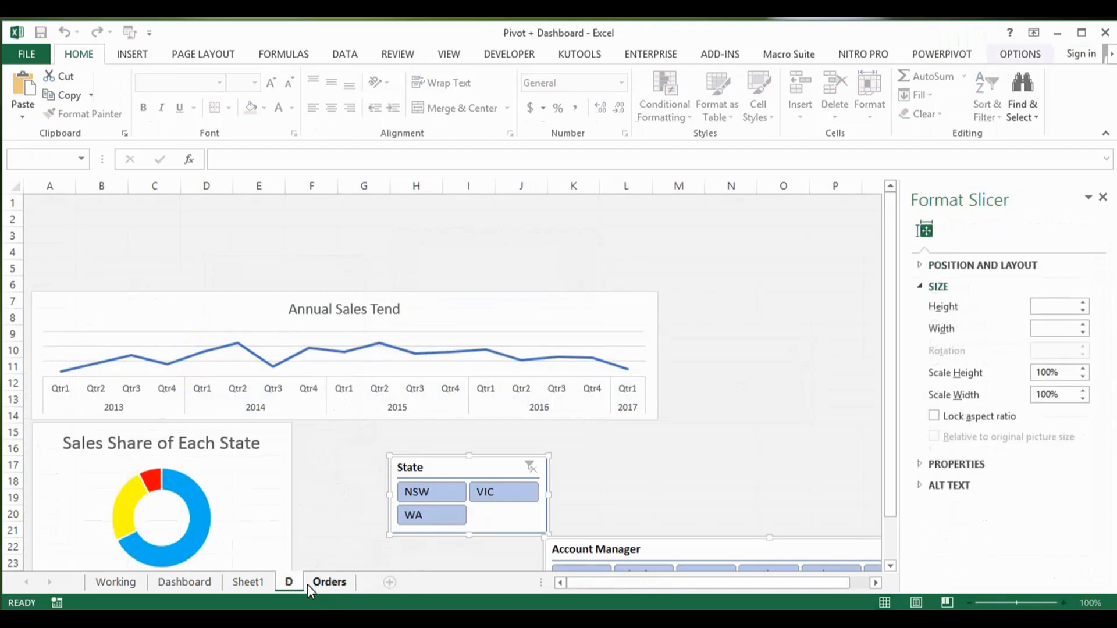
pyautogui.write('ashb')
pyautogui.press('Return')
pyautogui.press('BackSpace')
pyautogui.write('board')
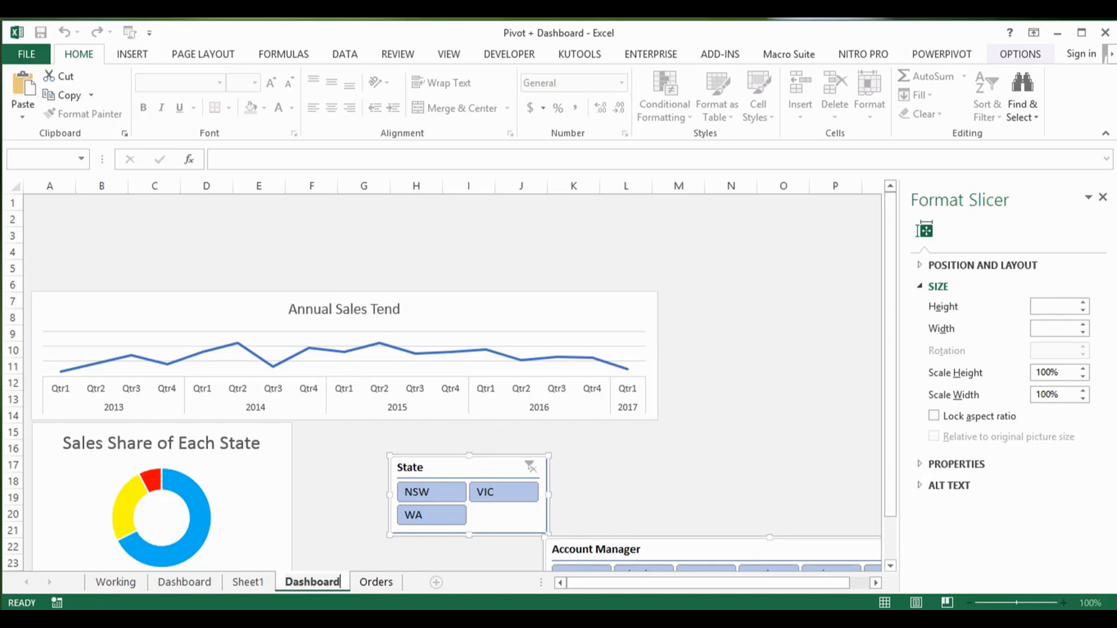
pyautogui.write(' 1')
pyautogui.hotkey('ctrl', 'v')
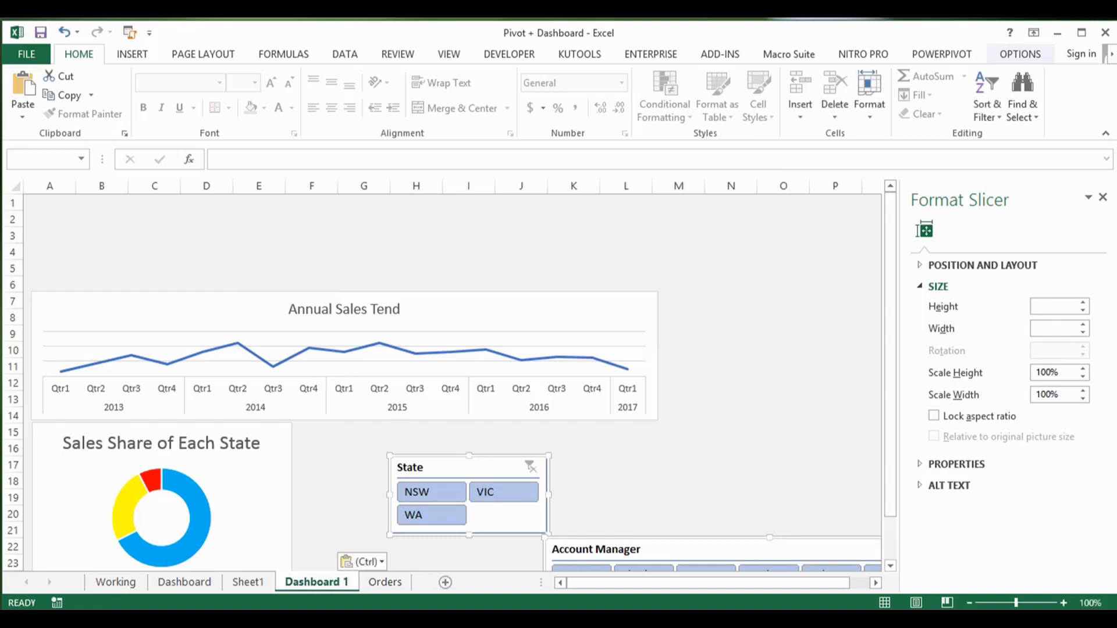
# Step: Move the Sales Share of Each State doughnut chart straight down to make room for the slicers beneath the trend chart
pyautogui.click(330, 485)
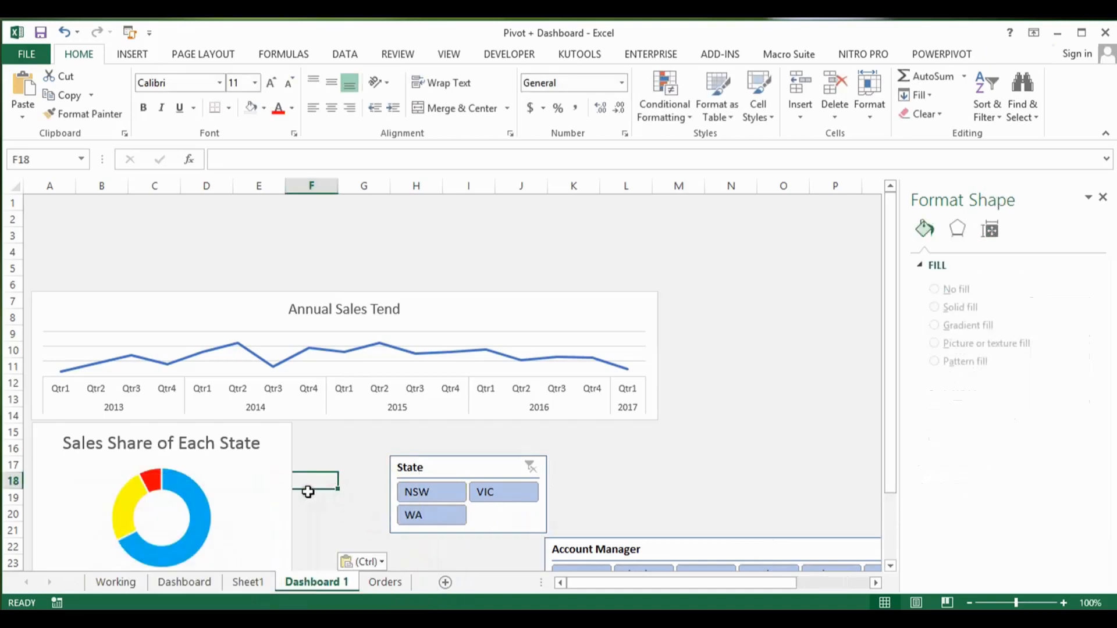
pyautogui.click(275, 481)
pyautogui.moveTo(271, 479); pyautogui.dragTo(269, 559)
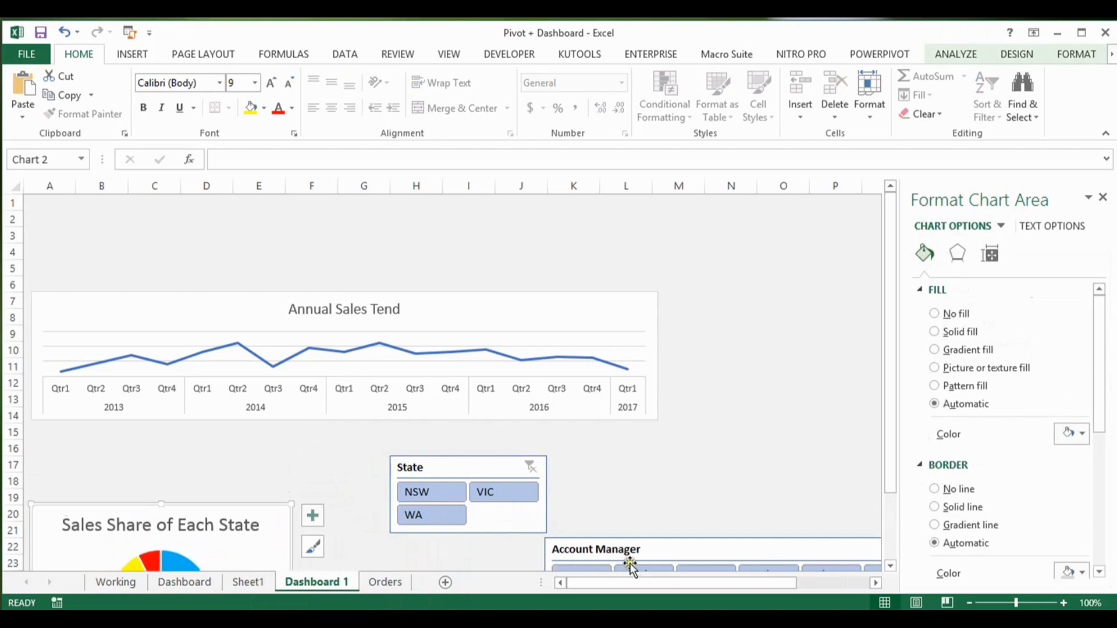
# Step: Place both slicers directly below the Annual Sales Tend chart, Account Manager at its left edge and State at its right edge
pyautogui.moveTo(685, 550); pyautogui.dragTo(170, 432)
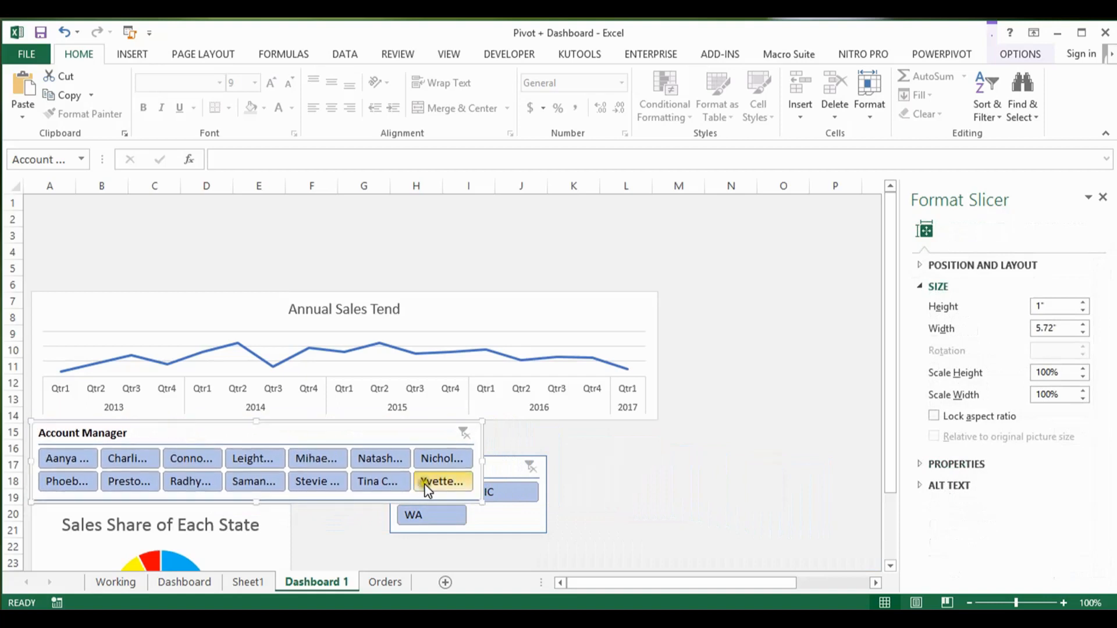
pyautogui.click(503, 463)
pyautogui.moveTo(502, 466); pyautogui.dragTo(612, 429)
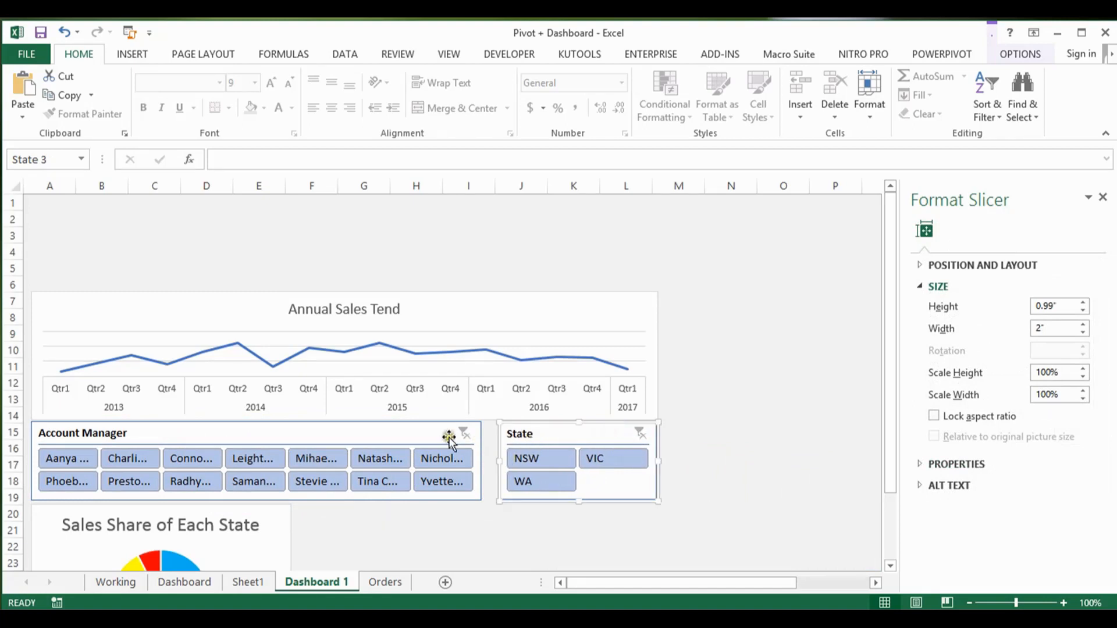
# Step: Widen the Account Manager slicer to about 5.91" so it closes the gap to the State slicer
pyautogui.moveTo(413, 431); pyautogui.dragTo(415, 431)
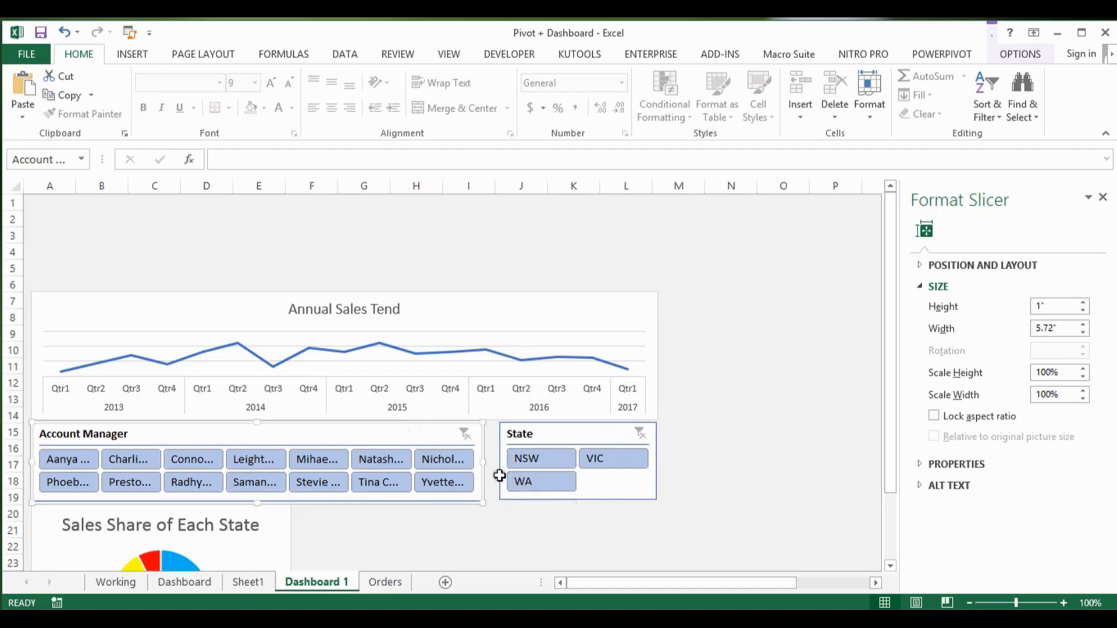
pyautogui.moveTo(485, 463); pyautogui.dragTo(497, 463)
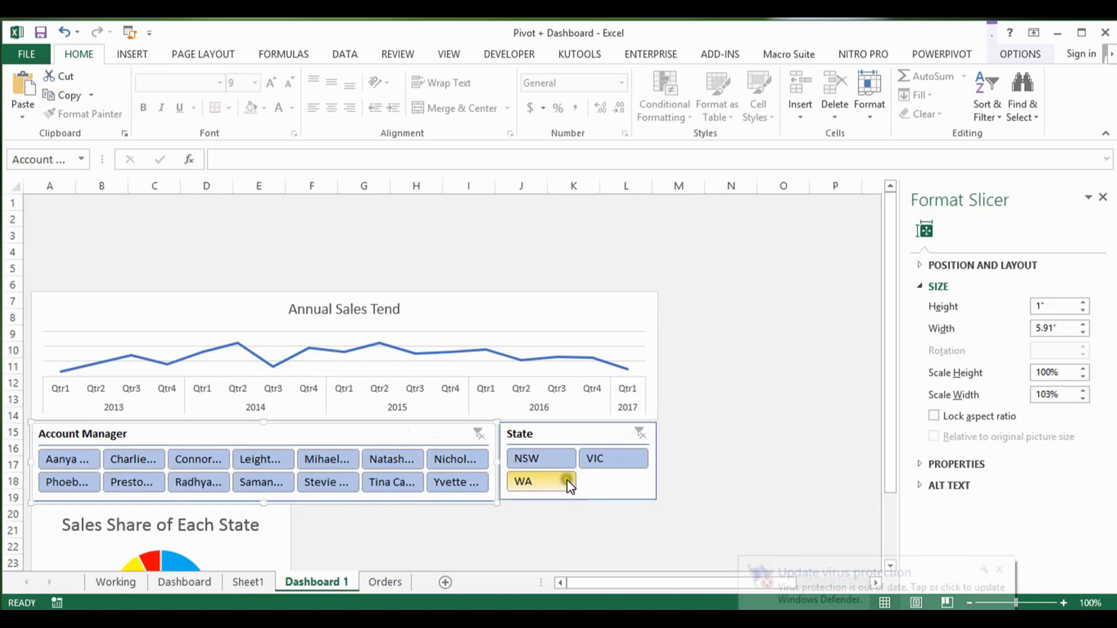
pyautogui.click(534, 524)
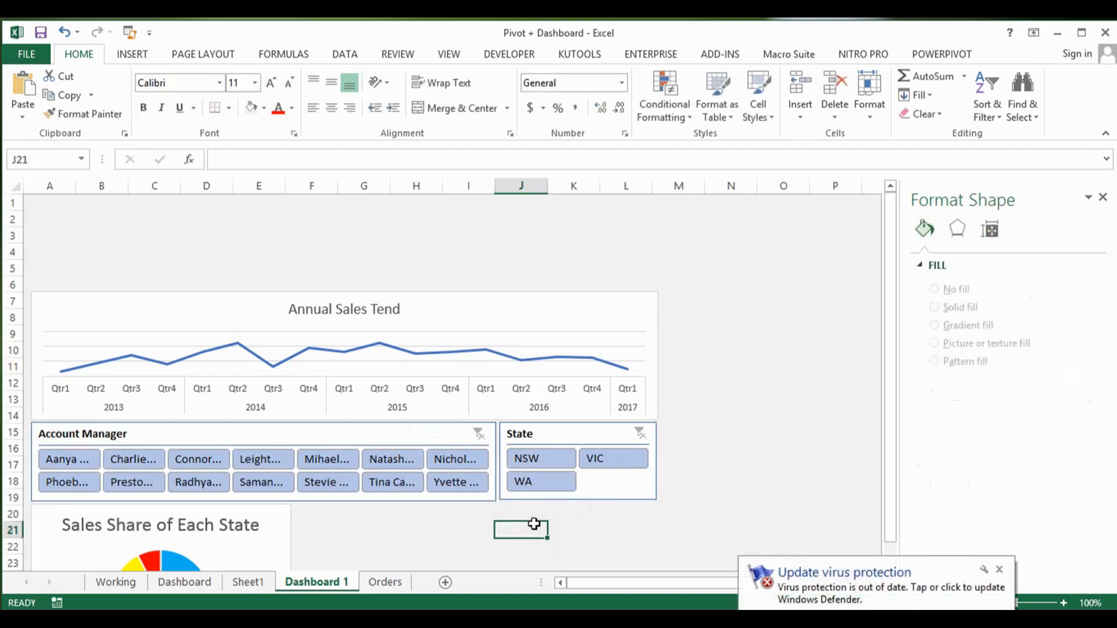
# Step: Test the slicers by filtering State to NSW with a single account manager, switching State to WA and finally to VIC
pyautogui.click(548, 457)
pyautogui.click(456, 461)
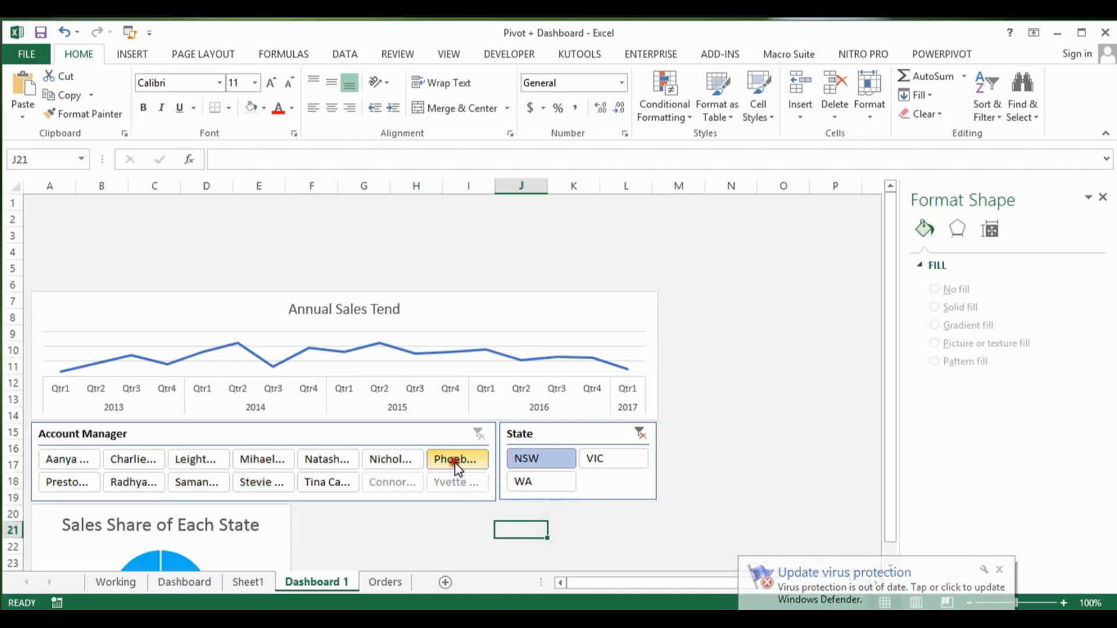
pyautogui.moveTo(885, 374); pyautogui.dragTo(878, 463)
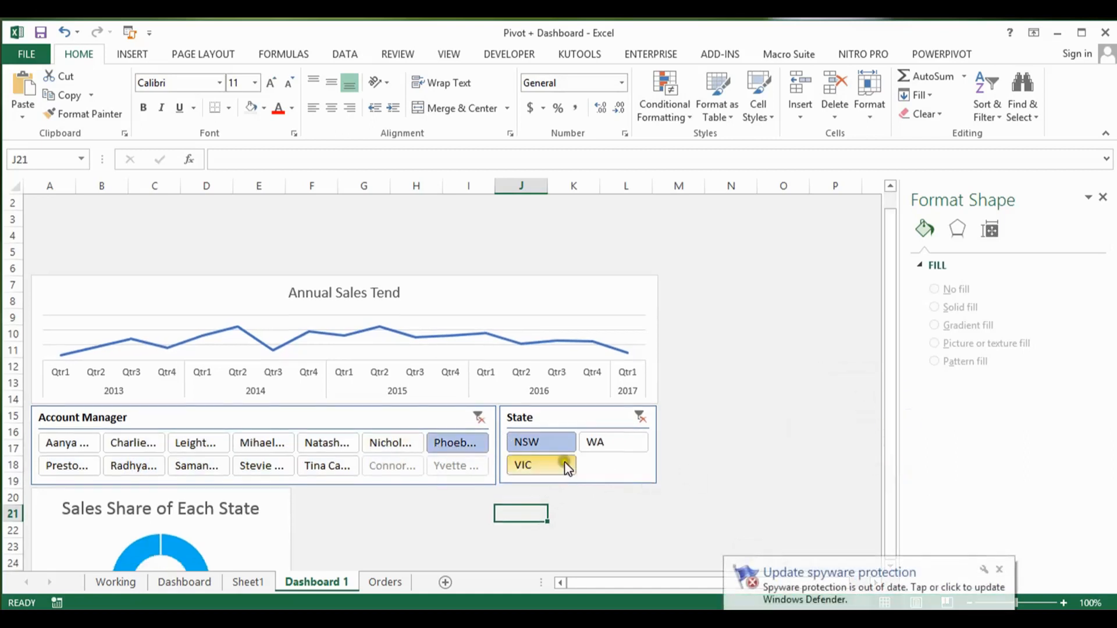
pyautogui.click(602, 445)
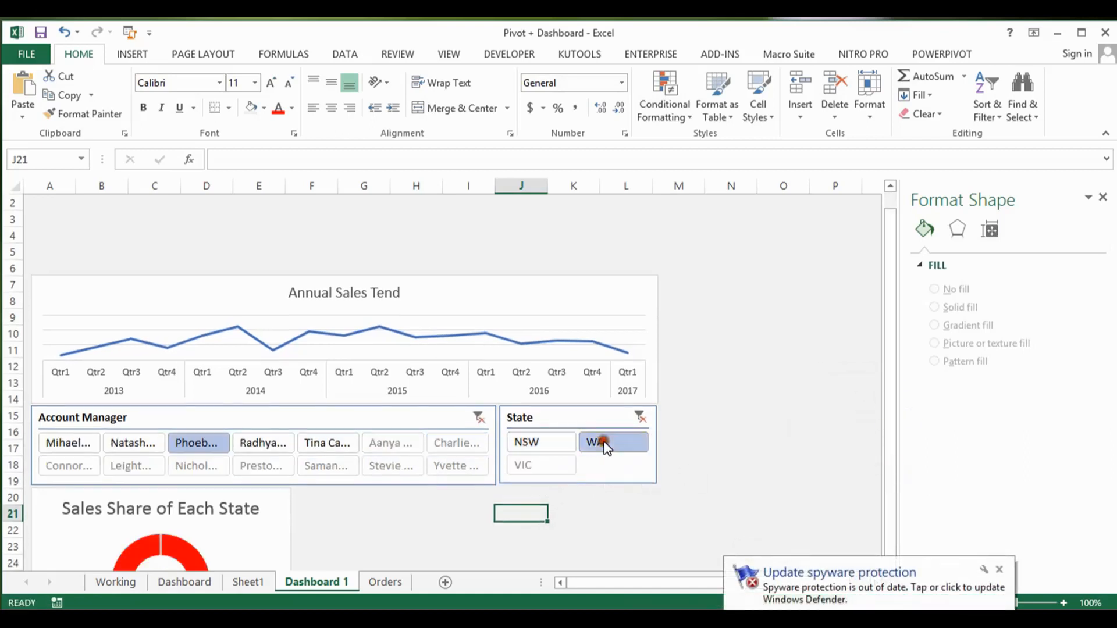
pyautogui.click(531, 466)
# Step: Try different account managers one at a time with State on VIC, ending on the fourth manager in the slicer's second row
pyautogui.click(457, 464)
pyautogui.click(451, 444)
pyautogui.click(388, 445)
pyautogui.click(321, 445)
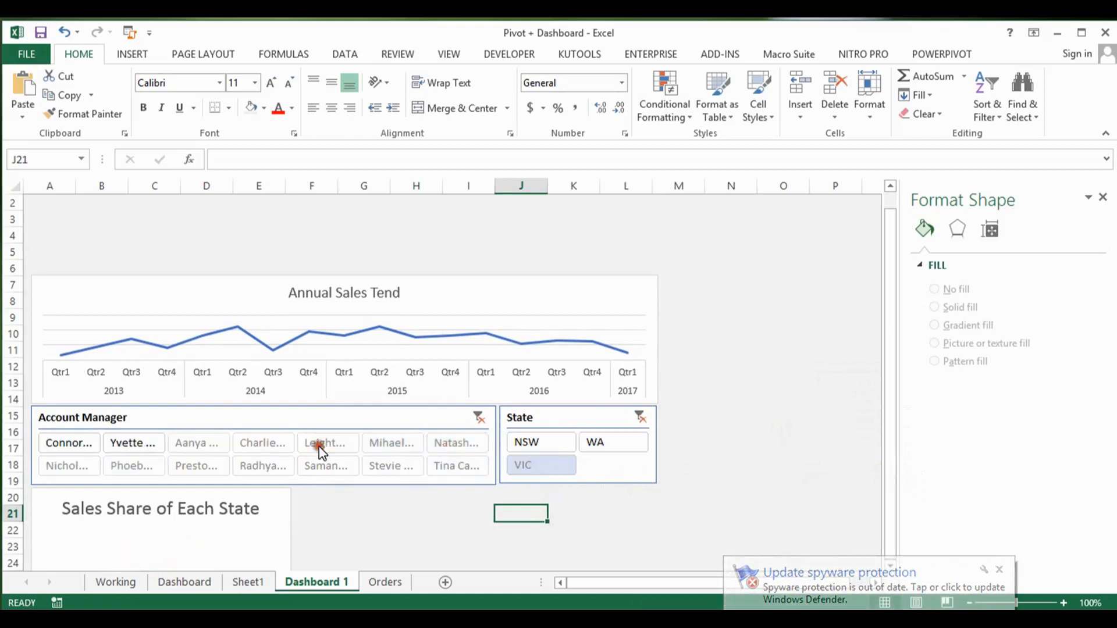
pyautogui.click(269, 447)
pyautogui.click(218, 448)
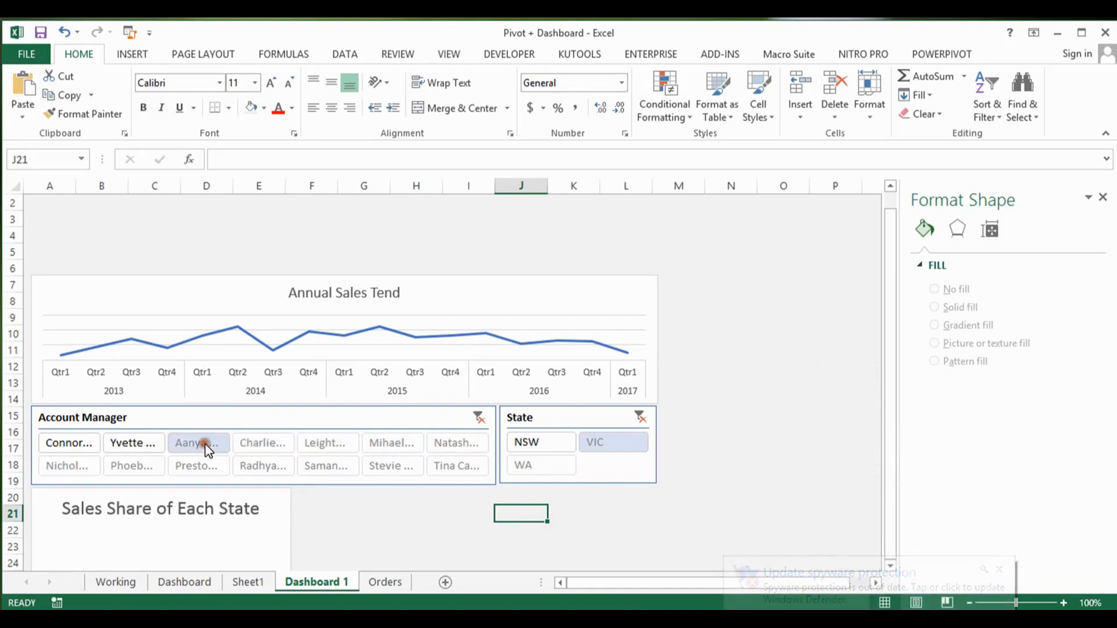
pyautogui.click(259, 464)
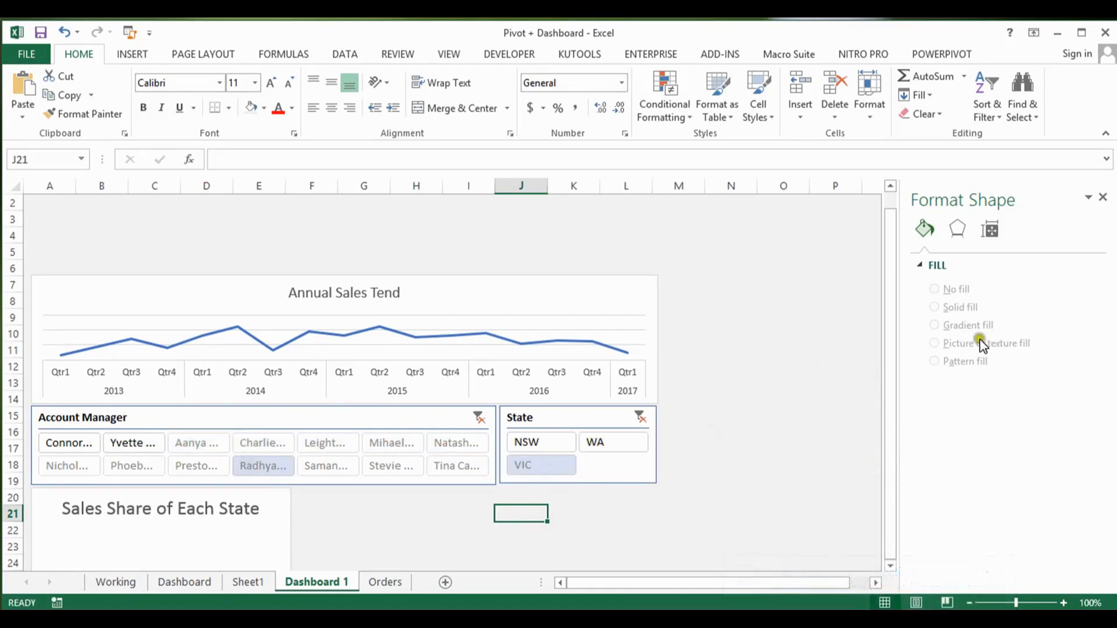
pyautogui.moveTo(887, 335); pyautogui.dragTo(900, 427)
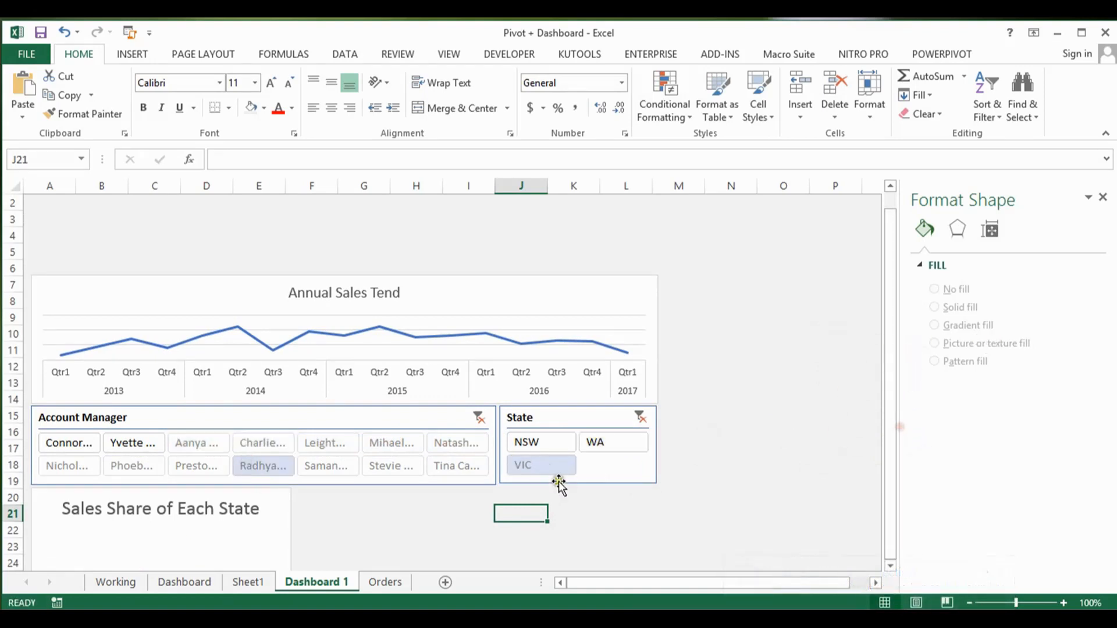
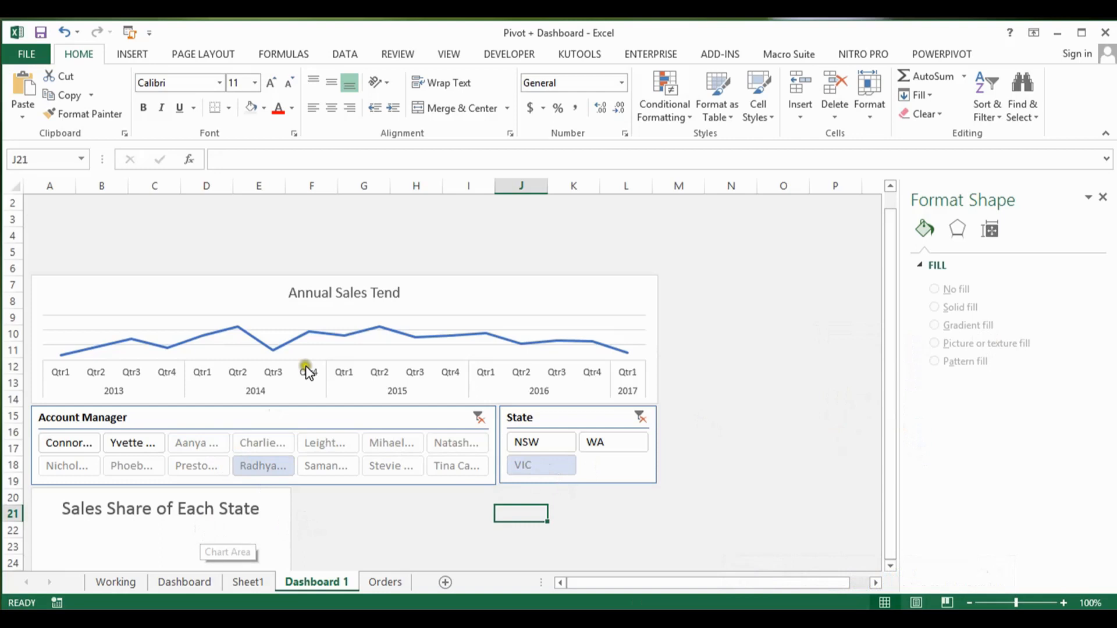
pyautogui.click(544, 413)
pyautogui.rightClick(543, 411)
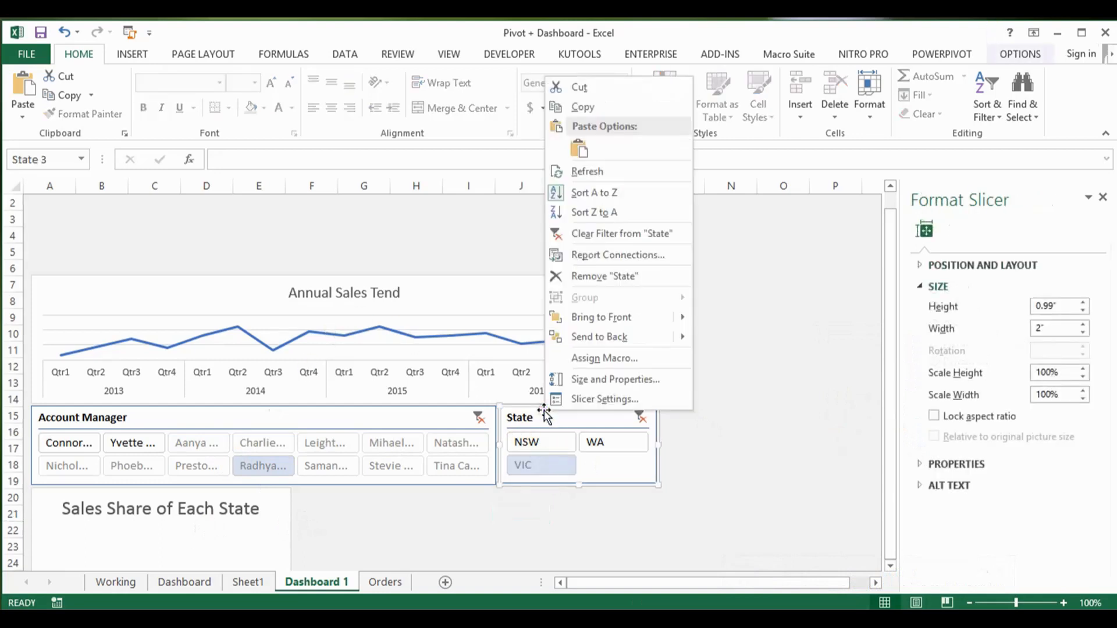
pyautogui.click(601, 400)
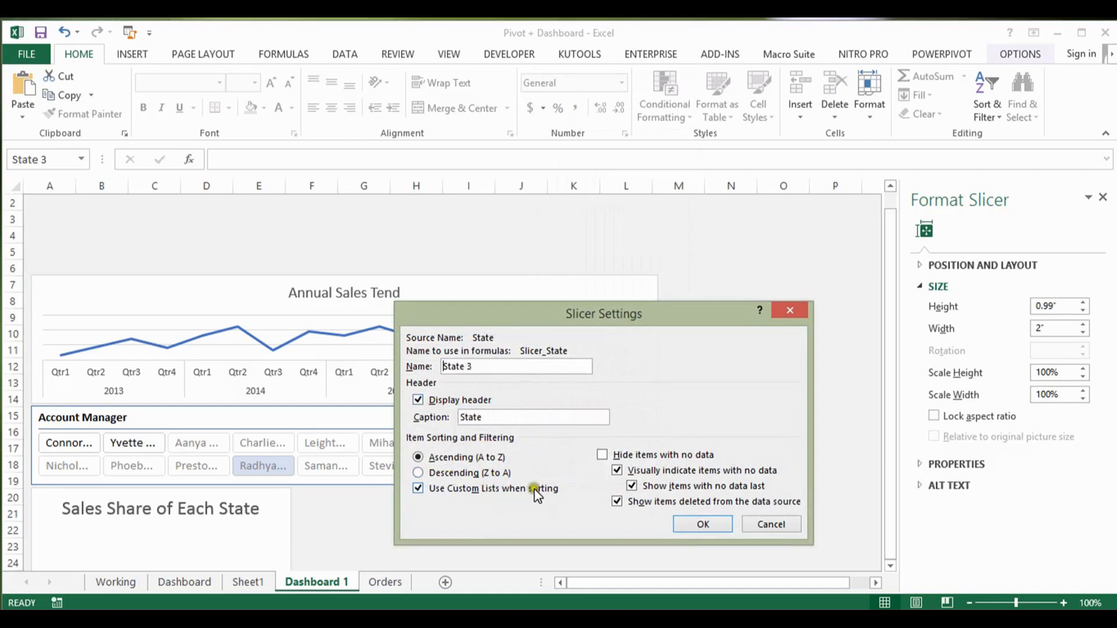
pyautogui.click(766, 524)
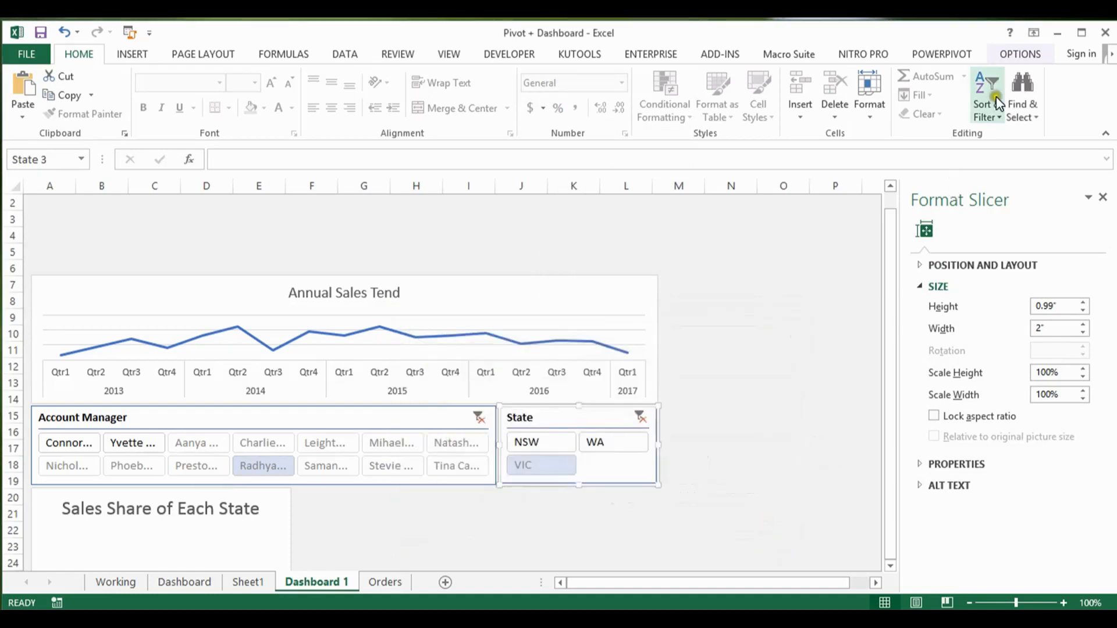
# Step: Connect the State slicer to PivotTable1 on Sheet1 as well, through its report connections
pyautogui.click(1013, 56)
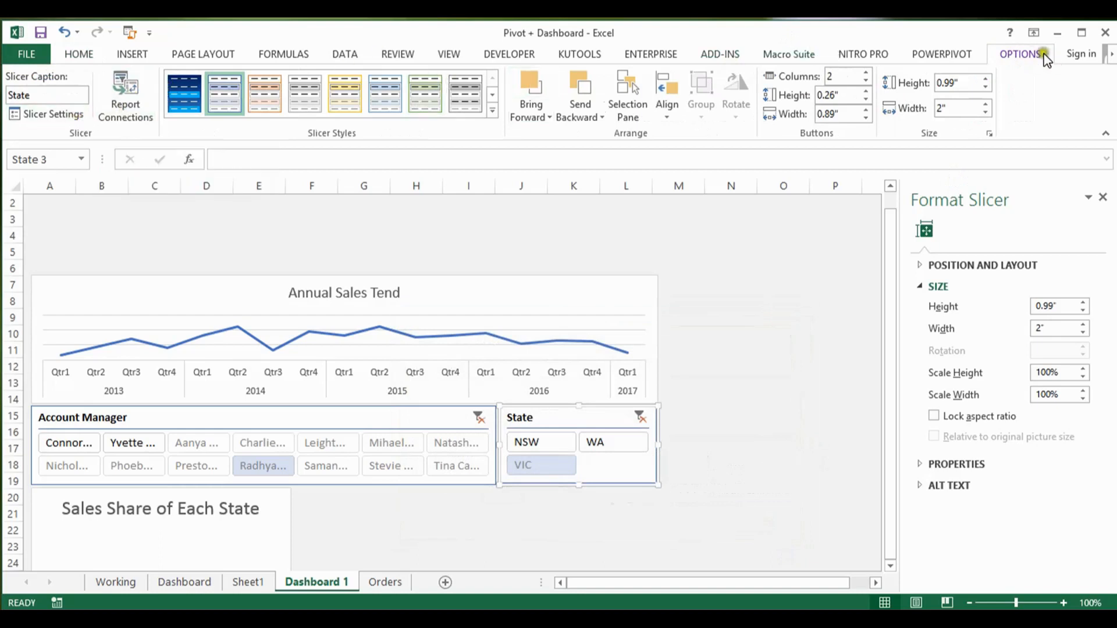
pyautogui.click(135, 101)
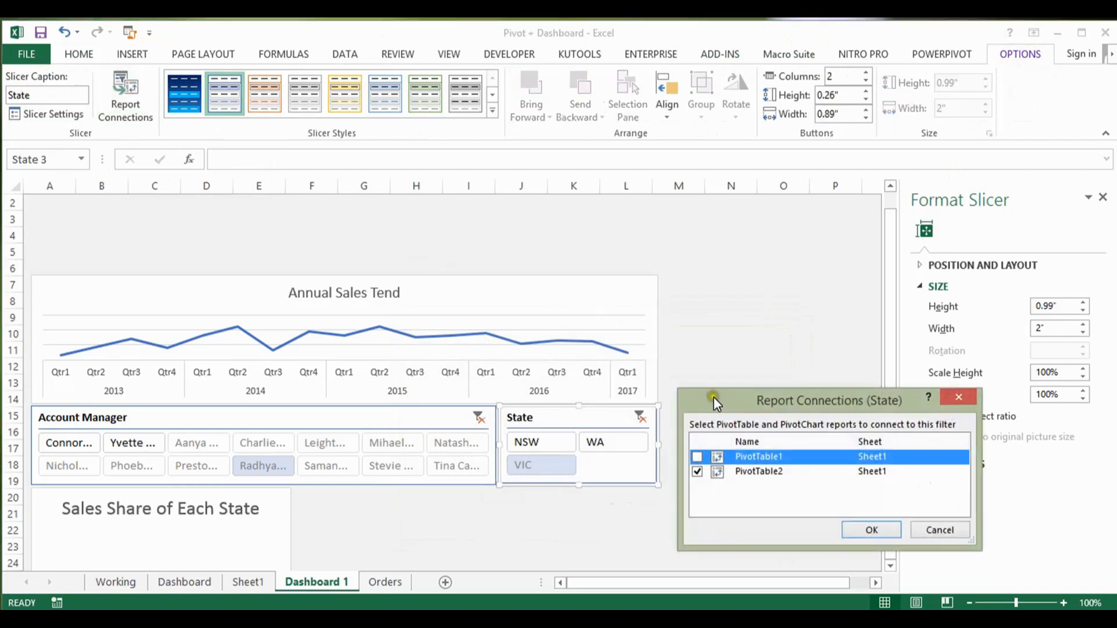
pyautogui.click(697, 458)
pyautogui.click(872, 530)
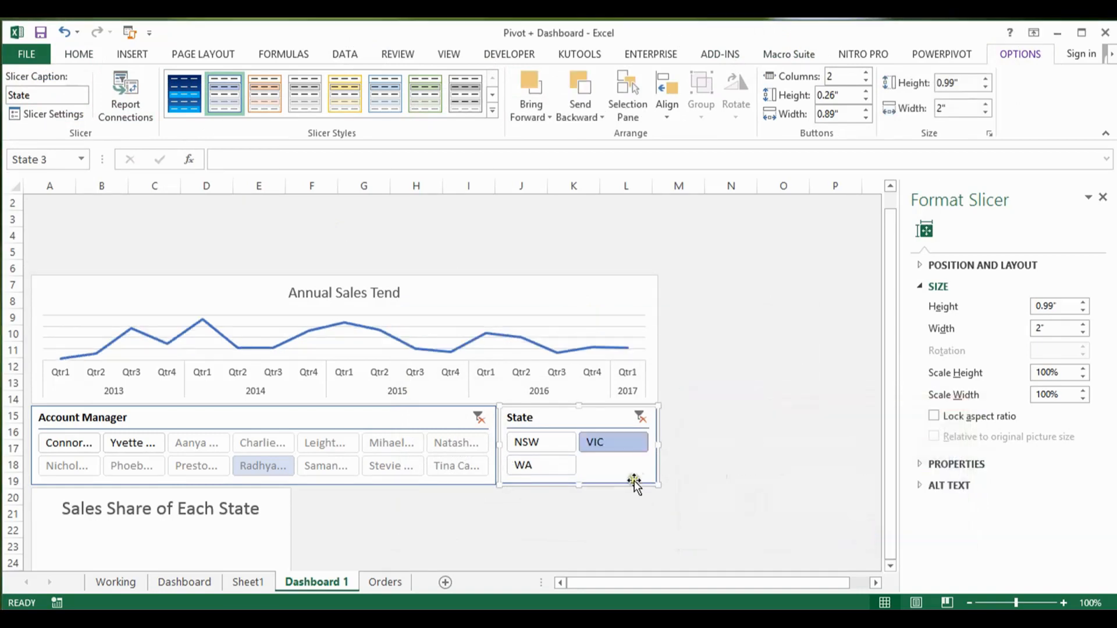
# Step: Test the State slicer by filtering to WA, NSW, VIC and WA again
pyautogui.click(548, 465)
pyautogui.click(546, 443)
pyautogui.click(611, 442)
pyautogui.click(547, 465)
# Step: Try different account managers one at a time with State on WA, ending on the second manager in the slicer's second row
pyautogui.click(440, 444)
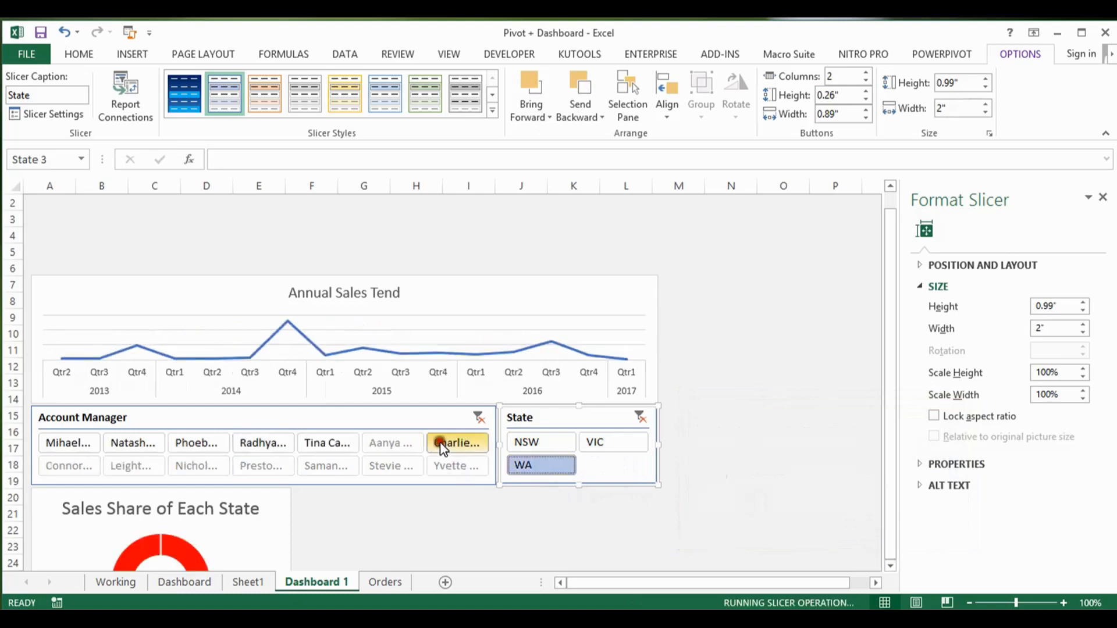
pyautogui.click(394, 445)
pyautogui.click(336, 446)
pyautogui.click(265, 445)
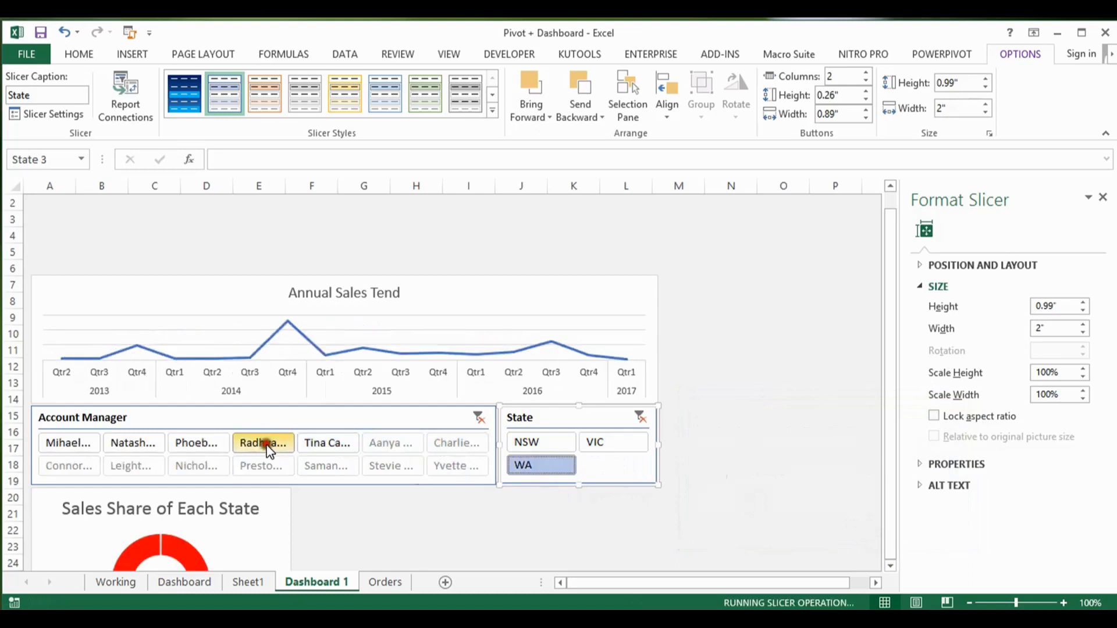
pyautogui.click(261, 465)
pyautogui.click(195, 466)
pyautogui.click(140, 463)
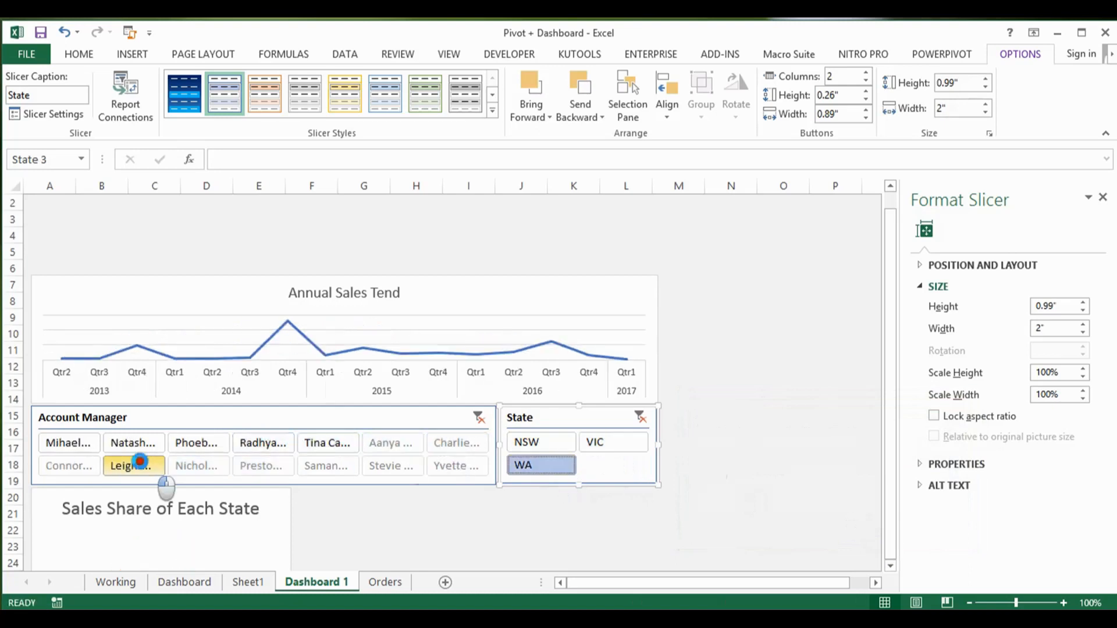
pyautogui.moveTo(883, 336); pyautogui.dragTo(893, 417)
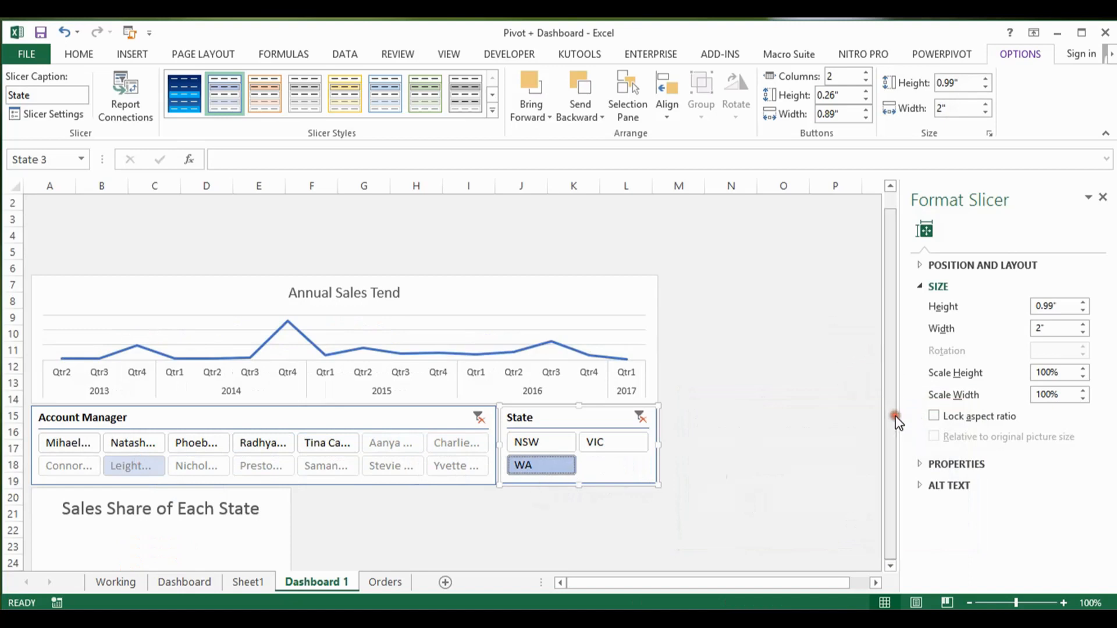
pyautogui.click(890, 566)
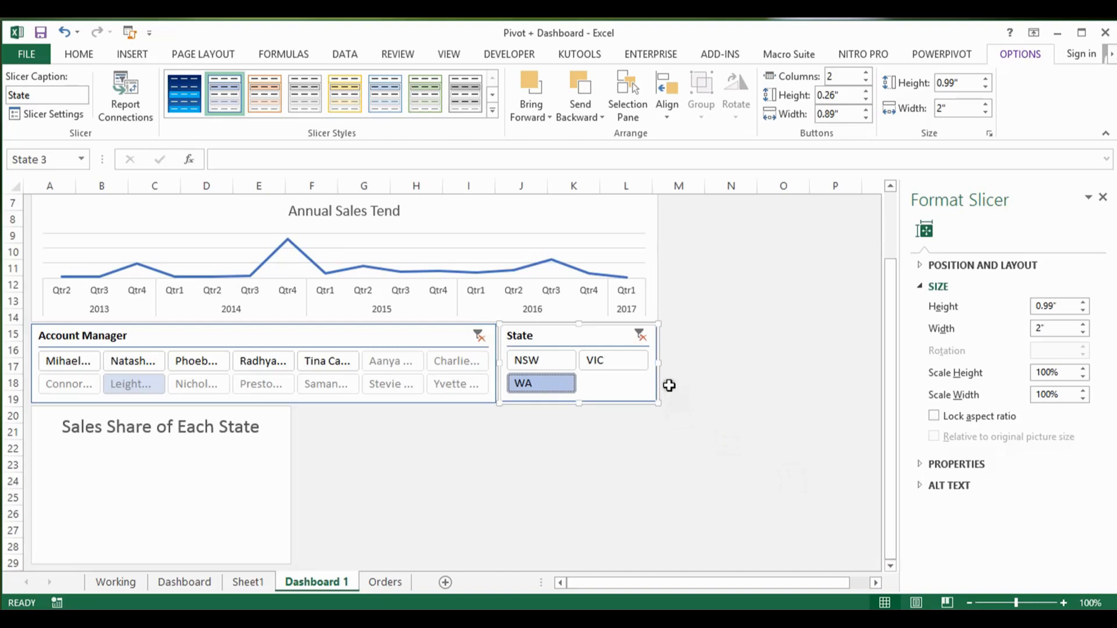
# Step: Clear the filters of both the State and Account Manager slicers
pyautogui.click(639, 335)
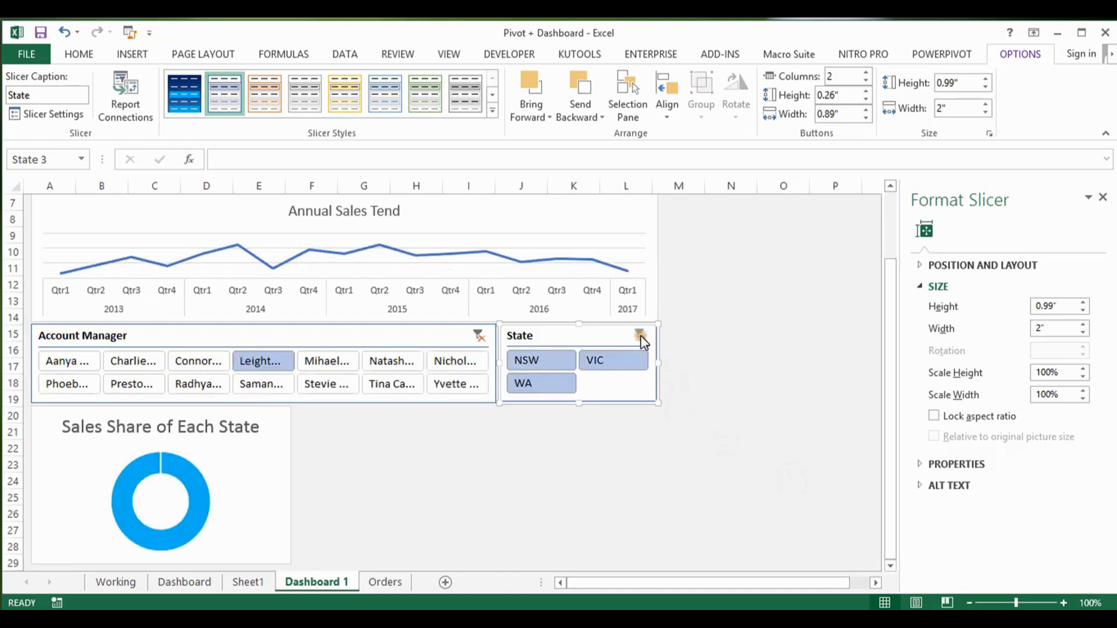
pyautogui.click(479, 335)
pyautogui.click(601, 526)
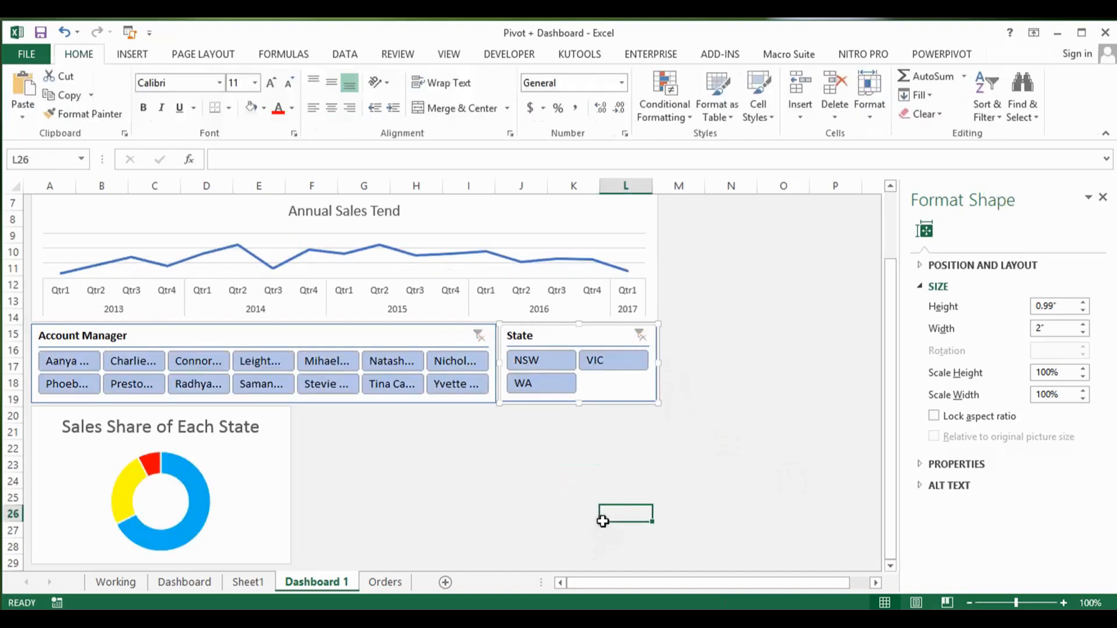
# Step: Look over the finished Dashboard sheet and the sales-by-state pivot table on the Working sheet
pyautogui.moveTo(885, 434); pyautogui.dragTo(884, 348)
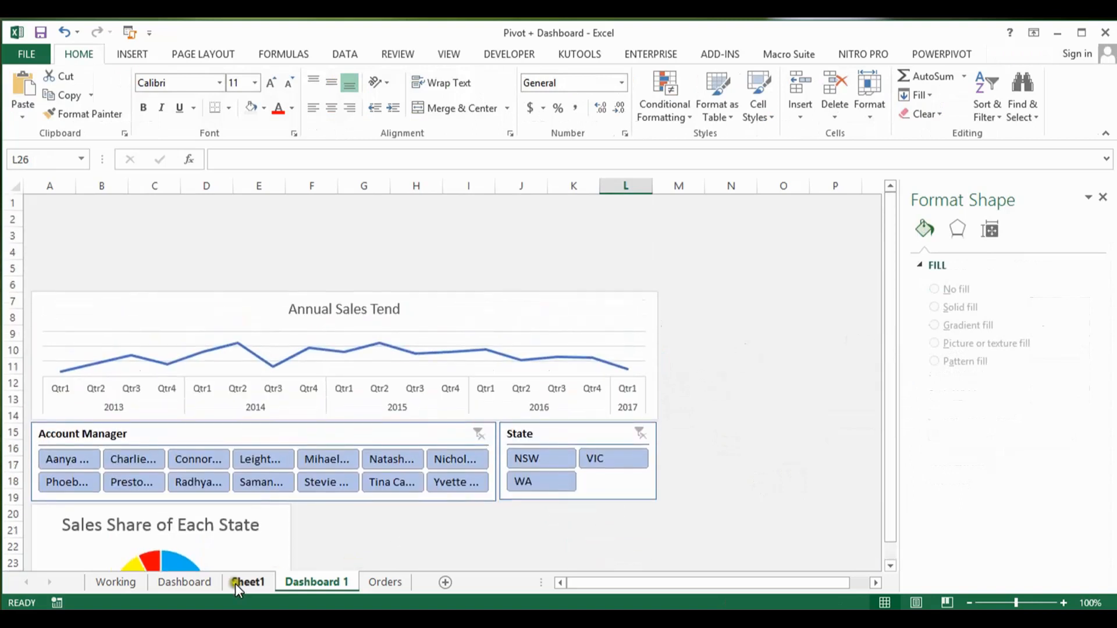
pyautogui.click(196, 582)
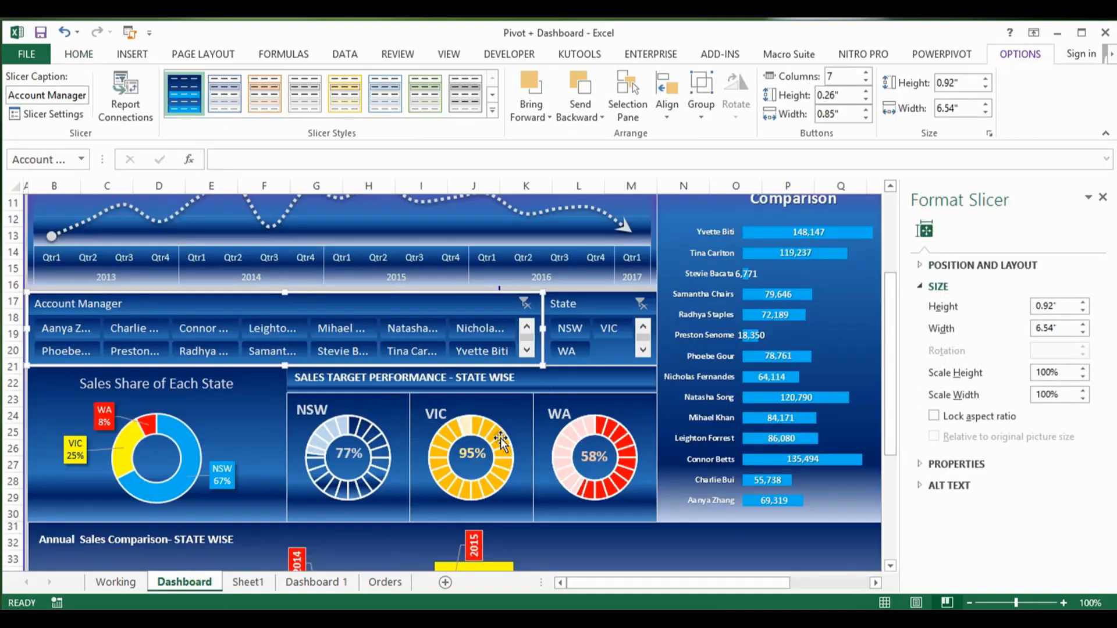
pyautogui.click(124, 580)
pyautogui.click(504, 382)
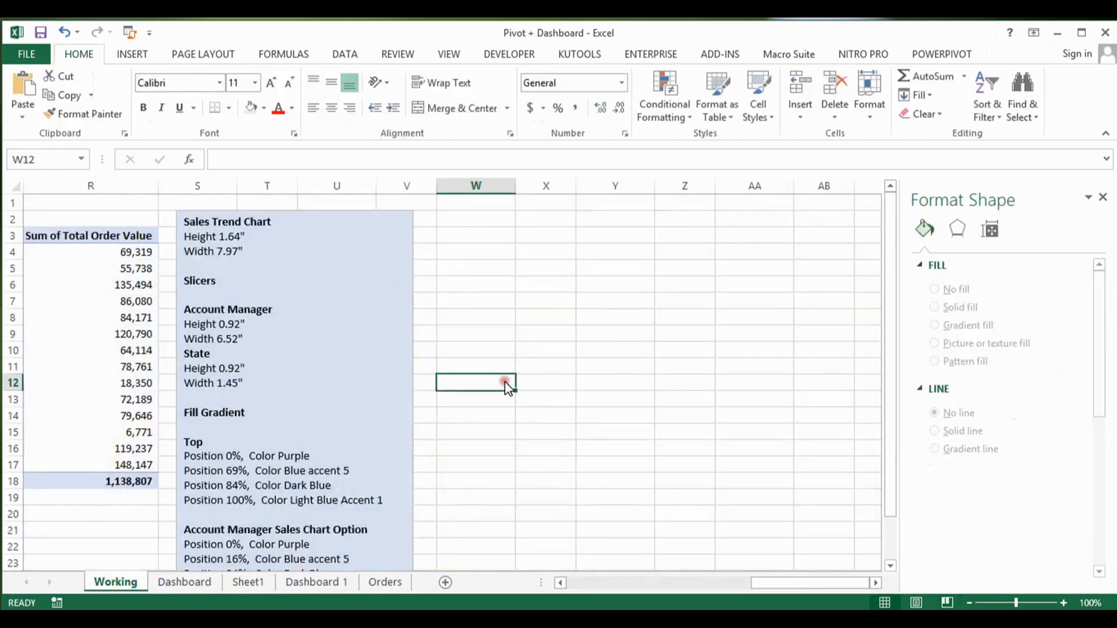
pyautogui.press('Left')
pyautogui.press('Left')
pyautogui.press('Left')
pyautogui.press('Left')
pyautogui.press('Left')
pyautogui.press('Left')
pyautogui.press('Left')
pyautogui.press('Left')
pyautogui.press('Left')
pyautogui.press('Left')
pyautogui.press('Left')
pyautogui.press('Left')
pyautogui.press('Left')
pyautogui.press('Left')
pyautogui.press('Left')
pyautogui.press('Left')
pyautogui.press('Left')
pyautogui.press('Left')
pyautogui.press('Left')
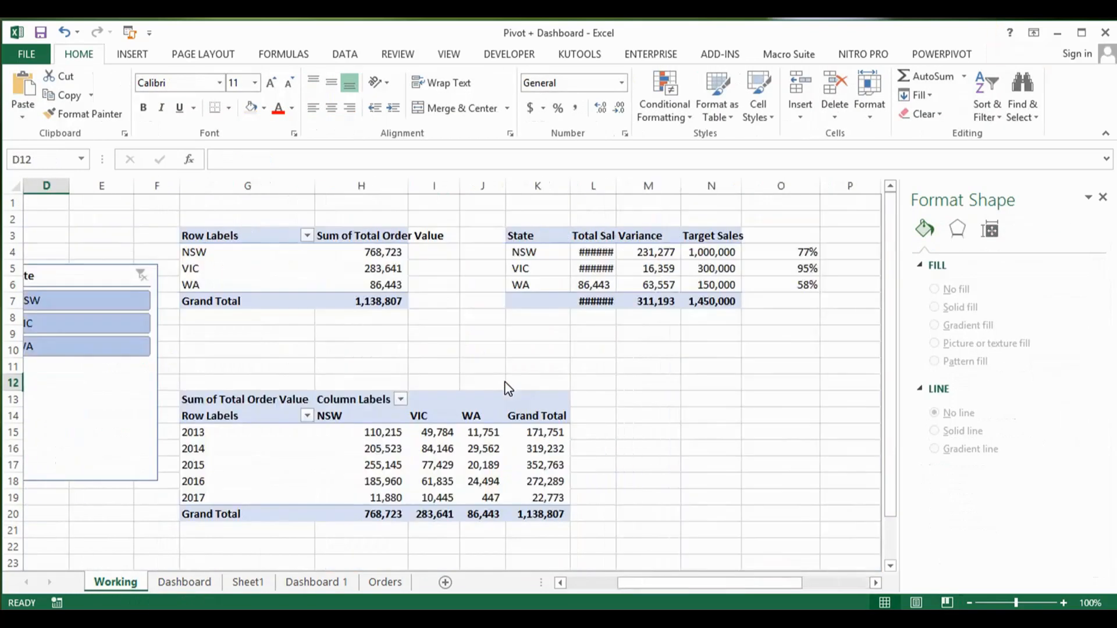
pyautogui.press('Right')
pyautogui.press('Right')
pyautogui.press('Right')
pyautogui.press('Up')
pyautogui.press('Up')
pyautogui.press('Right')
pyautogui.press('Up')
pyautogui.press('Up')
pyautogui.press('Up')
# Step: Examine the sales, variance and target values and formulas in the state target table on the Working sheet
pyautogui.press('Up')
pyautogui.press('Up')
pyautogui.press('Up')
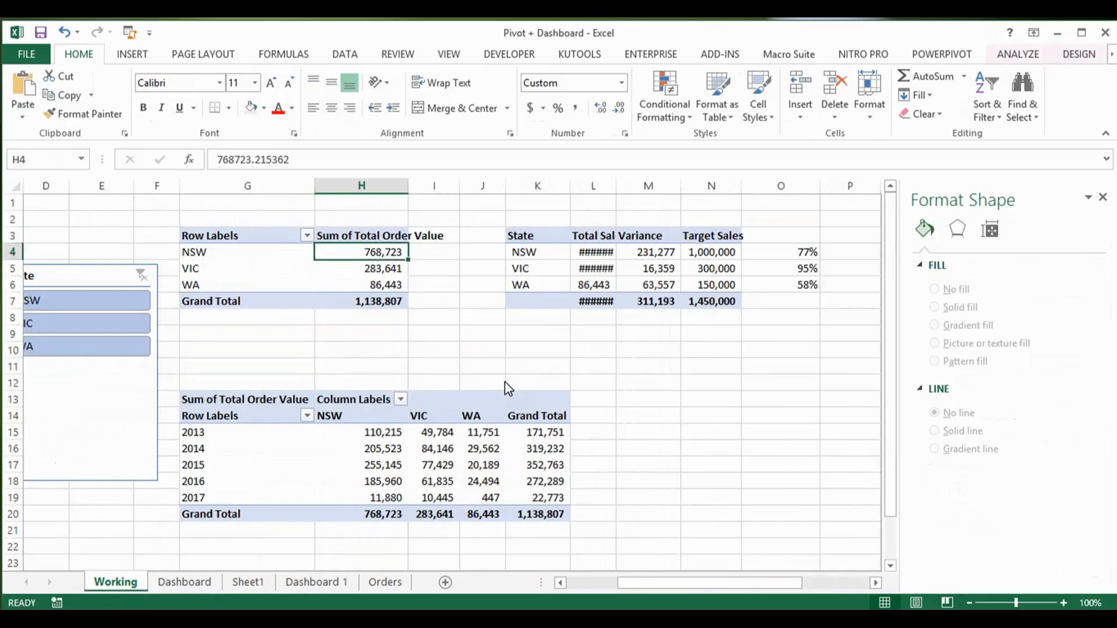
pyautogui.press('Right')
pyautogui.press('Right')
pyautogui.press('Right')
pyautogui.press('Up')
pyautogui.press('Down')
pyautogui.press('Up')
pyautogui.press('Right')
pyautogui.press('Down')
pyautogui.press('Down')
pyautogui.press('Down')
pyautogui.press('Down')
pyautogui.press('Right')
pyautogui.press('Right')
pyautogui.press('Up')
pyautogui.press('Up')
pyautogui.press('Up')
pyautogui.press('Up')
pyautogui.press('Left')
pyautogui.press('Down')
pyautogui.press('Down')
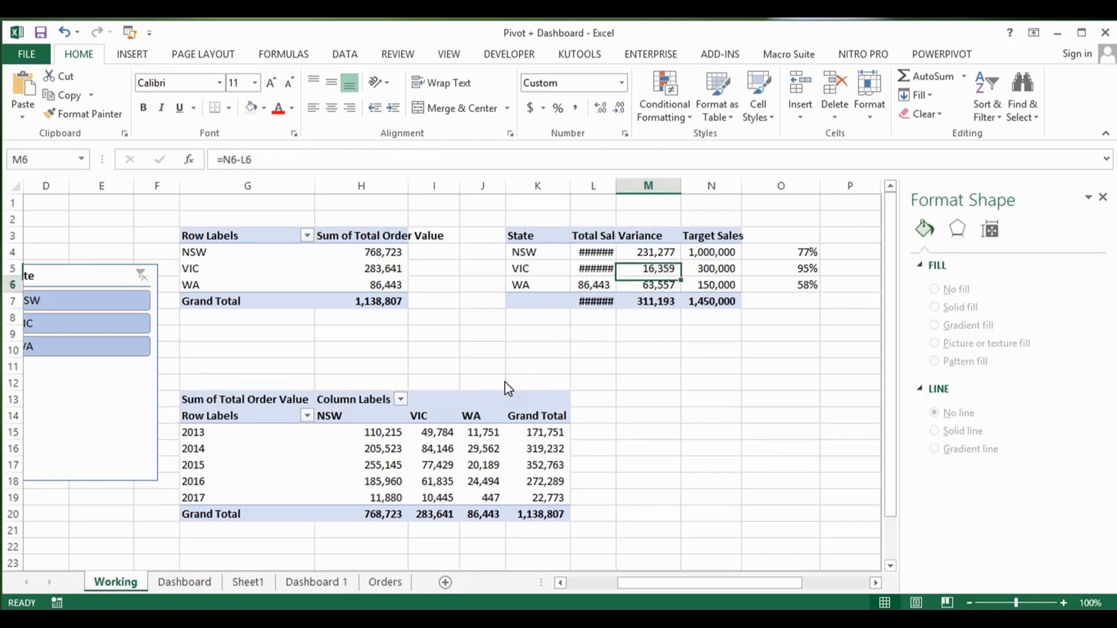
pyautogui.press('Down')
pyautogui.press('Down')
# Step: Copy the whole state target table K3:N7 on the Working sheet
pyautogui.press('Left')
pyautogui.press('Left')
pyautogui.press('Up')
pyautogui.press('Up')
pyautogui.press('Up')
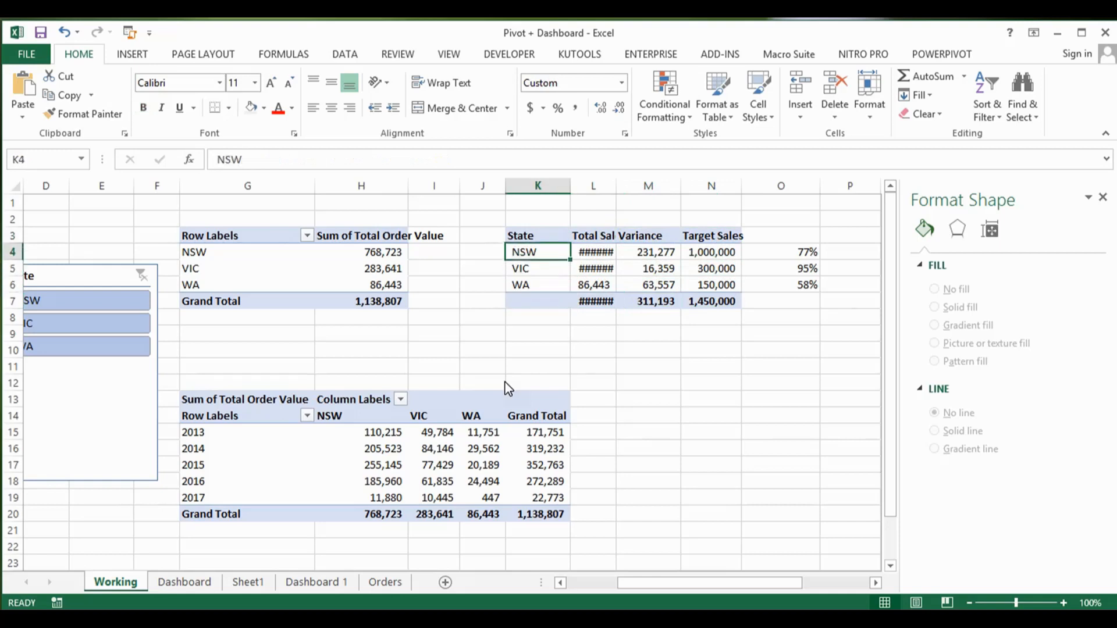
pyautogui.press('Up')
pyautogui.hotkey('shift', 'Right')
pyautogui.hotkey('shift', 'Right')
pyautogui.hotkey('shift', 'Right')
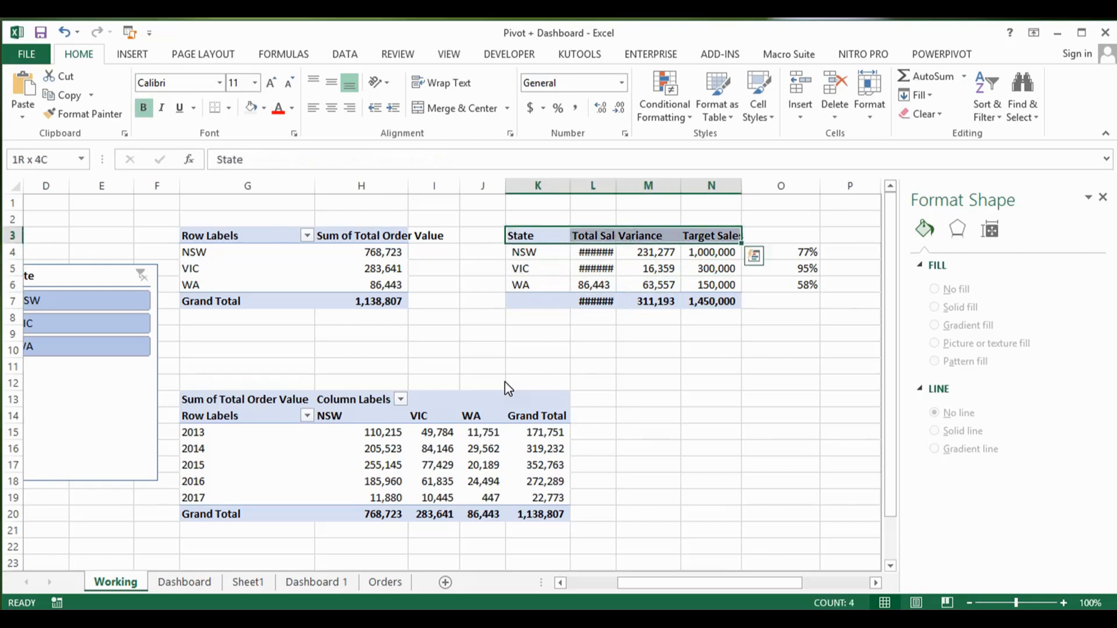
pyautogui.hotkey('shift', 'Down')
pyautogui.hotkey('shift', 'Down')
pyautogui.hotkey('shift', 'Down')
pyautogui.hotkey('shift', 'Down')
pyautogui.hotkey('ctrl', 'c')
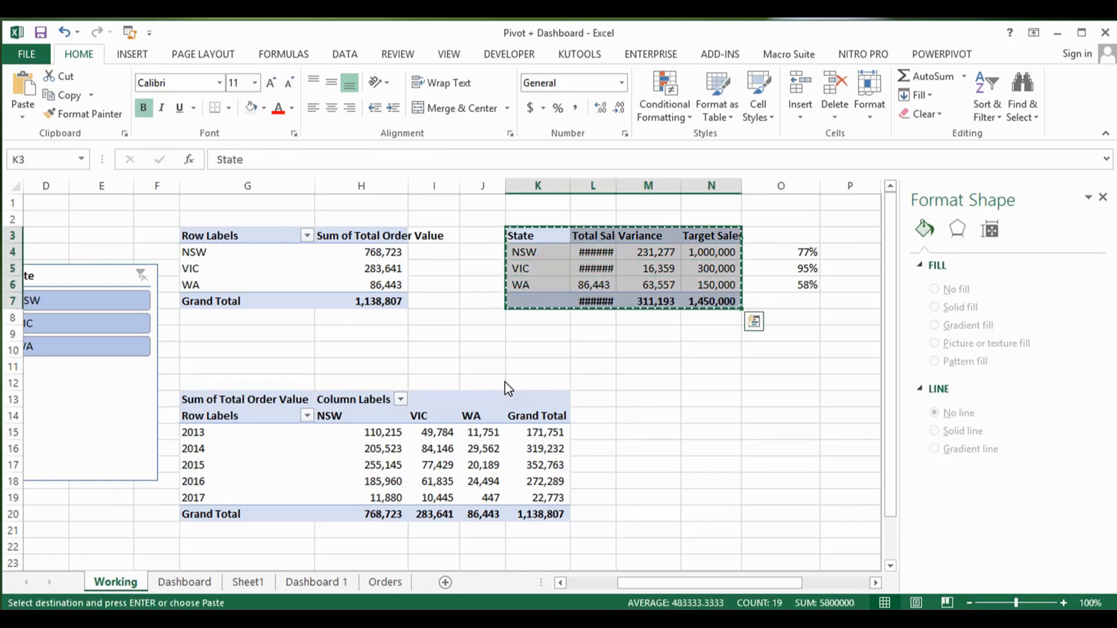
# Step: Paste the copied target table into Sheet1 starting at cell U3
pyautogui.click(308, 584)
pyautogui.click(248, 582)
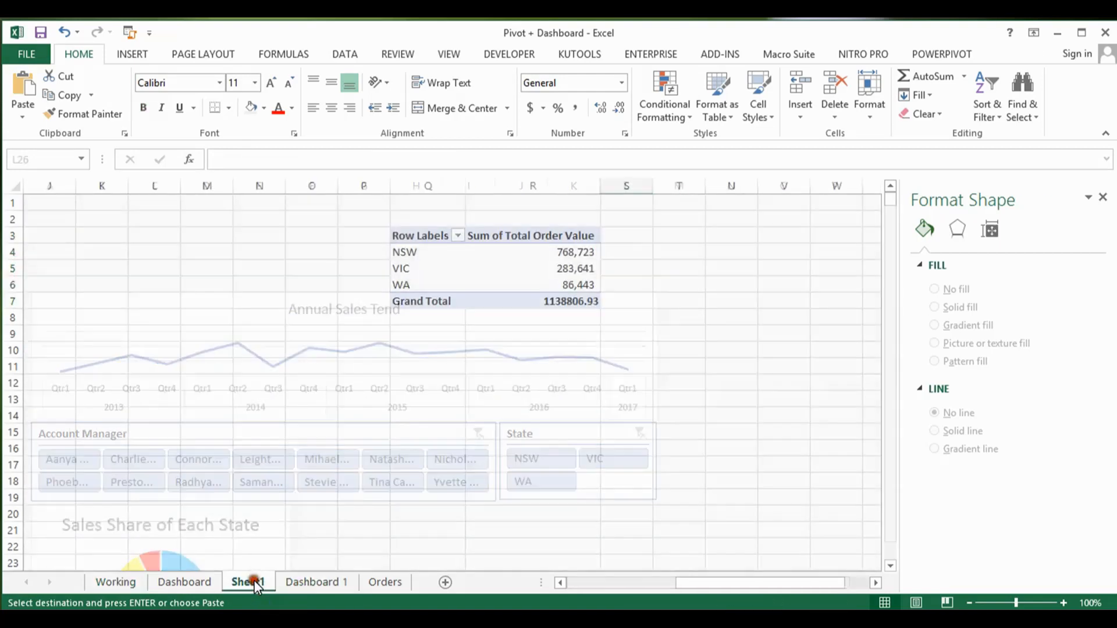
pyautogui.click(745, 240)
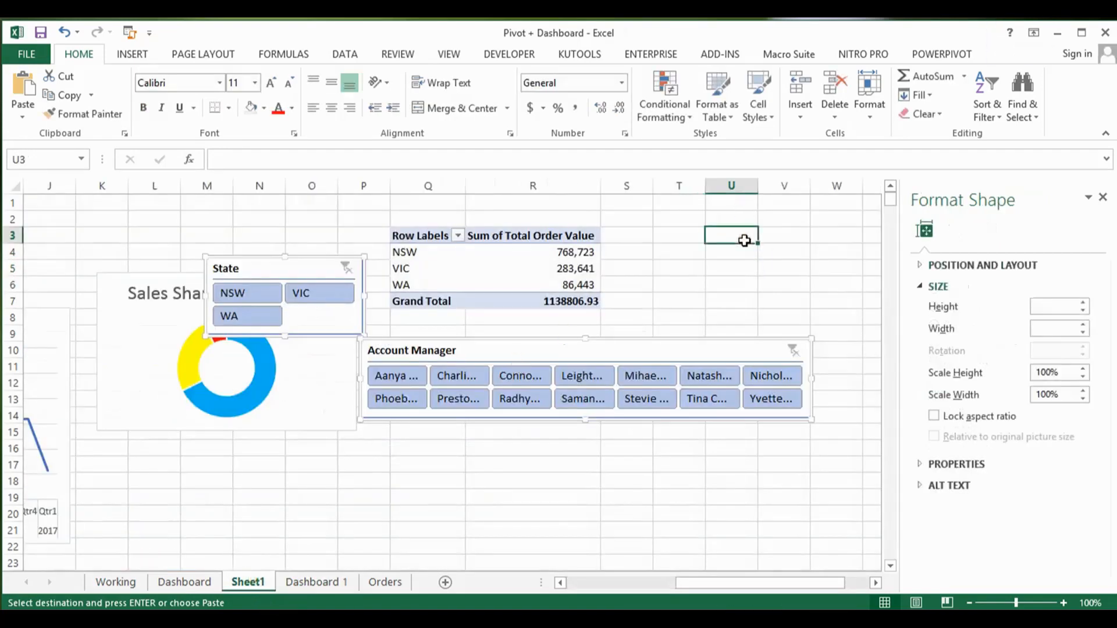
pyautogui.press('Return')
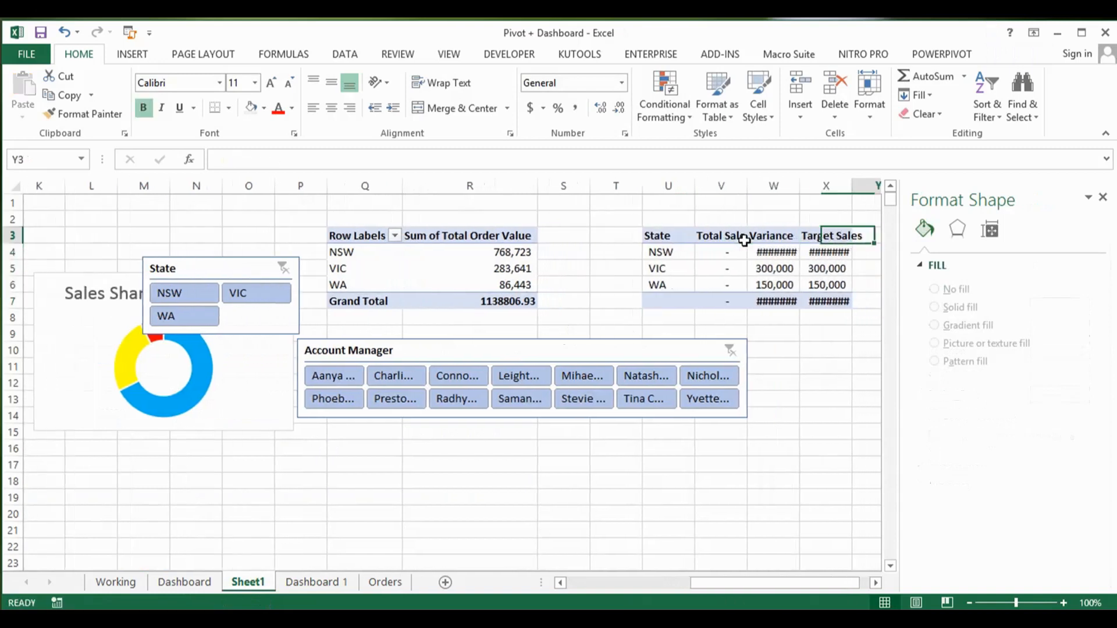
# Step: Check the pasted Total Sales lookup formulas in column V and the location of the state pivot table on Sheet1
pyautogui.press('Right')
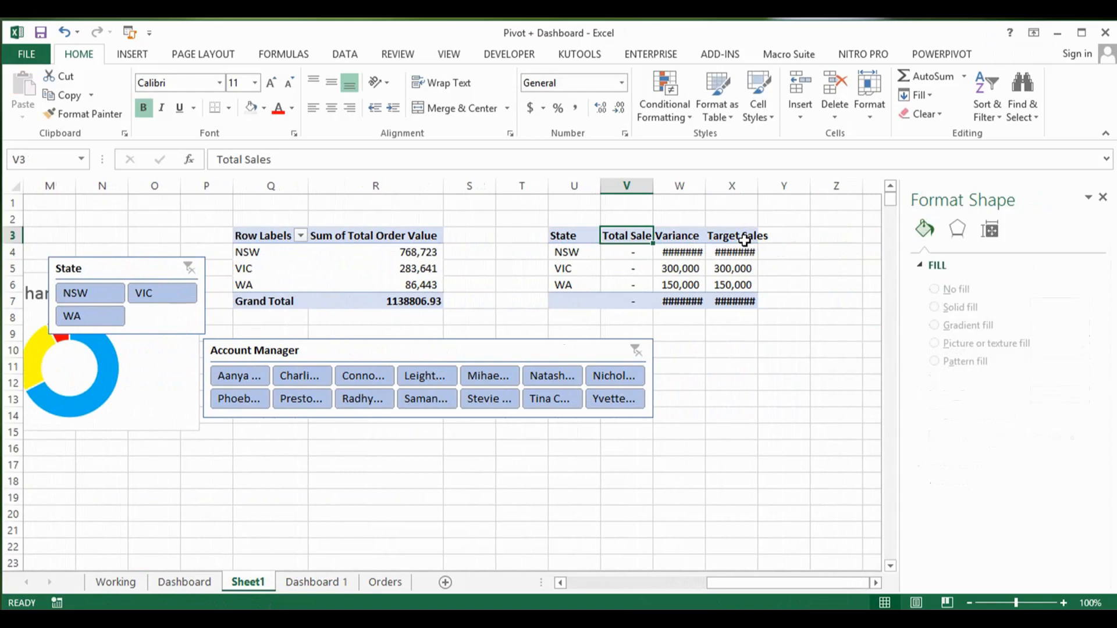
pyautogui.press('Down')
pyautogui.press('Down')
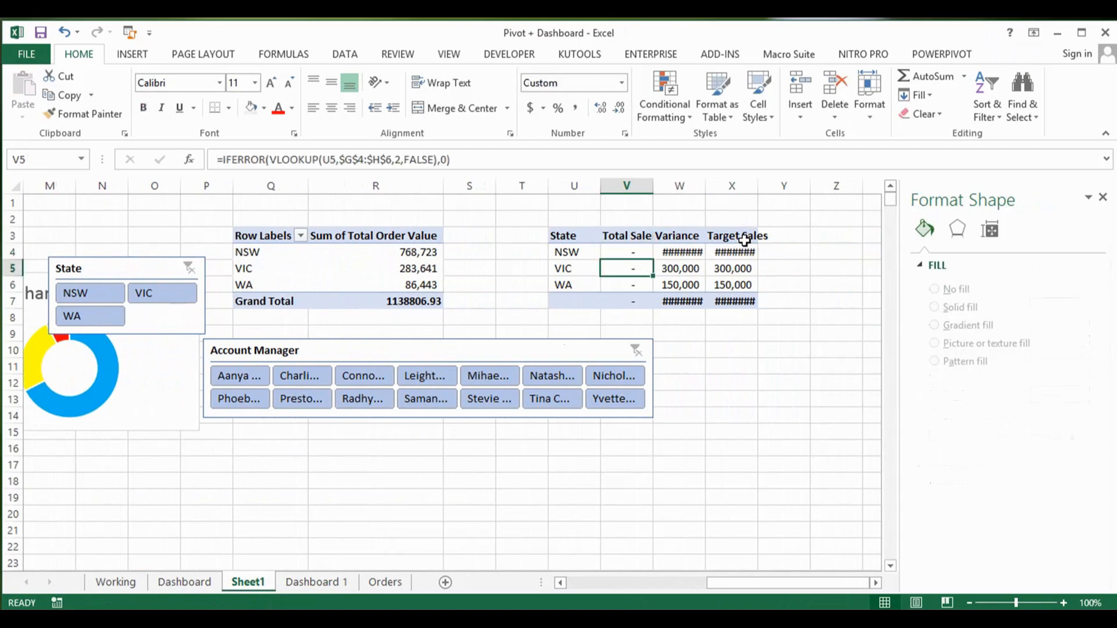
pyautogui.press('Up')
pyautogui.press('Left')
pyautogui.press('Left')
pyautogui.press('Left')
pyautogui.press('Left')
pyautogui.press('Right')
pyautogui.press('Right')
pyautogui.press('Right')
pyautogui.press('Right')
# Step: Enter the formula =VLOOKUP(U4,$Q$4:$R$6,2,FALSE) in cell V4 as the Total Sales lookup for NSW
pyautogui.write('=')
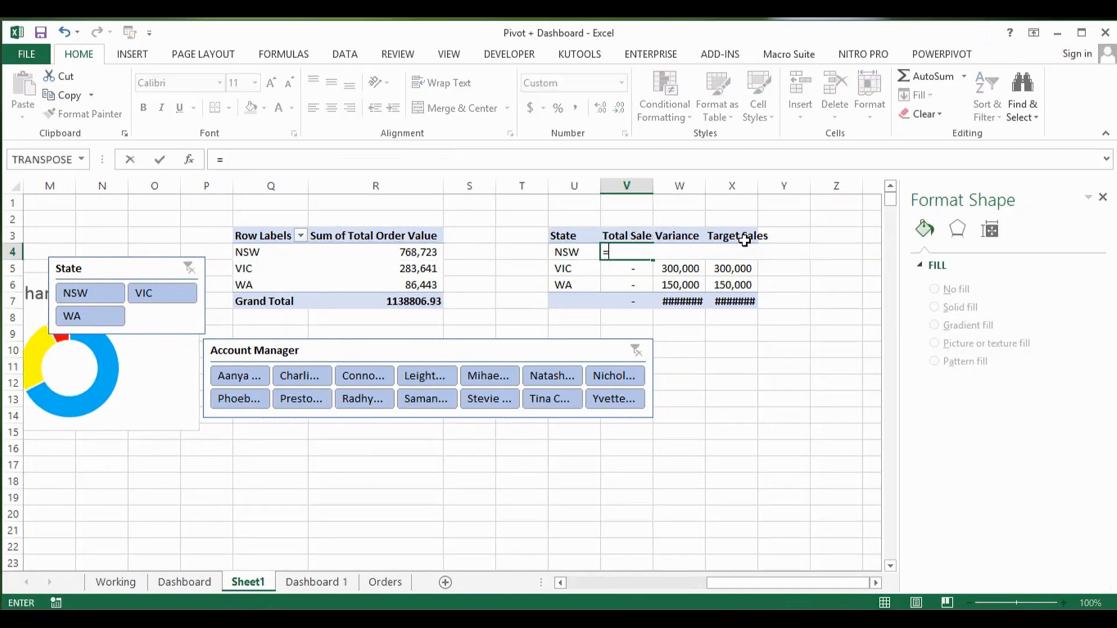
pyautogui.write('vl')
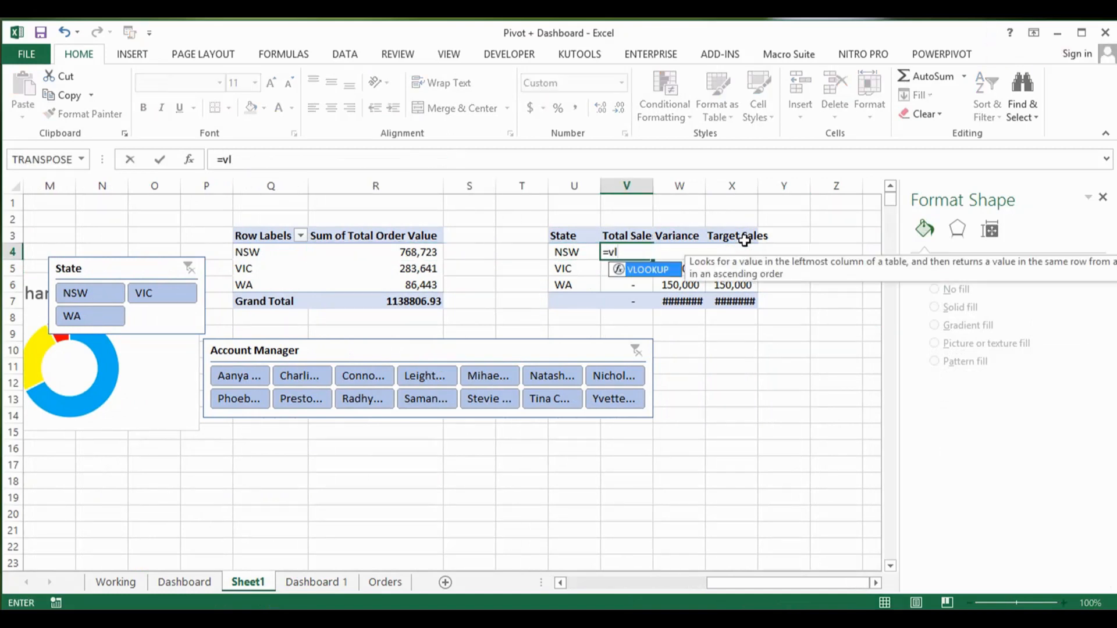
pyautogui.press('Tab')
pyautogui.press('Left')
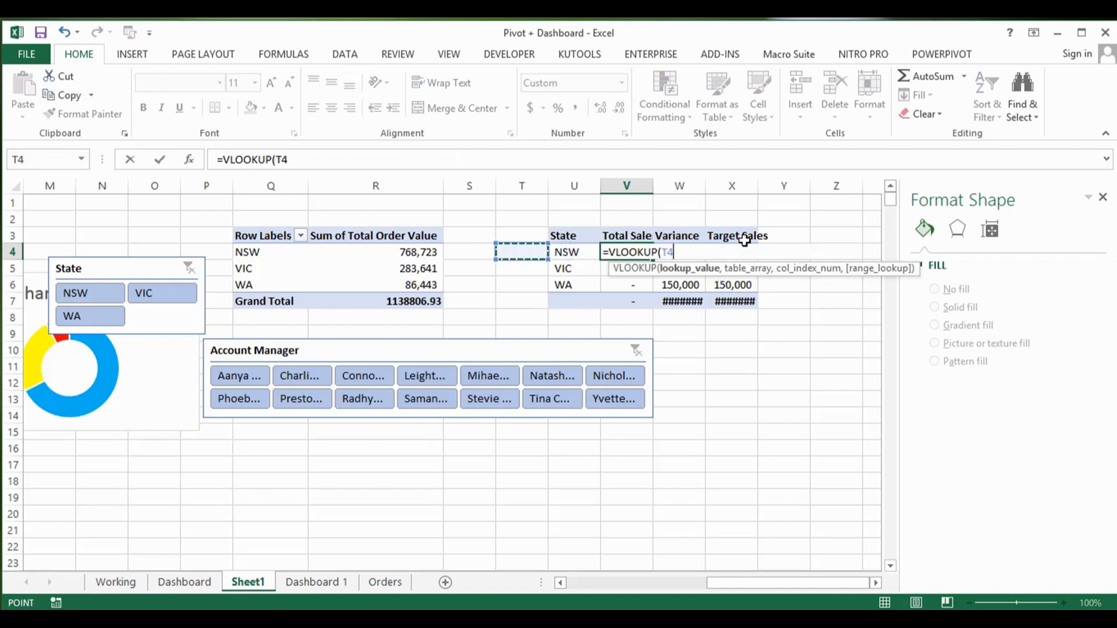
pyautogui.write(',')
pyautogui.press('Left')
pyautogui.press('Left')
pyautogui.press('Left')
pyautogui.press('Left')
pyautogui.press('Left')
pyautogui.hotkey('shift', 'Right')
pyautogui.hotkey('shift', 'Down')
pyautogui.hotkey('shift', 'Down')
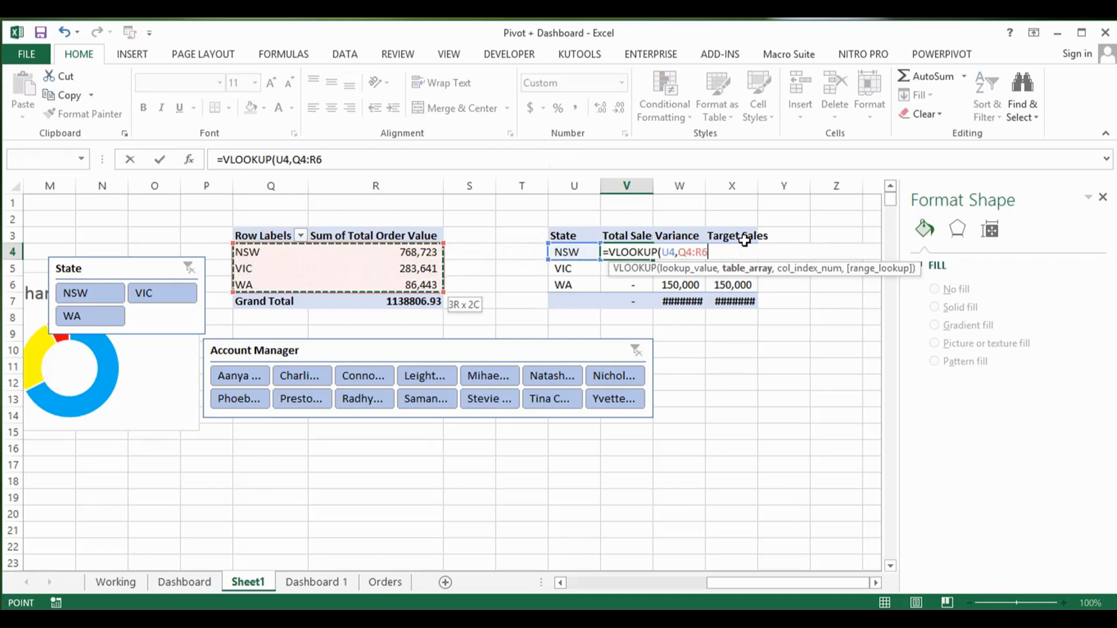
pyautogui.press('F4')
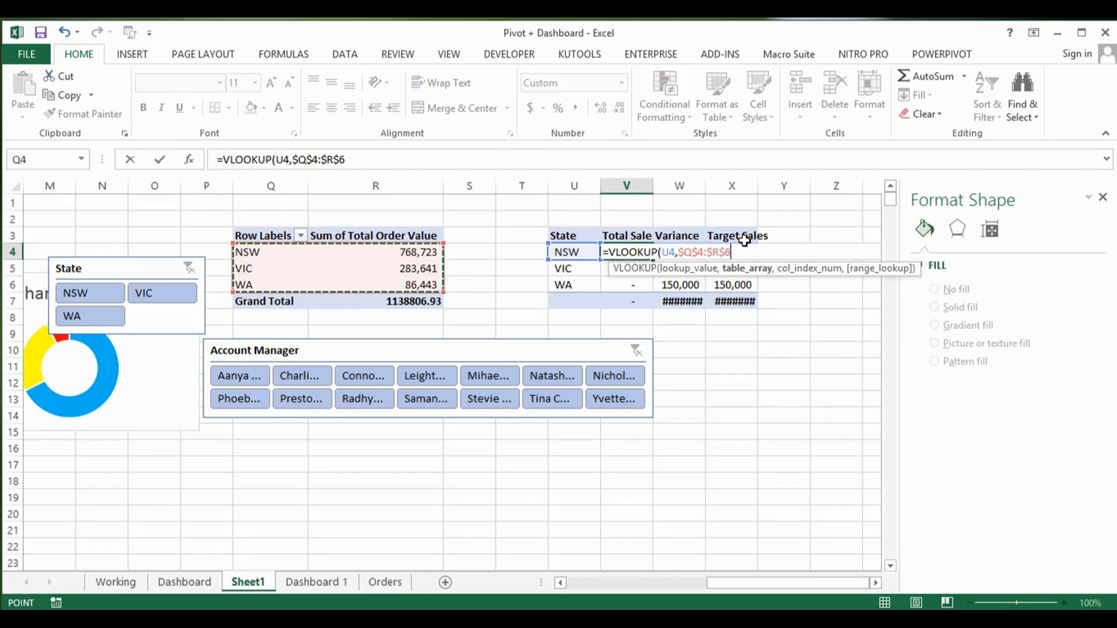
pyautogui.write(',')
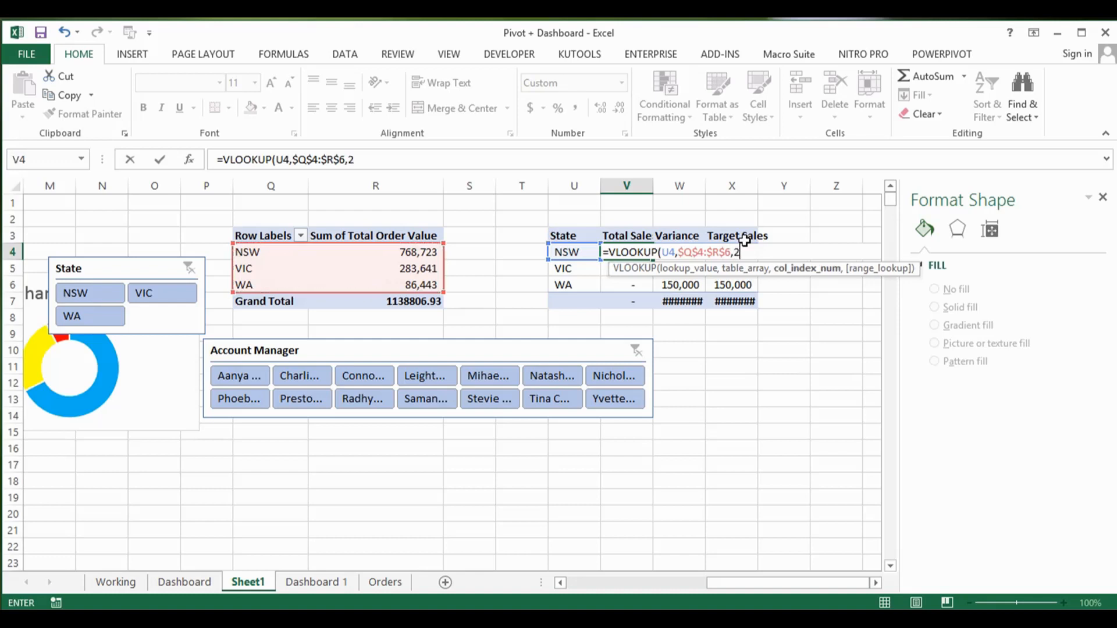
pyautogui.write('2,')
pyautogui.press('Down')
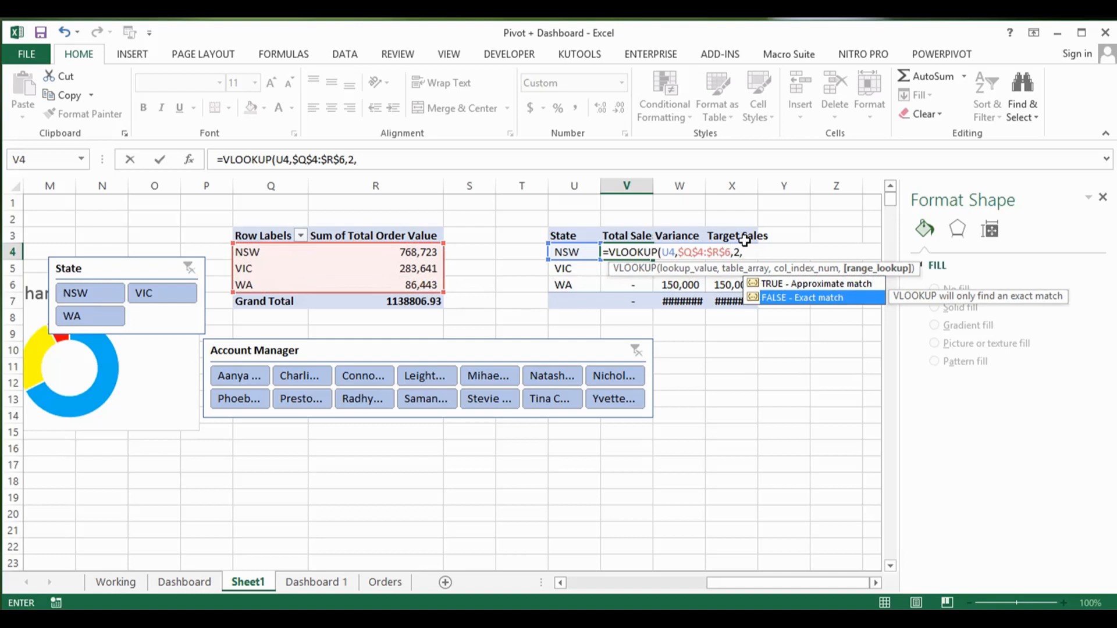
pyautogui.press('Tab')
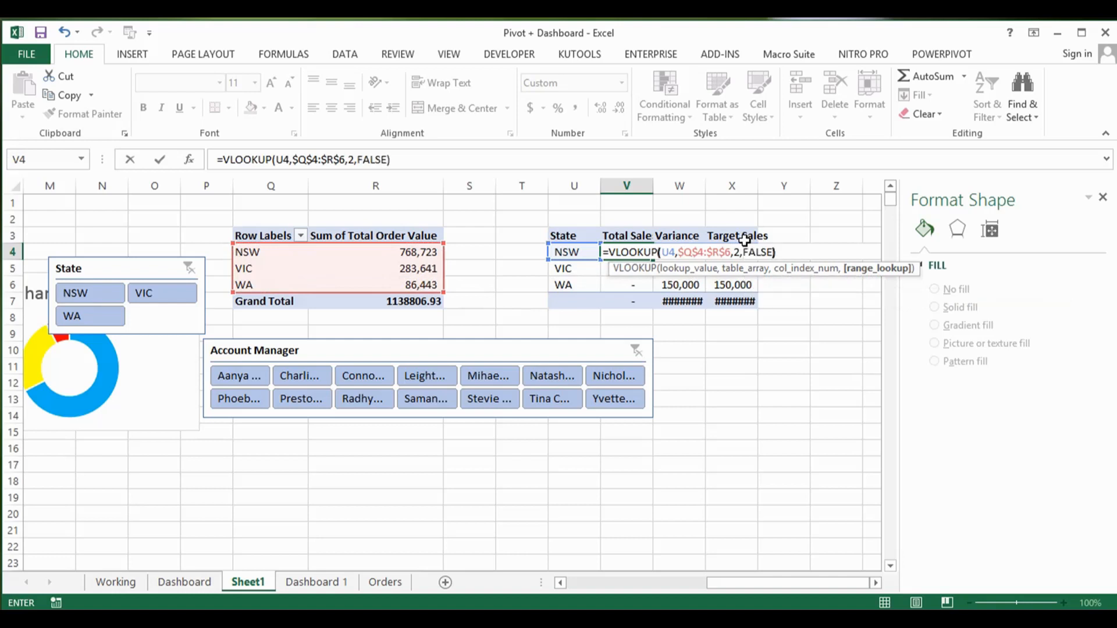
pyautogui.press('Return')
# Step: Fill the Total Sales lookup formula from V4 down through V6 for VIC and WA
pyautogui.press('Up')
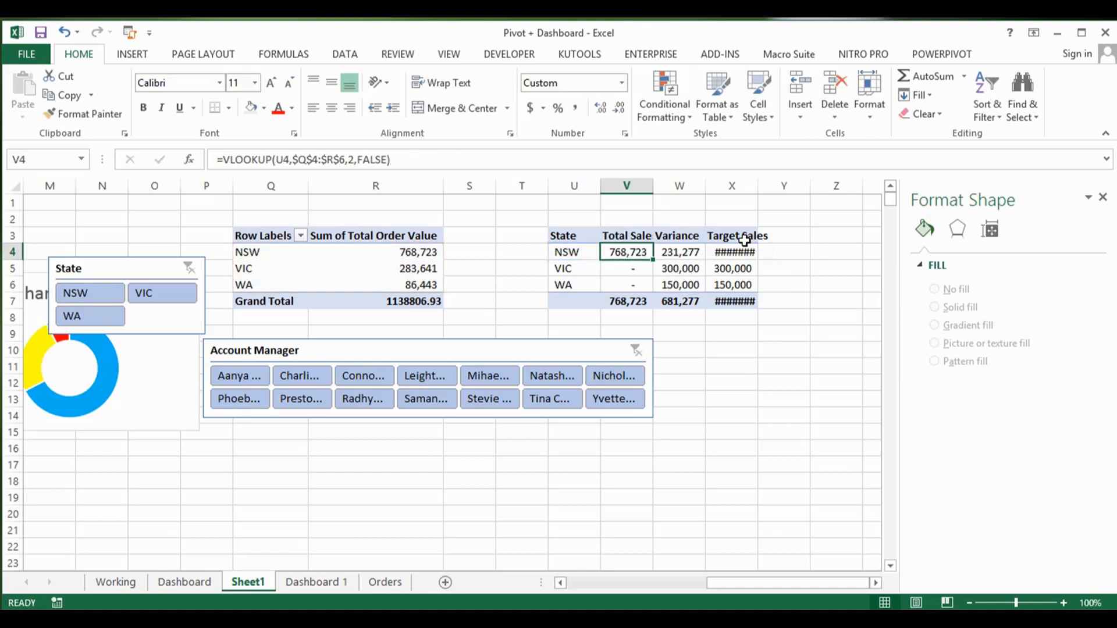
pyautogui.hotkey('shift', 'Down')
pyautogui.hotkey('shift', 'Down')
pyautogui.hotkey('ctrl', 'd')
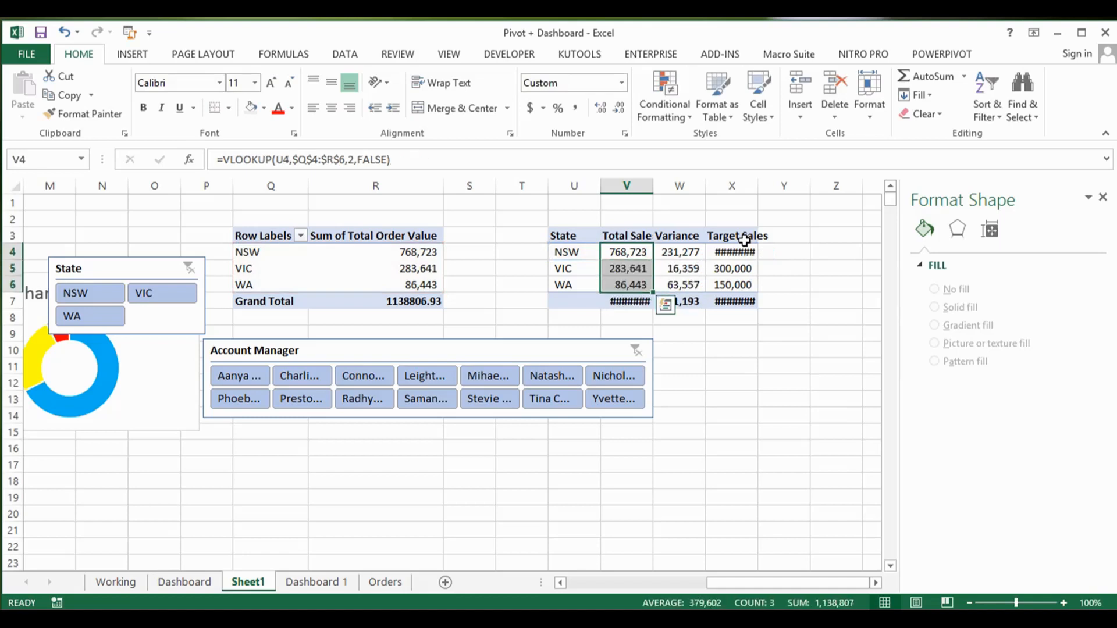
pyautogui.press('Down')
pyautogui.press('Down')
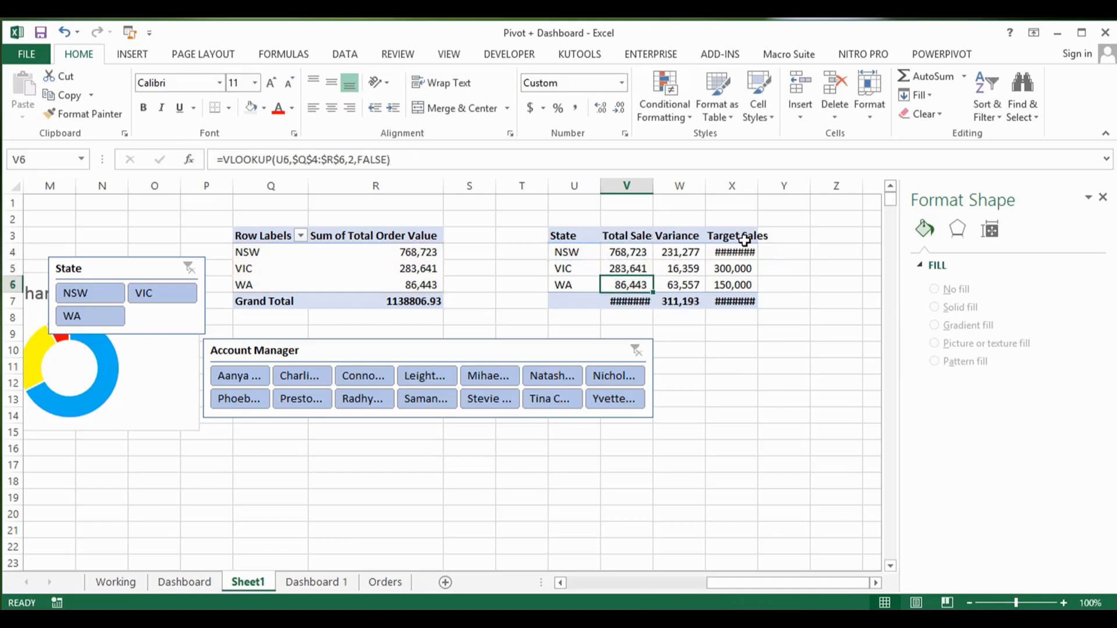
# Step: Widen columns X and V so the full Target Sales and Total Sales headers and figures fit
pyautogui.press('Right')
pyautogui.press('Up')
pyautogui.press('Up')
pyautogui.press('Right')
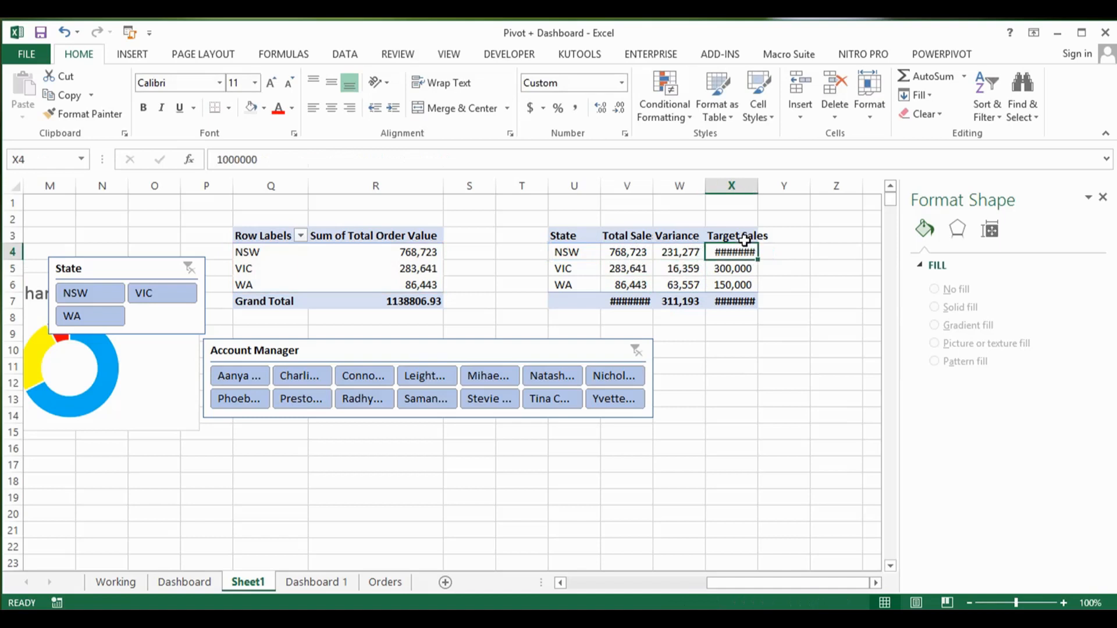
pyautogui.doubleClick(758, 186)
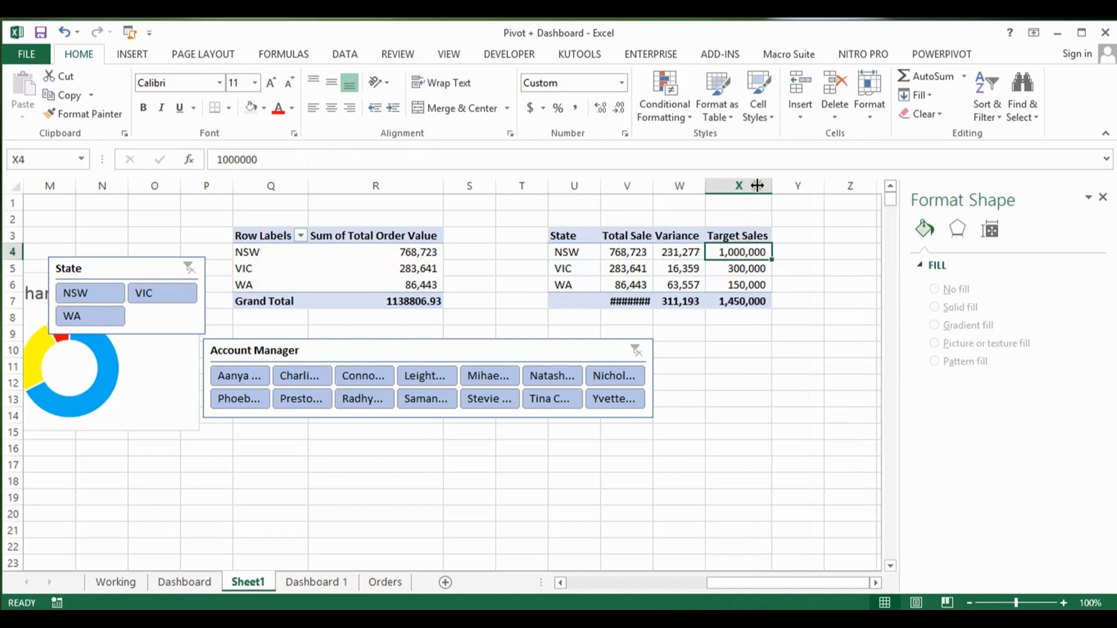
pyautogui.click(737, 271)
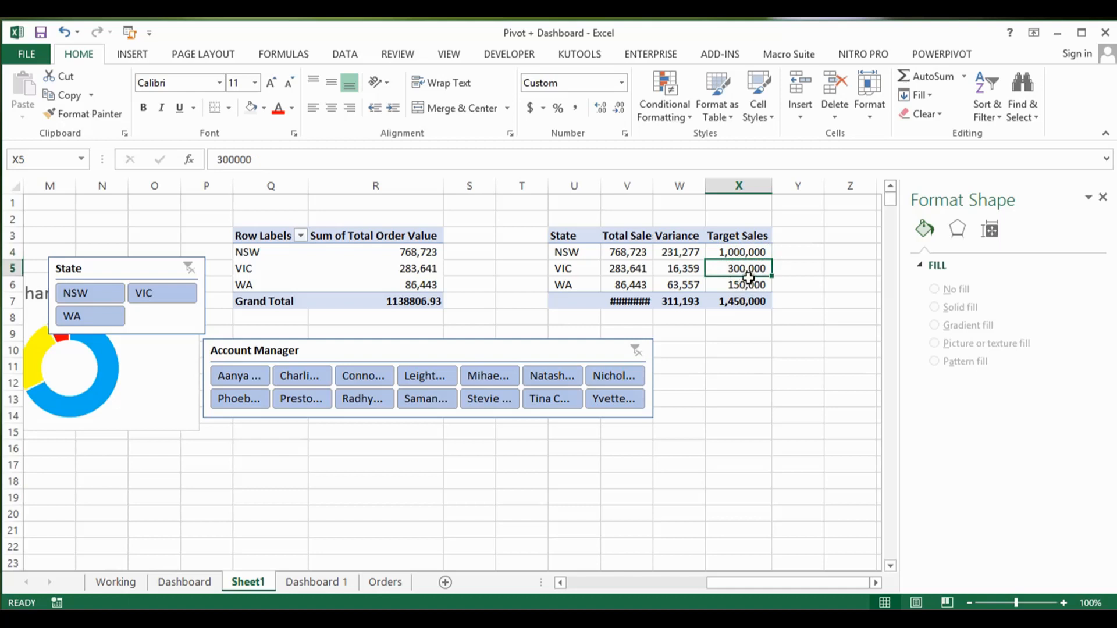
pyautogui.click(743, 286)
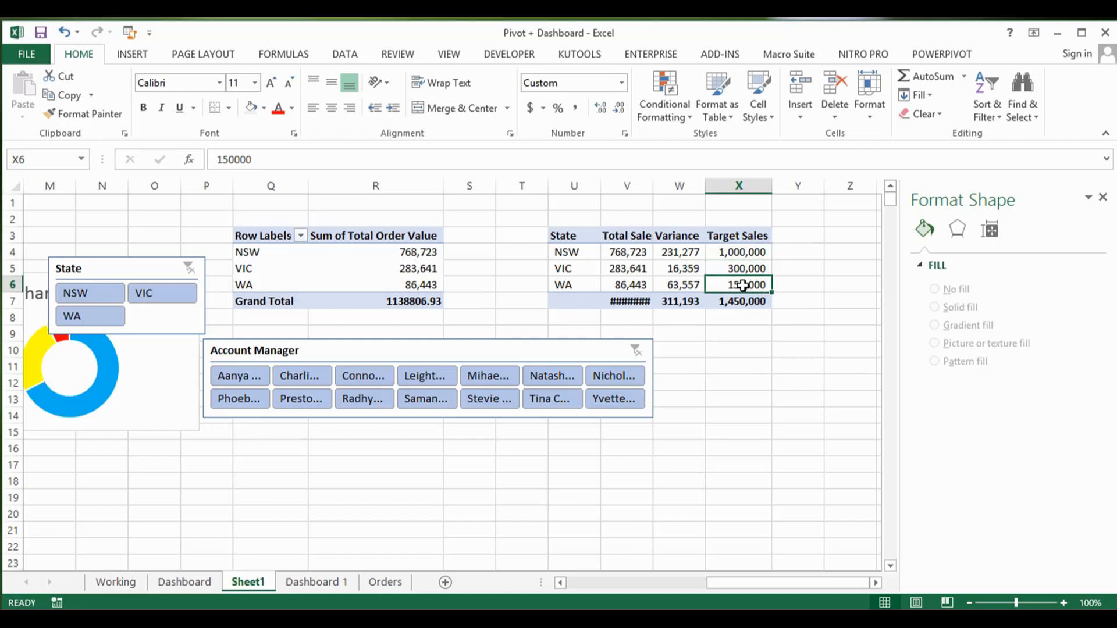
pyautogui.moveTo(654, 184); pyautogui.dragTo(663, 182)
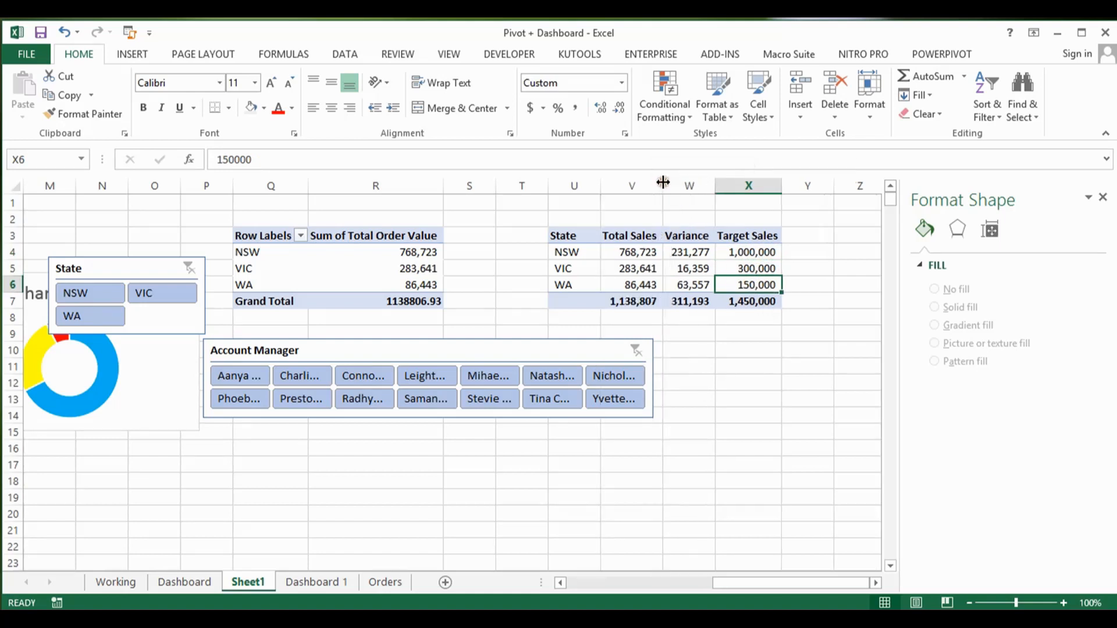
# Step: Try a doughnut chart built from the whole state target table, and delete it
pyautogui.click(658, 272)
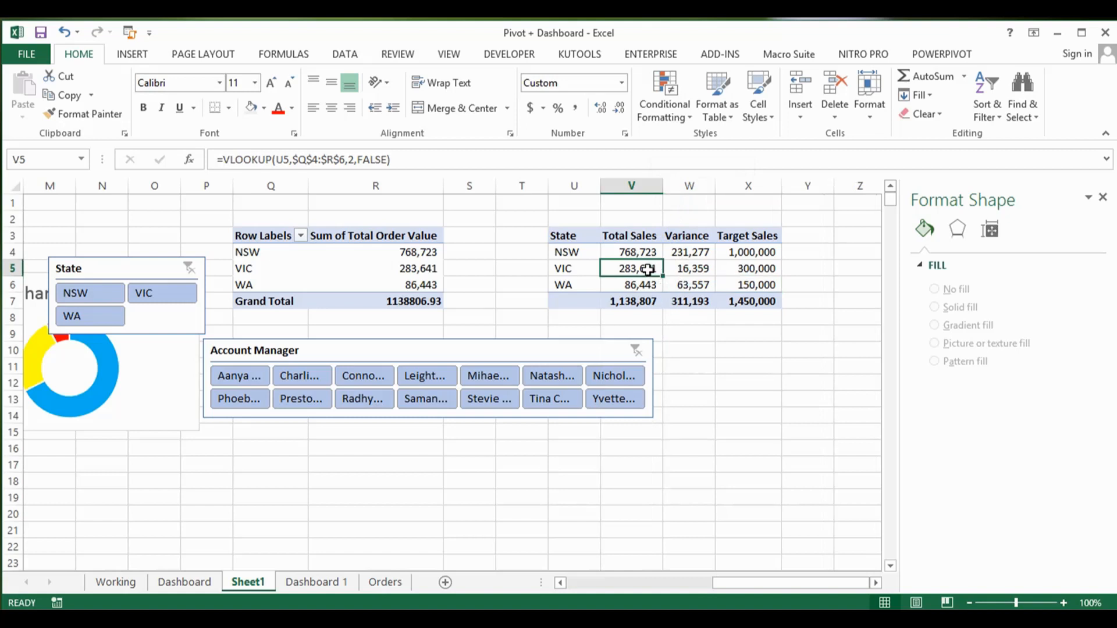
pyautogui.click(135, 53)
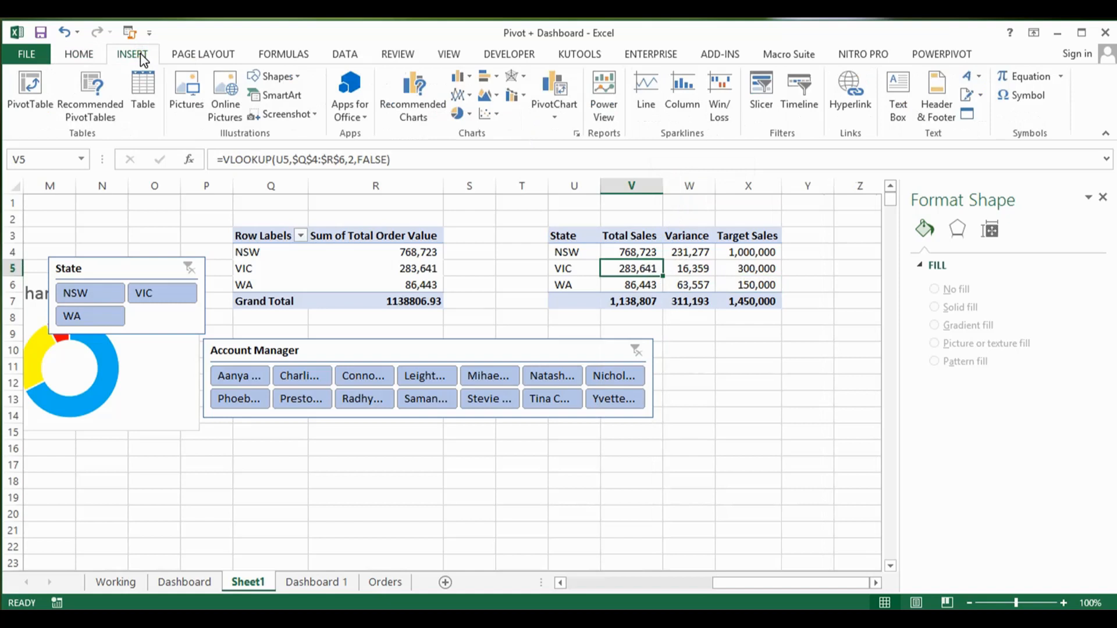
pyautogui.click(459, 116)
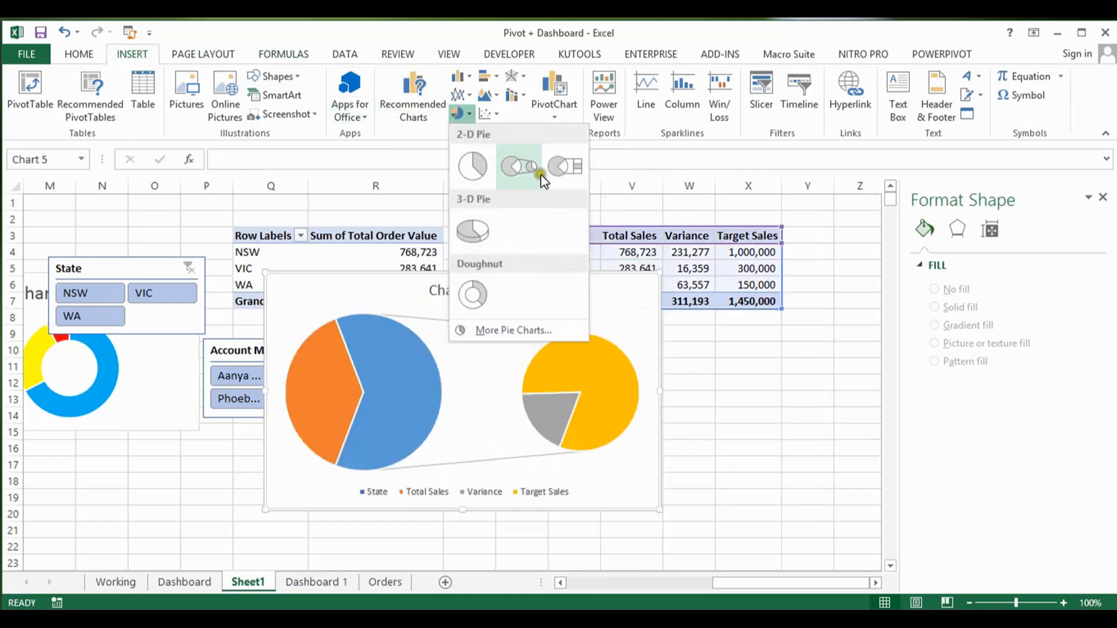
pyautogui.click(474, 294)
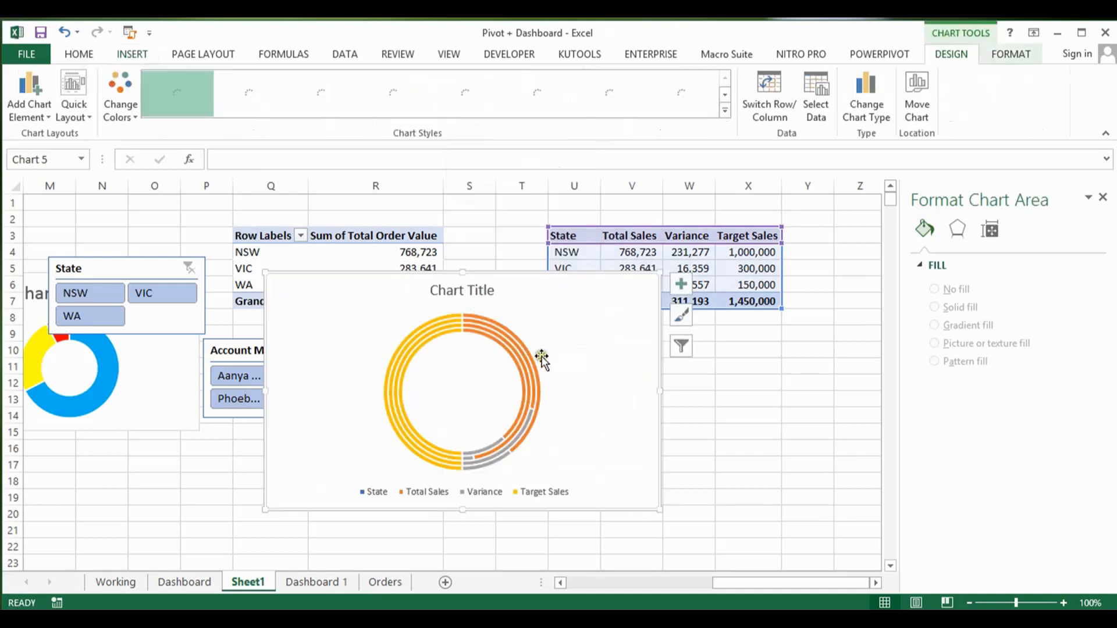
pyautogui.click(502, 341)
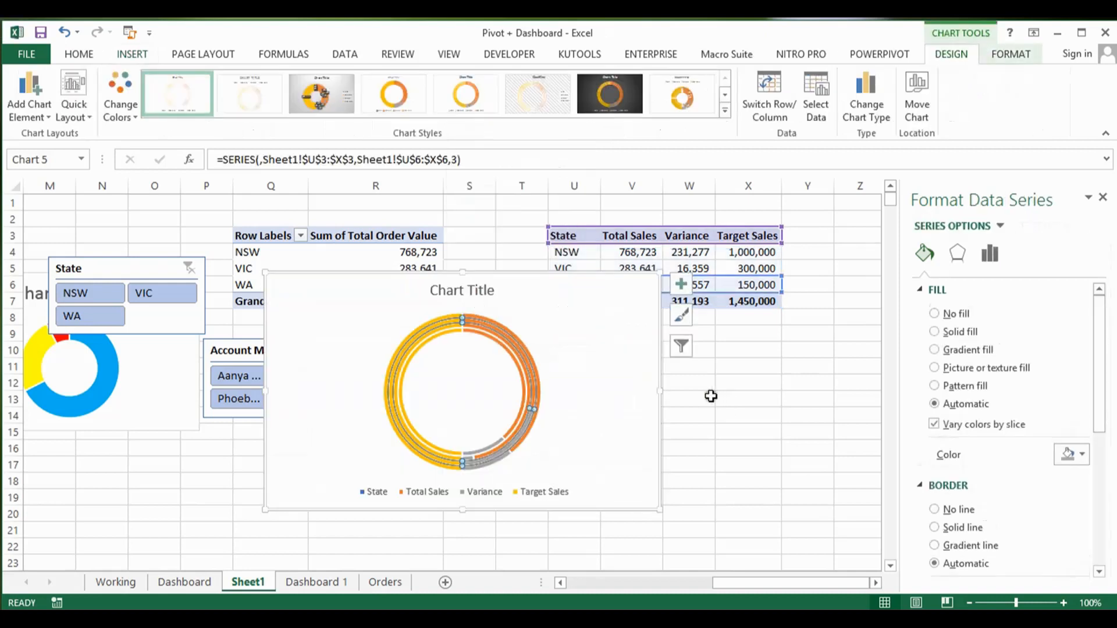
pyautogui.click(625, 278)
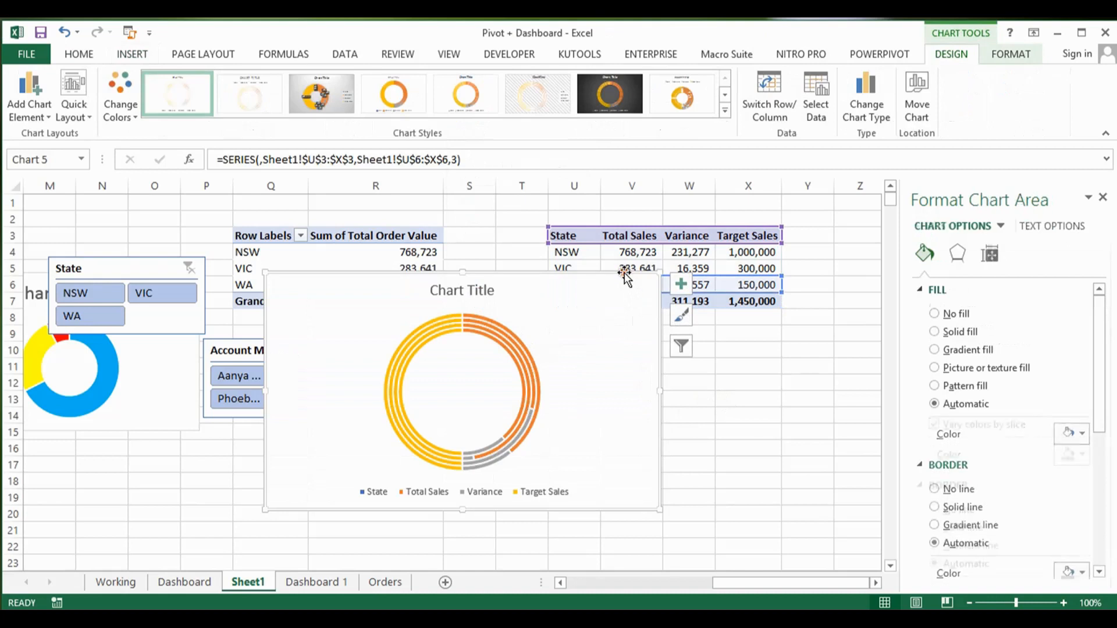
pyautogui.press('Delete')
# Step: Insert an empty doughnut chart from a blank cell, placed below the state target table, and open its data source selection
pyautogui.click(674, 251)
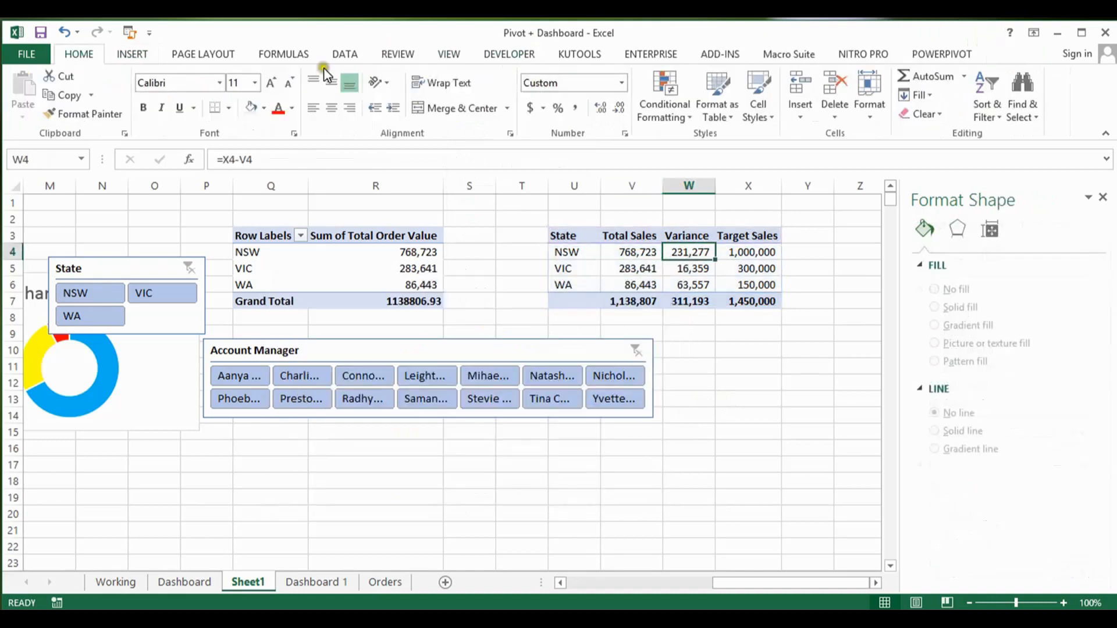
pyautogui.click(689, 326)
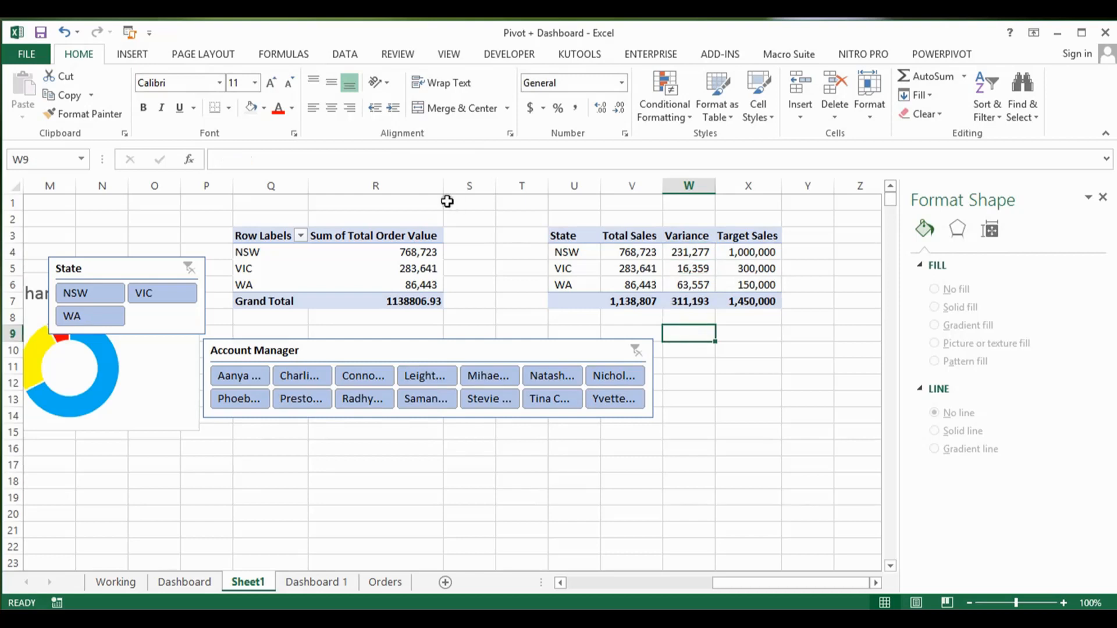
pyautogui.click(131, 55)
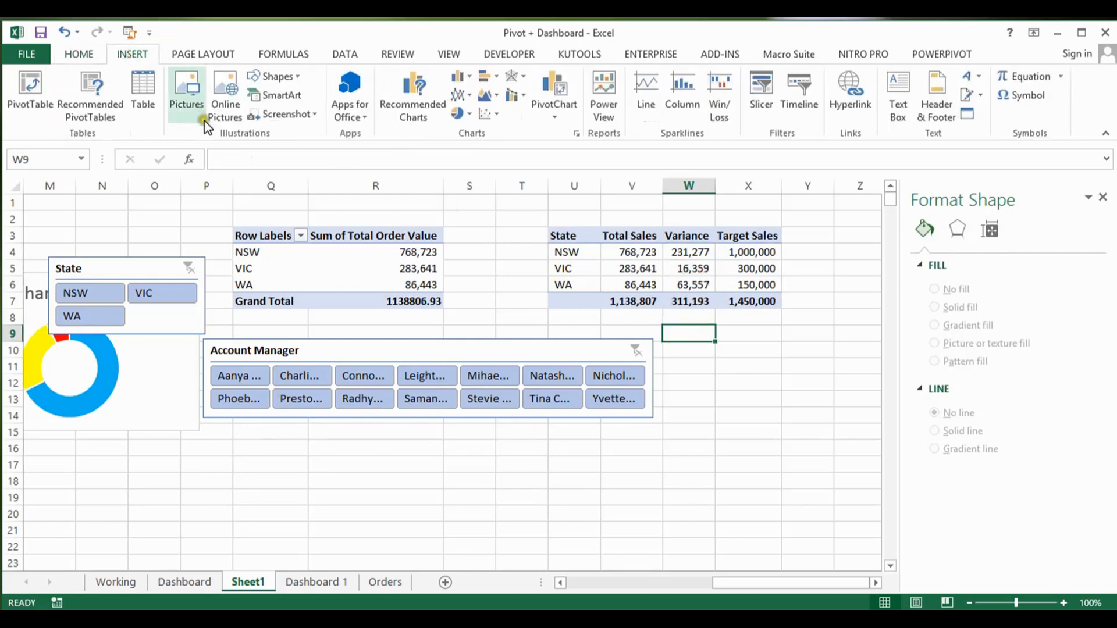
pyautogui.click(463, 114)
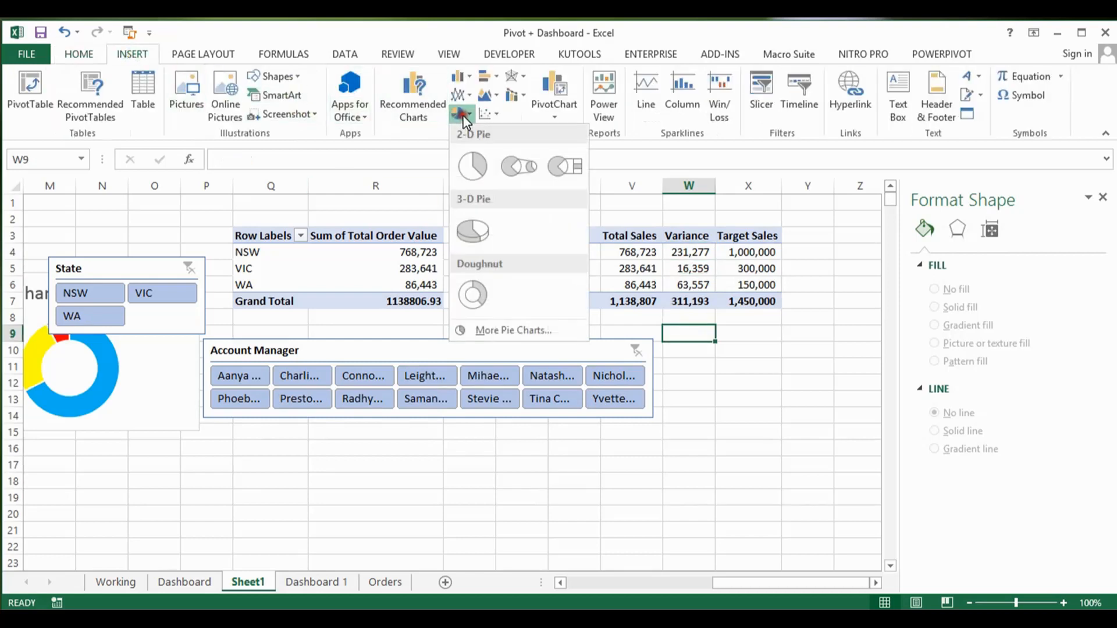
pyautogui.click(472, 295)
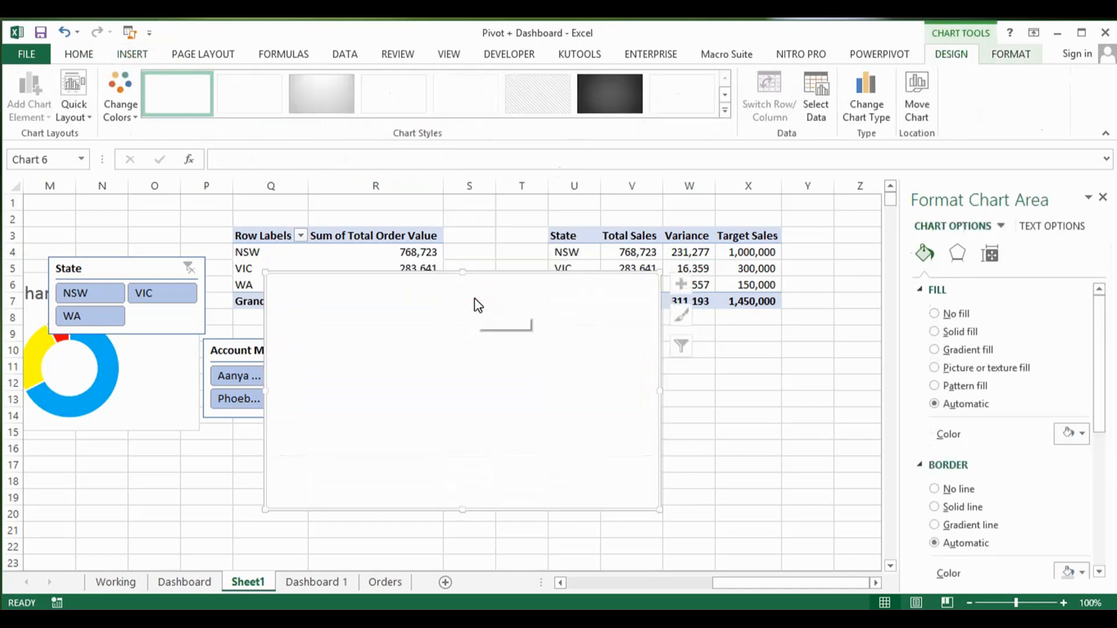
pyautogui.moveTo(477, 272); pyautogui.dragTo(641, 324)
pyautogui.click(816, 93)
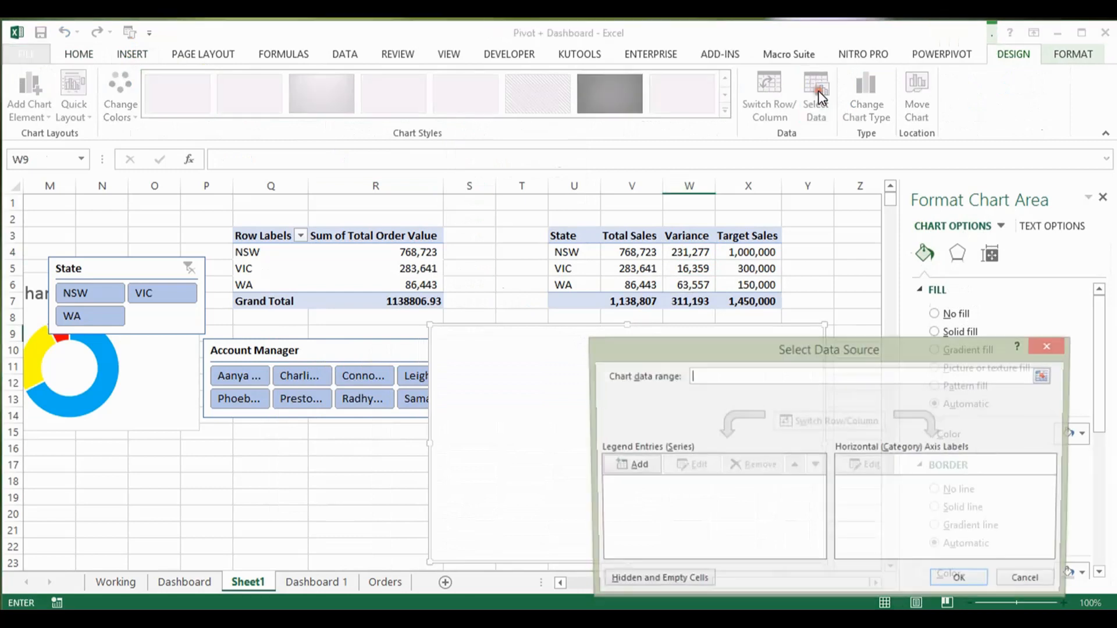
pyautogui.click(637, 468)
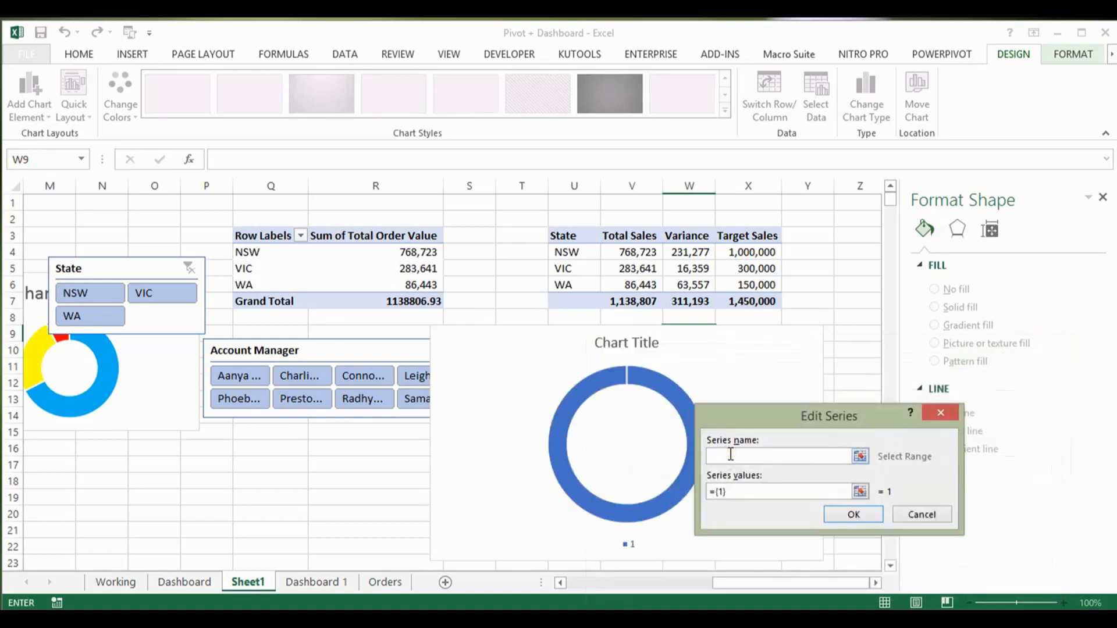
pyautogui.click(588, 252)
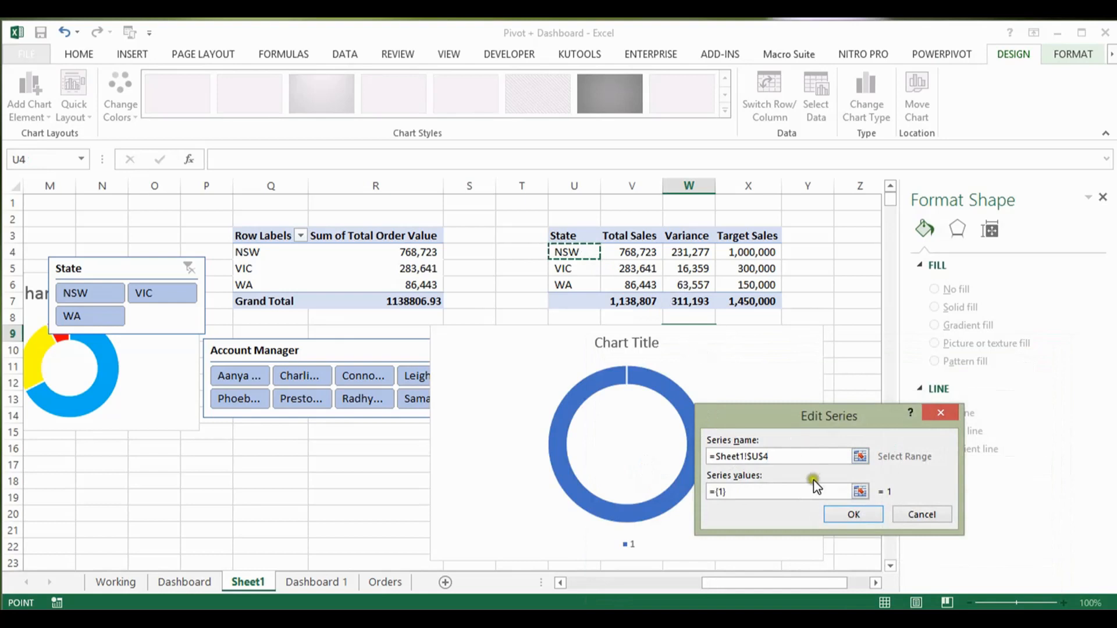
pyautogui.click(801, 493)
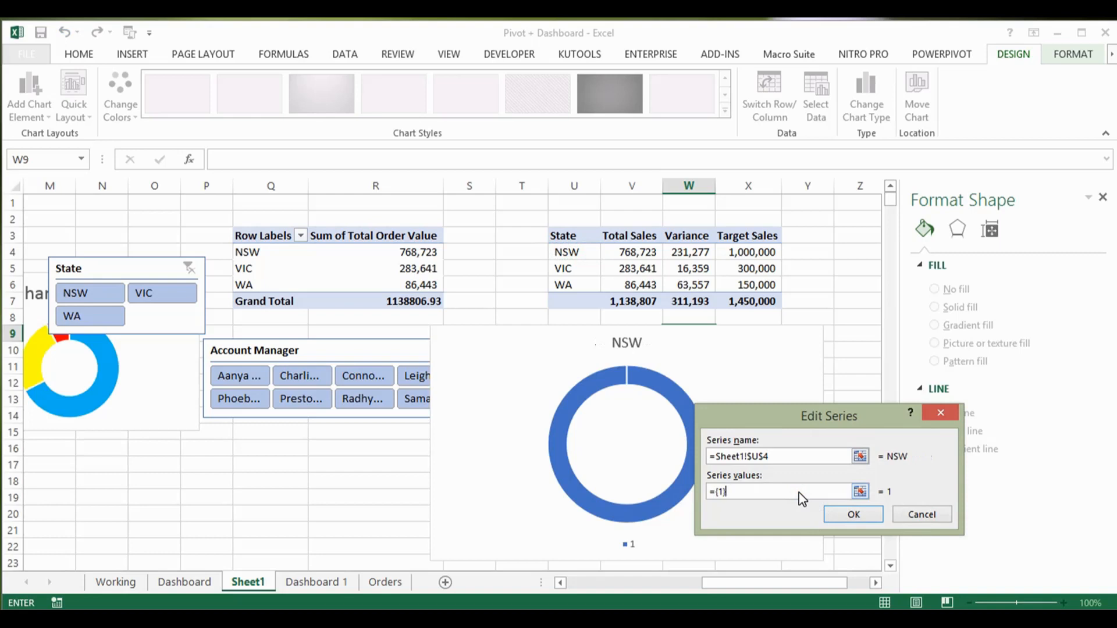
pyautogui.moveTo(831, 493); pyautogui.dragTo(841, 483)
pyautogui.write('+')
pyautogui.click(581, 251)
pyautogui.moveTo(582, 250); pyautogui.dragTo(727, 250)
pyautogui.click(850, 463)
pyautogui.click(859, 271)
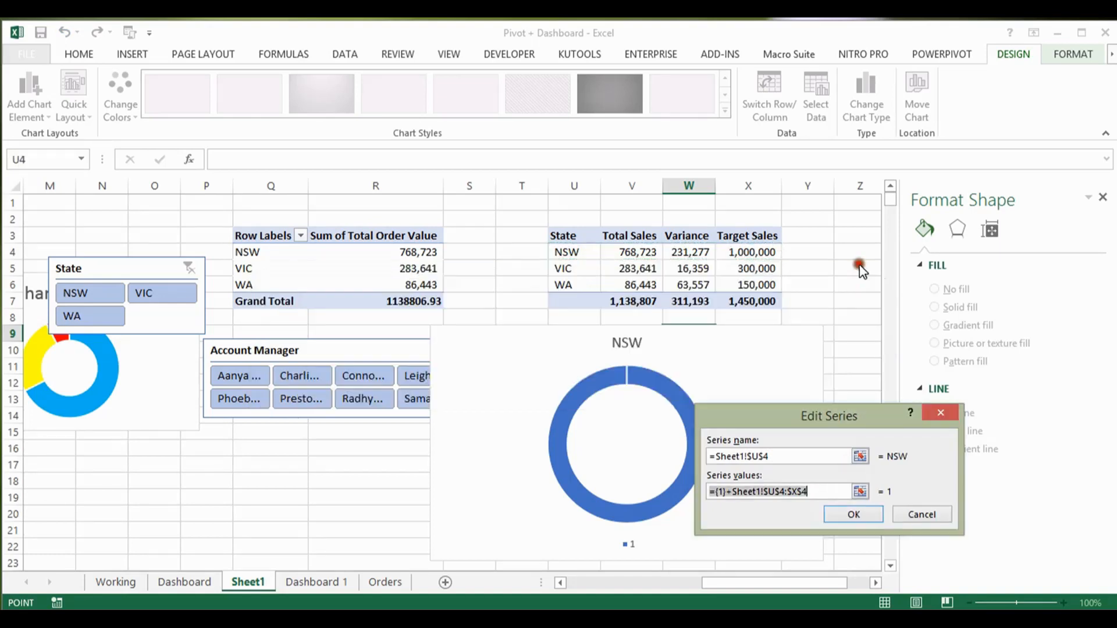
pyautogui.click(821, 455)
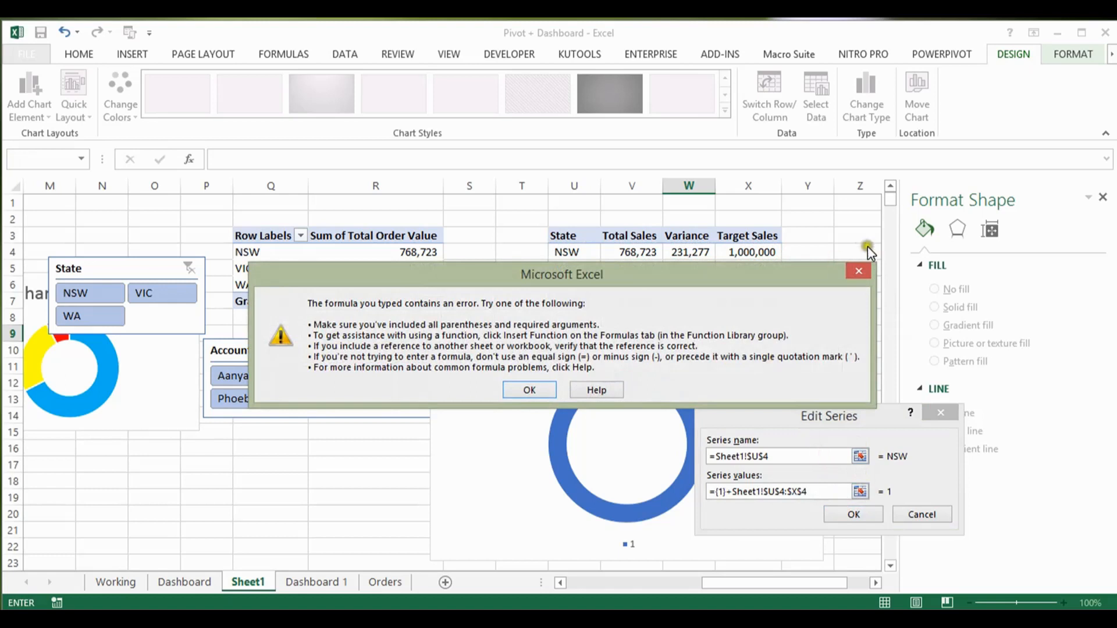
pyautogui.click(859, 273)
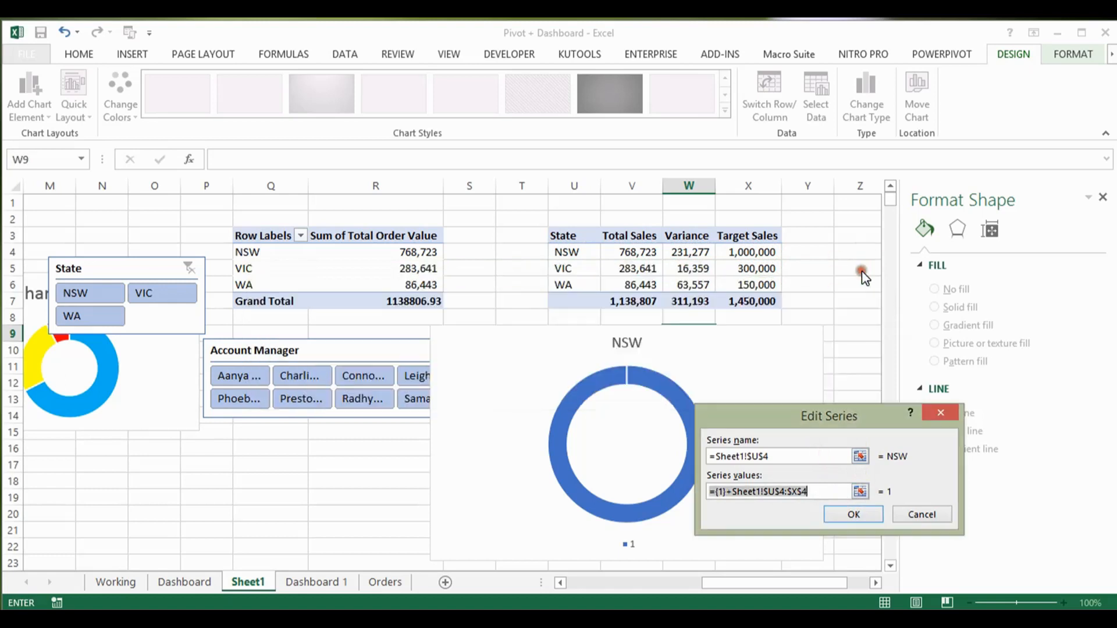
pyautogui.click(922, 514)
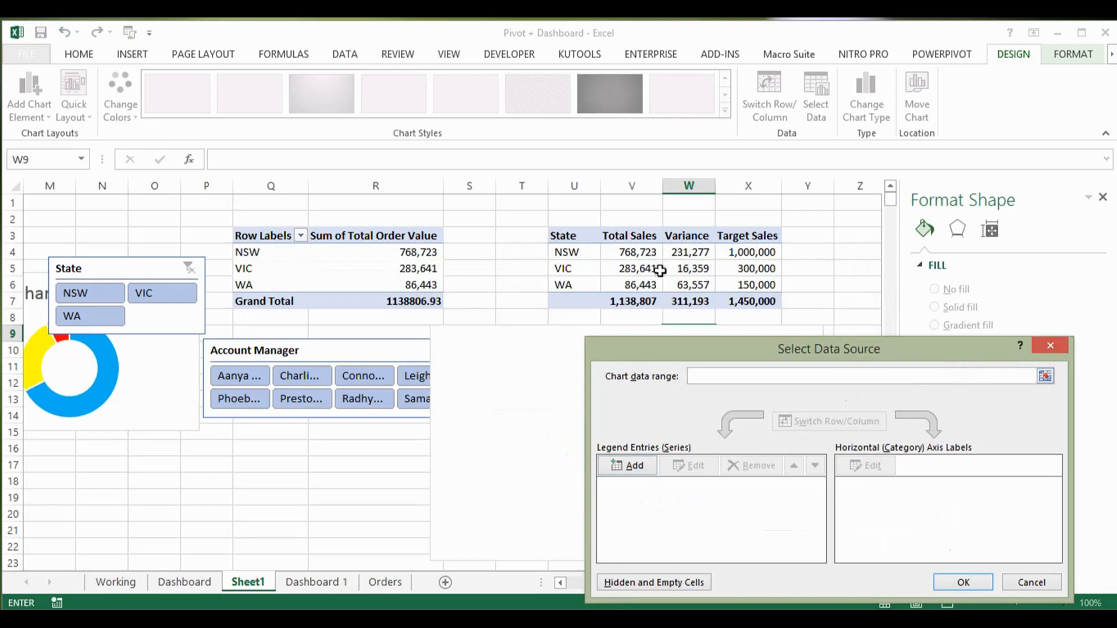
# Step: Set the doughnut chart's source to the NSW row and limit its values to Total Sales and Variance, range U4:W4
pyautogui.moveTo(595, 254); pyautogui.dragTo(718, 249)
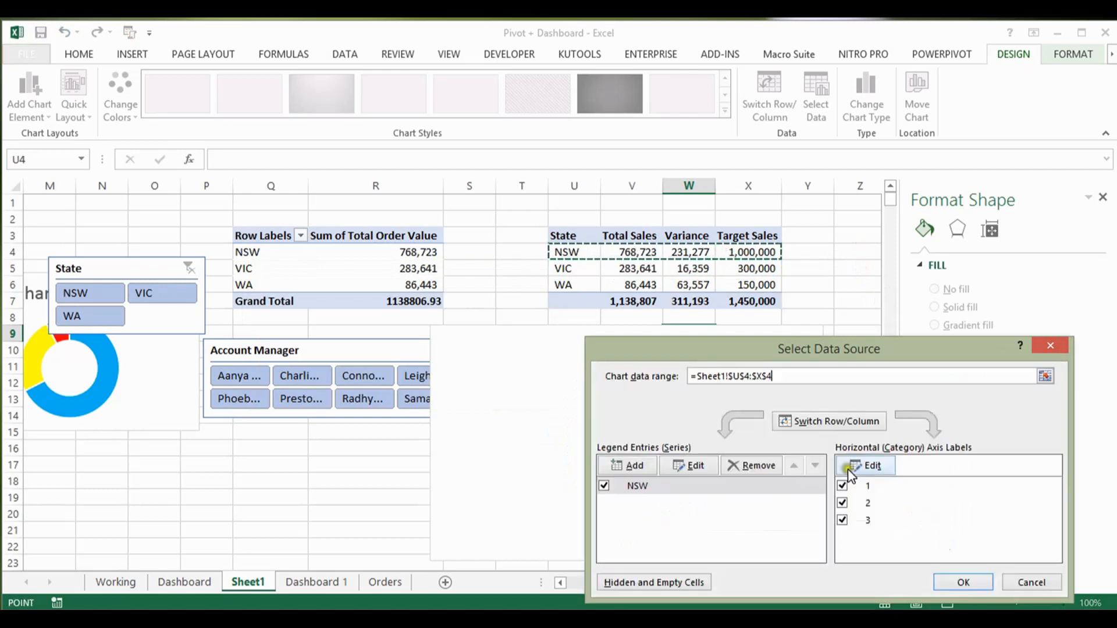
pyautogui.click(968, 582)
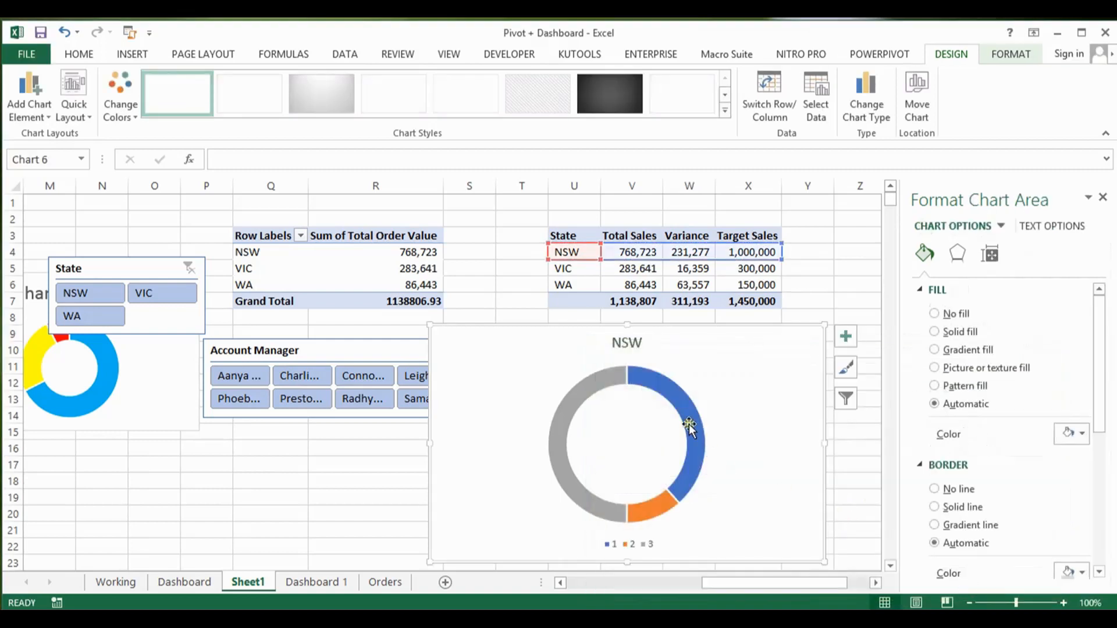
pyautogui.click(671, 393)
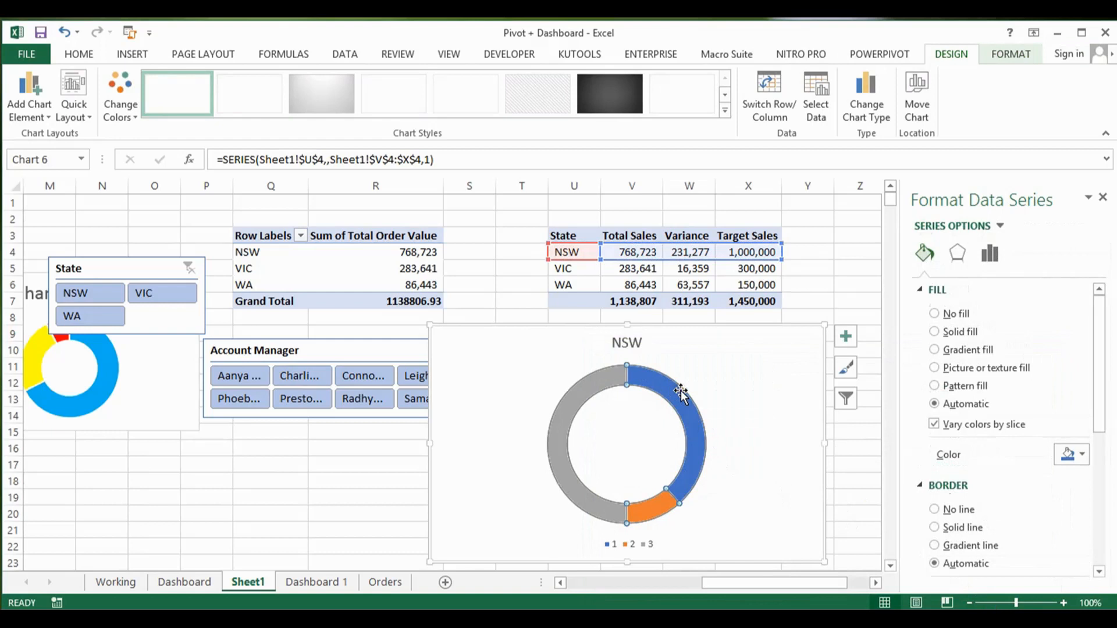
pyautogui.moveTo(781, 259); pyautogui.dragTo(727, 255)
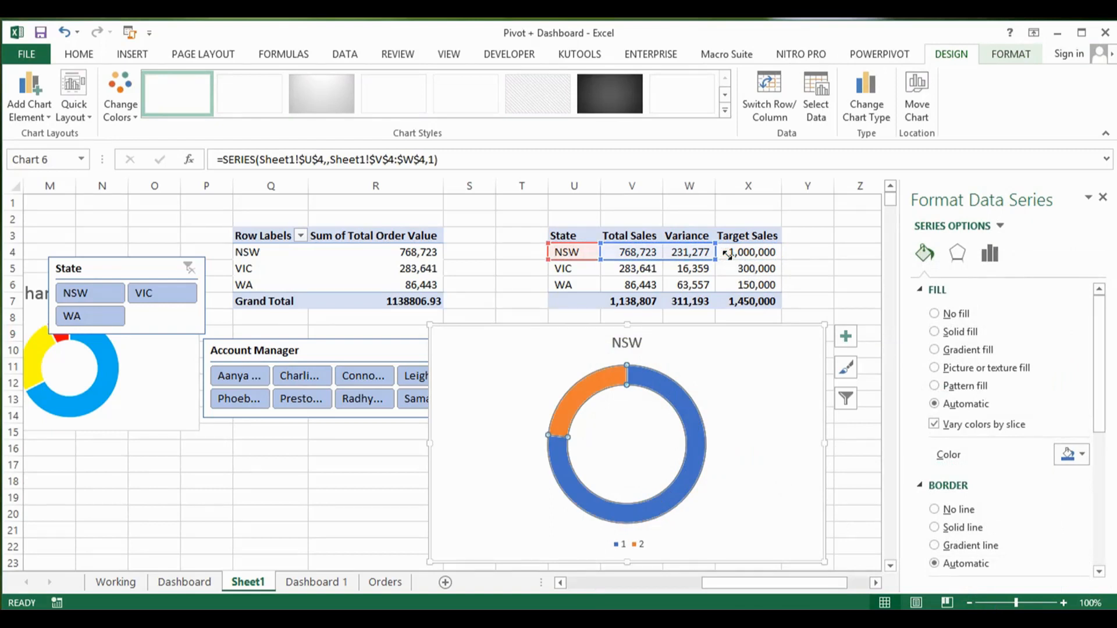
pyautogui.click(730, 379)
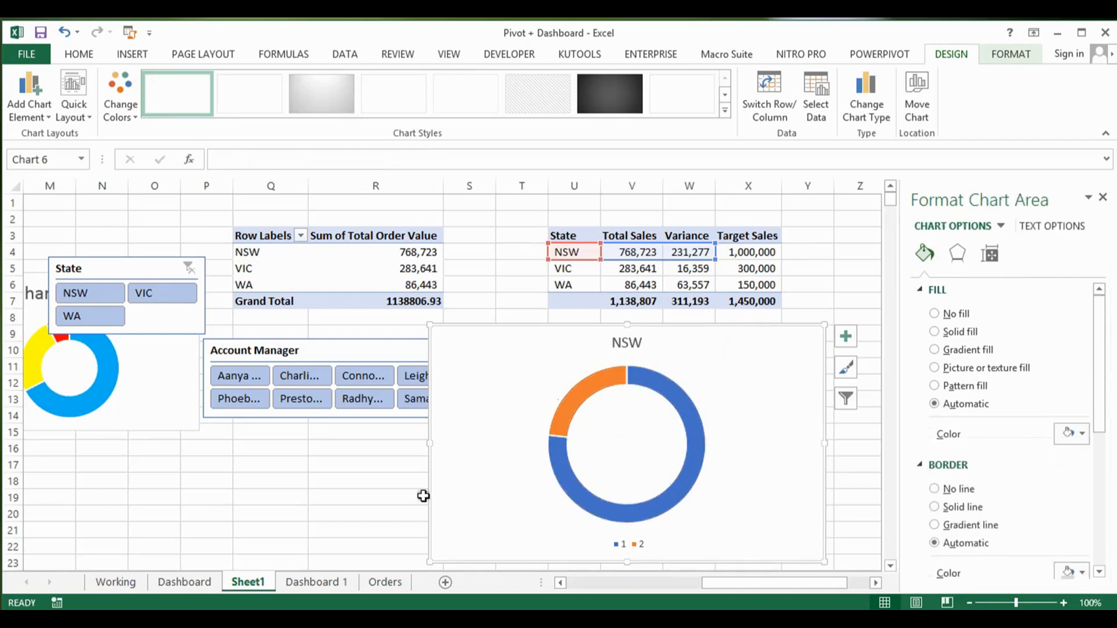
# Step: Examine the state-wise sales target doughnuts on the Dashboard sheet as a reference for the NSW chart, and return to Sheet1
pyautogui.click(194, 583)
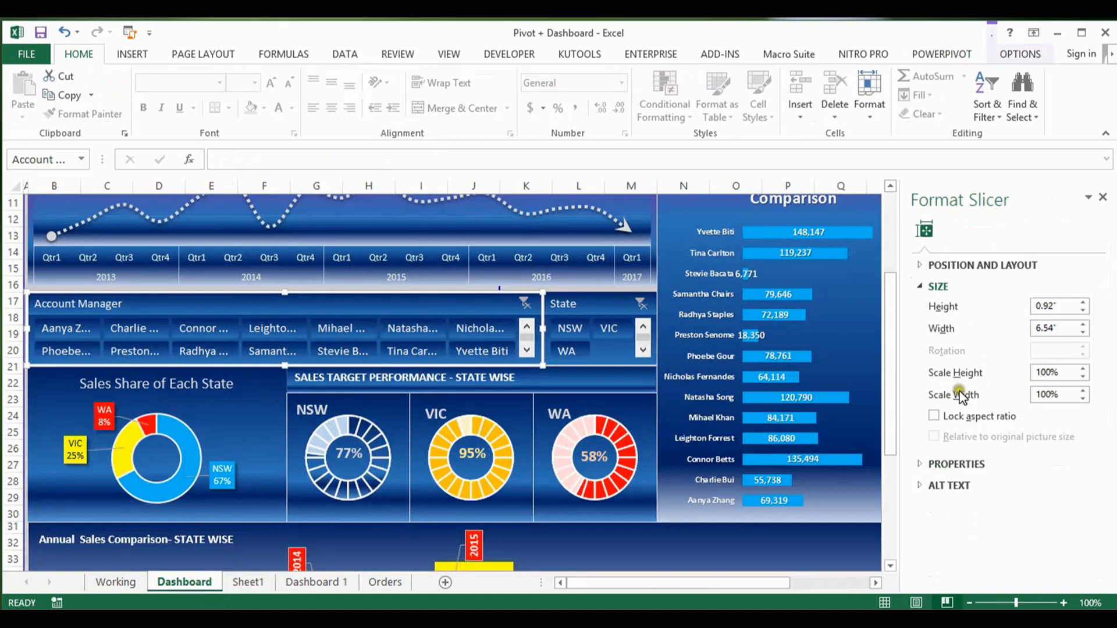
pyautogui.moveTo(890, 379); pyautogui.dragTo(903, 443)
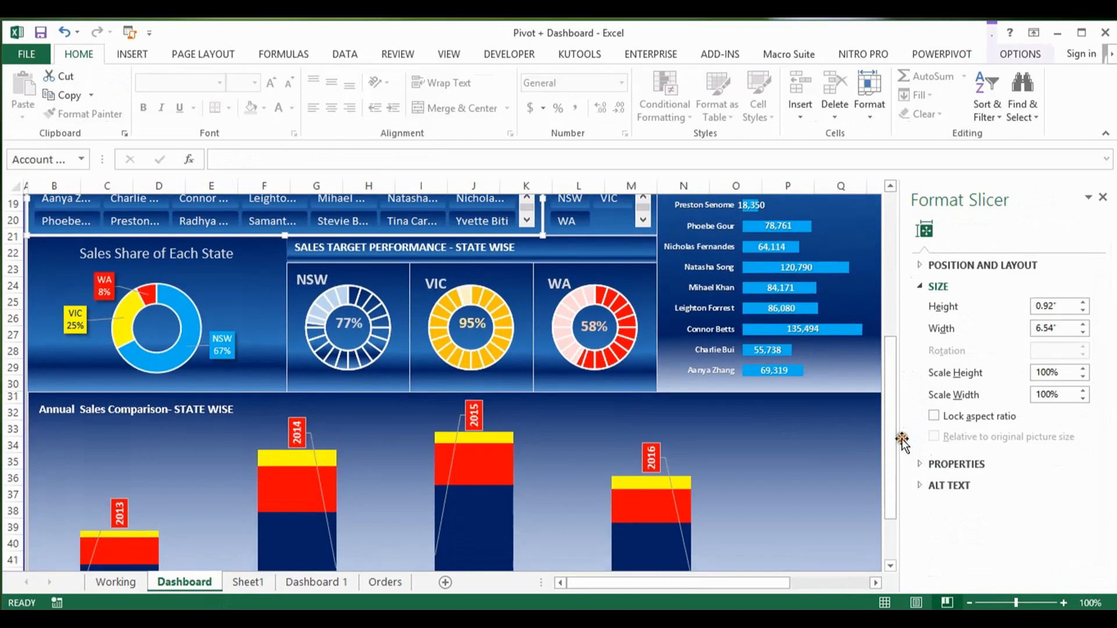
pyautogui.click(263, 583)
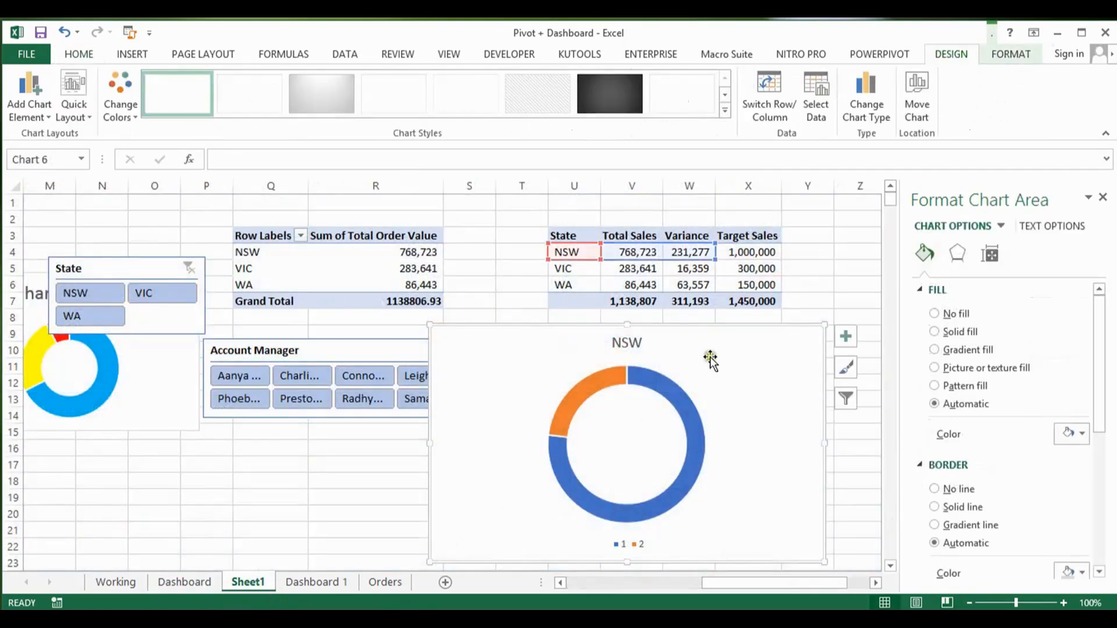
pyautogui.moveTo(711, 344)
pyautogui.mouseDown()
pyautogui.moveTo(756, 340)
pyautogui.moveTo(726, 329)
pyautogui.mouseUp()
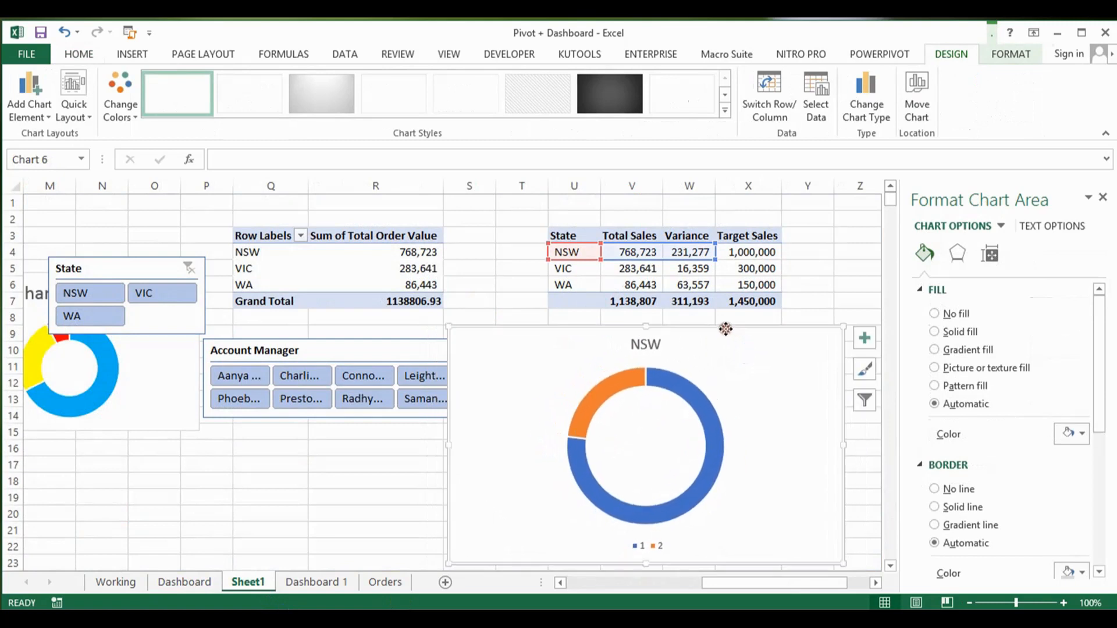
pyautogui.click(200, 583)
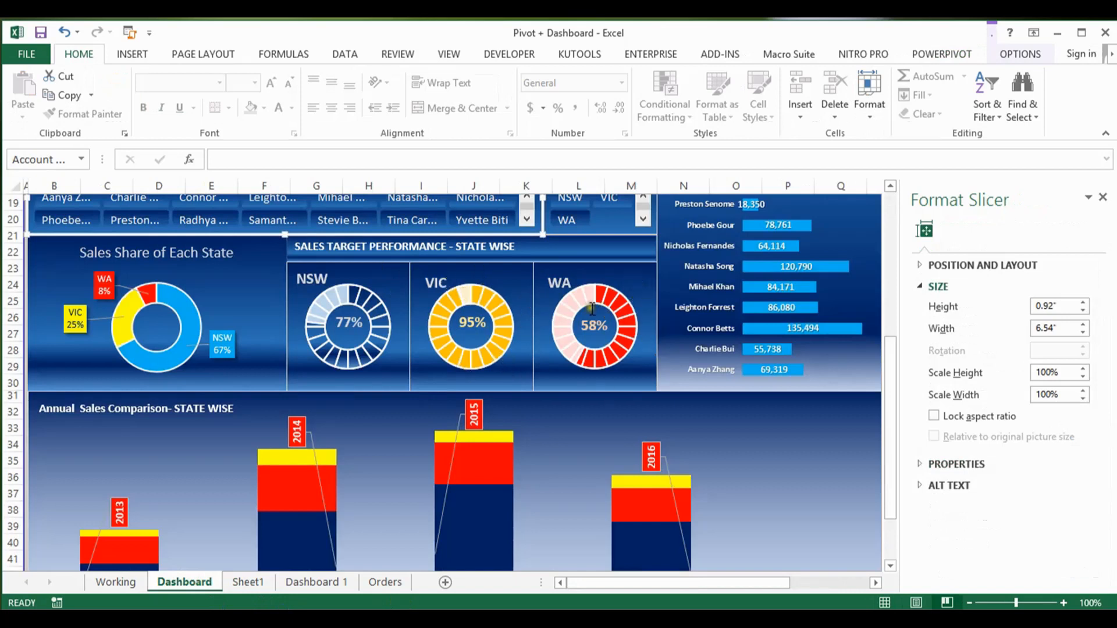
pyautogui.click(249, 582)
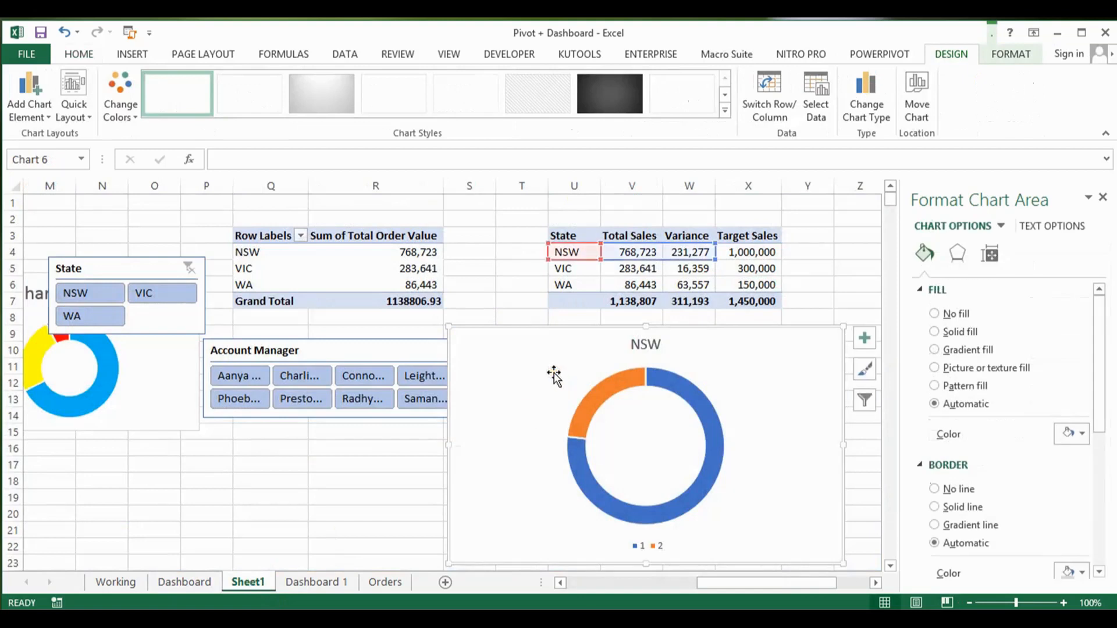
# Step: Paste a copy of the NSW doughnut chart at Q19, shrink both charts, and close the formatting pane
pyautogui.click(267, 500)
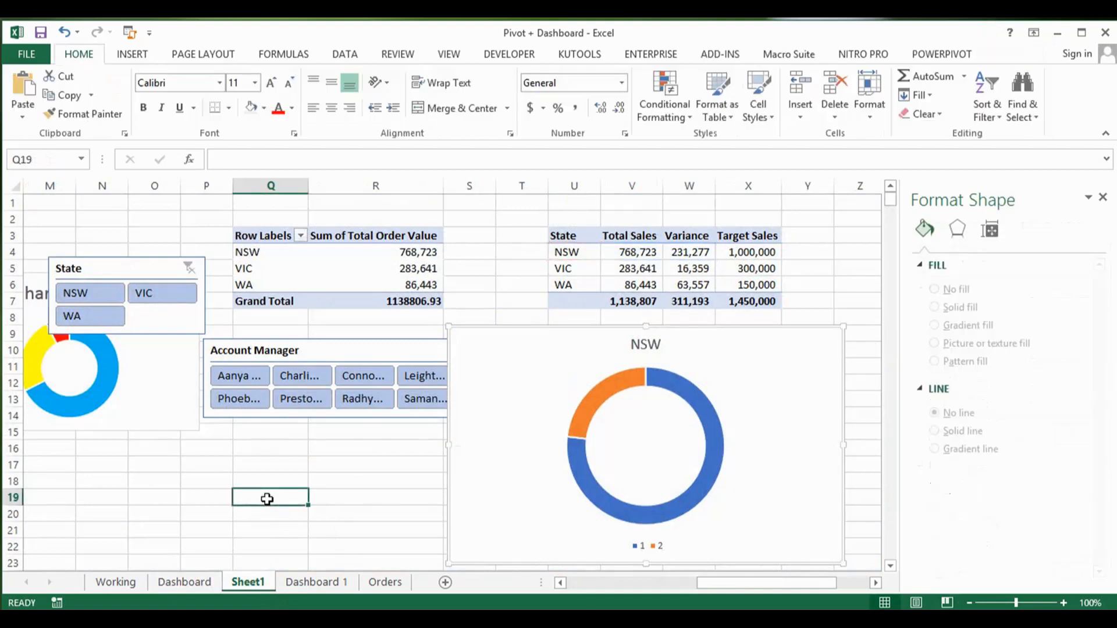
pyautogui.hotkey('ctrl', 'v')
pyautogui.click(532, 370)
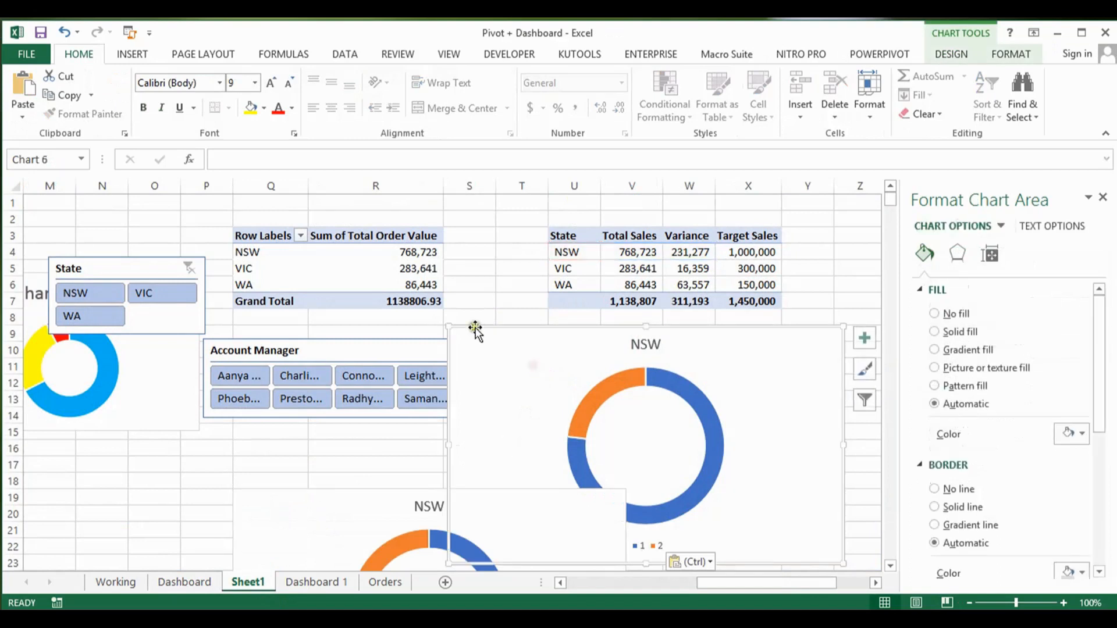
pyautogui.moveTo(449, 325); pyautogui.dragTo(643, 394)
pyautogui.click(569, 507)
pyautogui.moveTo(565, 501); pyautogui.dragTo(476, 447)
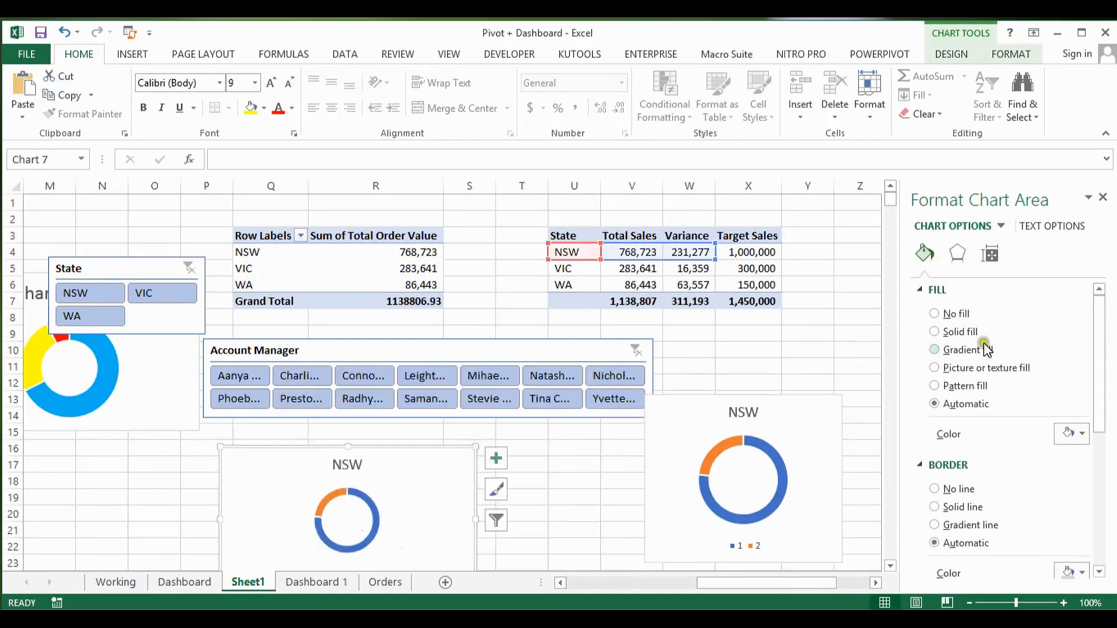
pyautogui.click(1102, 197)
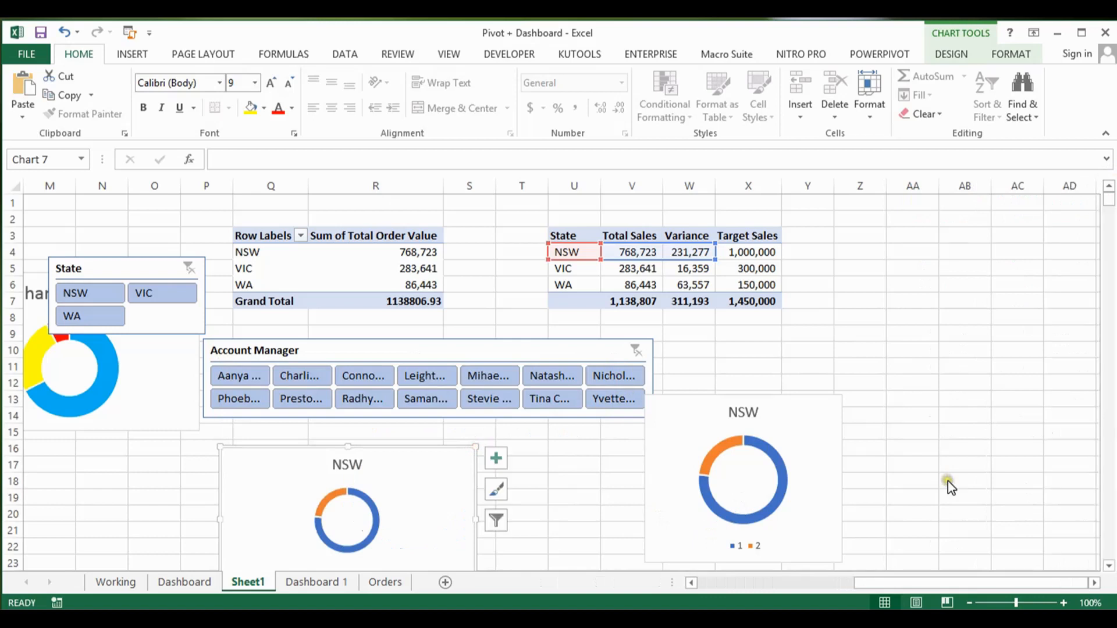
# Step: Stack the two NSW charts beside the state target table in columns Y to AB, and match the lower chart's width to the upper one
pyautogui.click(819, 471)
pyautogui.moveTo(820, 470)
pyautogui.mouseDown()
pyautogui.moveTo(915, 316)
pyautogui.moveTo(972, 291)
pyautogui.mouseUp()
pyautogui.moveTo(439, 501)
pyautogui.mouseDown()
pyautogui.moveTo(906, 463)
pyautogui.moveTo(1009, 435)
pyautogui.mouseUp()
pyautogui.moveTo(1046, 385); pyautogui.dragTo(980, 400)
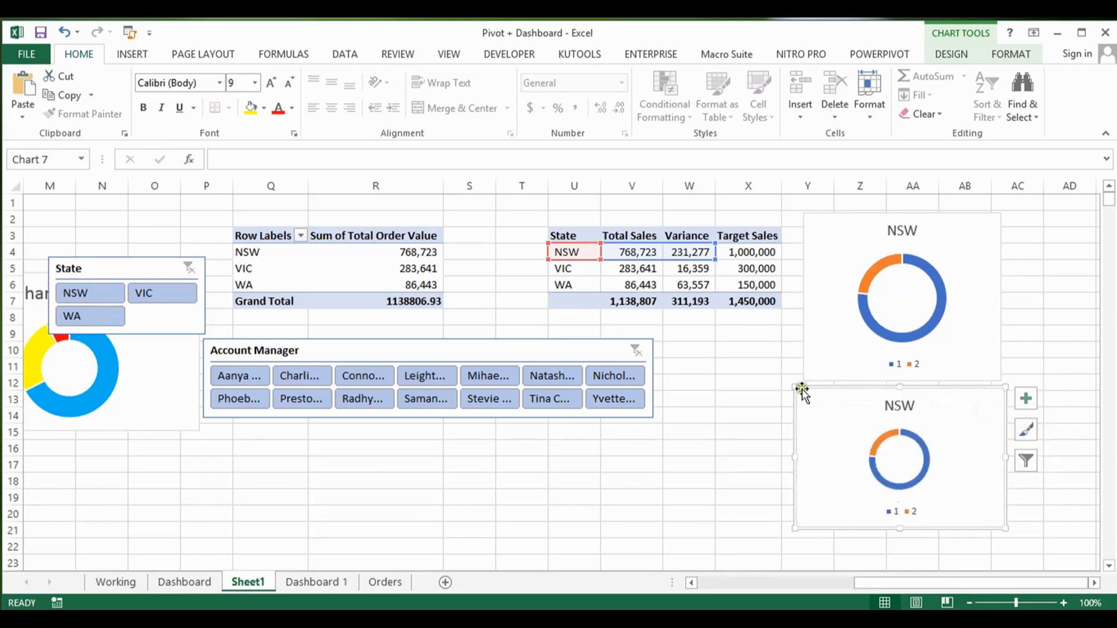
pyautogui.moveTo(794, 382); pyautogui.dragTo(806, 385)
pyautogui.moveTo(1013, 386); pyautogui.dragTo(1001, 385)
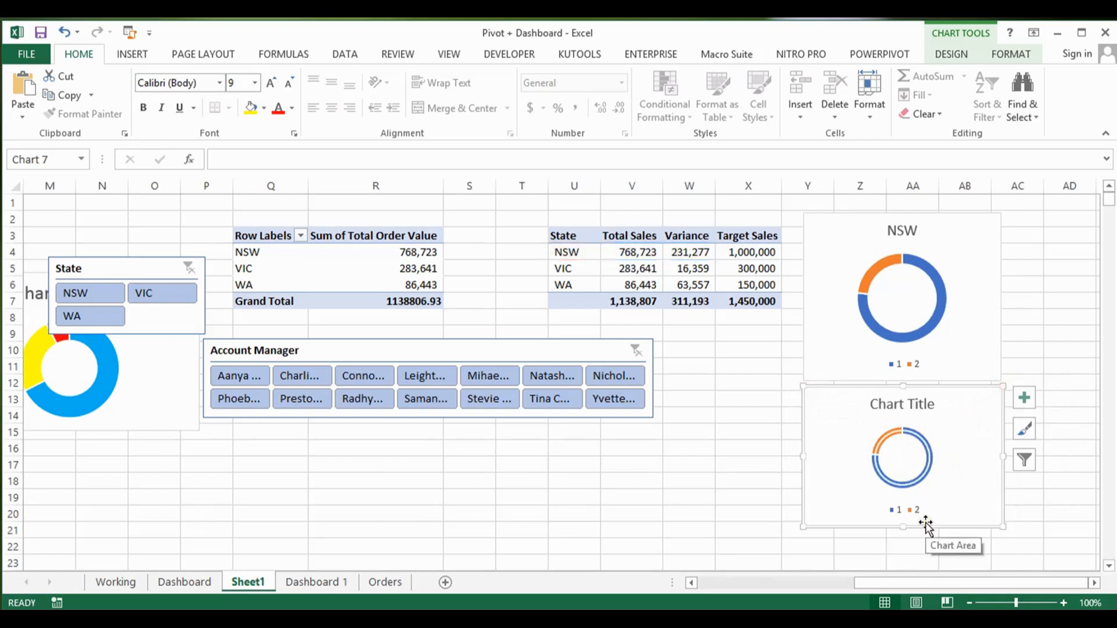
# Step: Undo the paste into the lower chart, and place another copy as a separate chart in the blank cells below the state target table
pyautogui.moveTo(967, 423)
pyautogui.mouseDown()
pyautogui.moveTo(864, 441)
pyautogui.moveTo(855, 431)
pyautogui.moveTo(920, 413)
pyautogui.mouseUp()
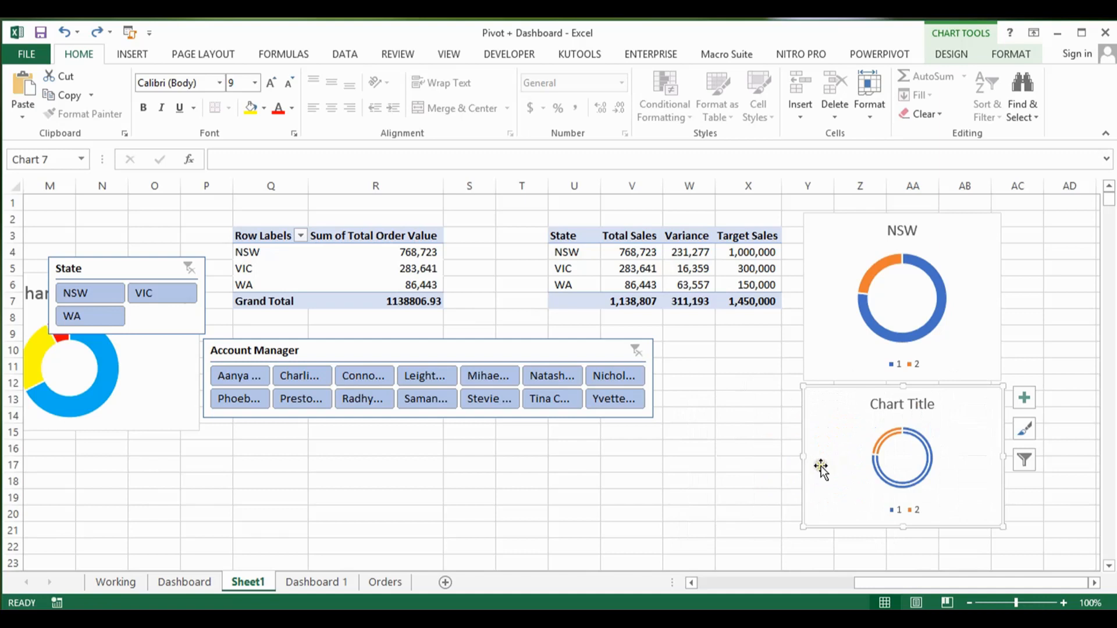
pyautogui.hotkey('ctrl', 'z')
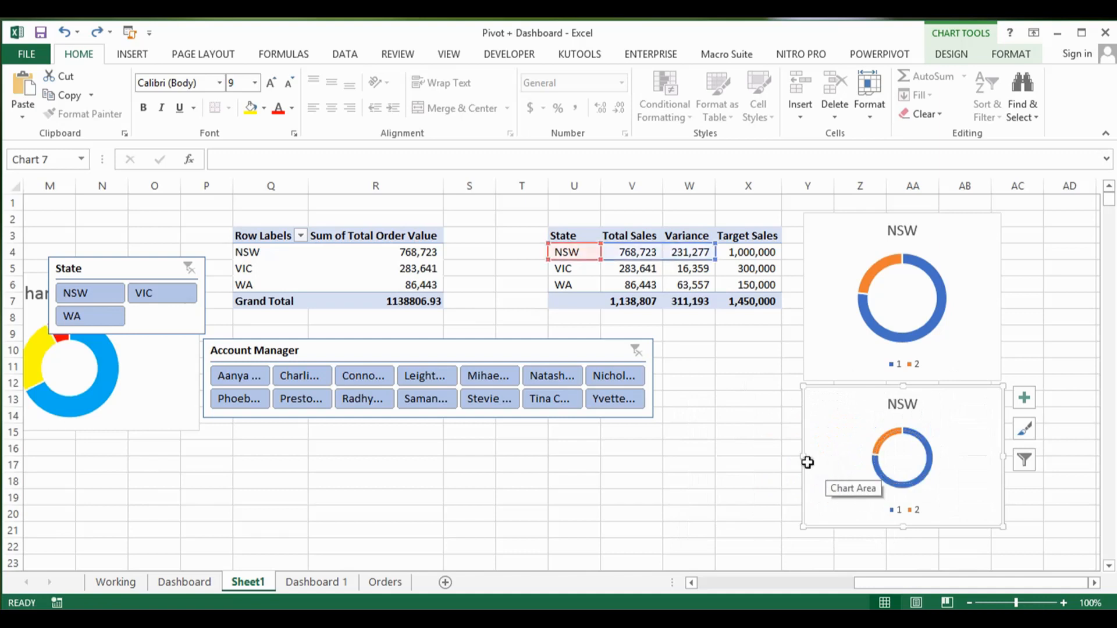
pyautogui.click(635, 500)
pyautogui.hotkey('ctrl', 'v')
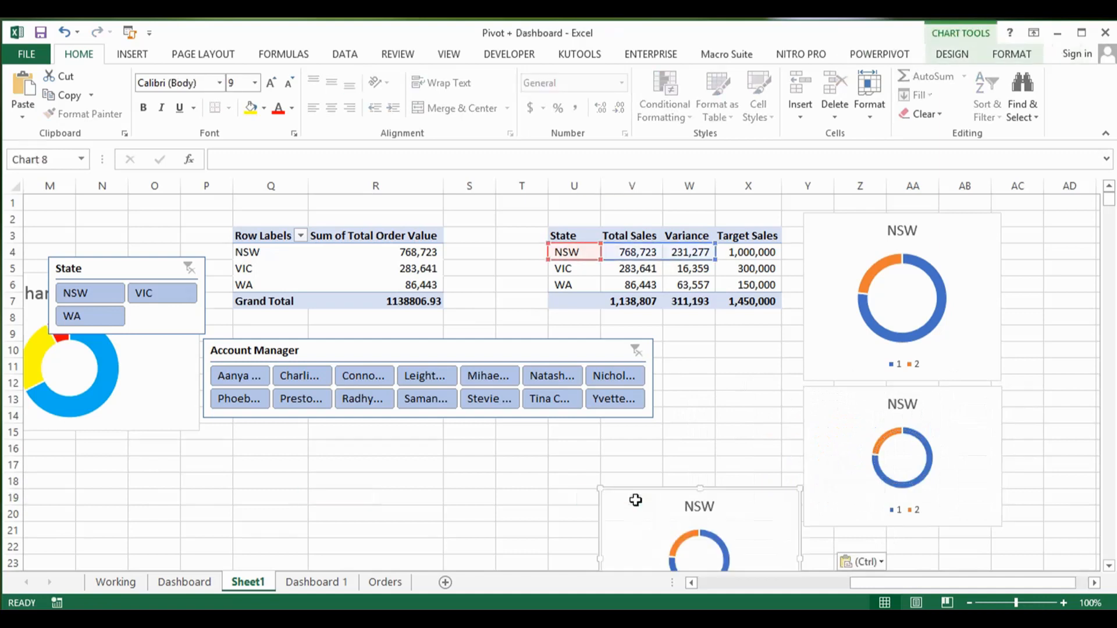
pyautogui.moveTo(646, 512); pyautogui.dragTo(635, 469)
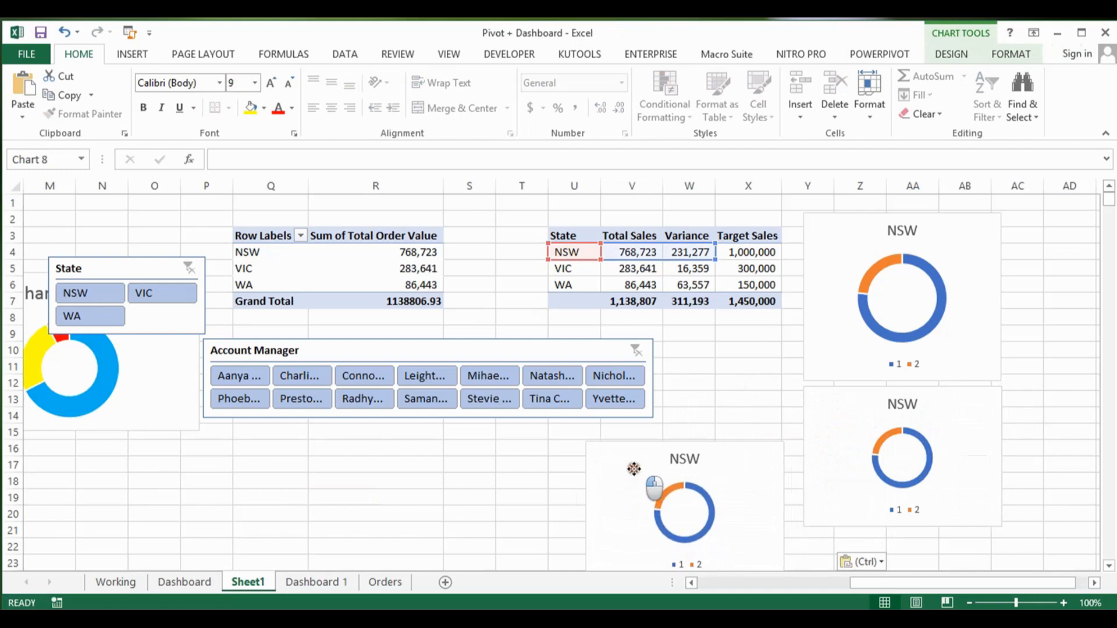
# Step: Change the data source of the lower stacked chart to the VIC row, range U5:W5 on Sheet1
pyautogui.click(838, 345)
pyautogui.click(850, 430)
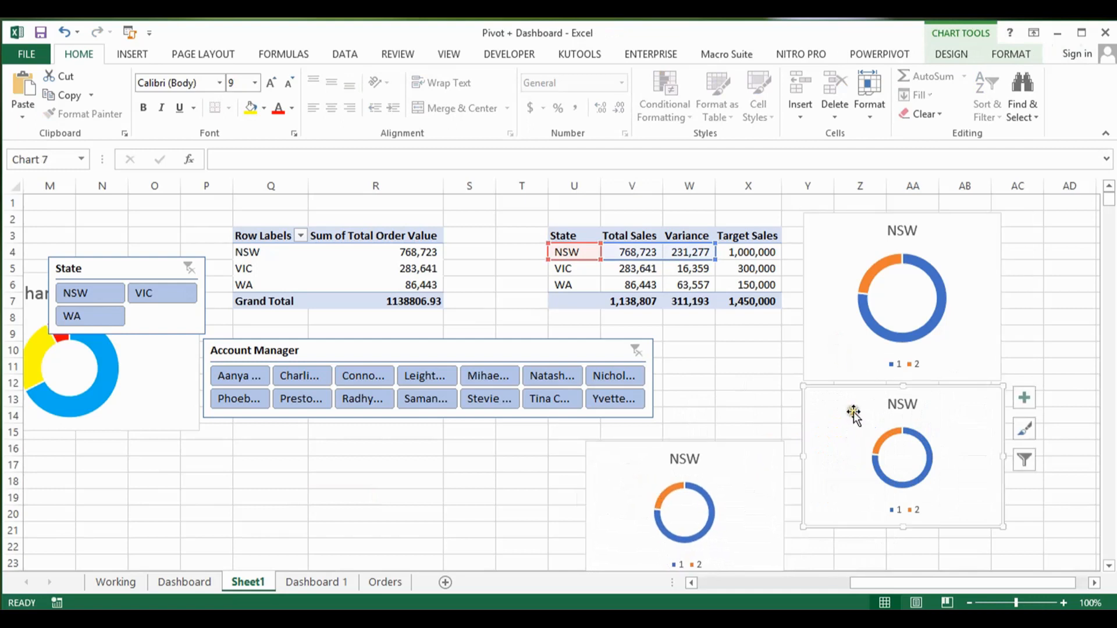
pyautogui.click(952, 55)
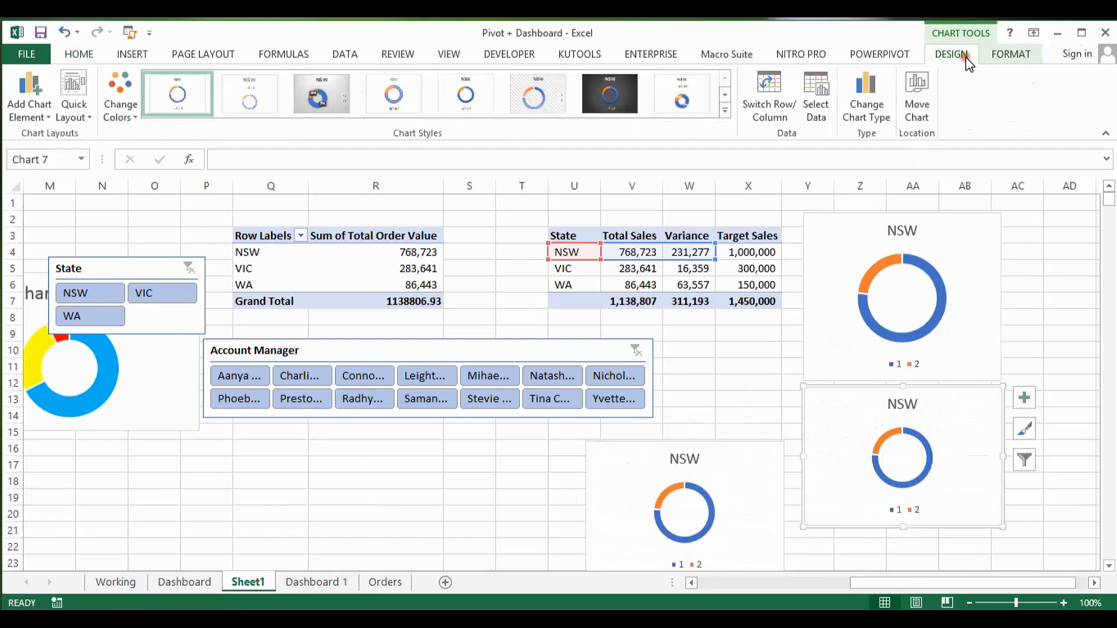
pyautogui.click(818, 92)
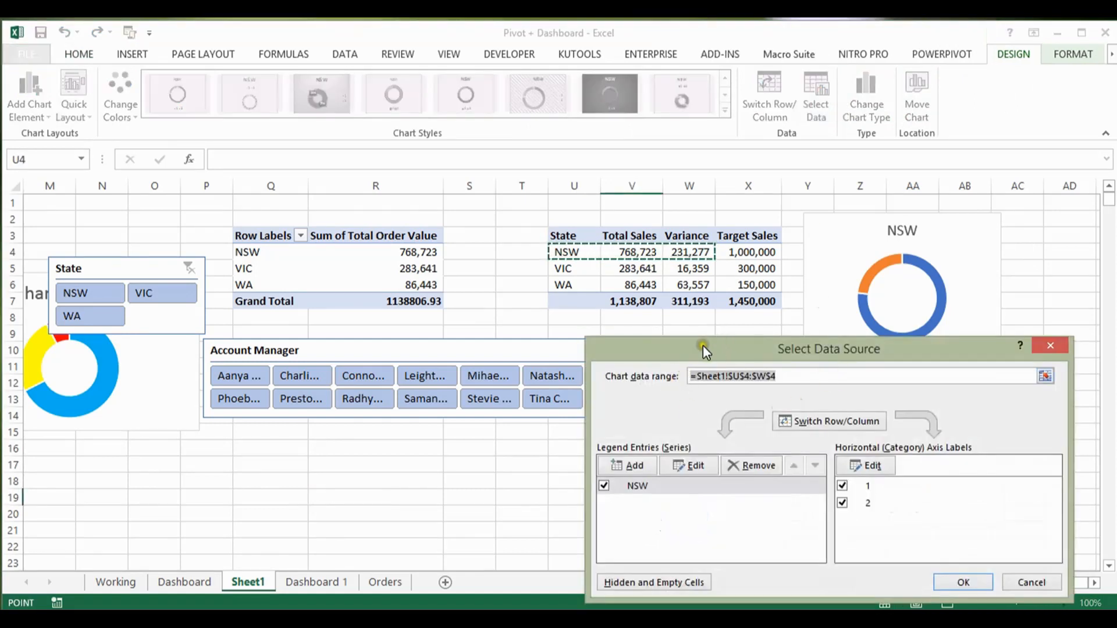
pyautogui.click(578, 269)
pyautogui.moveTo(577, 269); pyautogui.dragTo(701, 269)
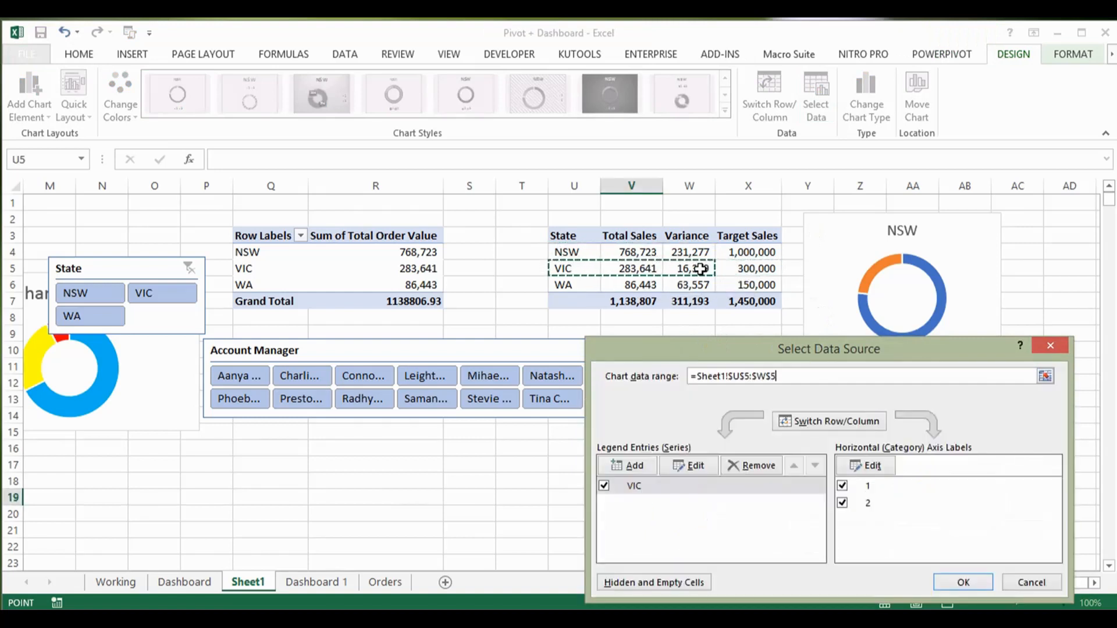
pyautogui.click(962, 582)
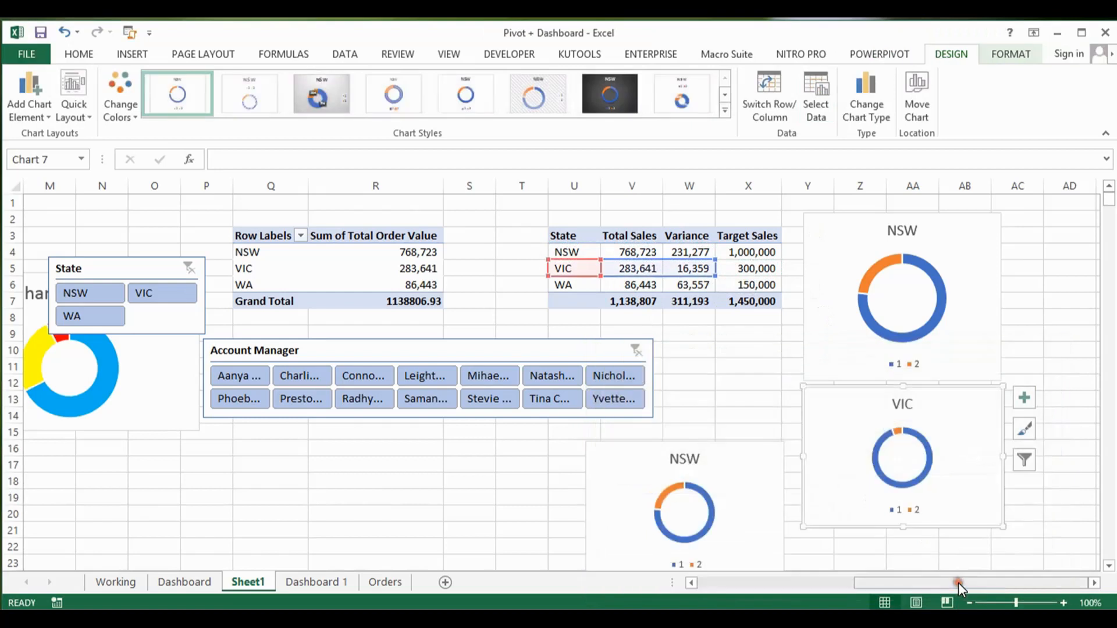
# Step: Change the data source of the newly pasted chart to the WA row, range U6:W6 on Sheet1
pyautogui.click(760, 474)
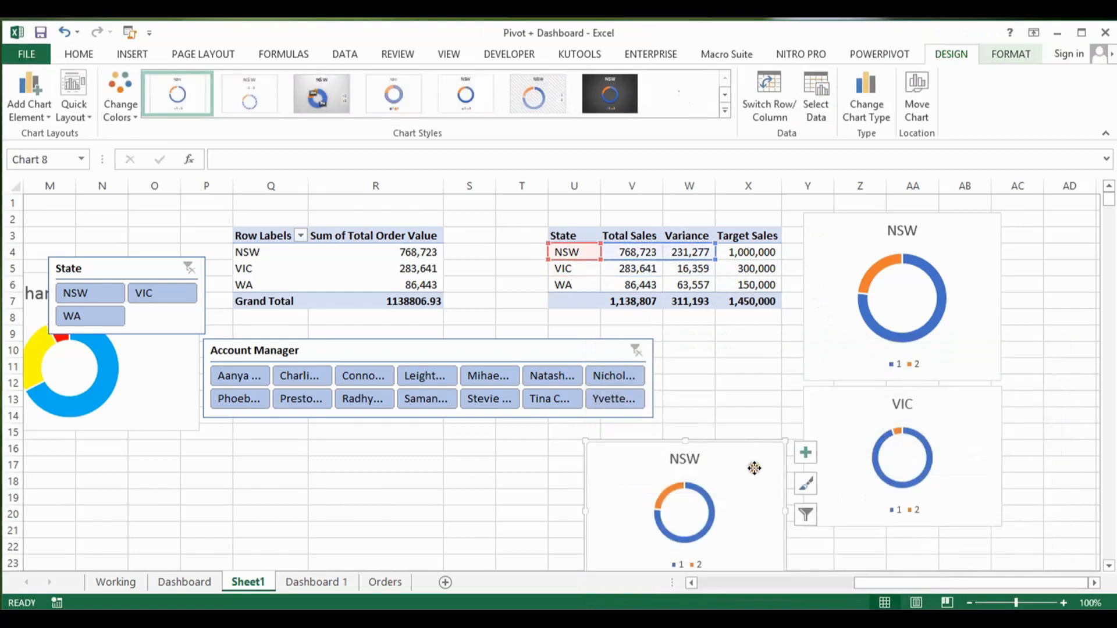
pyautogui.click(814, 93)
pyautogui.moveTo(589, 285); pyautogui.dragTo(678, 280)
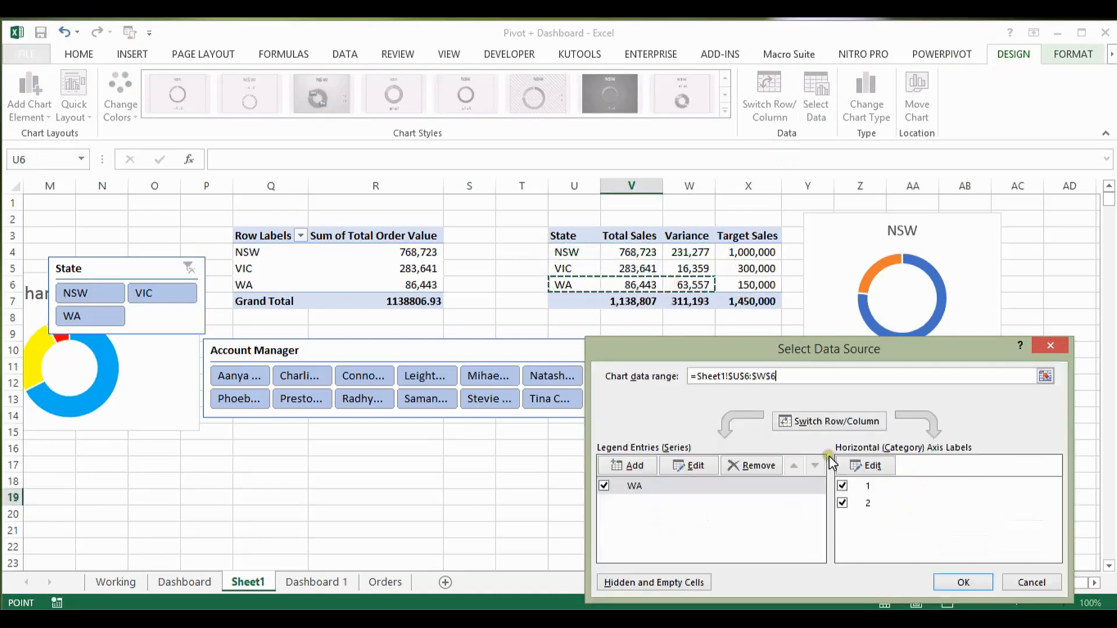
pyautogui.click(955, 582)
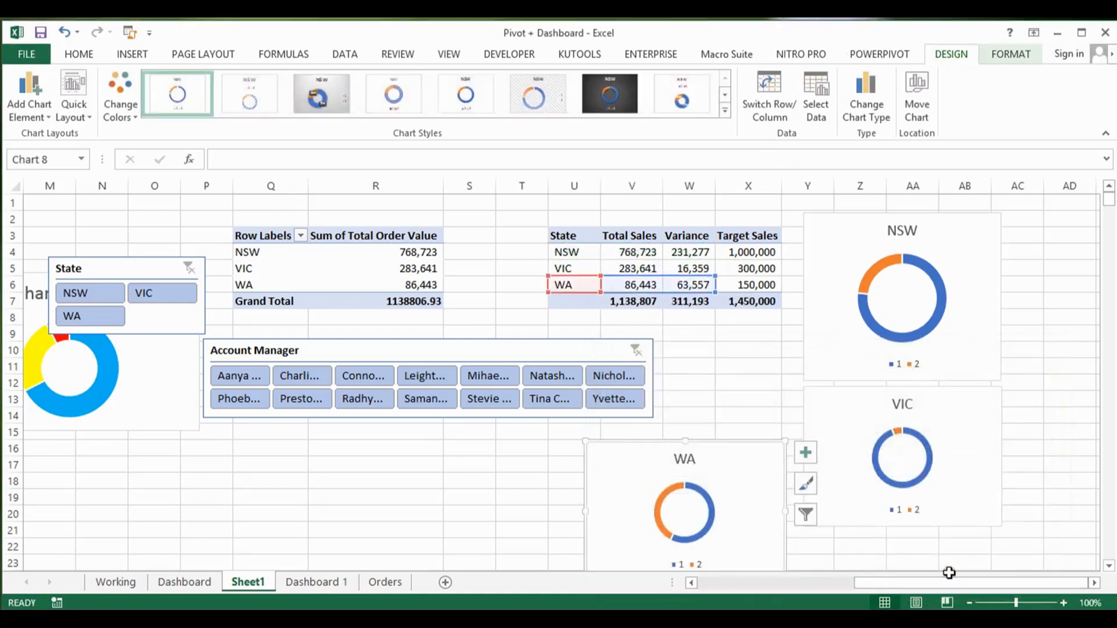
# Step: Delete the legends from the NSW, VIC and WA doughnut charts
pyautogui.click(918, 371)
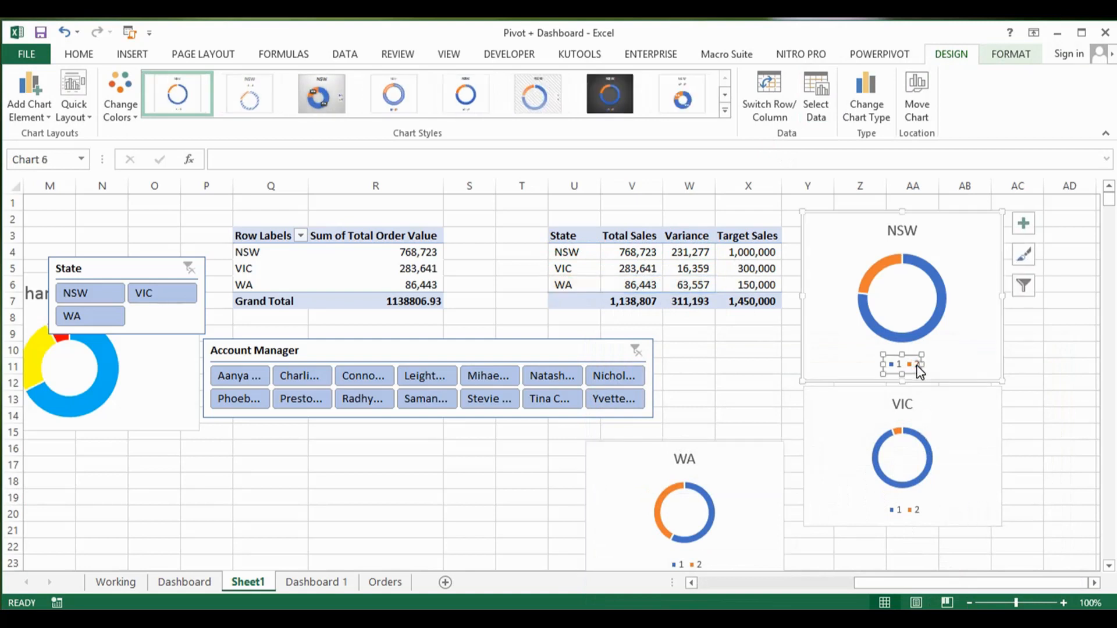
pyautogui.press('Delete')
pyautogui.click(900, 510)
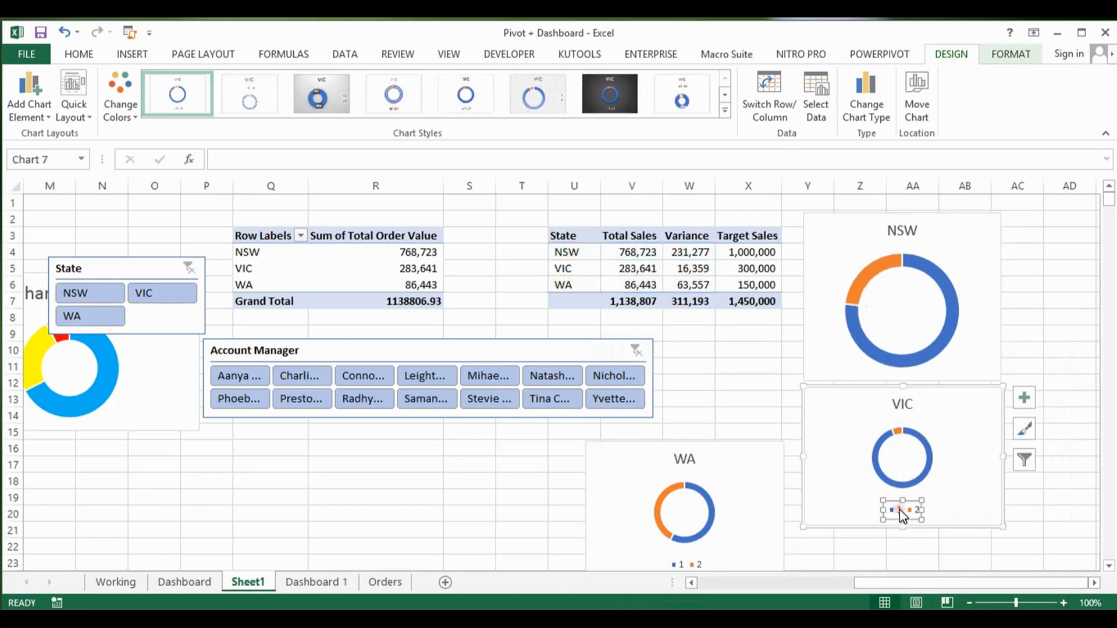
pyautogui.press('Delete')
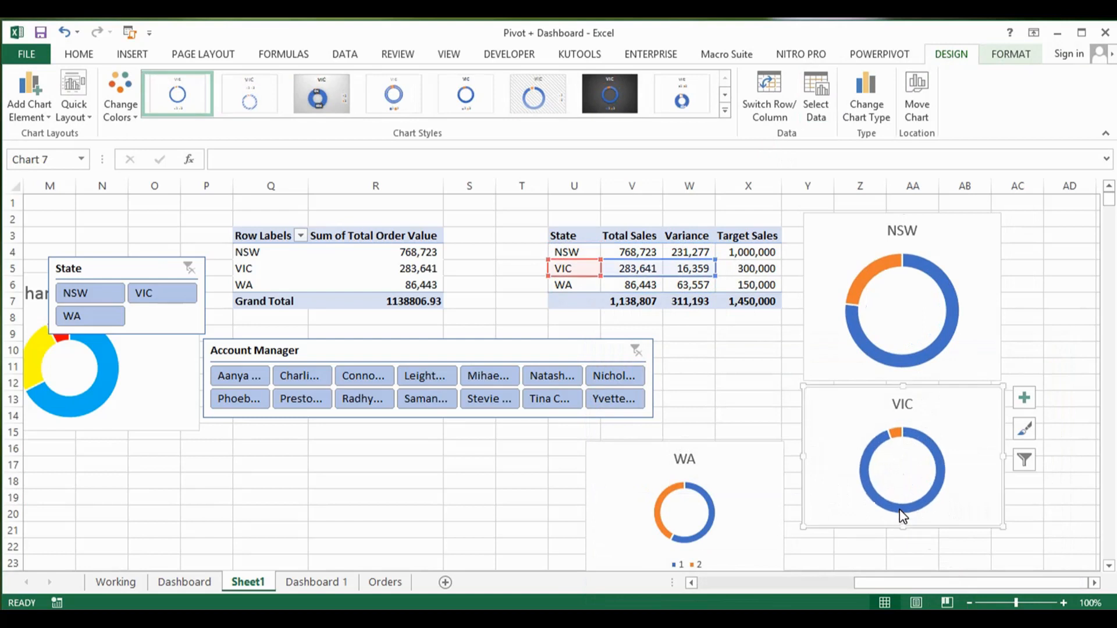
pyautogui.click(701, 566)
pyautogui.press('Delete')
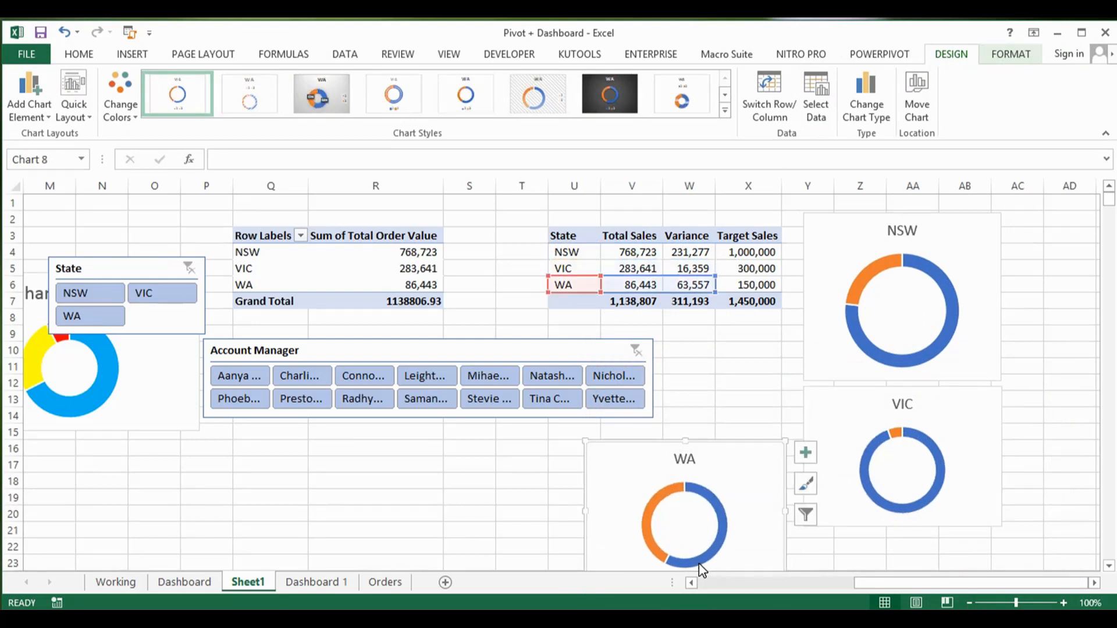
# Step: Check the finished state target doughnuts on the Dashboard sheet once more, and go back to Sheet1
pyautogui.click(192, 582)
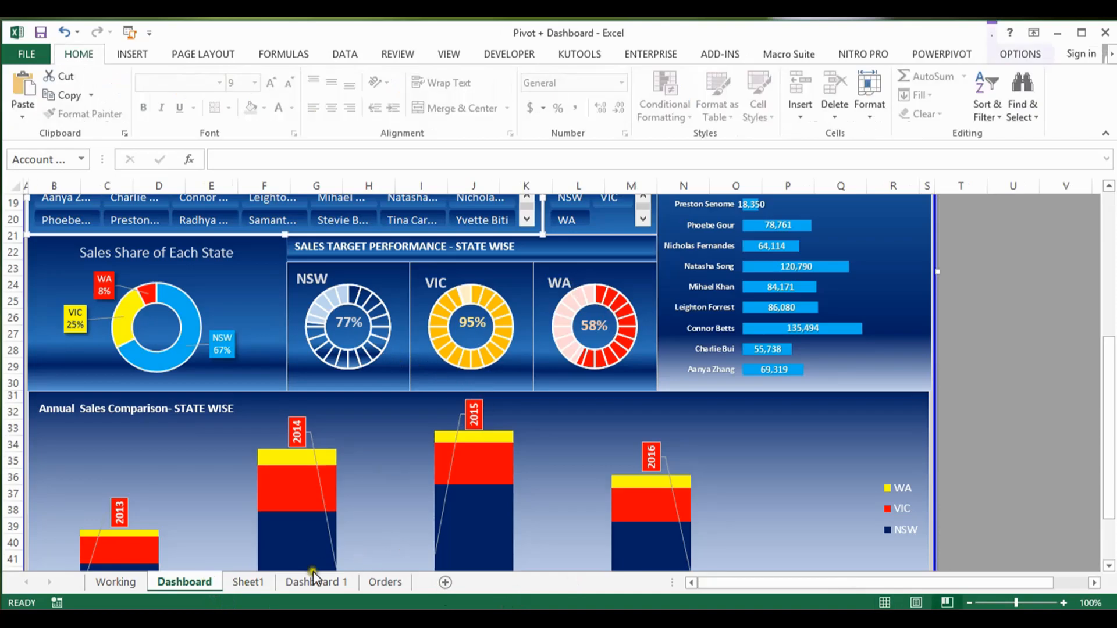
pyautogui.click(254, 582)
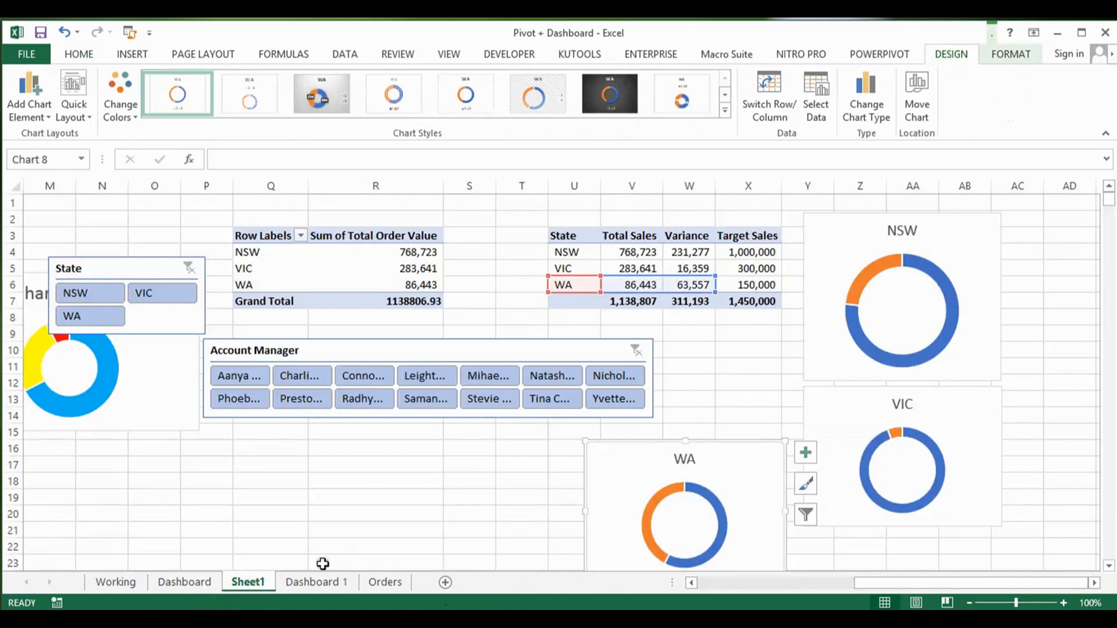
# Step: Check the state target doughnuts on the Dashboard sheet, and move the WA doughnut chart on Sheet1 slightly up
pyautogui.click(208, 582)
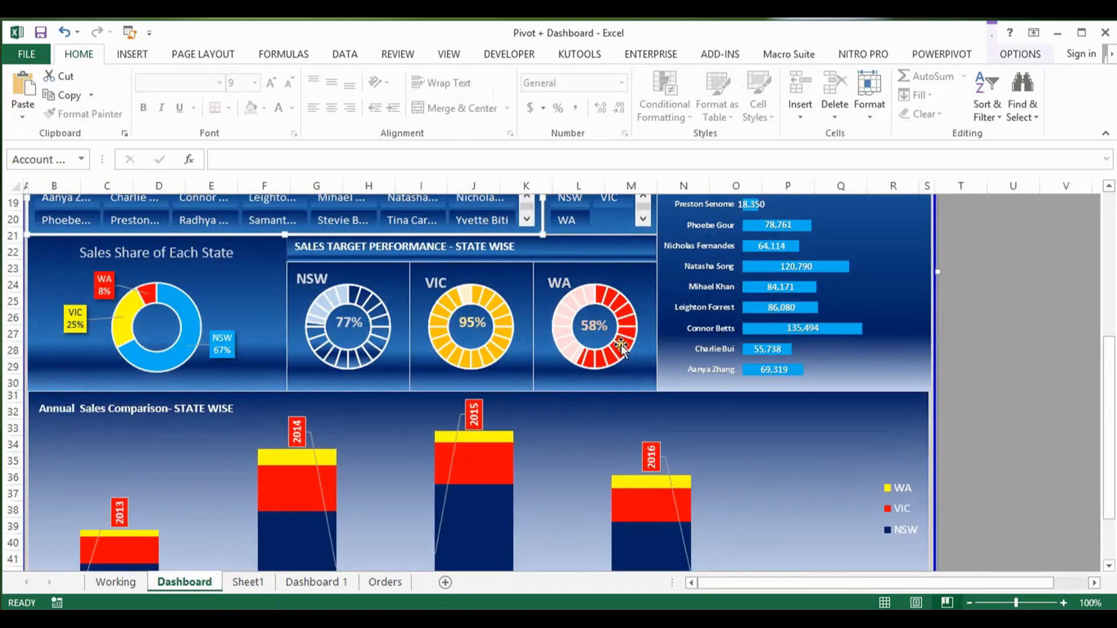
pyautogui.click(253, 583)
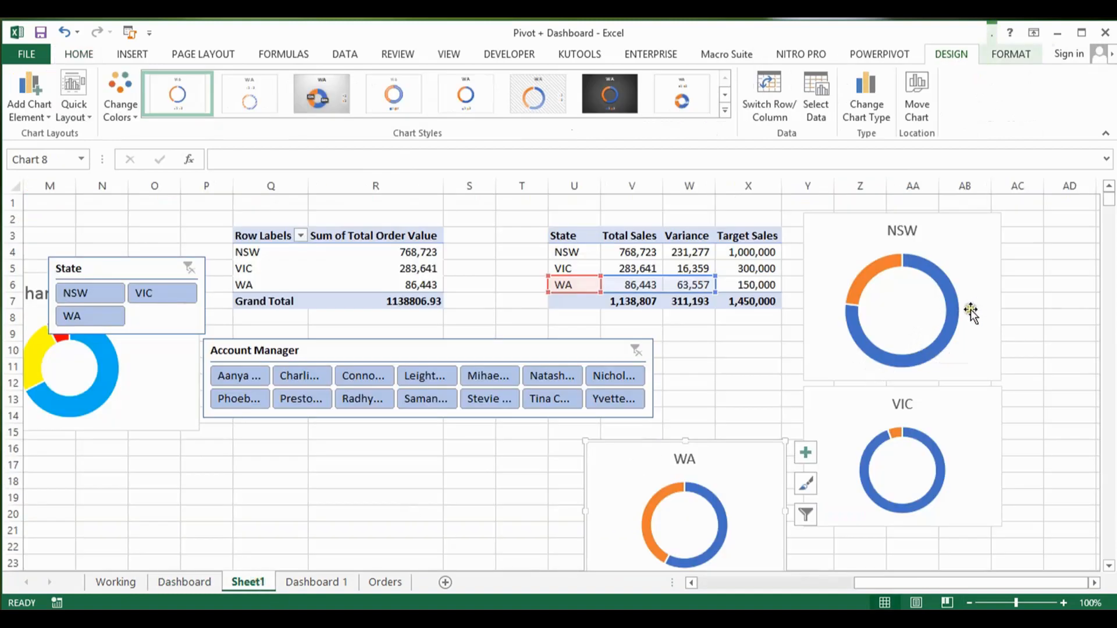
pyautogui.click(926, 422)
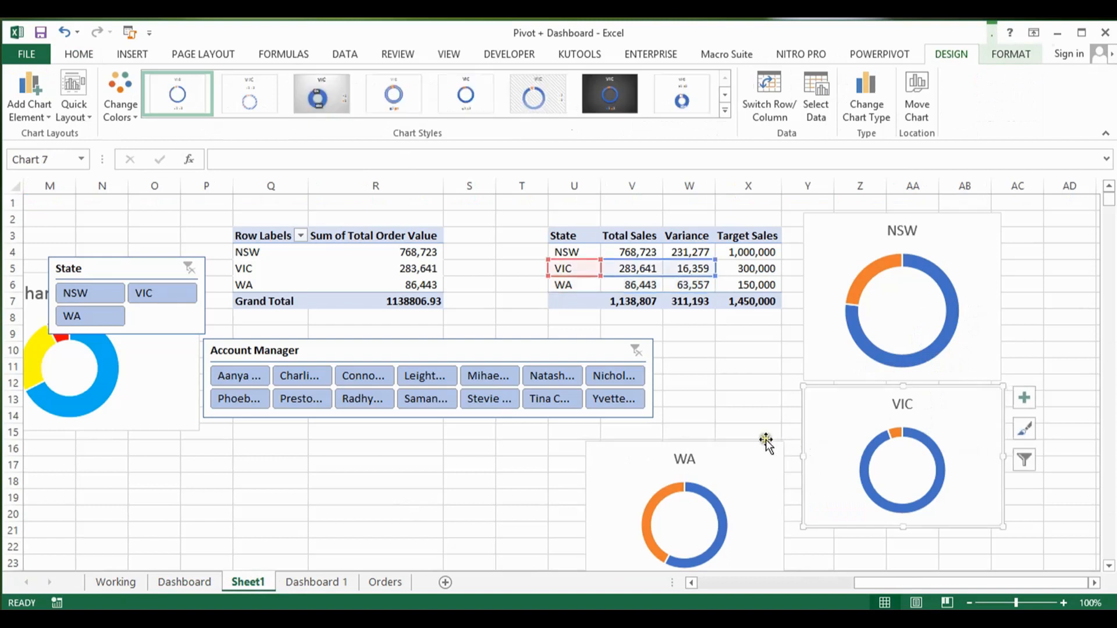
pyautogui.moveTo(755, 451); pyautogui.dragTo(758, 429)
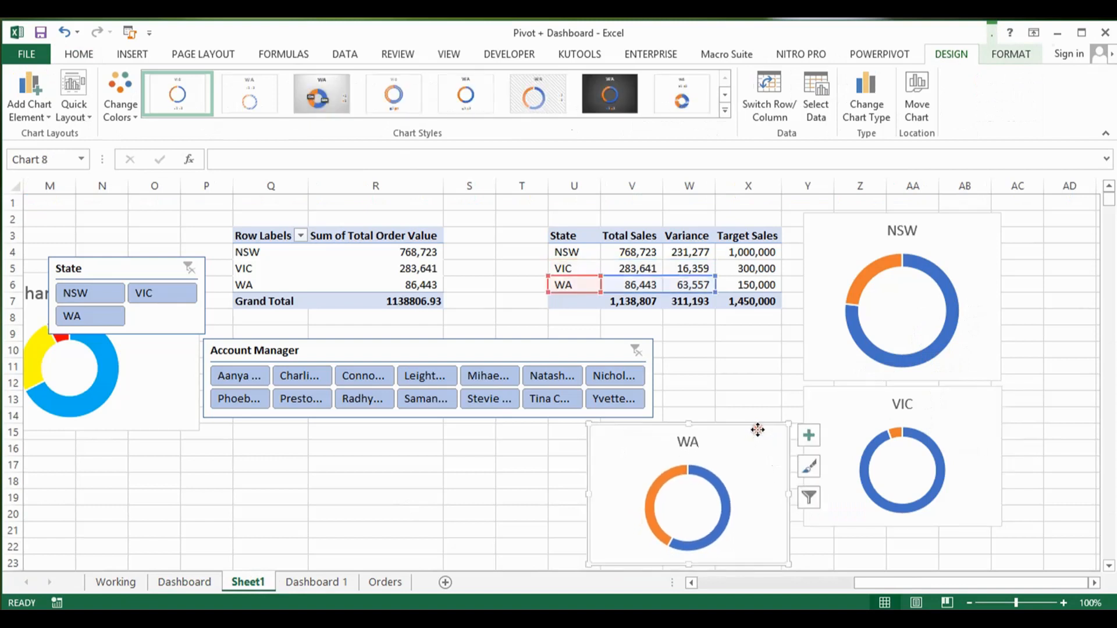
pyautogui.click(733, 365)
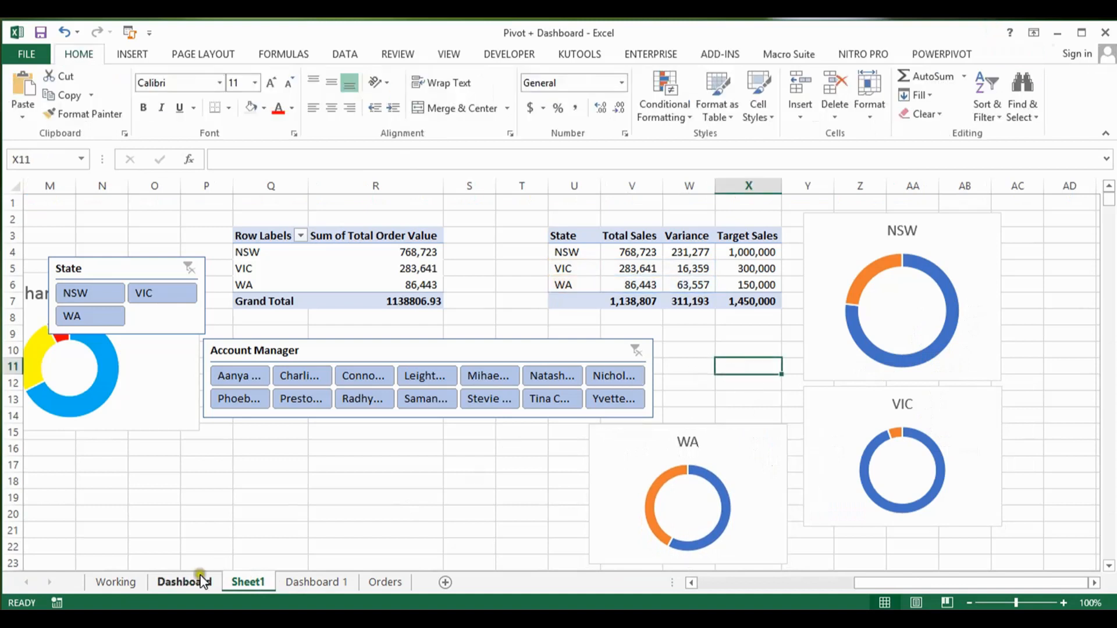
# Step: Examine the Account Manager Sales Comparison chart on the Dashboard sheet, and go back to Sheet1
pyautogui.click(183, 583)
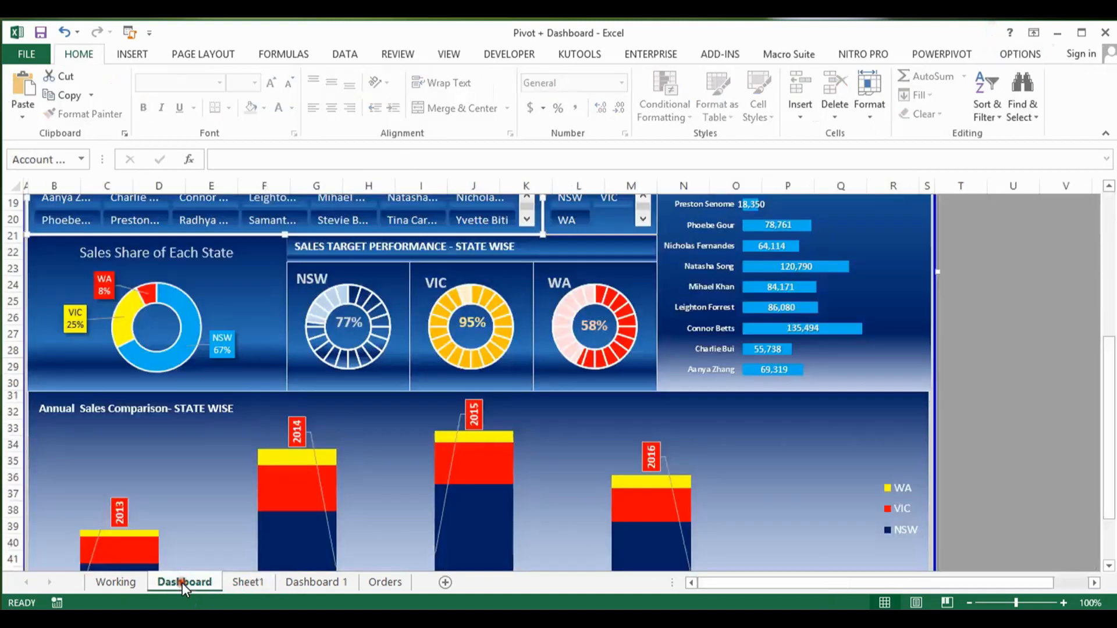
pyautogui.click(1013, 350)
pyautogui.hotkey('ctrl', 'Up')
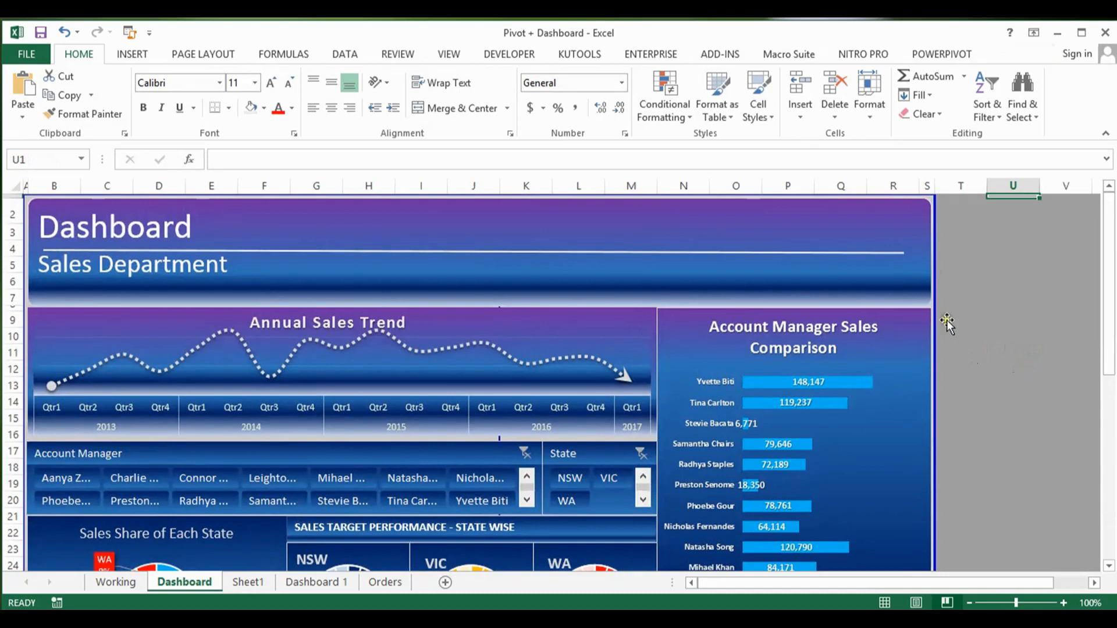
pyautogui.click(401, 223)
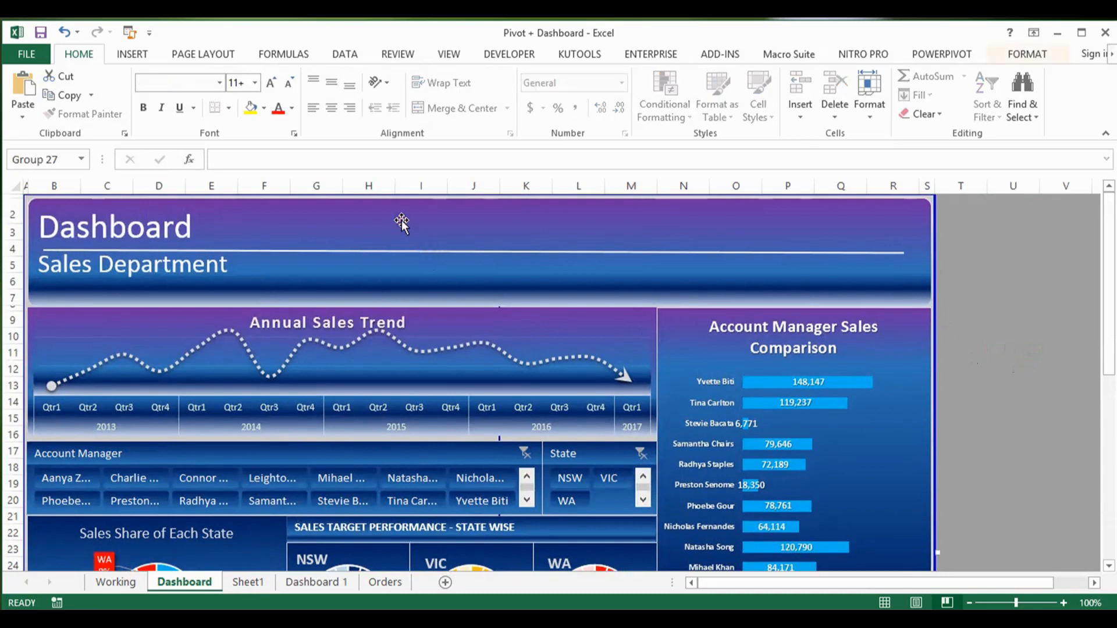
pyautogui.click(678, 333)
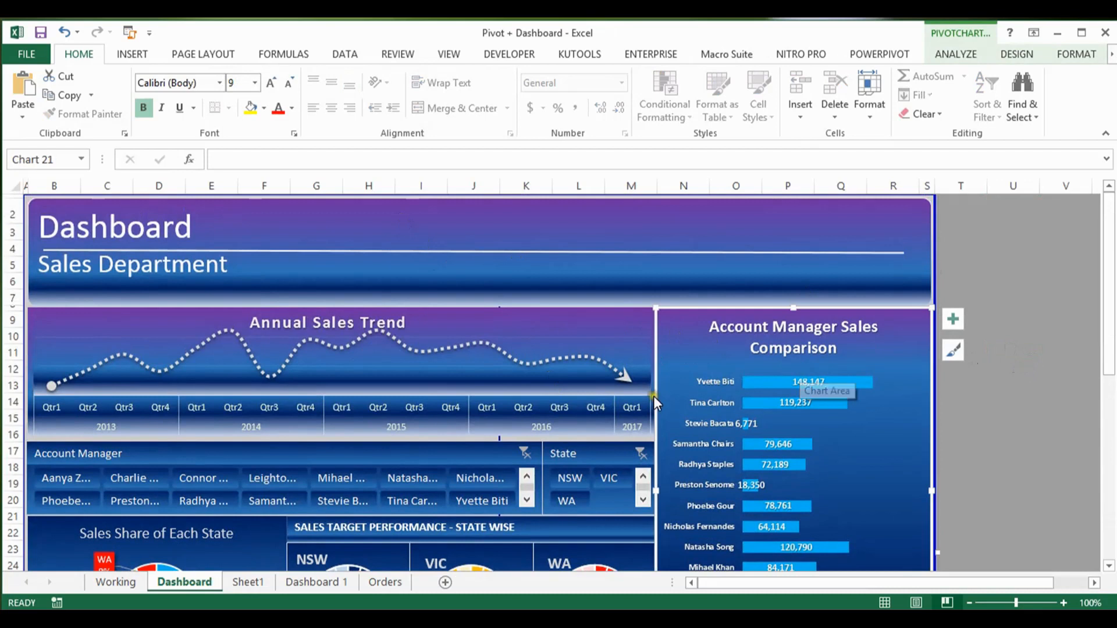
pyautogui.click(249, 582)
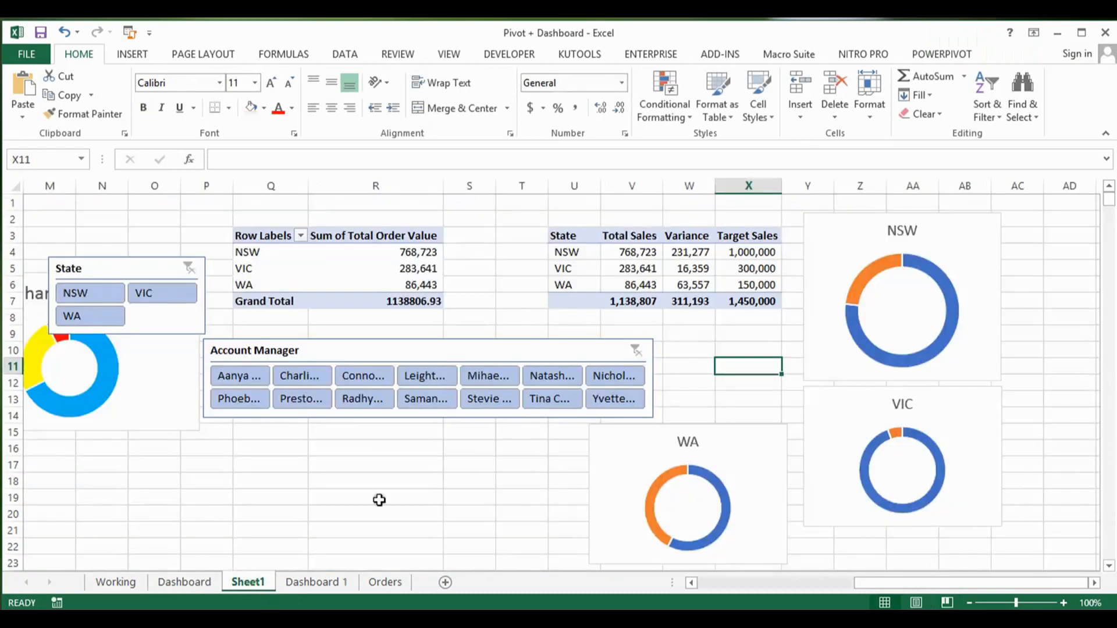
# Step: Copy the state sales, variance and target table in U3:X7 and paste it at AF4
pyautogui.click(603, 259)
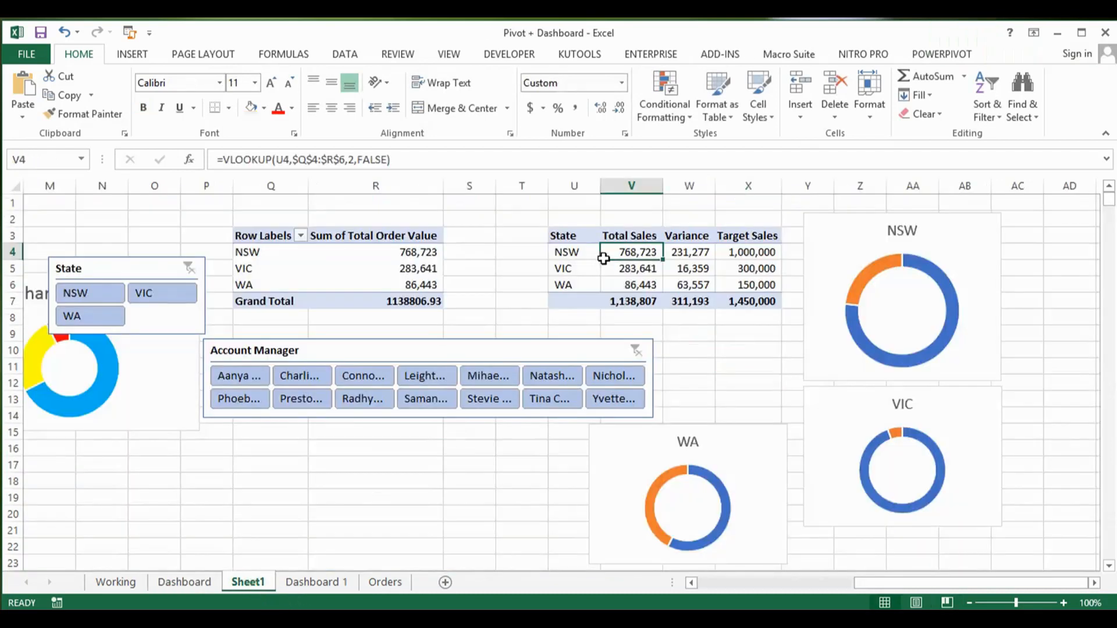
pyautogui.hotkey('ctrl', 'a')
pyautogui.hotkey('ctrl', 'c')
pyautogui.press('Right')
pyautogui.press('Right')
pyautogui.press('Right')
pyautogui.press('Right')
pyautogui.press('Right')
pyautogui.press('Right')
pyautogui.press('Right')
pyautogui.press('Right')
pyautogui.press('Right')
pyautogui.press('Right')
pyautogui.press('Right')
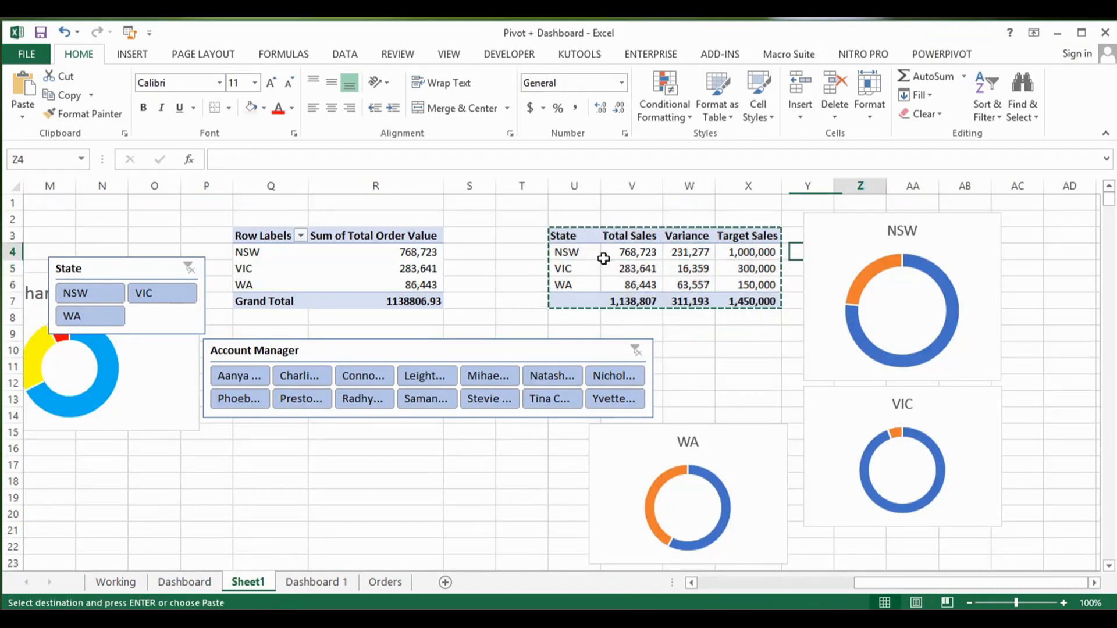
pyautogui.press('Right')
pyautogui.press('Right')
pyautogui.press('Right')
pyautogui.press('Right')
pyautogui.press('Left')
pyautogui.press('Left')
pyautogui.press('Left')
pyautogui.press('Left')
pyautogui.press('Left')
pyautogui.press('Return')
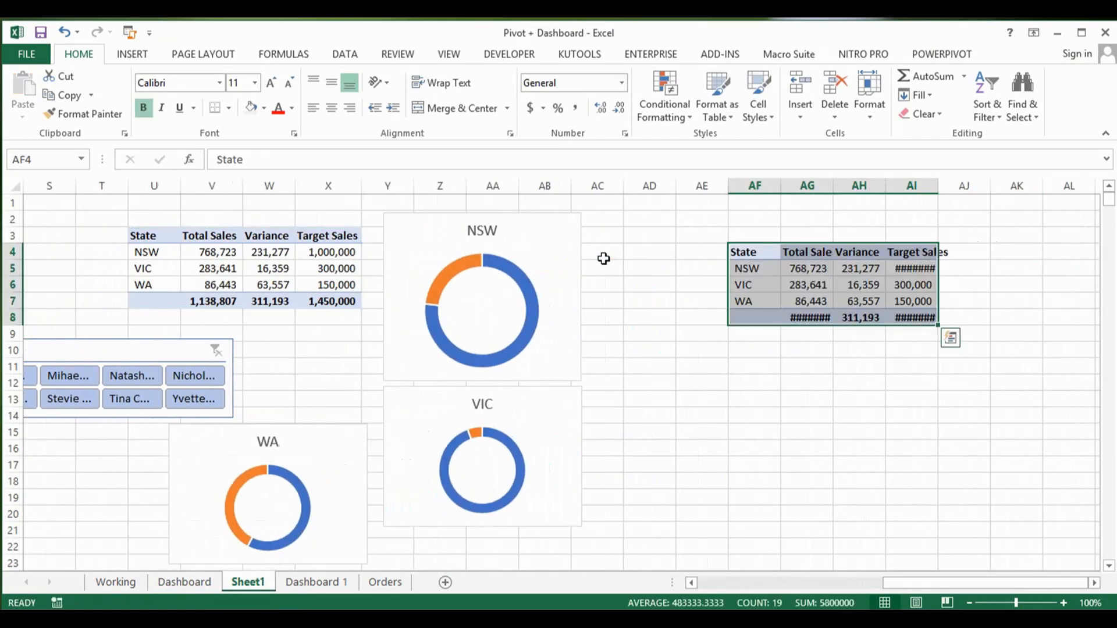
# Step: Copy the state pivot table in Q3:R7 and paste it at AF4 over the table there
pyautogui.click(836, 266)
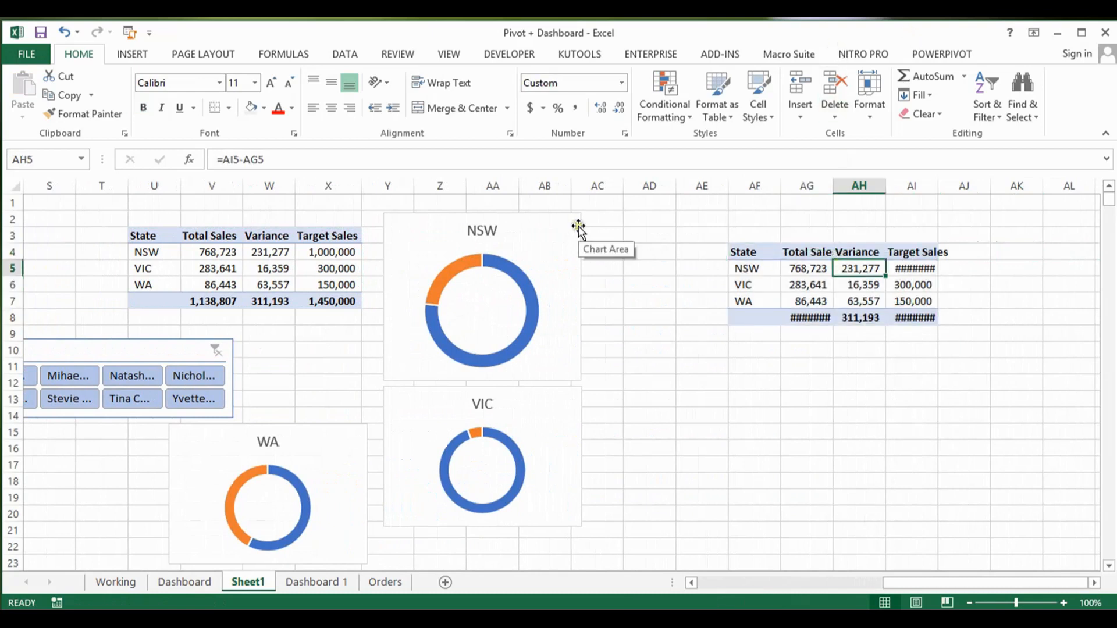
pyautogui.hotkey('ctrl', 'Left')
pyautogui.hotkey('ctrl', 'Left')
pyautogui.hotkey('ctrl', 'Left')
pyautogui.hotkey('ctrl', 'Left')
pyautogui.hotkey('ctrl', 'Left')
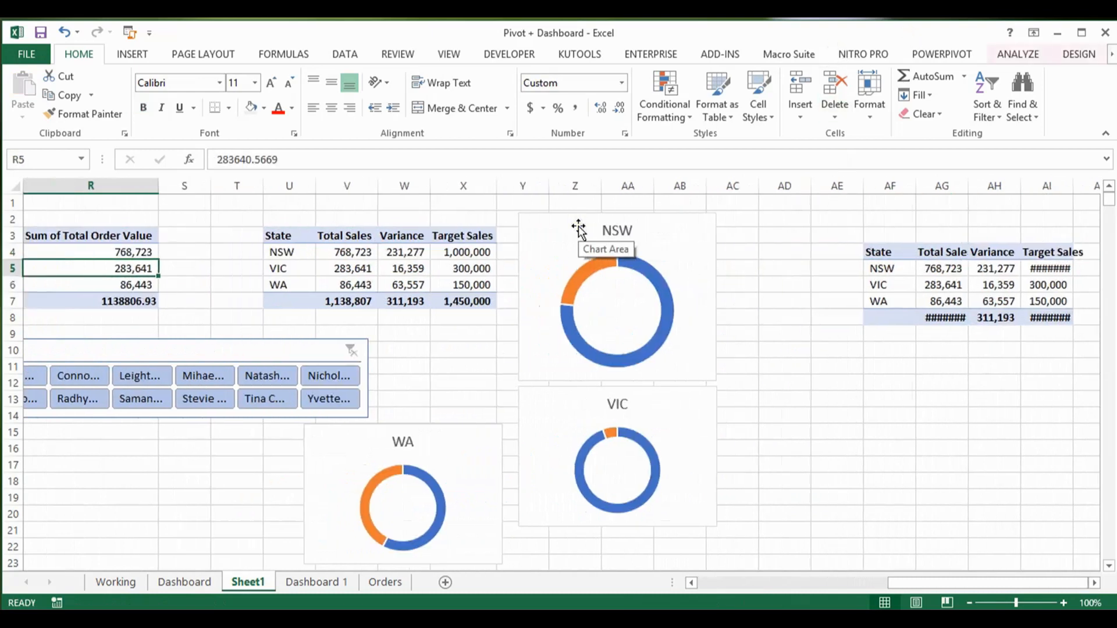
pyautogui.press('Up')
pyautogui.press('Up')
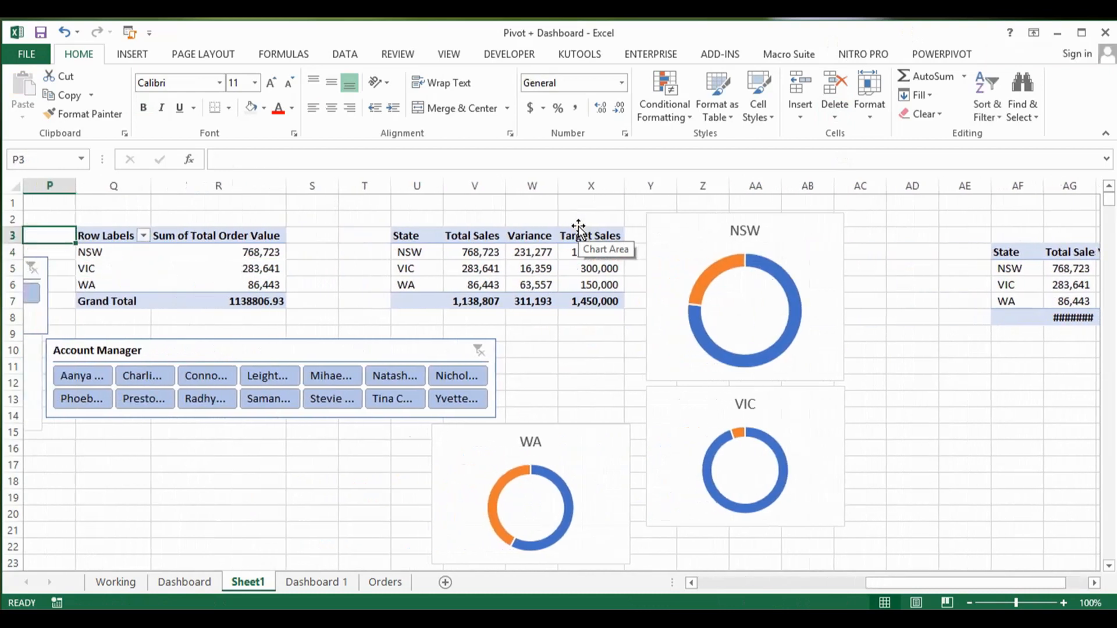
pyautogui.hotkey('ctrl', 'shift', 'Right')
pyautogui.hotkey('ctrl', 'shift', 'Down')
pyautogui.hotkey('ctrl', 'c')
pyautogui.hotkey('ctrl', 'Right')
pyautogui.hotkey('ctrl', 'Right')
pyautogui.hotkey('ctrl', 'Right')
pyautogui.hotkey('ctrl', 'Right')
pyautogui.hotkey('ctrl', 'Left')
pyautogui.press('Right')
pyautogui.press('Right')
pyautogui.press('Right')
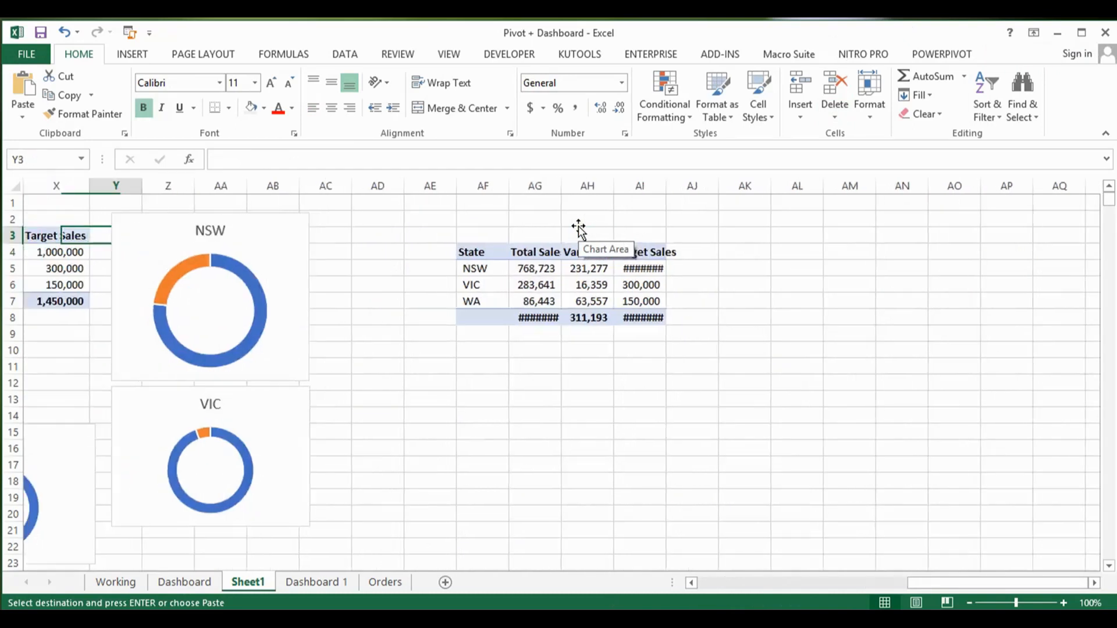
pyautogui.press('Down')
pyautogui.press('Right')
pyautogui.press('Right')
pyautogui.press('Right')
pyautogui.press('Right')
pyautogui.press('Right')
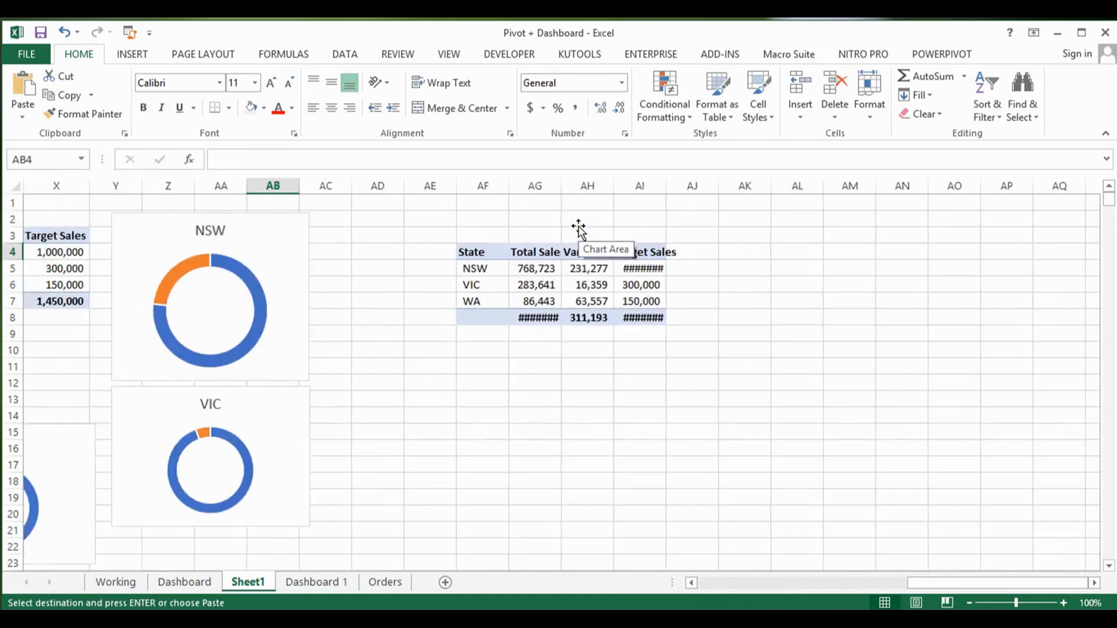
pyautogui.hotkey('ctrl', 'shift', 'Right')
pyautogui.hotkey('shift', 'Down')
pyautogui.hotkey('shift', 'Down')
pyautogui.hotkey('shift', 'Down')
pyautogui.hotkey('shift', 'Down')
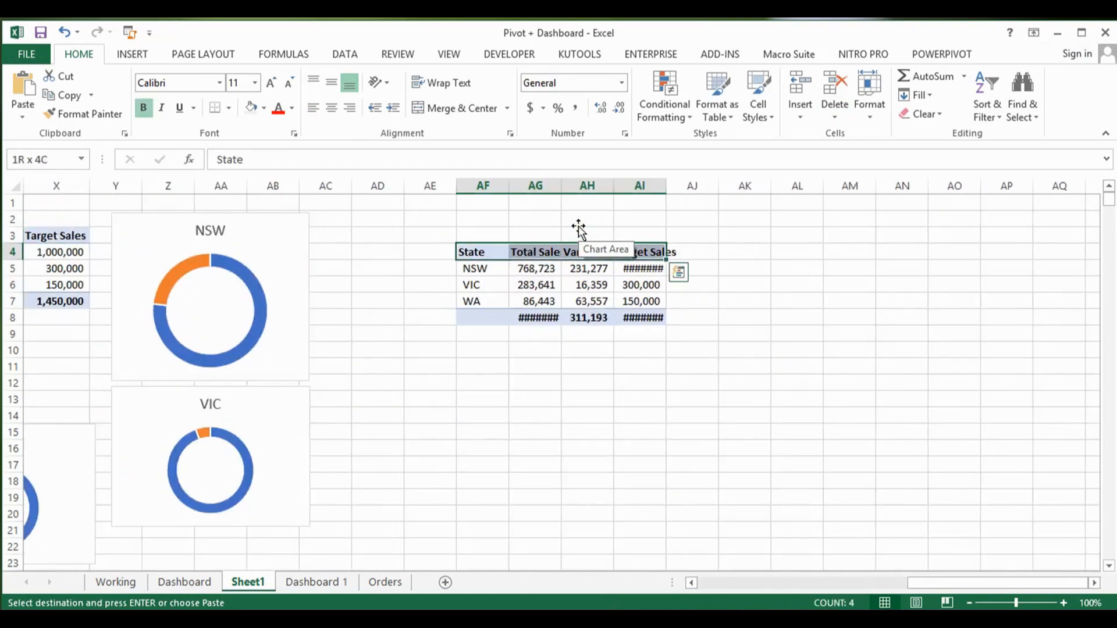
pyautogui.press('Down')
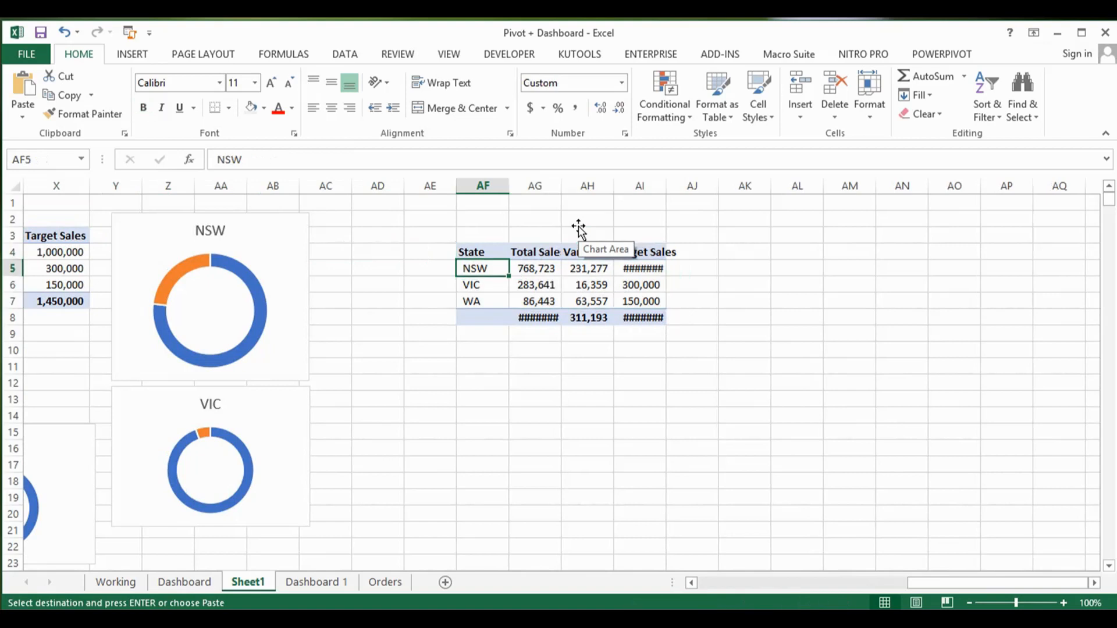
pyautogui.press('Up')
pyautogui.press('Return')
pyautogui.press('Right')
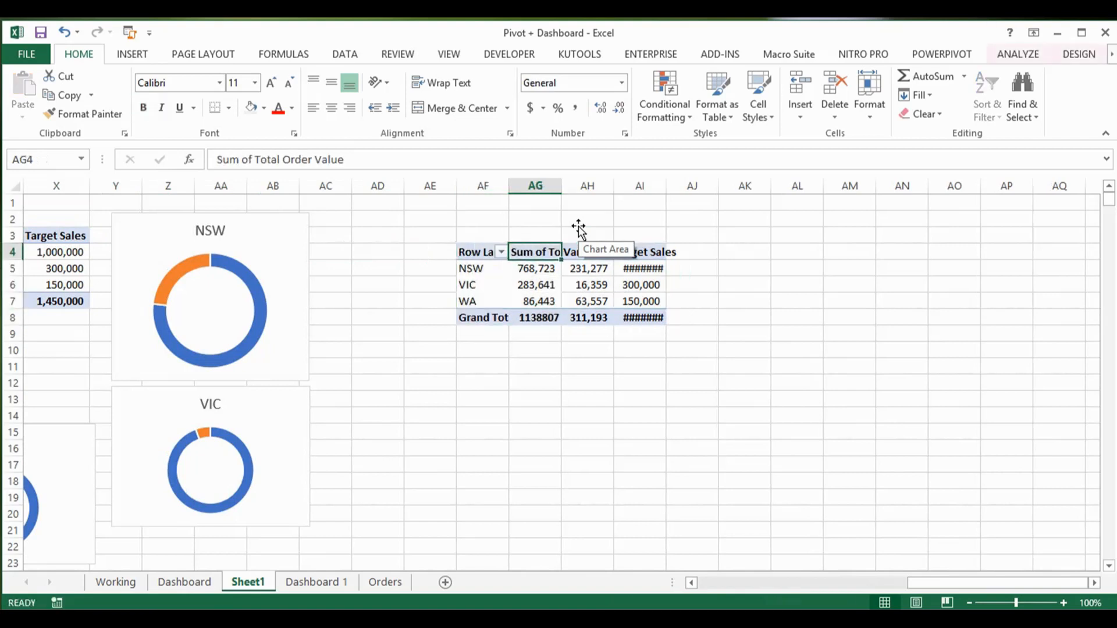
# Step: Clear the leftover Variance and Target Sales columns beside the pasted pivot table, range AH3:AI9
pyautogui.press('Right')
pyautogui.press('Up')
pyautogui.hotkey('shift', 'Right')
pyautogui.hotkey('shift', 'Down')
pyautogui.hotkey('shift', 'Down')
pyautogui.hotkey('shift', 'Down')
pyautogui.hotkey('shift', 'Down')
pyautogui.hotkey('shift', 'Down')
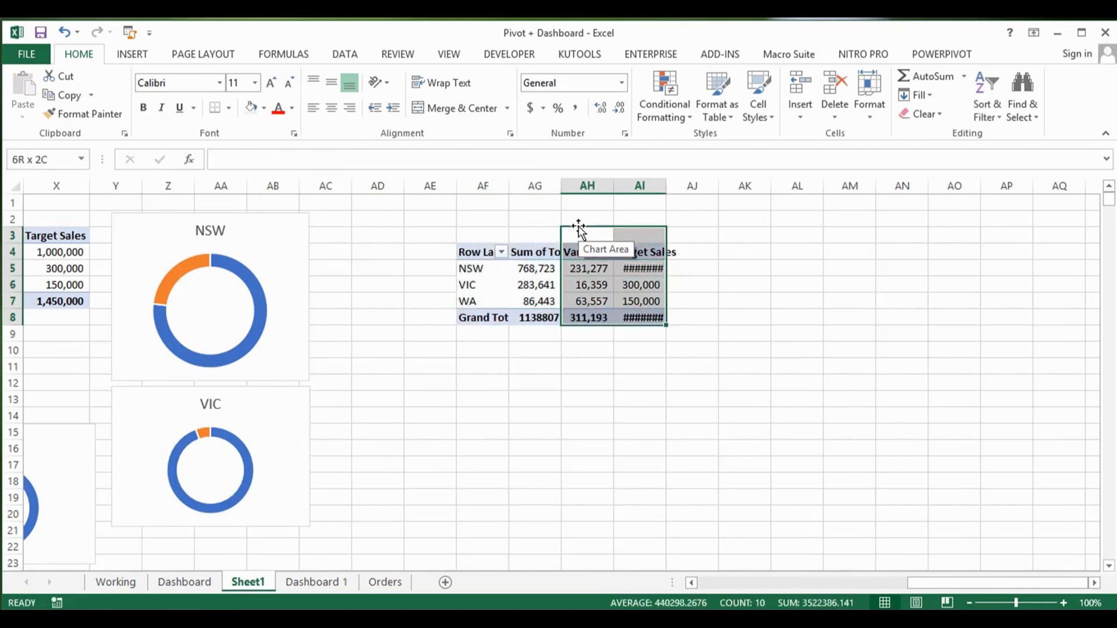
pyautogui.hotkey('shift', 'Down')
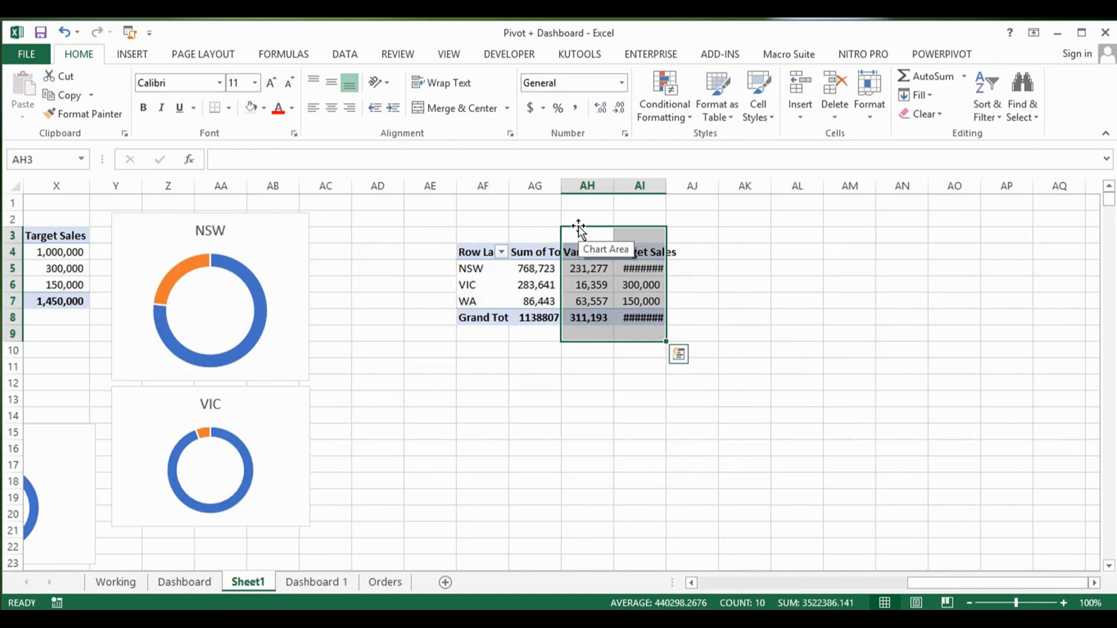
pyautogui.press('Delete')
# Step: Show the field list for the pasted pivot table and replace State with Account Manager as its row field
pyautogui.press('Down')
pyautogui.press('Down')
pyautogui.press('Left')
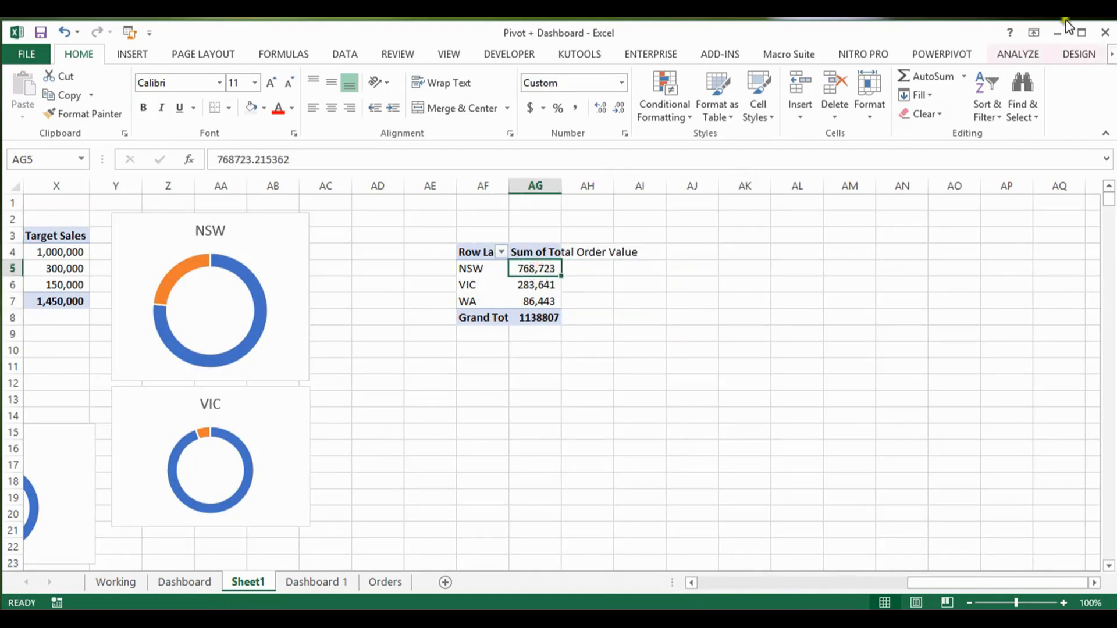
pyautogui.click(1018, 53)
pyautogui.click(984, 90)
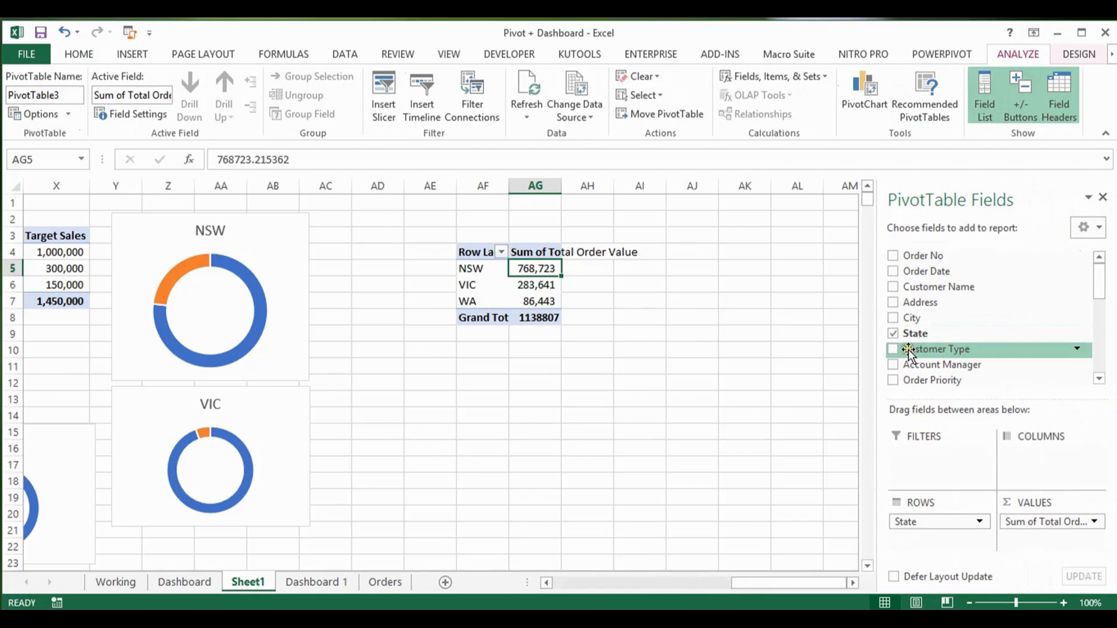
pyautogui.click(894, 365)
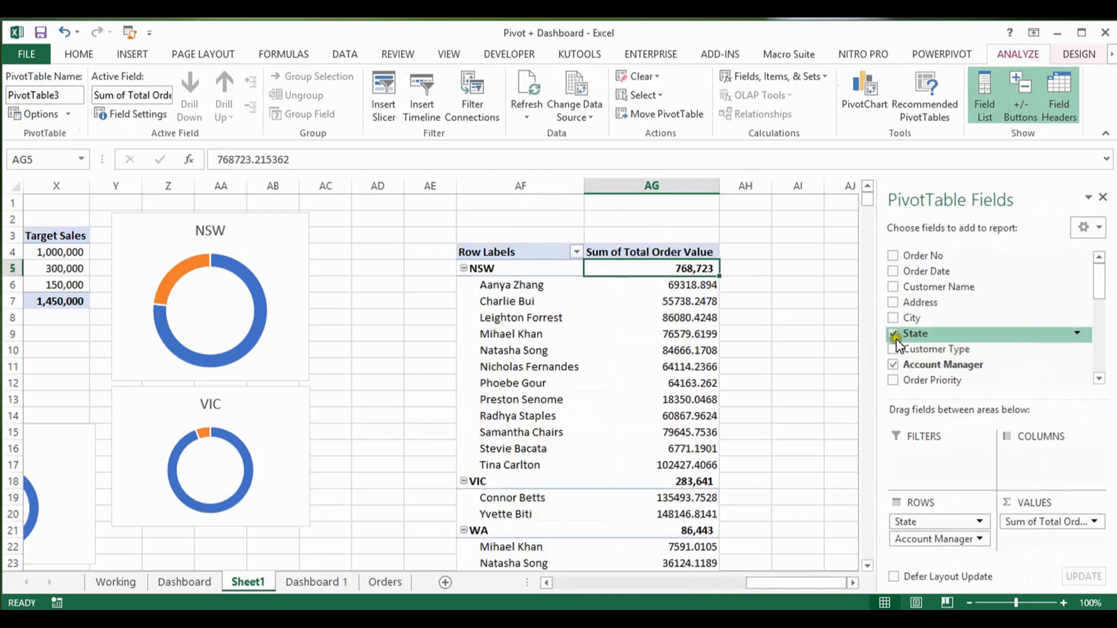
pyautogui.click(894, 334)
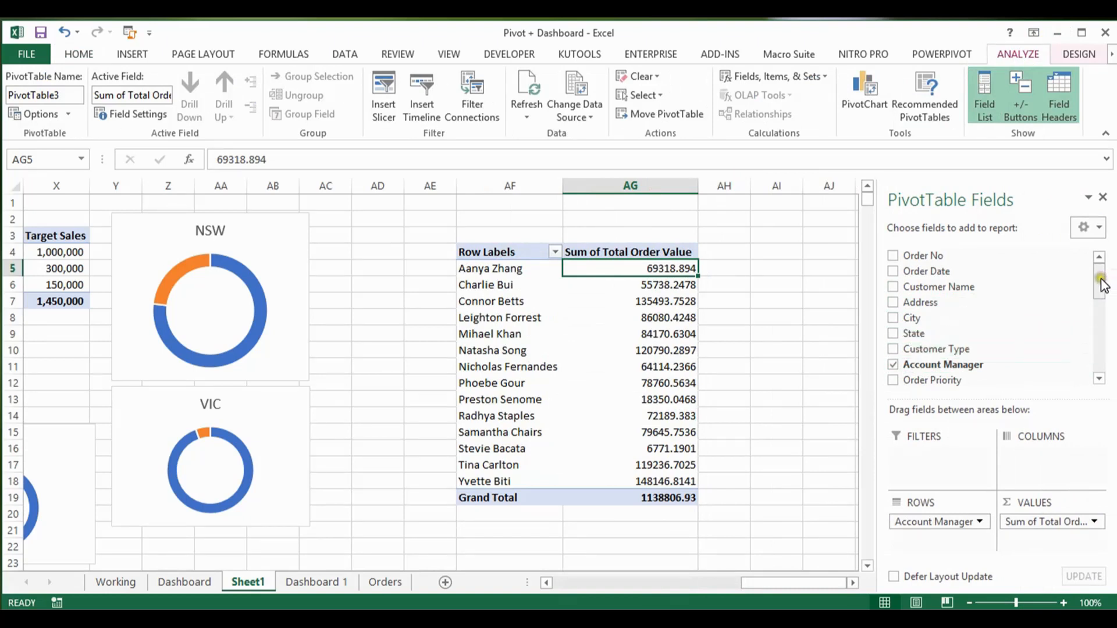
# Step: Insert a Clustered Bar PivotChart from the account manager pivot table
pyautogui.moveTo(1101, 285); pyautogui.dragTo(1100, 304)
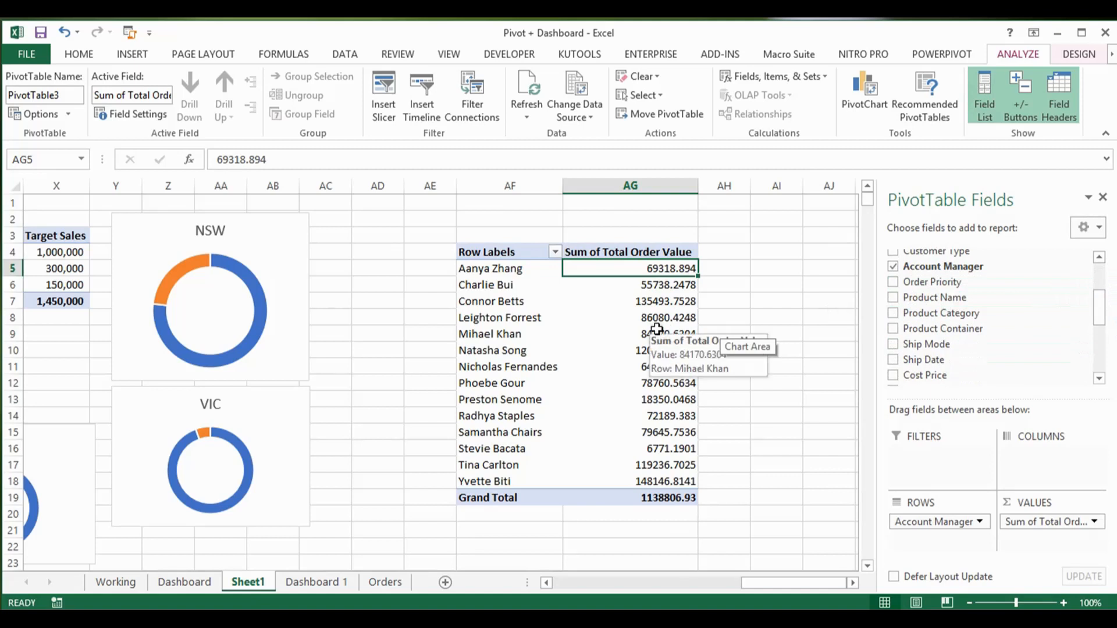
pyautogui.click(854, 89)
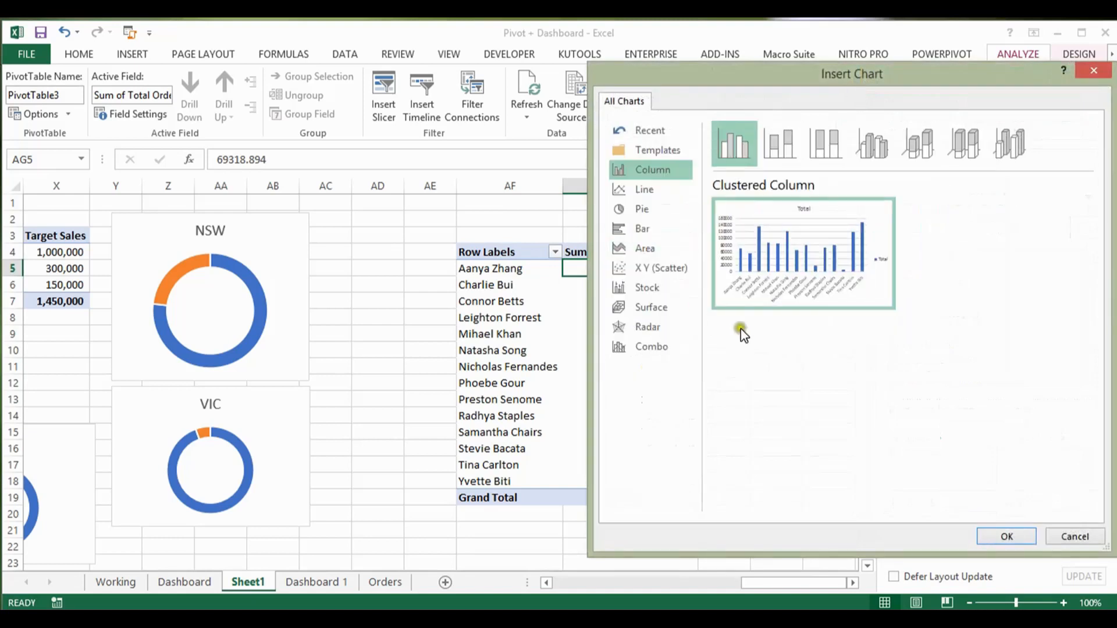
pyautogui.click(657, 227)
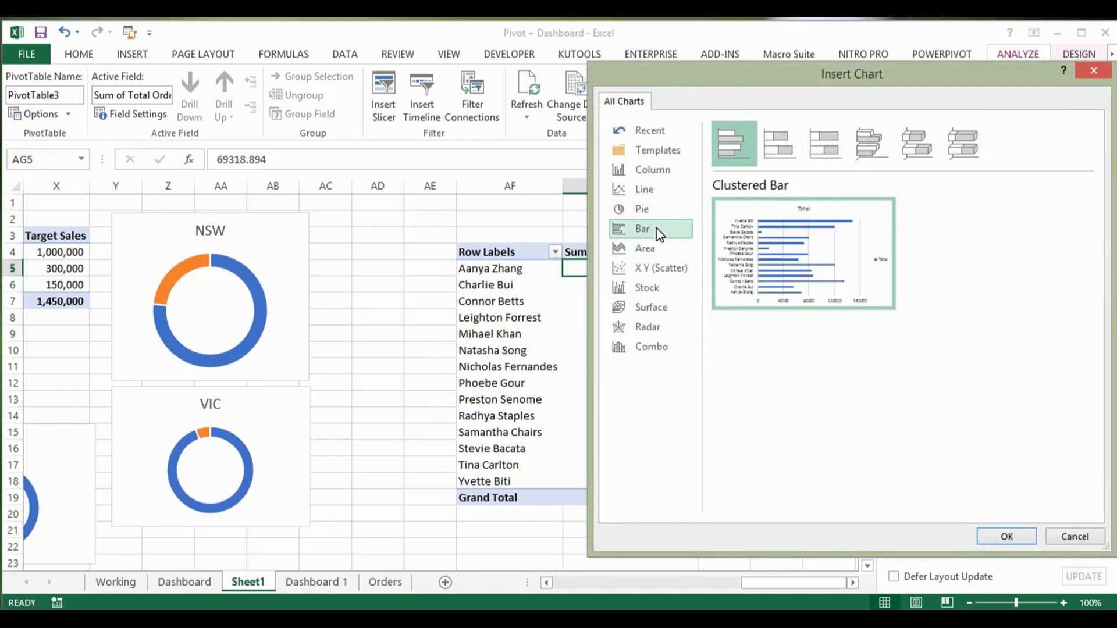
pyautogui.click(780, 141)
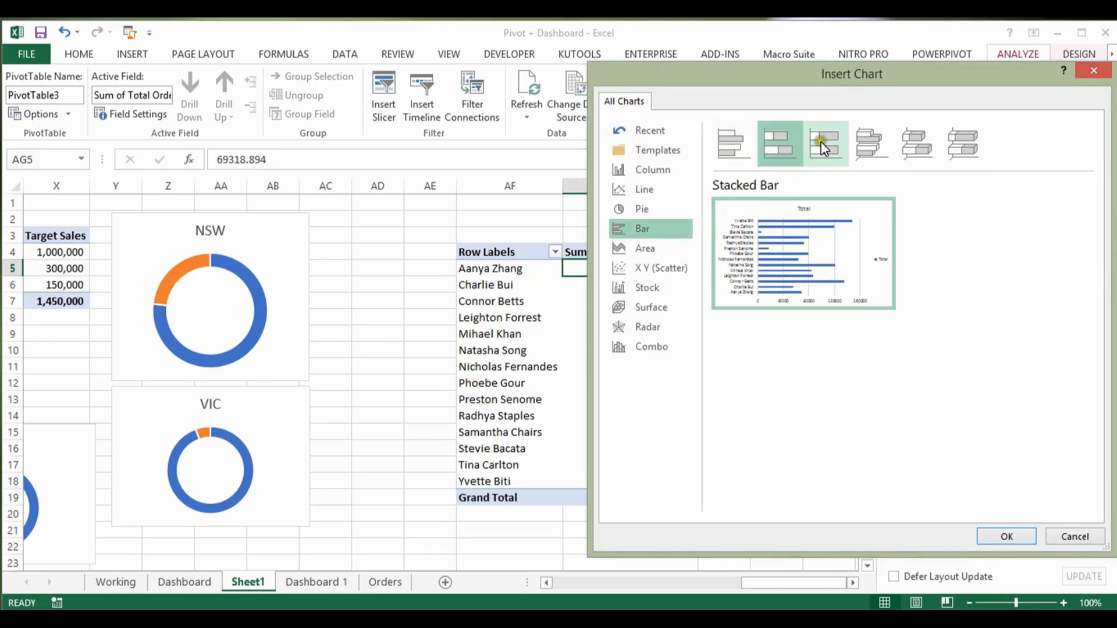
pyautogui.click(824, 142)
pyautogui.click(780, 142)
pyautogui.click(722, 149)
pyautogui.click(779, 140)
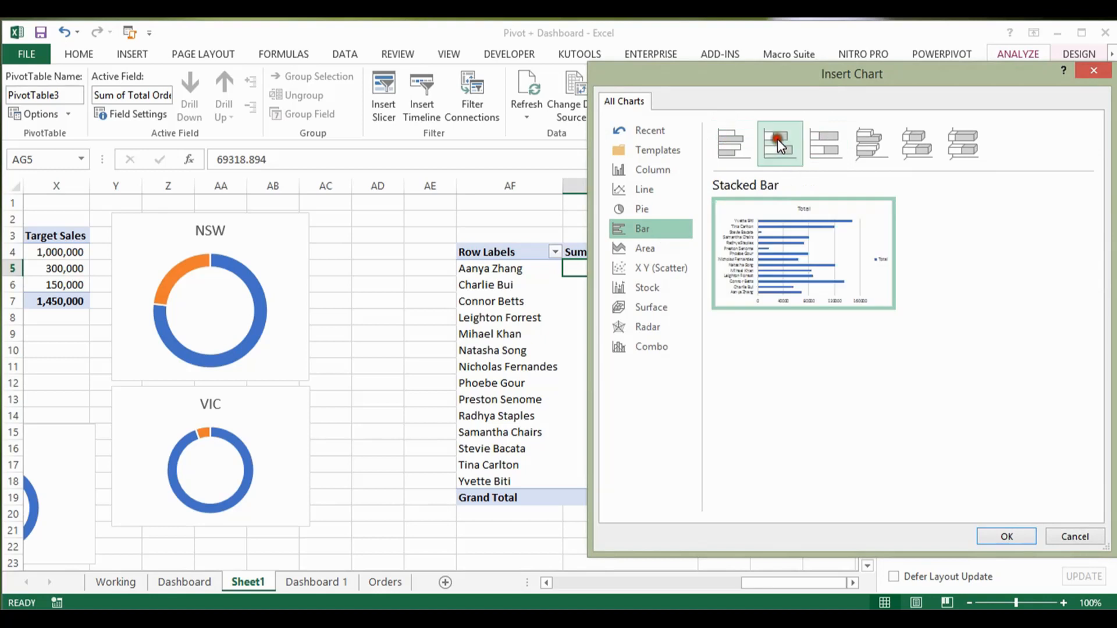
pyautogui.click(732, 146)
pyautogui.moveTo(850, 246)
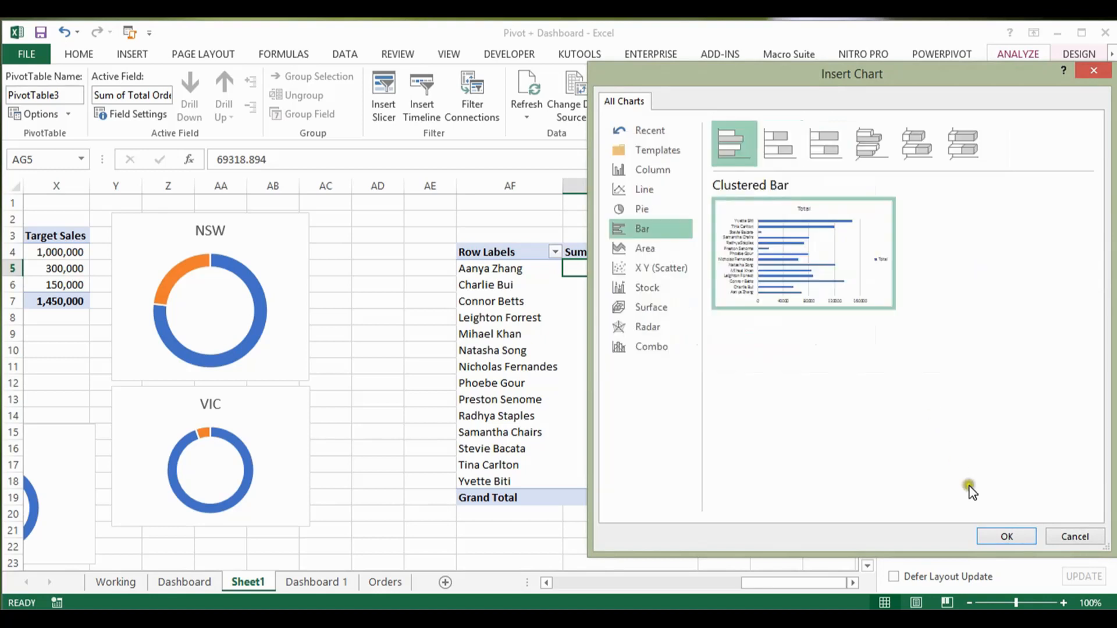
pyautogui.click(1013, 539)
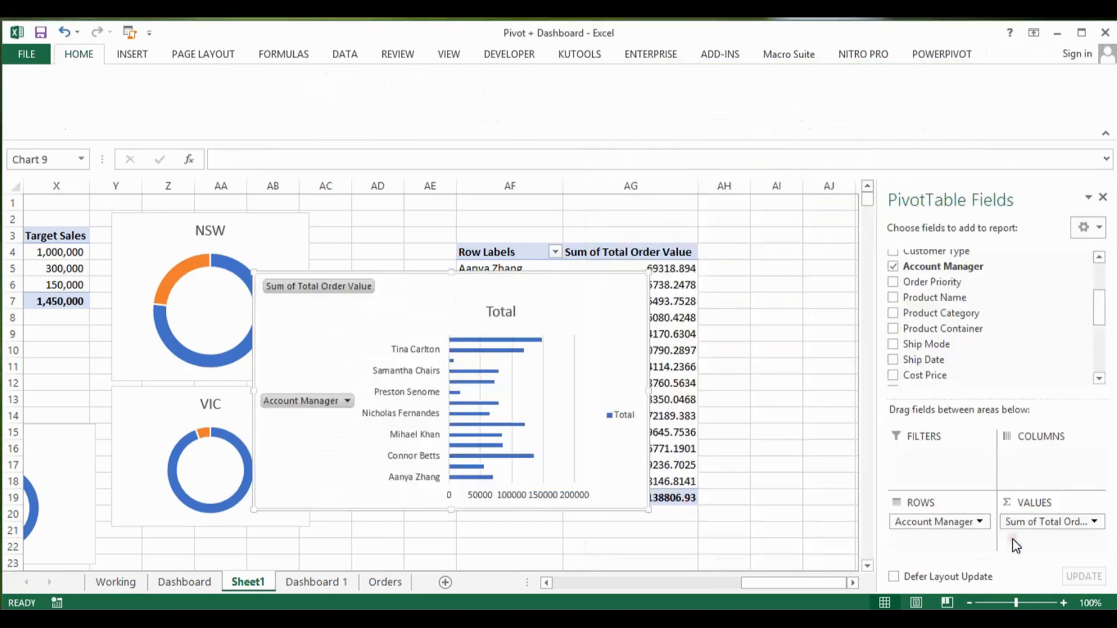
# Step: Strip the account manager bar chart of all its field buttons, legend and horizontal value axis
pyautogui.rightClick(365, 286)
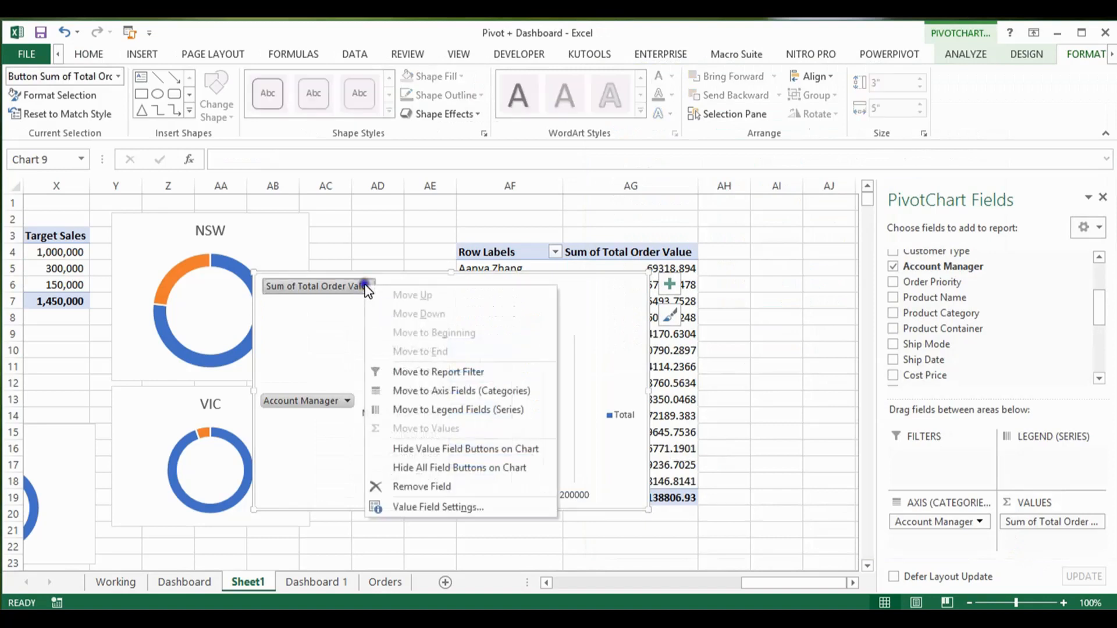
pyautogui.click(449, 467)
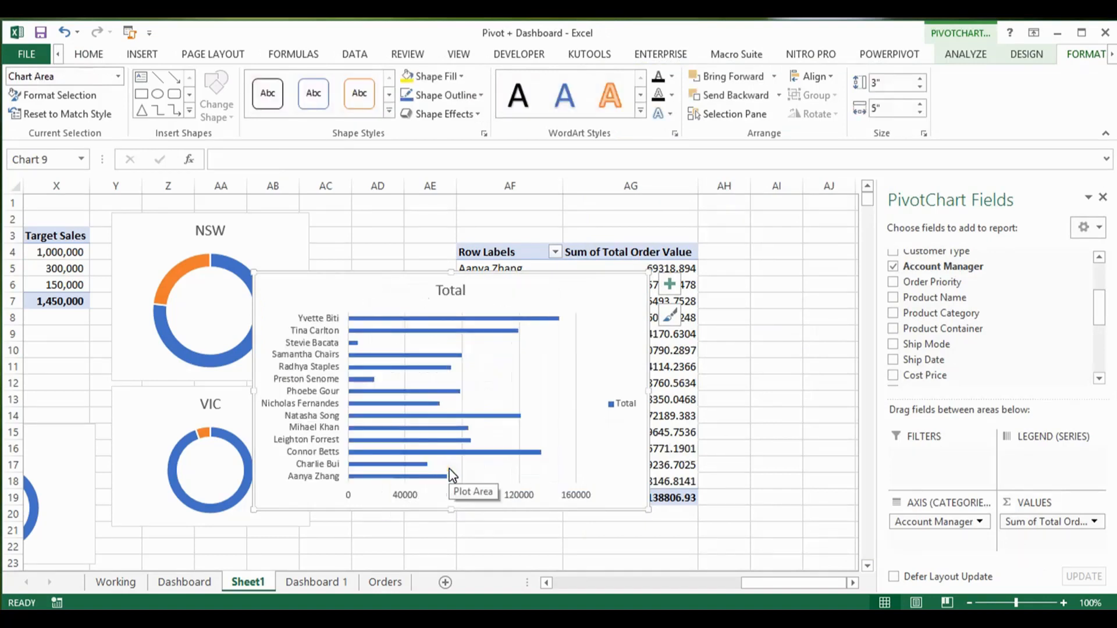
pyautogui.click(629, 407)
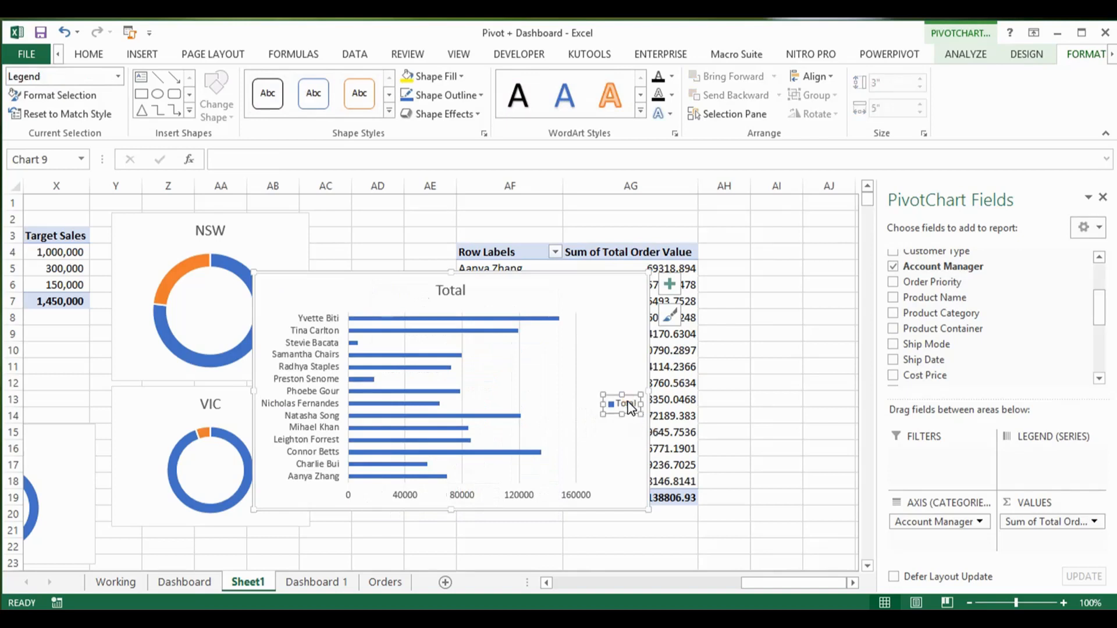
pyautogui.press('Delete')
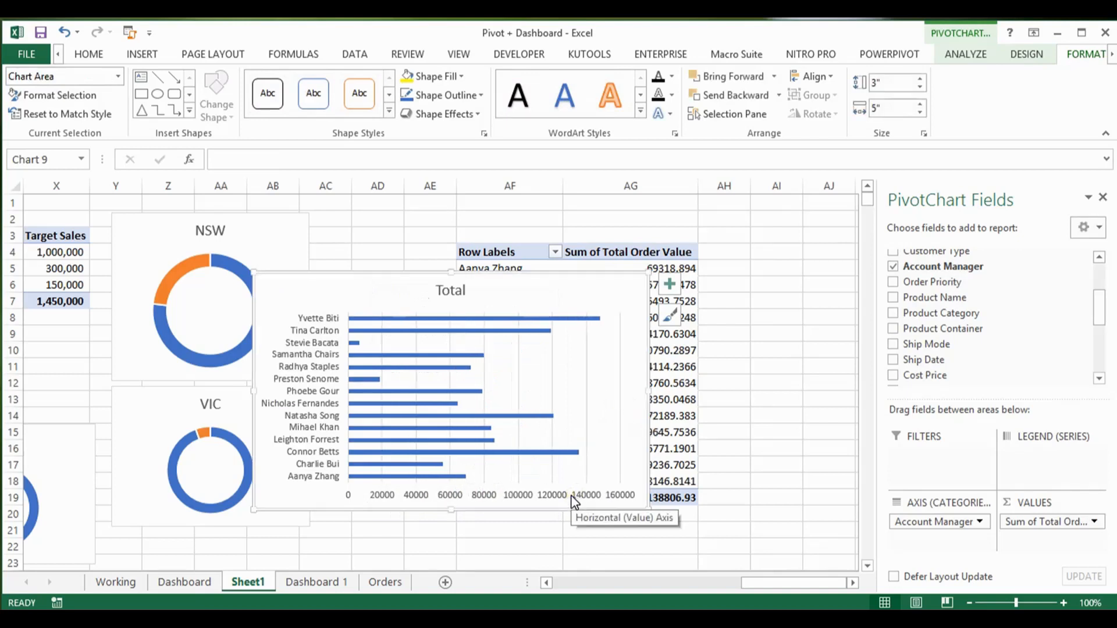
pyautogui.click(573, 498)
pyautogui.press('Delete')
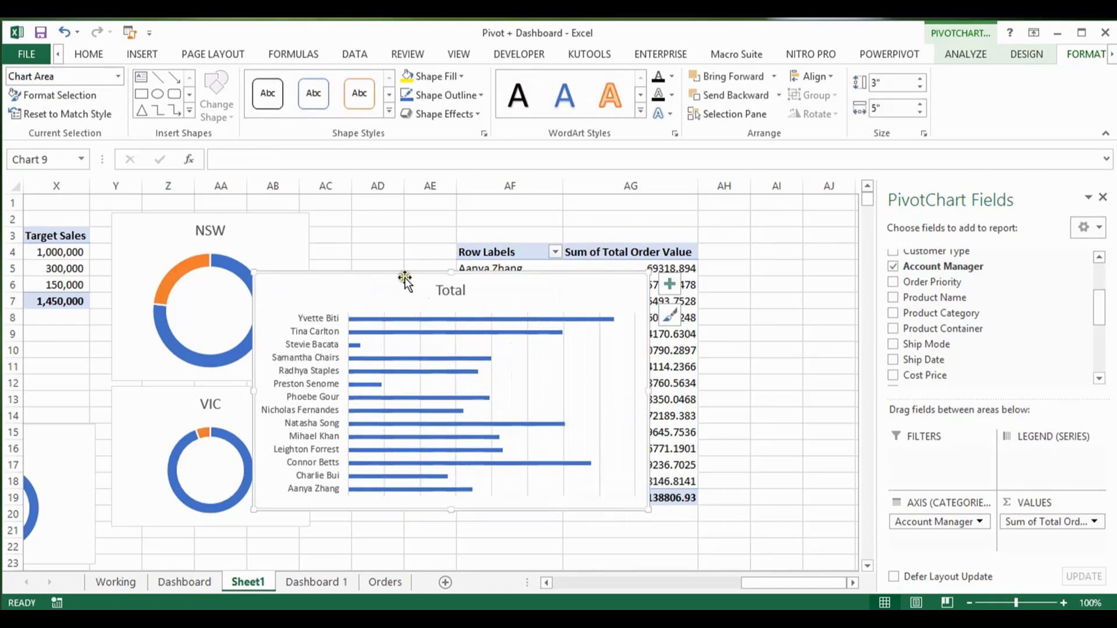
# Step: Replace the bar chart's title with "Account Manager Sales Comparison", copied from the matching chart on sheet Dashboard
pyautogui.click(450, 287)
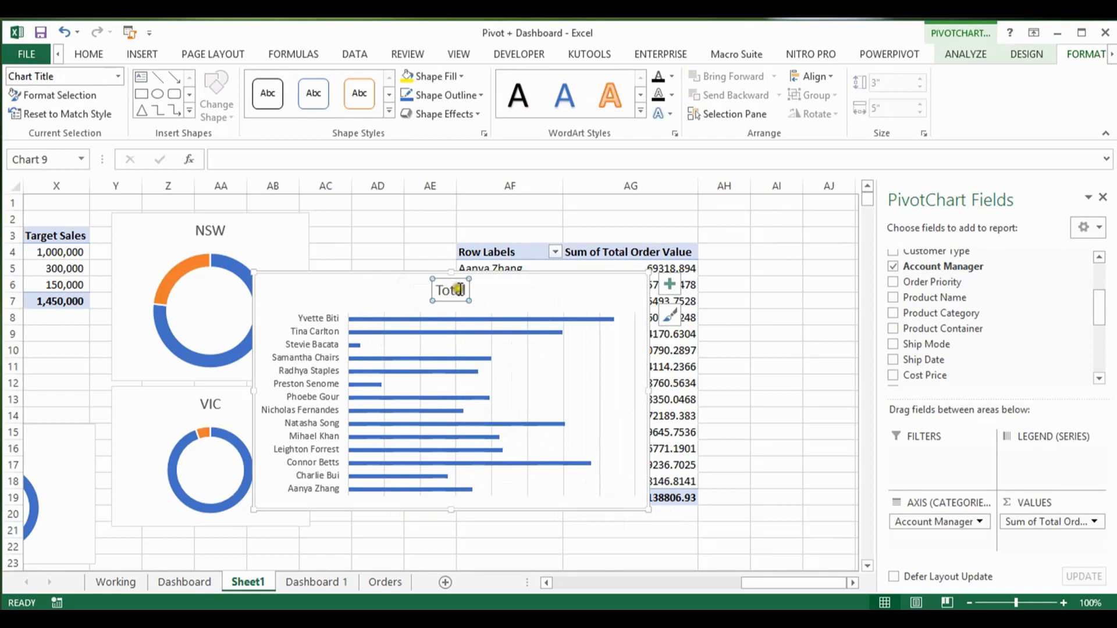
pyautogui.click(209, 580)
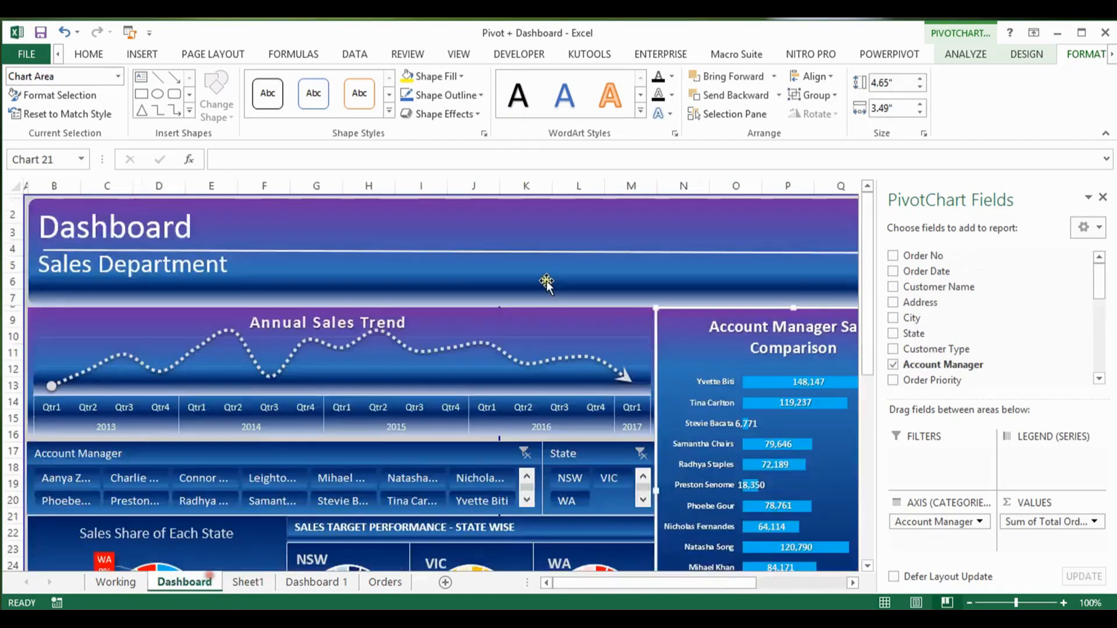
pyautogui.click(756, 336)
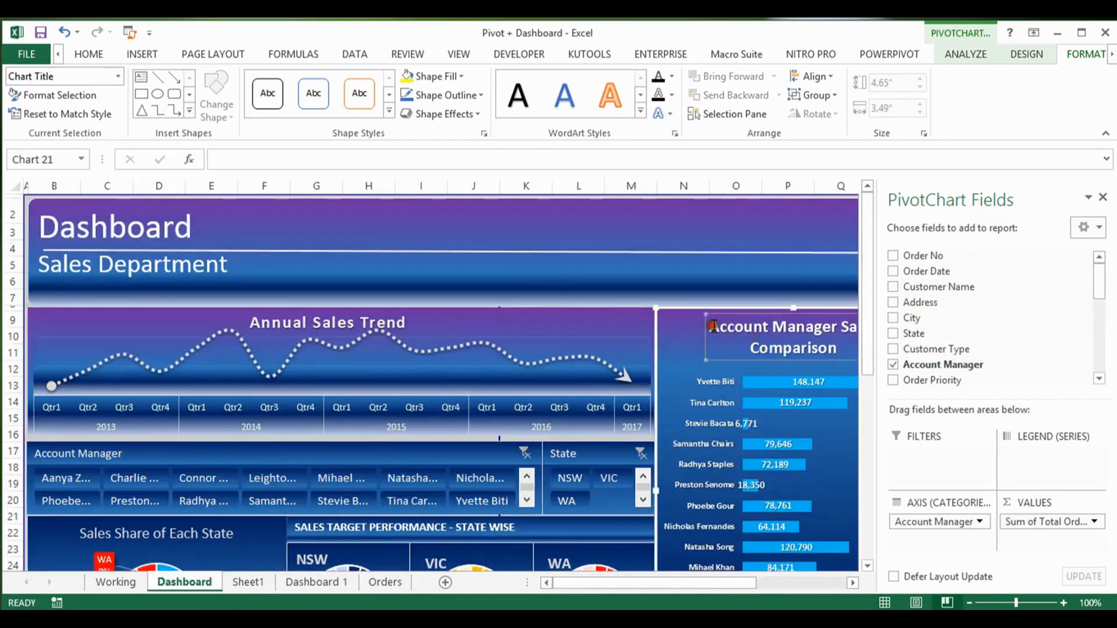
pyautogui.tripleClick(714, 325)
pyautogui.hotkey('ctrl', 'c')
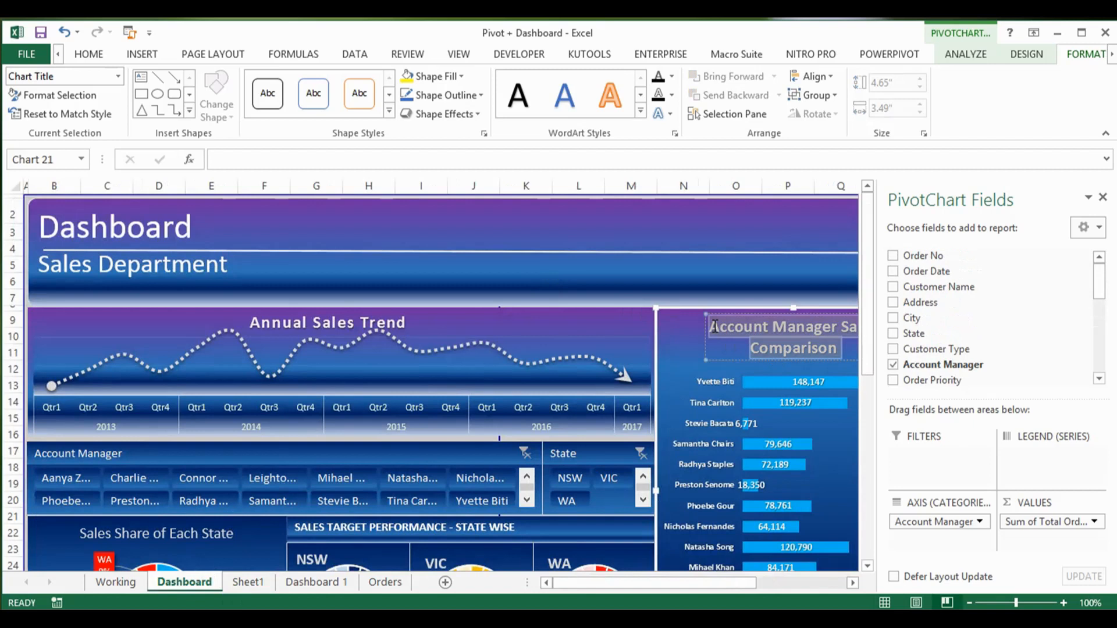
pyautogui.click(248, 584)
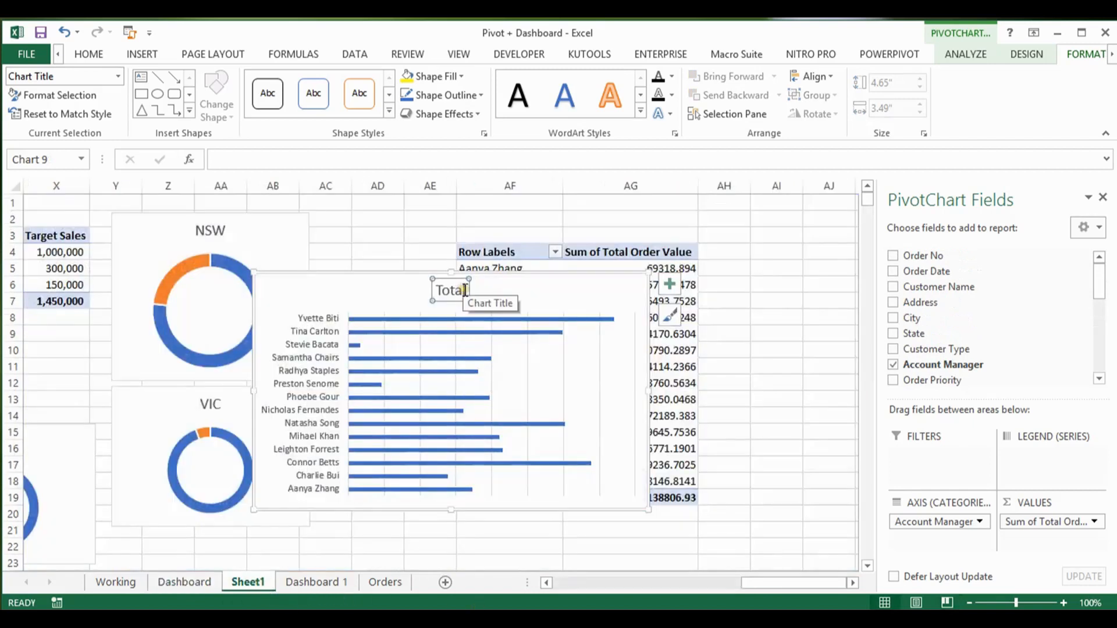
pyautogui.tripleClick(443, 290)
pyautogui.press('Delete')
pyautogui.hotkey('ctrl', 'v')
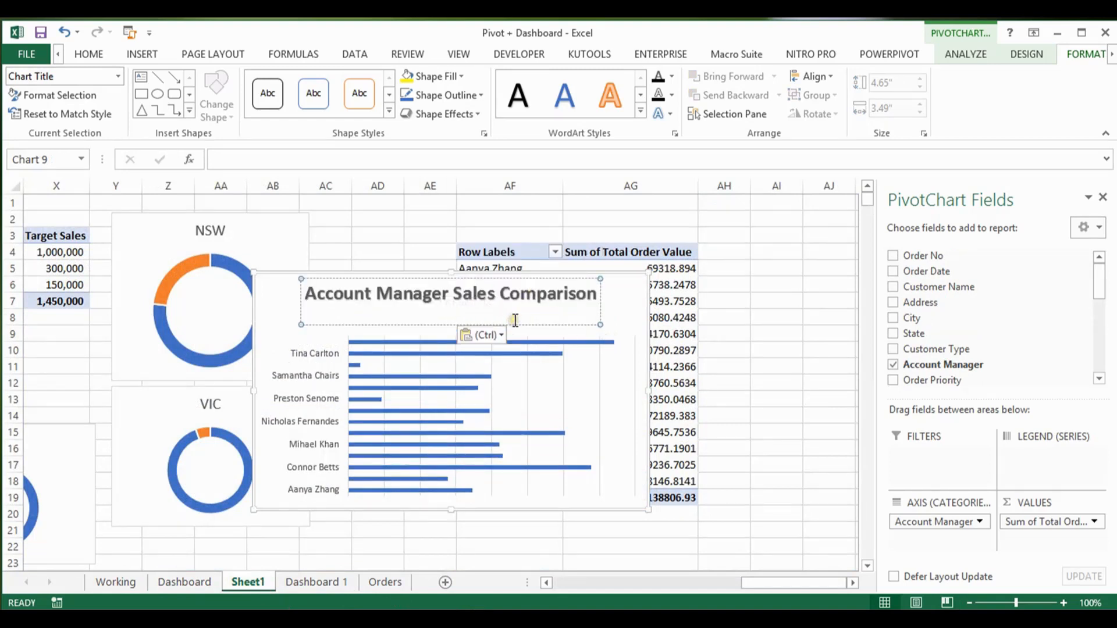
pyautogui.press('BackSpace')
pyautogui.click(631, 314)
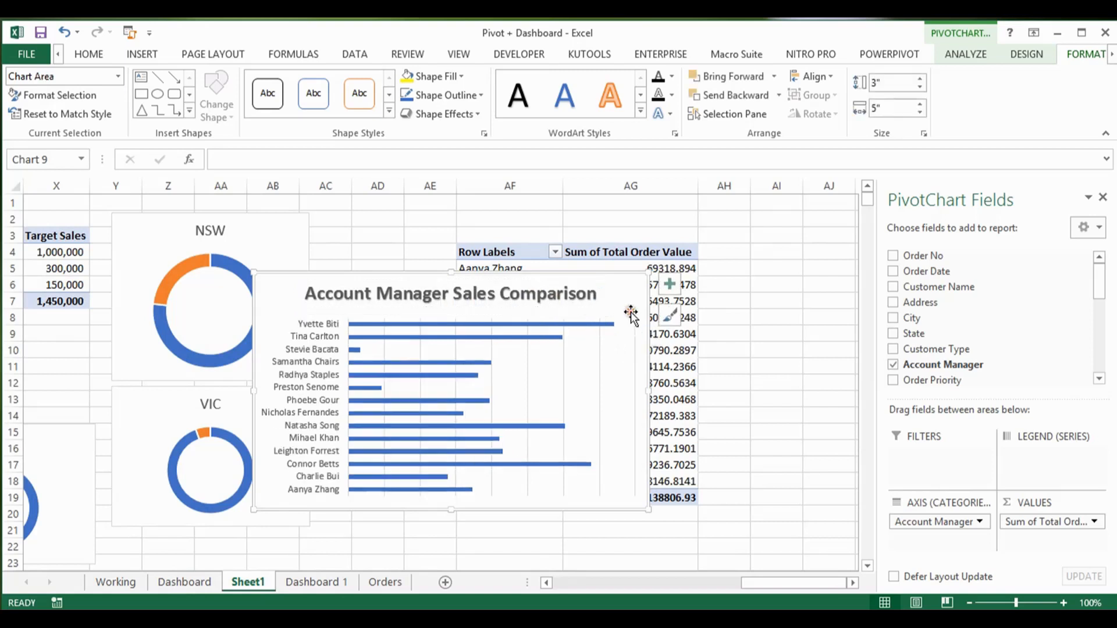
# Step: Copy the comparison bar chart to sheet Dashboard 1 and place it beside the Annual Sales Tend chart, level with its upper edge
pyautogui.click(483, 330)
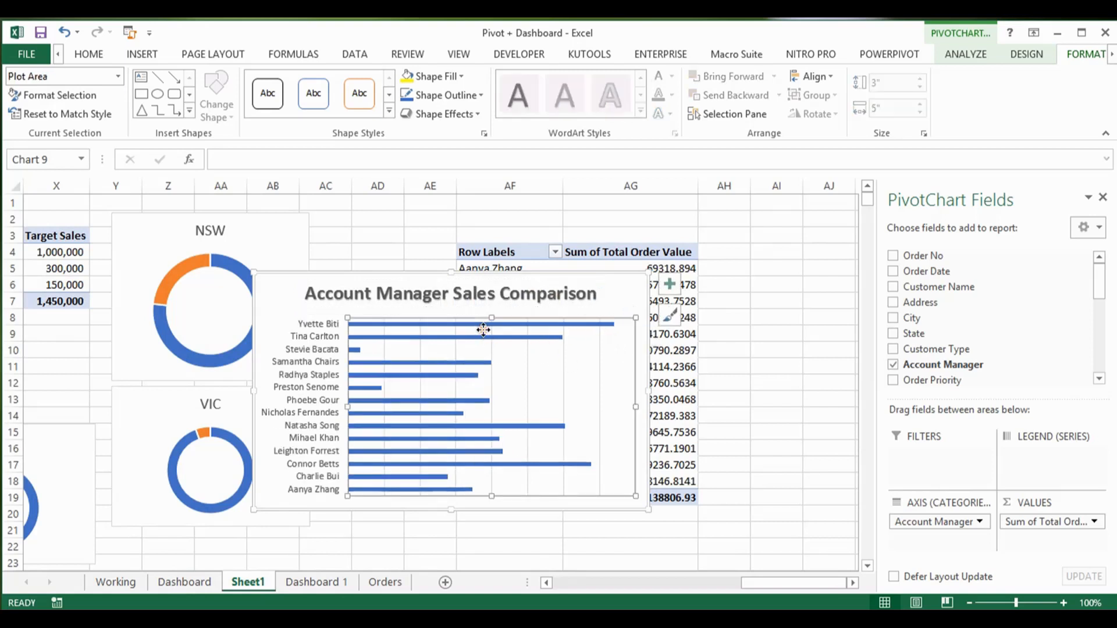
pyautogui.click(381, 278)
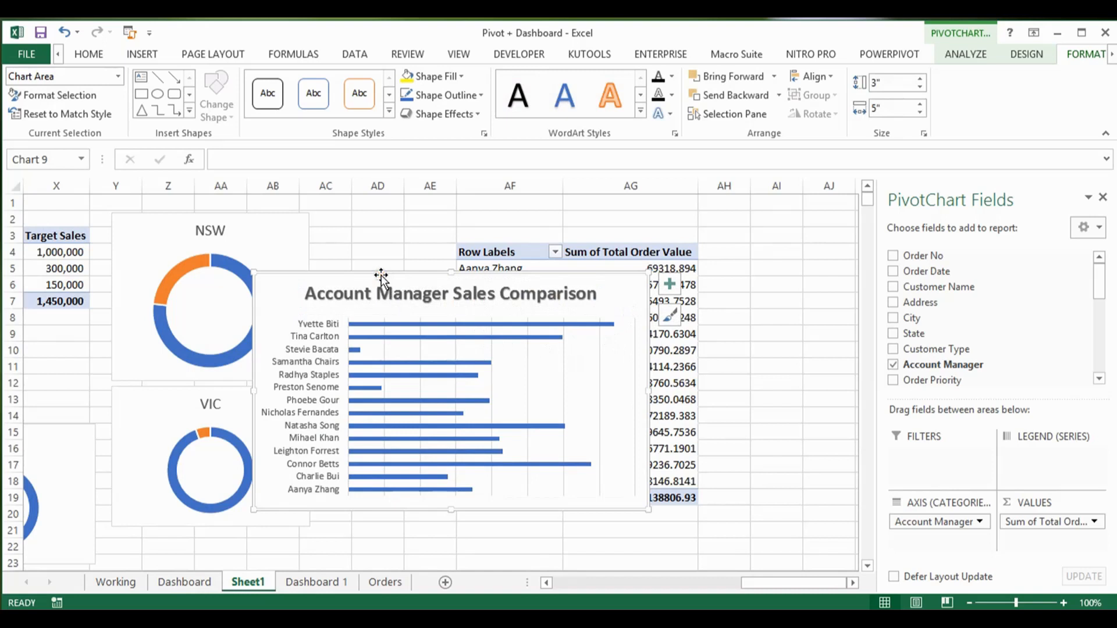
pyautogui.click(301, 581)
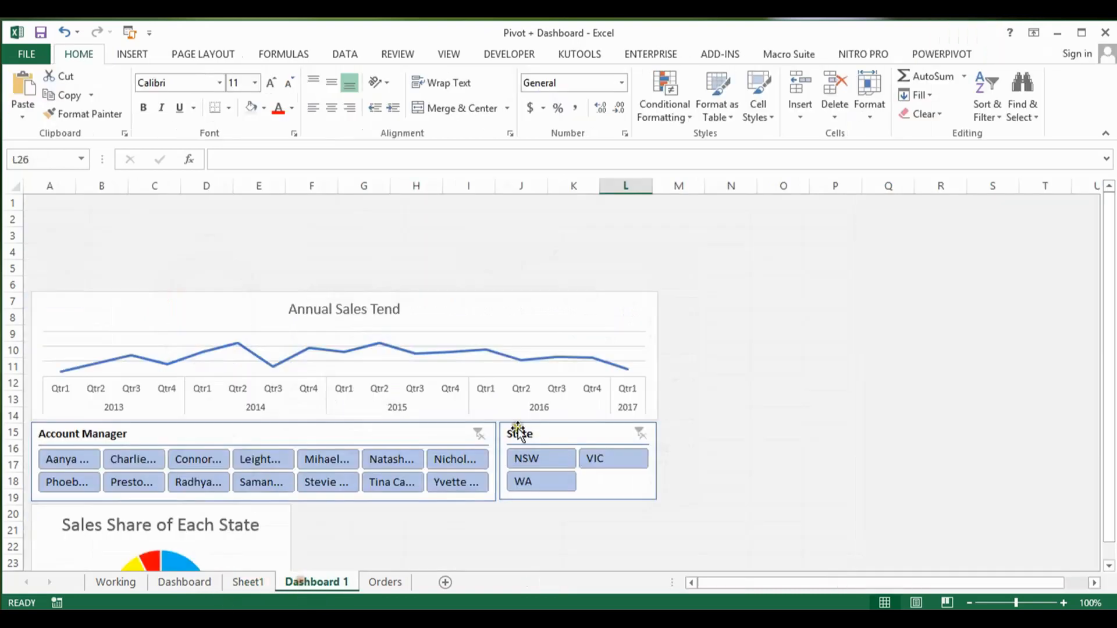
pyautogui.click(699, 349)
pyautogui.hotkey('ctrl', 'v')
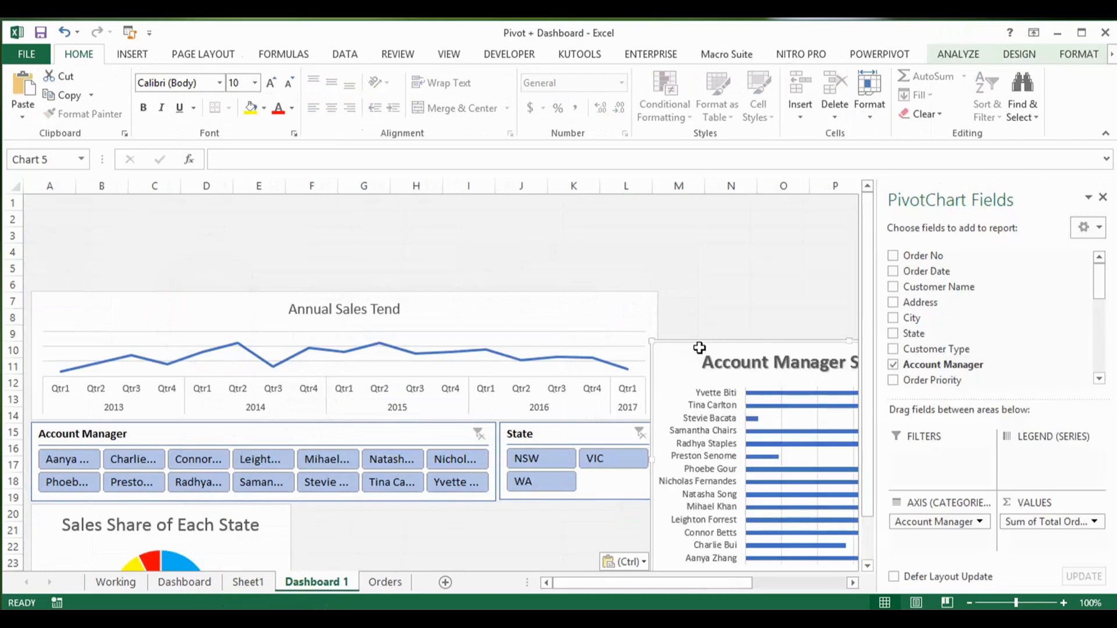
pyautogui.moveTo(732, 350); pyautogui.dragTo(739, 292)
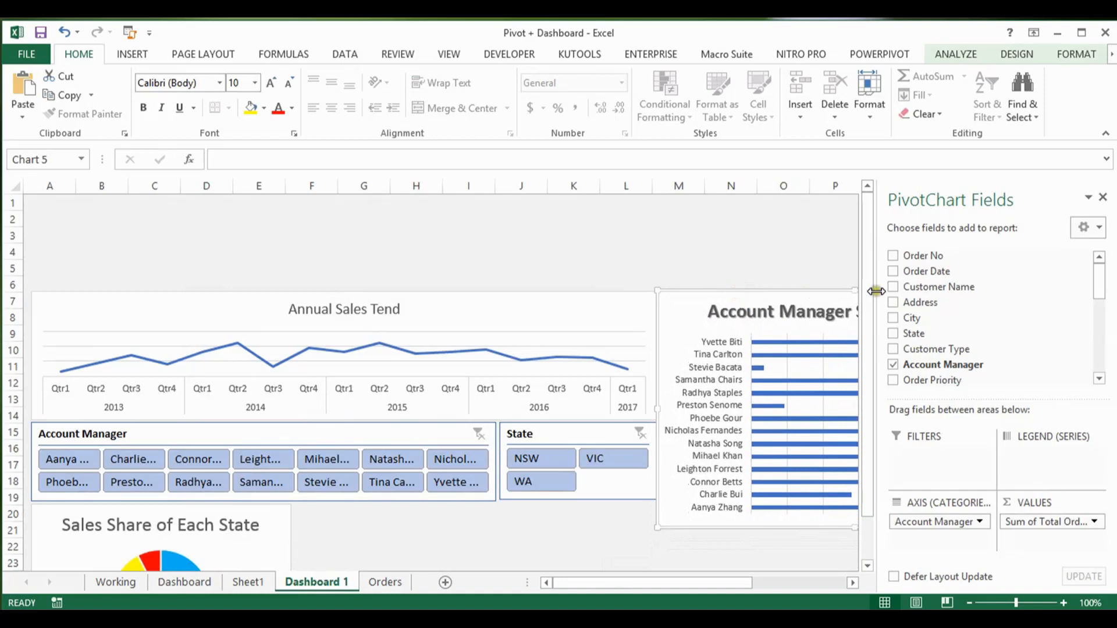
# Step: Resize the Account Manager Sales Comparison chart so it is narrower, ending in column R, and extends down to row 32
pyautogui.moveTo(868, 288); pyautogui.dragTo(900, 462)
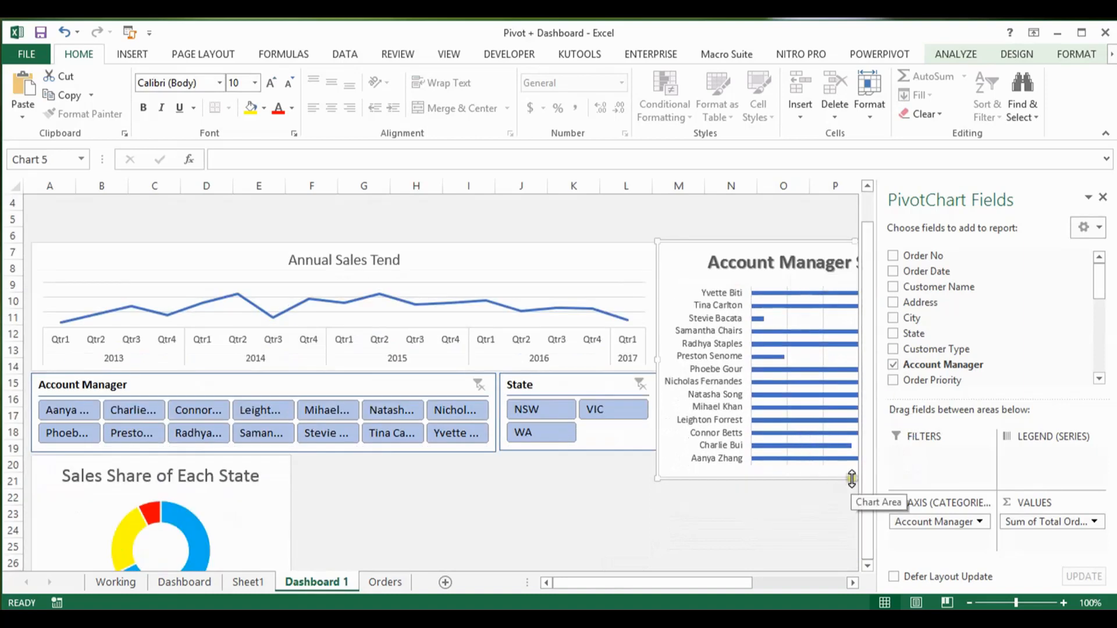
pyautogui.hscroll(10, 855, 500)
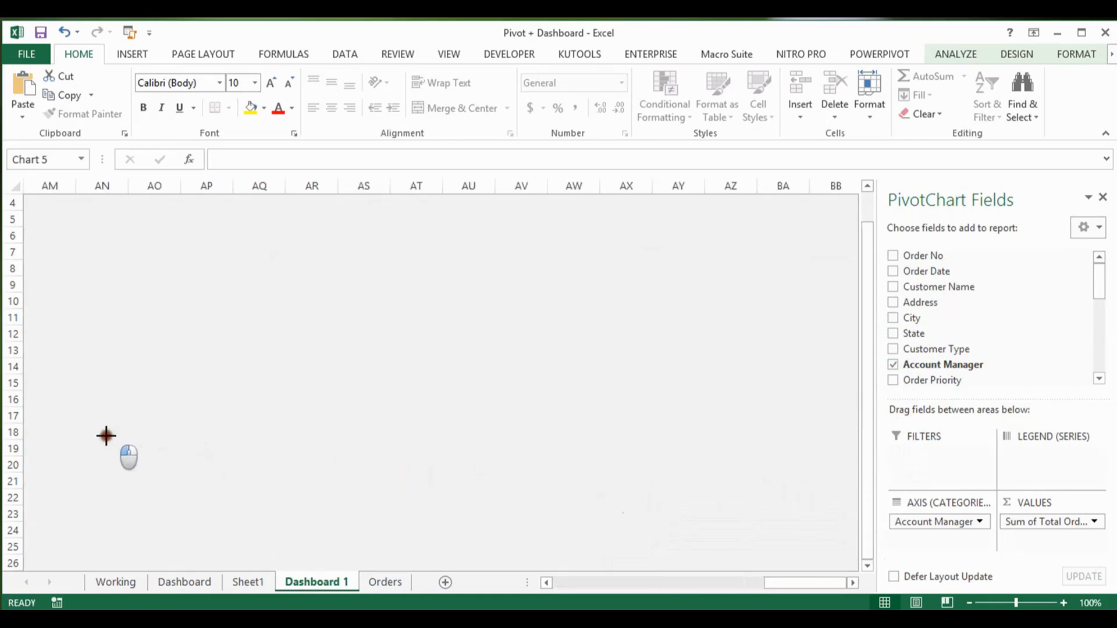
pyautogui.hscroll(-3, 26, 425)
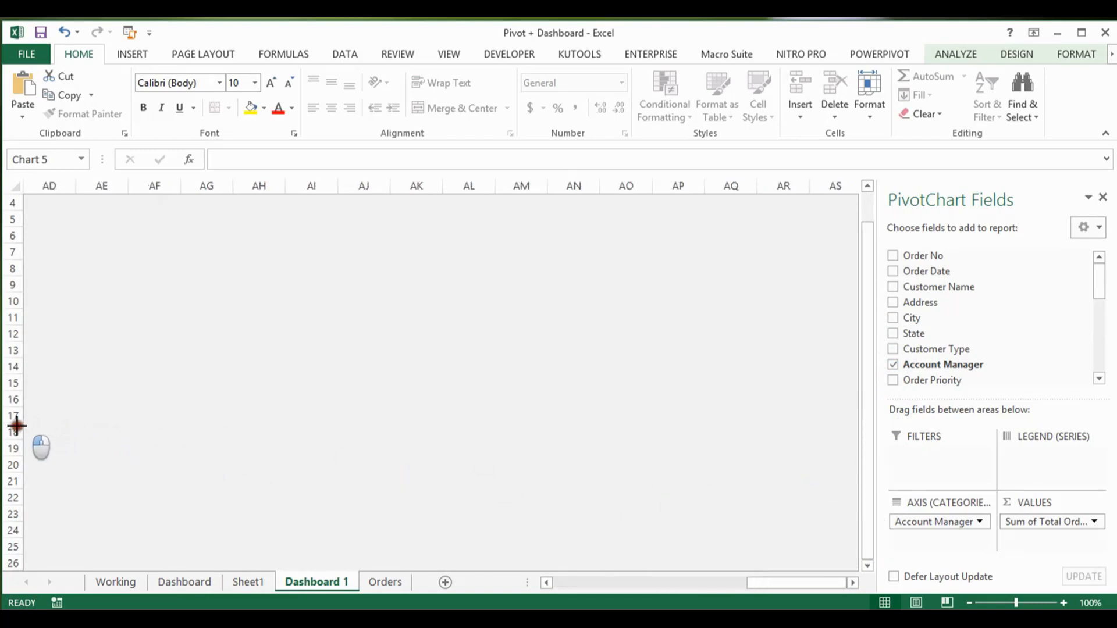
pyautogui.hscroll(-2, 13, 420)
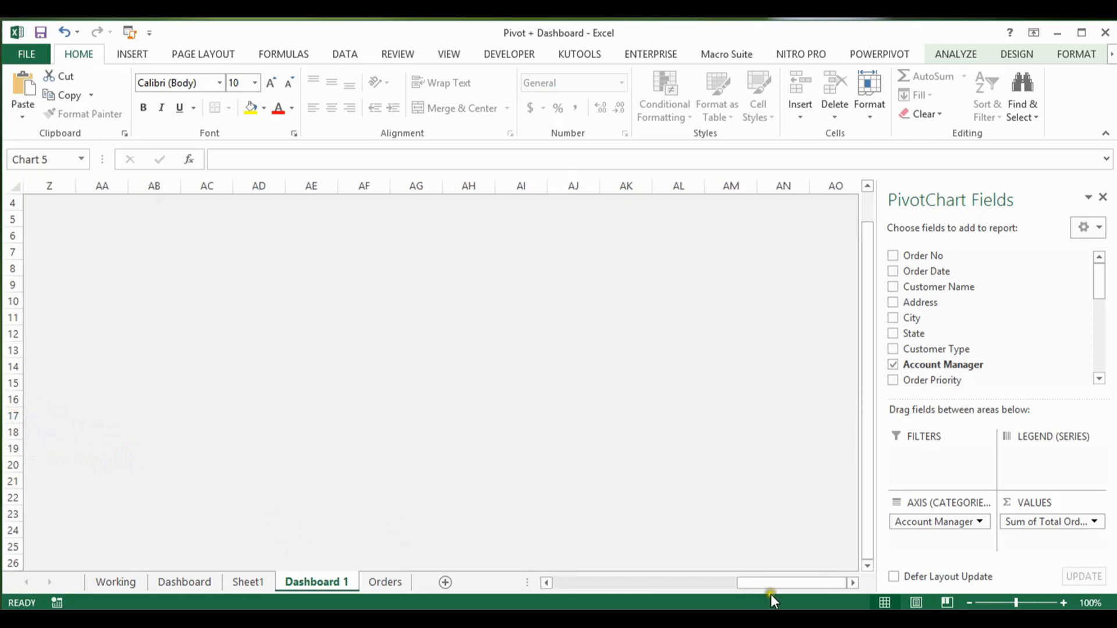
pyautogui.moveTo(763, 582); pyautogui.dragTo(643, 589)
pyautogui.moveTo(383, 409); pyautogui.dragTo(382, 561)
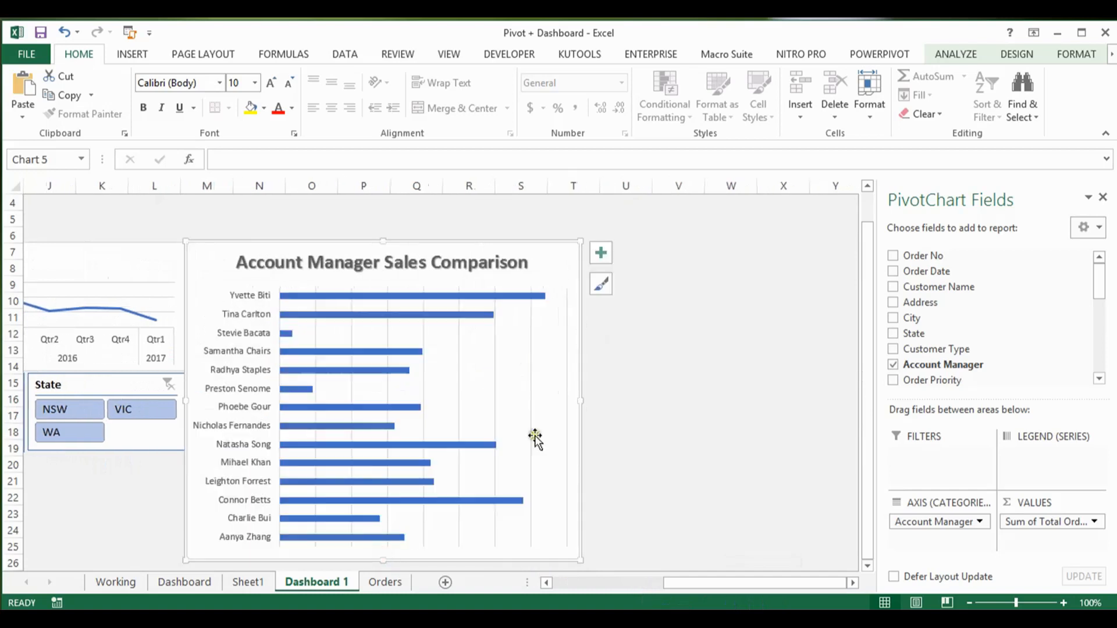
pyautogui.moveTo(581, 400); pyautogui.dragTo(464, 424)
pyautogui.moveTo(869, 366); pyautogui.dragTo(870, 553)
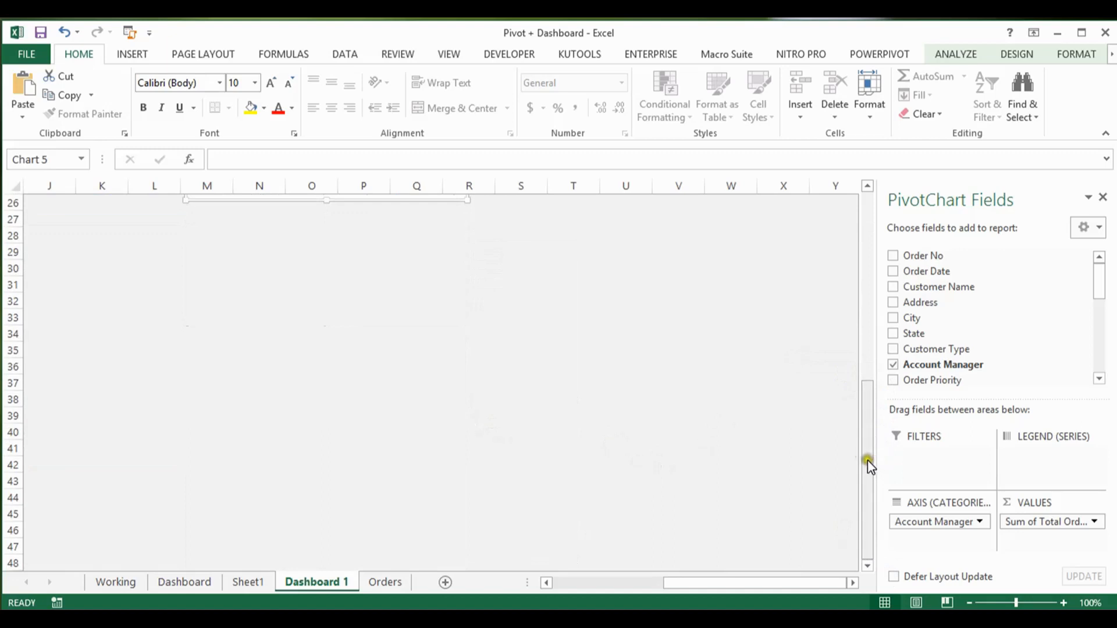
pyautogui.moveTo(871, 464); pyautogui.dragTo(853, 394)
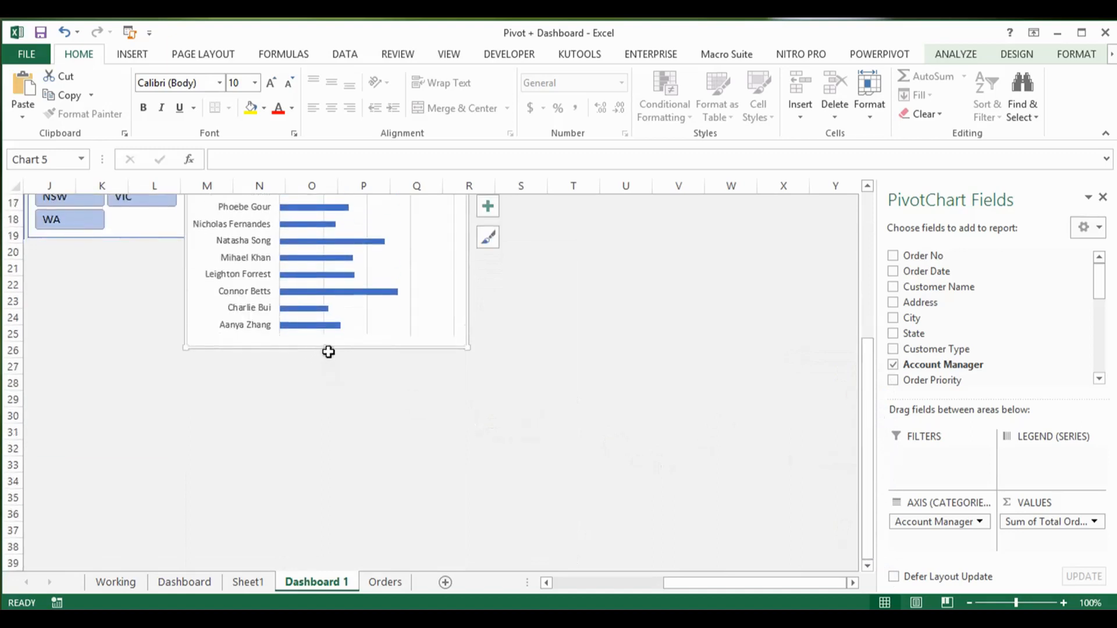
pyautogui.moveTo(328, 349); pyautogui.dragTo(325, 461)
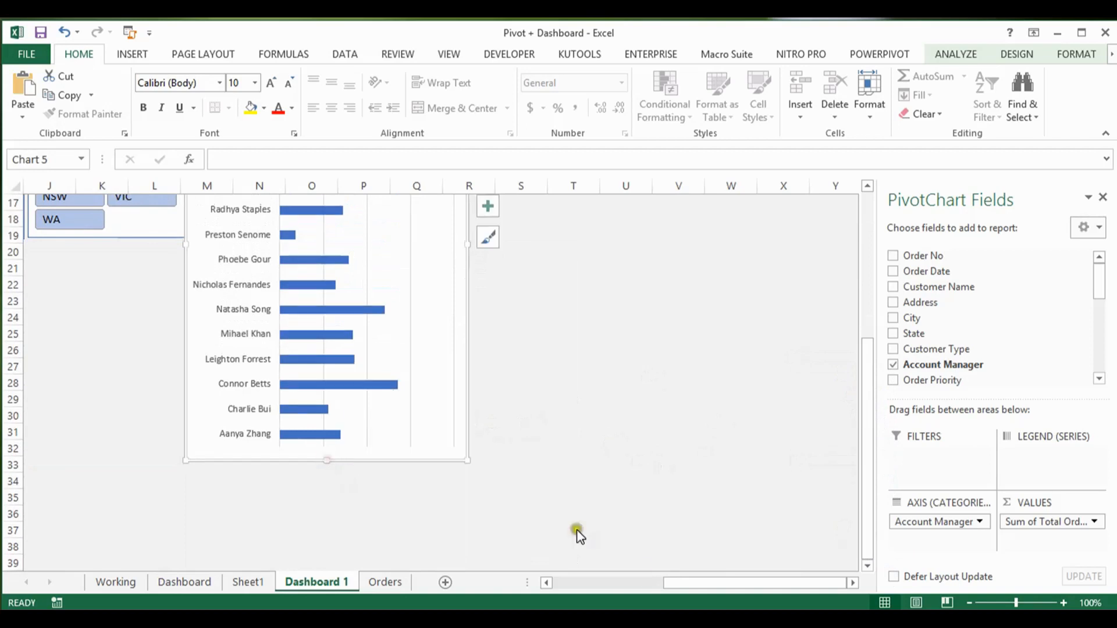
# Step: On Sheet1, move the comparison chart off its pivot table to column AH and copy the NSW, VIC and WA doughnut charts together
pyautogui.click(263, 583)
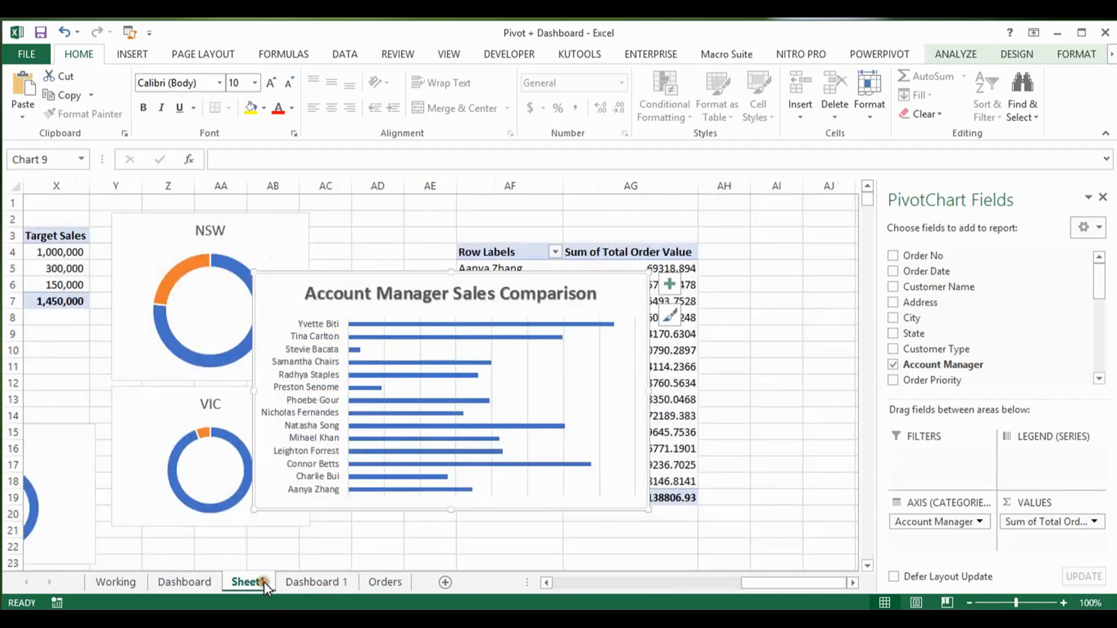
pyautogui.moveTo(333, 279); pyautogui.dragTo(756, 237)
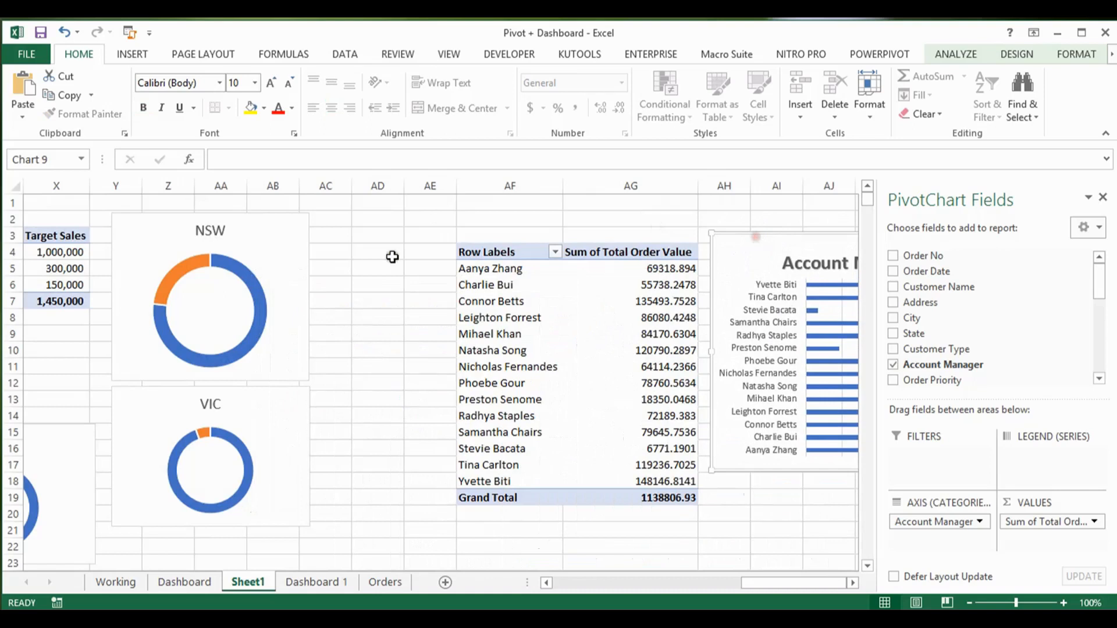
pyautogui.click(291, 271)
pyautogui.keyDown('ctrl'); pyautogui.click(289, 429); pyautogui.keyUp('ctrl')
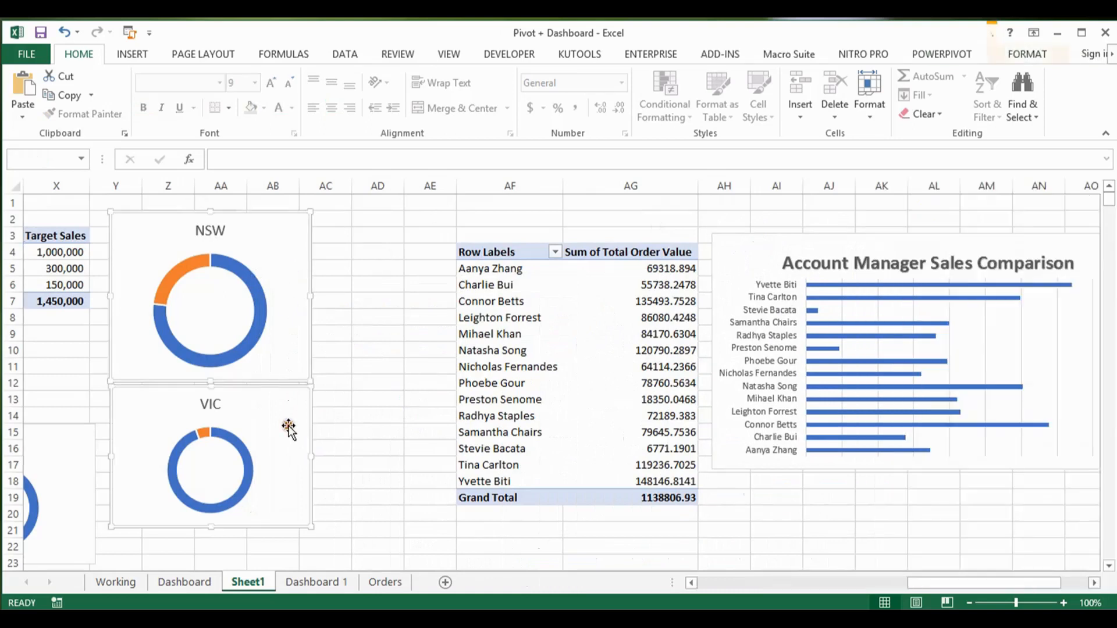
pyautogui.keyDown('ctrl'); pyautogui.click(80, 443); pyautogui.keyUp('ctrl')
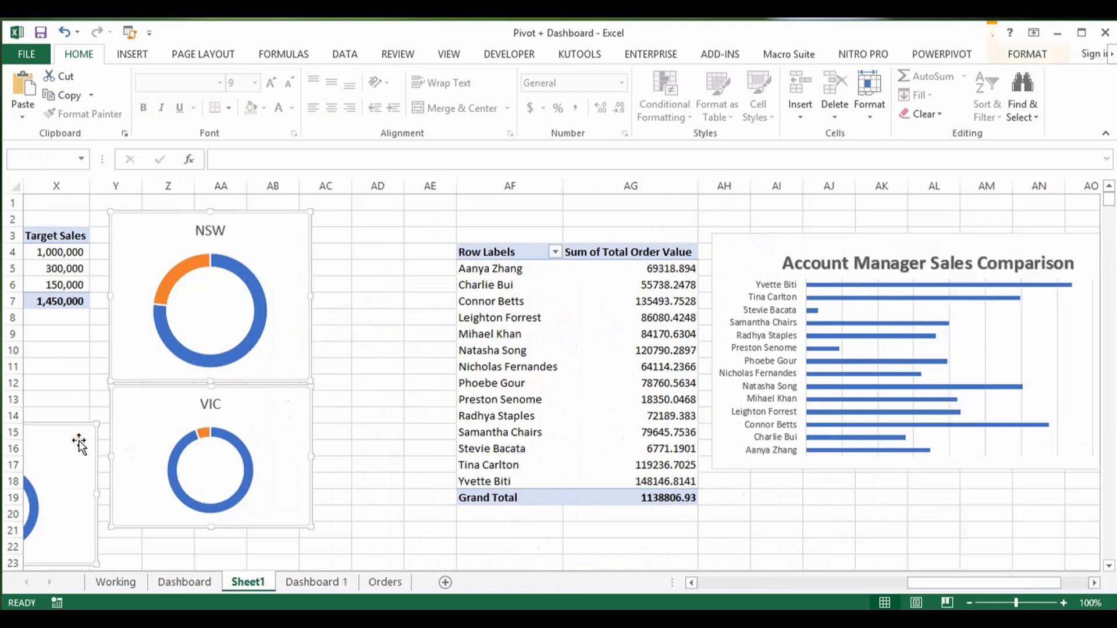
# Step: Paste the three state doughnut charts into sheet Dashboard 1 at cell G24
pyautogui.click(315, 582)
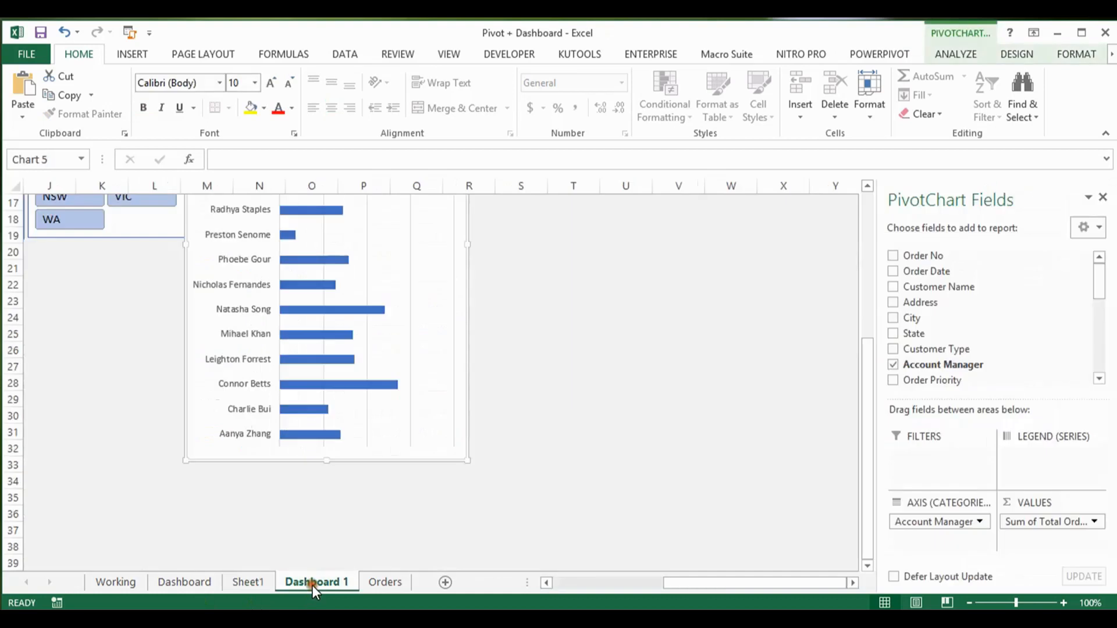
pyautogui.click(105, 420)
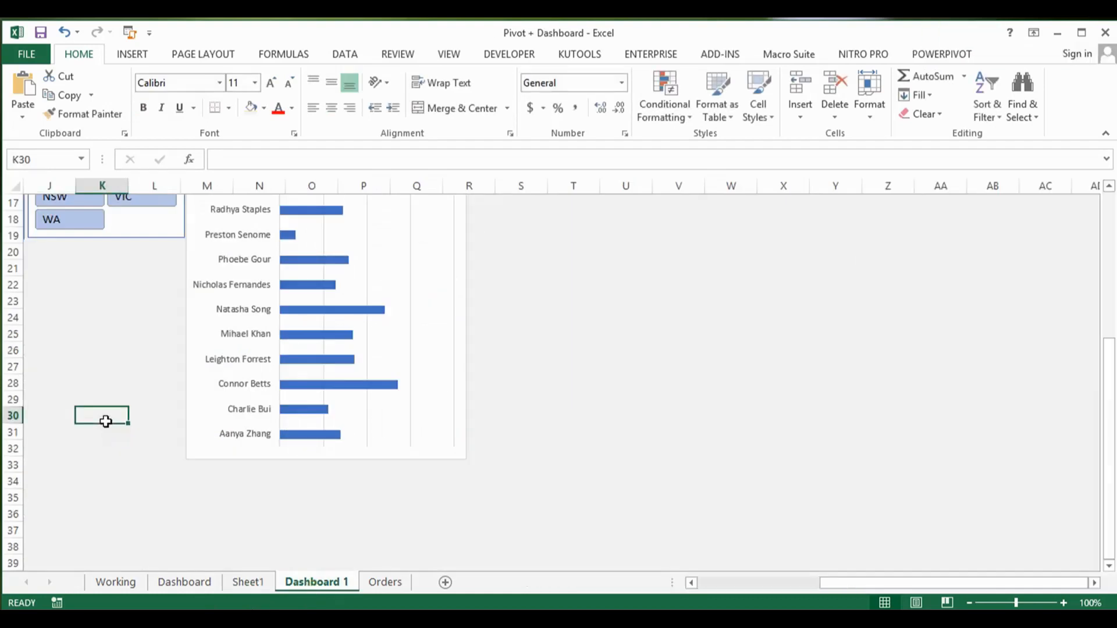
pyautogui.press('Left')
pyautogui.press('Left')
pyautogui.press('Left')
pyautogui.press('Left')
pyautogui.press('Left')
pyautogui.press('Up')
pyautogui.press('Up')
pyautogui.press('Up')
pyautogui.press('Right')
pyautogui.press('Up')
pyautogui.press('Up')
pyautogui.press('Up')
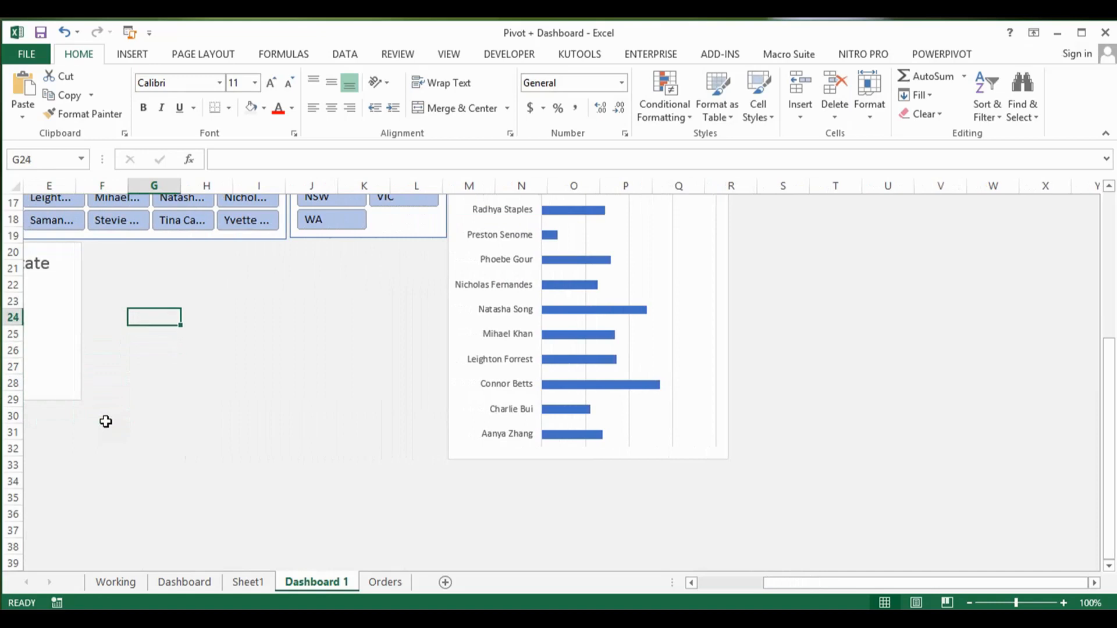
pyautogui.hotkey('ctrl', 'v')
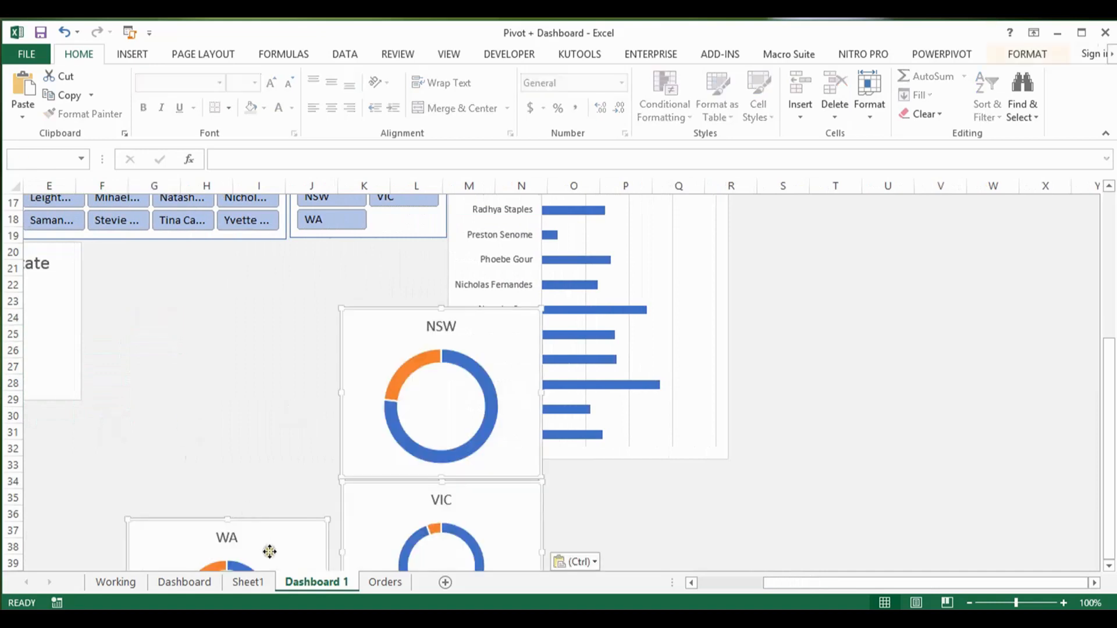
# Step: Check the state-wise target performance layout on sheet Dashboard and return to Dashboard 1
pyautogui.click(269, 550)
pyautogui.click(197, 586)
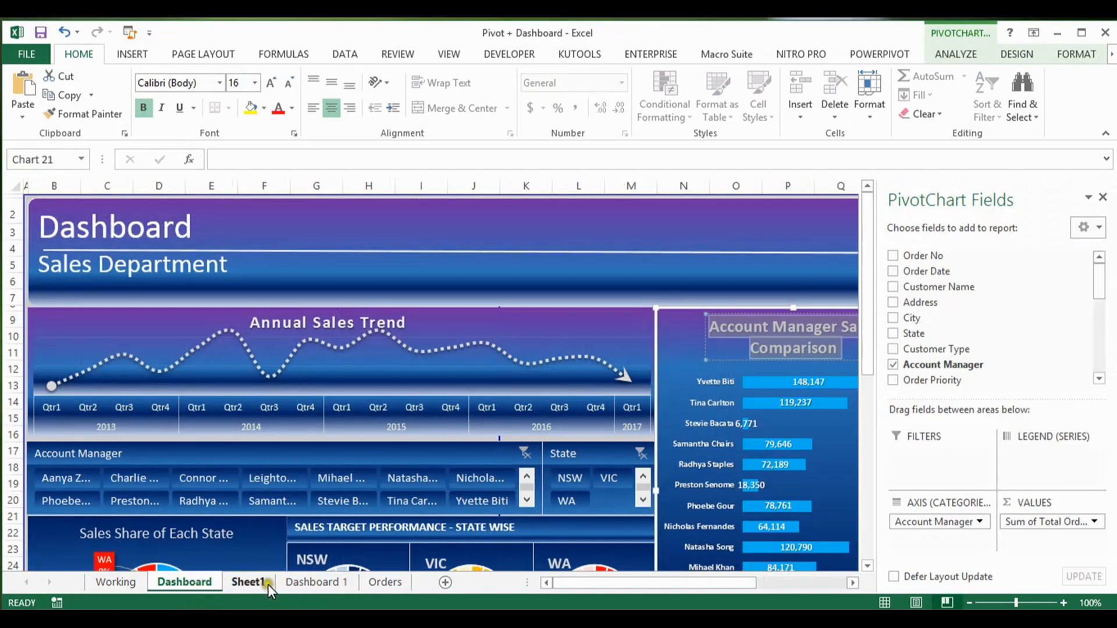
pyautogui.click(309, 580)
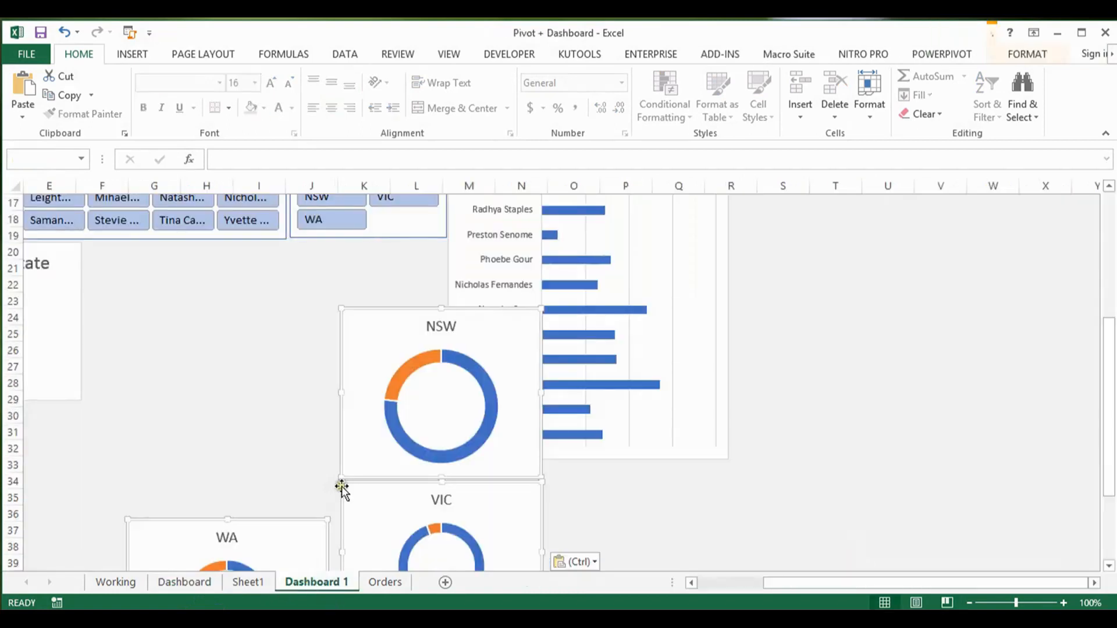
# Step: Place the NSW doughnut chart beside the state share chart starting at column F, row 20, and move the VIC chart up beside it
pyautogui.click(361, 326)
pyautogui.moveTo(361, 327); pyautogui.dragTo(103, 255)
pyautogui.click(281, 317)
pyautogui.click(307, 312)
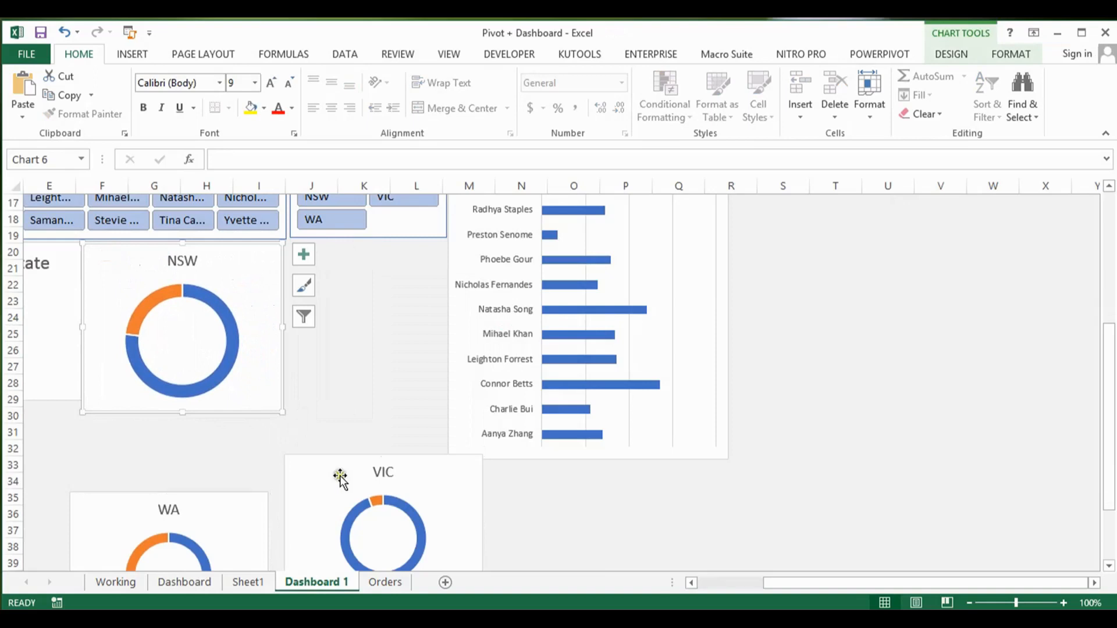
pyautogui.moveTo(327, 496); pyautogui.dragTo(322, 266)
# Step: Shrink the NSW and VIC doughnut charts to about 1.7" high by 1.8" wide, side by side down to row 28
pyautogui.click(257, 386)
pyautogui.moveTo(280, 409); pyautogui.dragTo(225, 381)
pyautogui.click(309, 368)
pyautogui.moveTo(279, 388); pyautogui.dragTo(337, 357)
pyautogui.moveTo(365, 273); pyautogui.dragTo(257, 272)
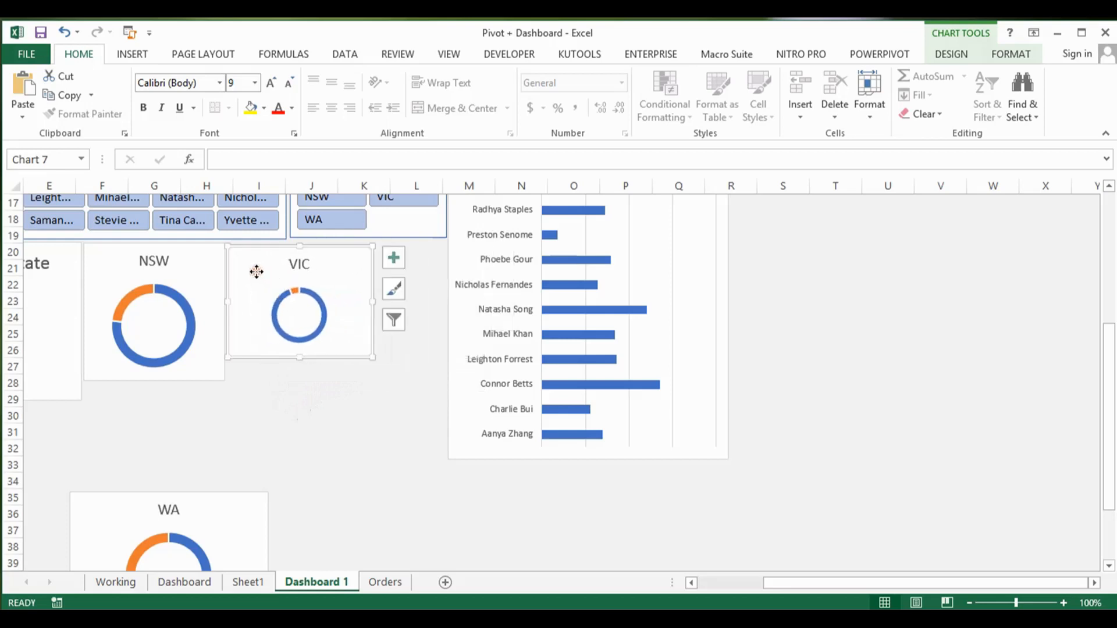
pyautogui.moveTo(301, 358); pyautogui.dragTo(300, 380)
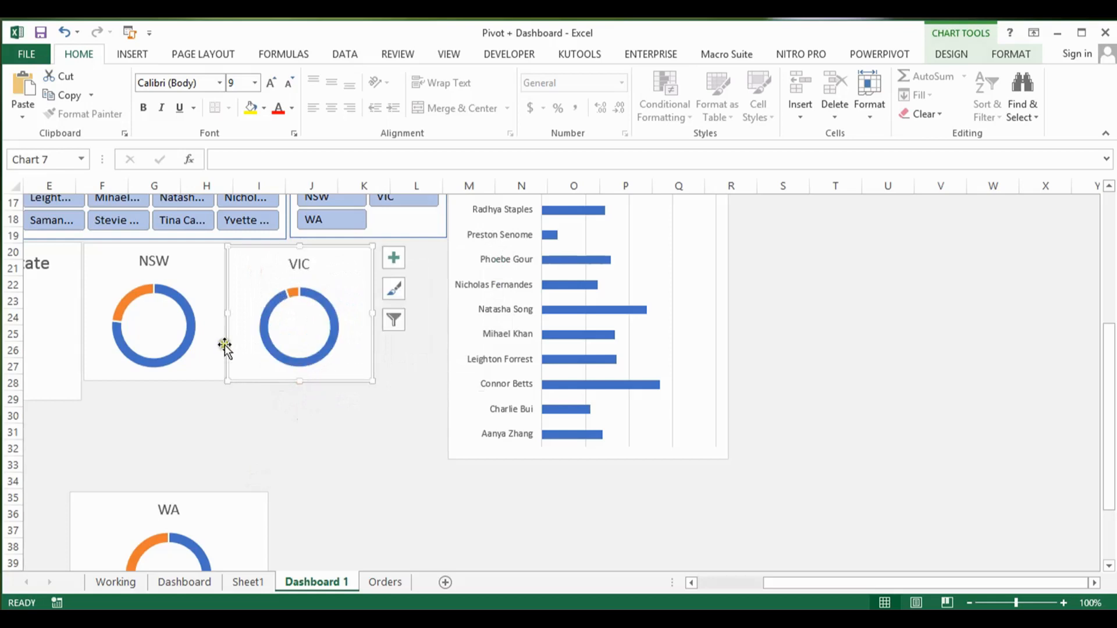
# Step: Delete the chart titles of the NSW and VIC doughnut charts
pyautogui.click(167, 259)
pyautogui.press('Delete')
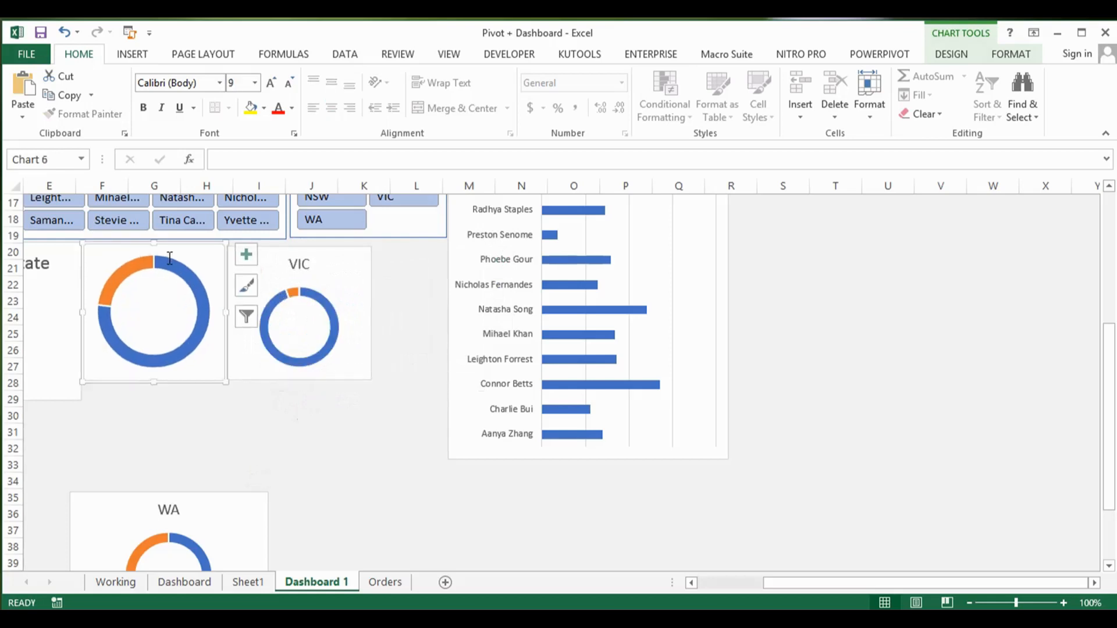
pyautogui.click(311, 262)
pyautogui.press('Delete')
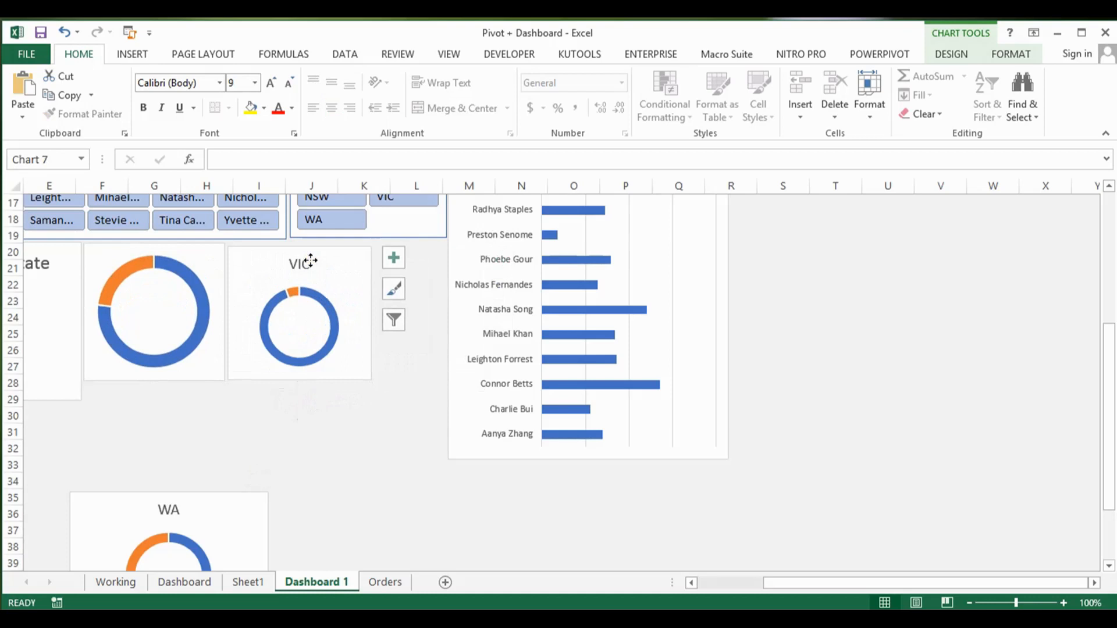
# Step: Move the WA doughnut chart up to row 30, just below the NSW and VIC charts
pyautogui.click(174, 511)
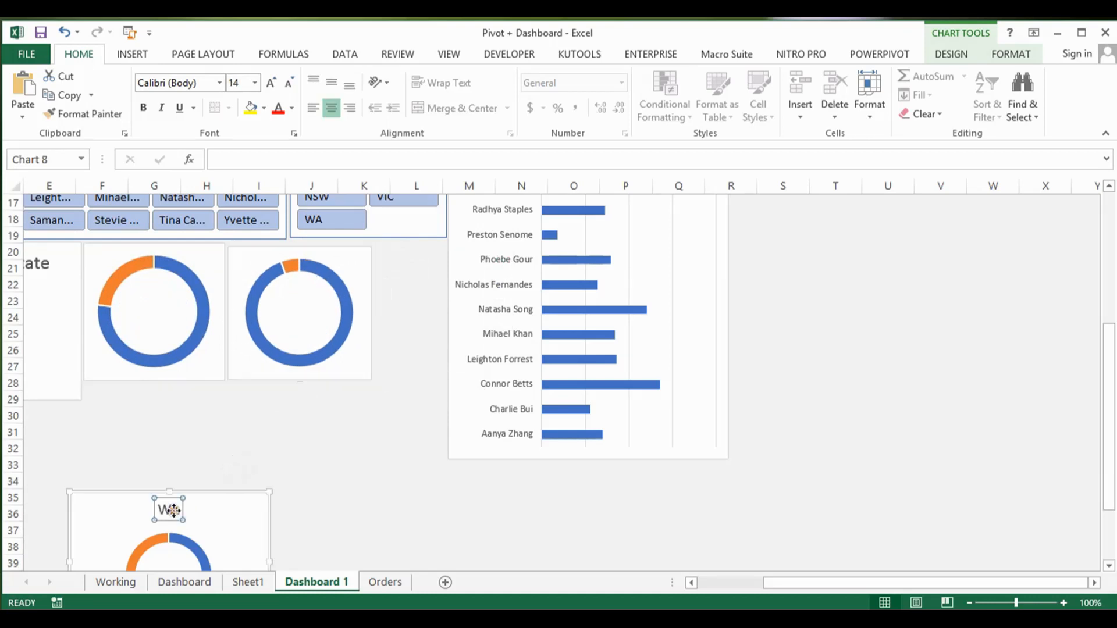
pyautogui.moveTo(225, 496); pyautogui.dragTo(347, 407)
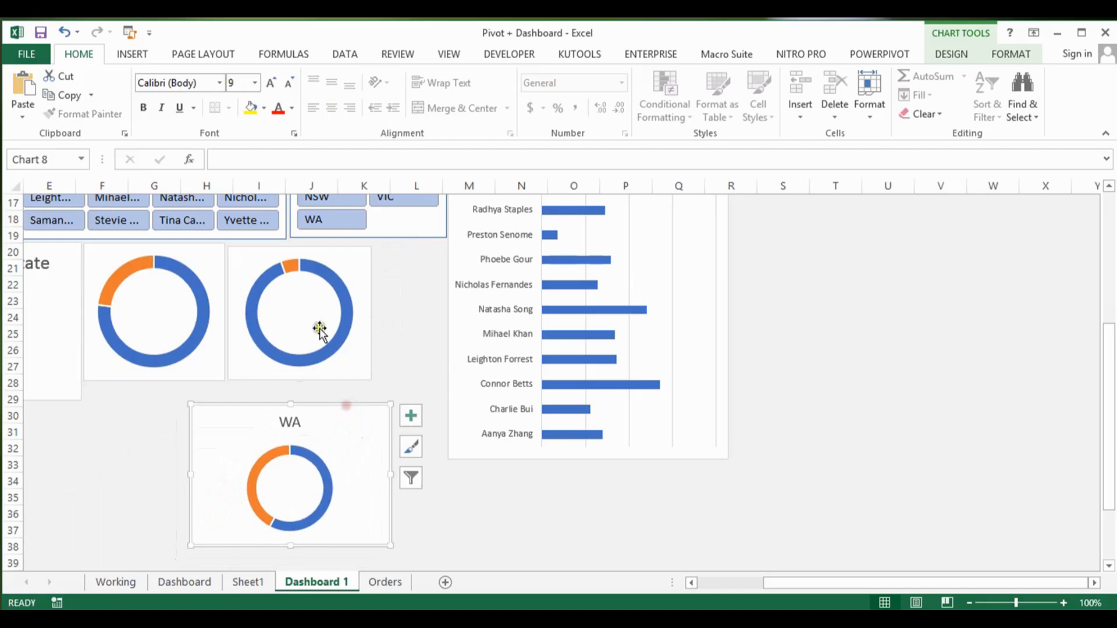
pyautogui.click(271, 276)
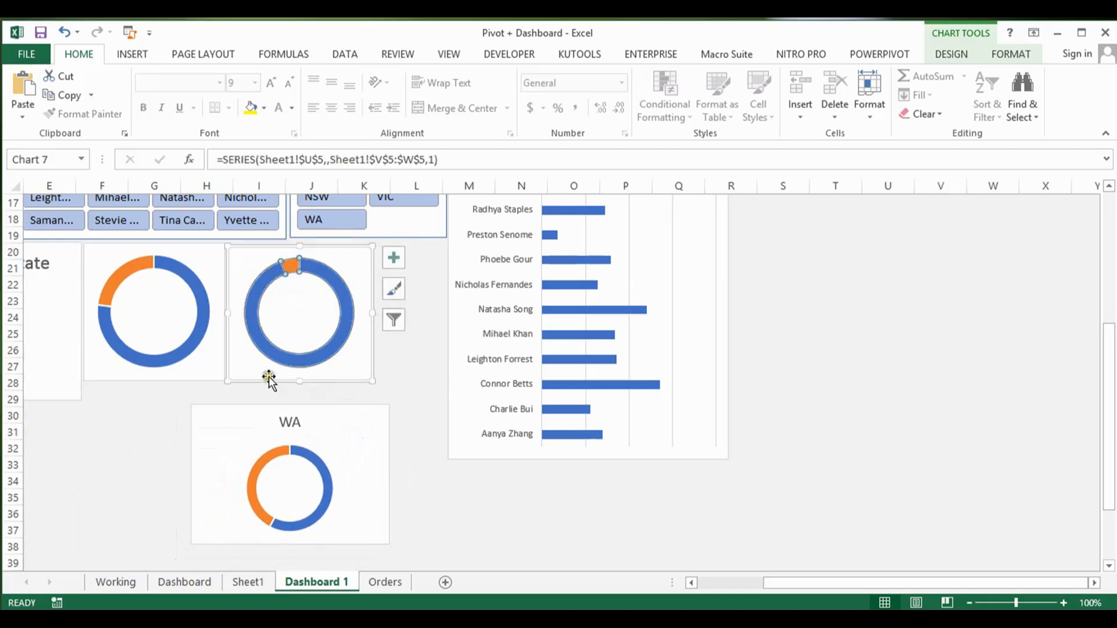
pyautogui.click(205, 362)
# Step: Check the height and width of the NSW target chart on sheet Dashboard and return to Dashboard 1
pyautogui.click(195, 582)
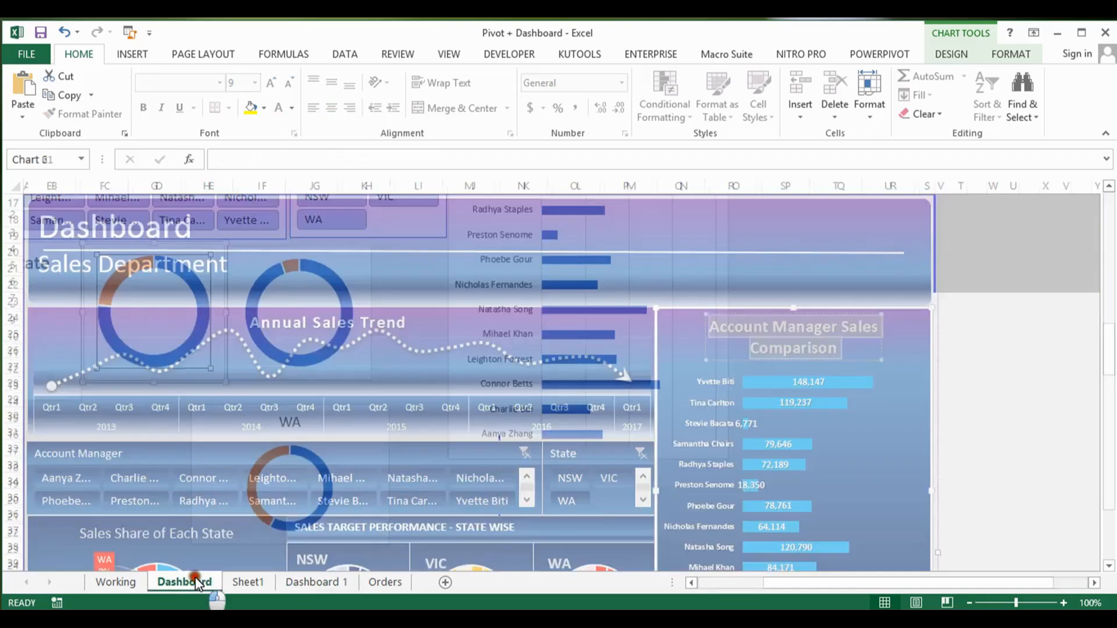
pyautogui.moveTo(868, 293); pyautogui.dragTo(873, 393)
pyautogui.click(396, 409)
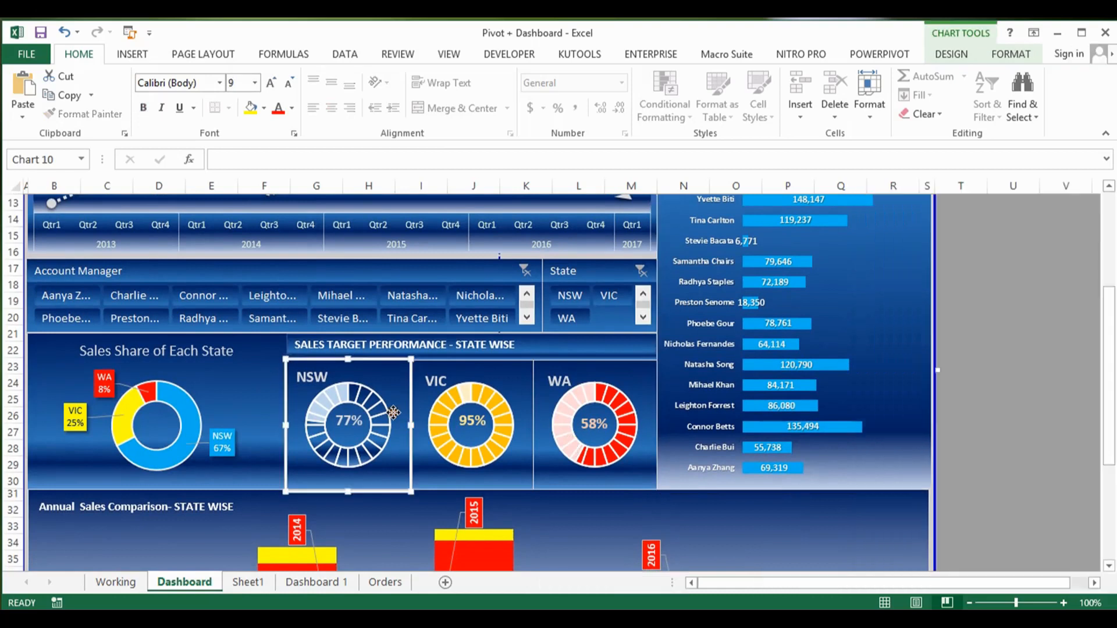
pyautogui.click(1003, 59)
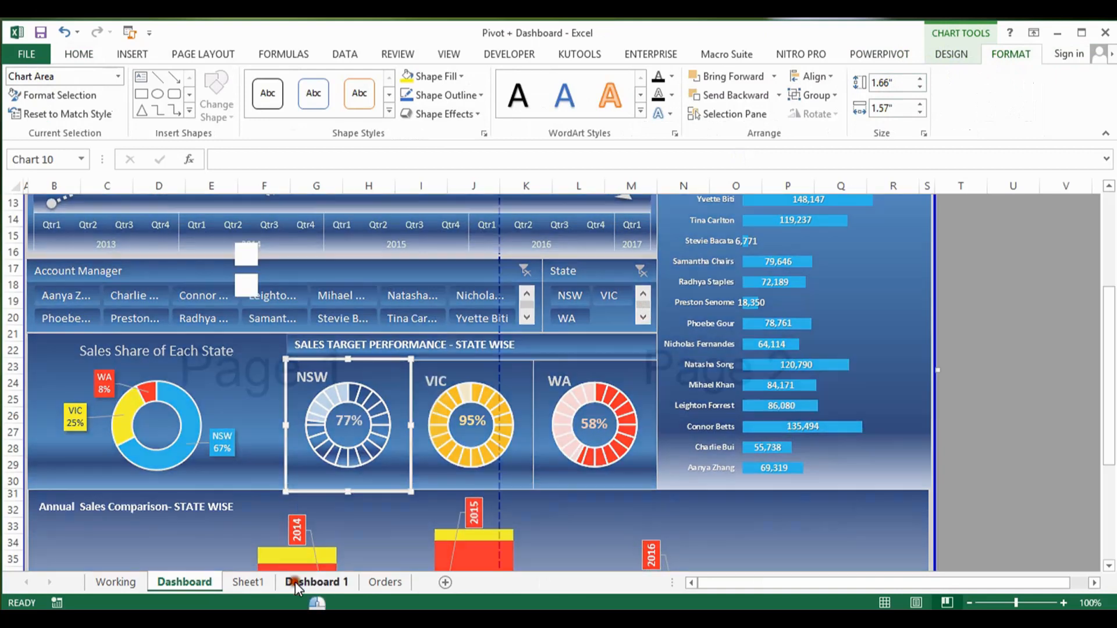
pyautogui.click(295, 582)
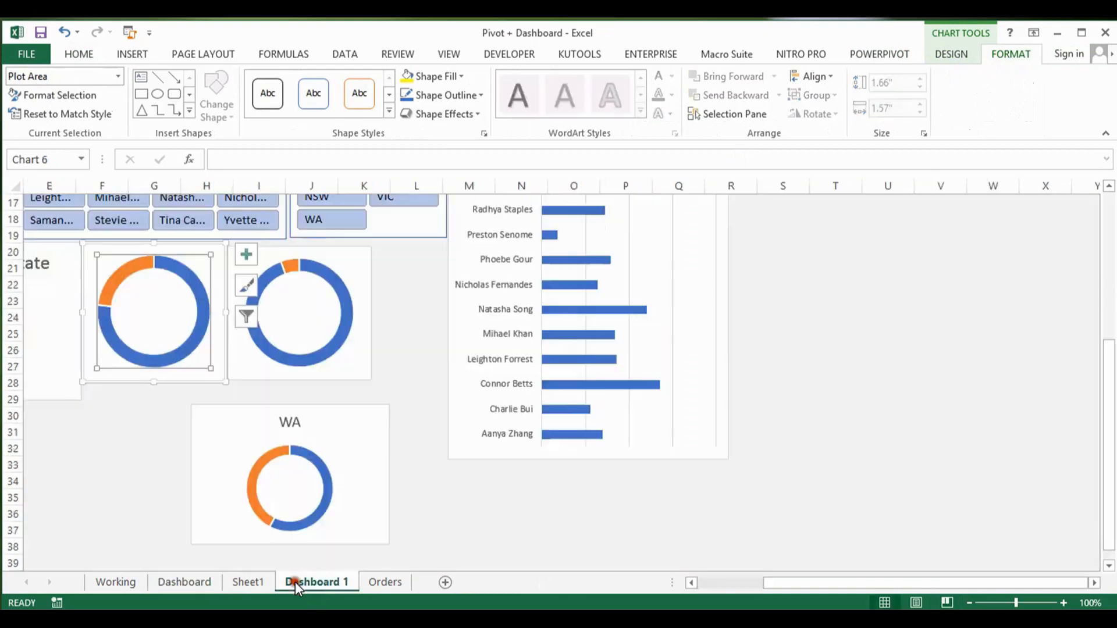
# Step: Set the NSW doughnut chart's size to 1.6" high and 1.7" wide
pyautogui.click(222, 284)
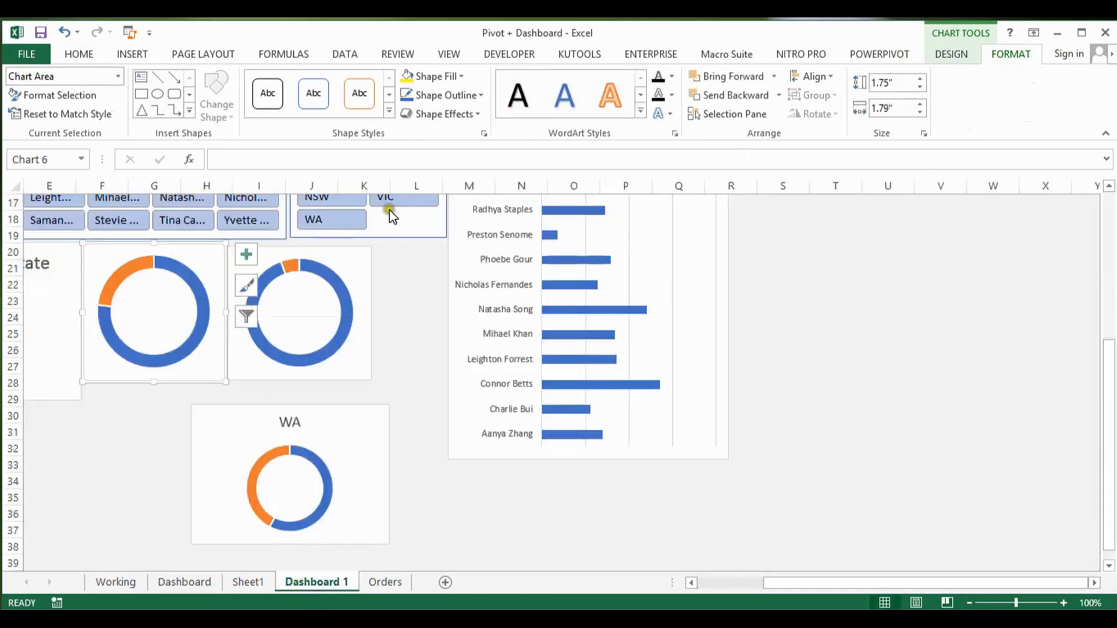
pyautogui.click(920, 87)
pyautogui.click(920, 88)
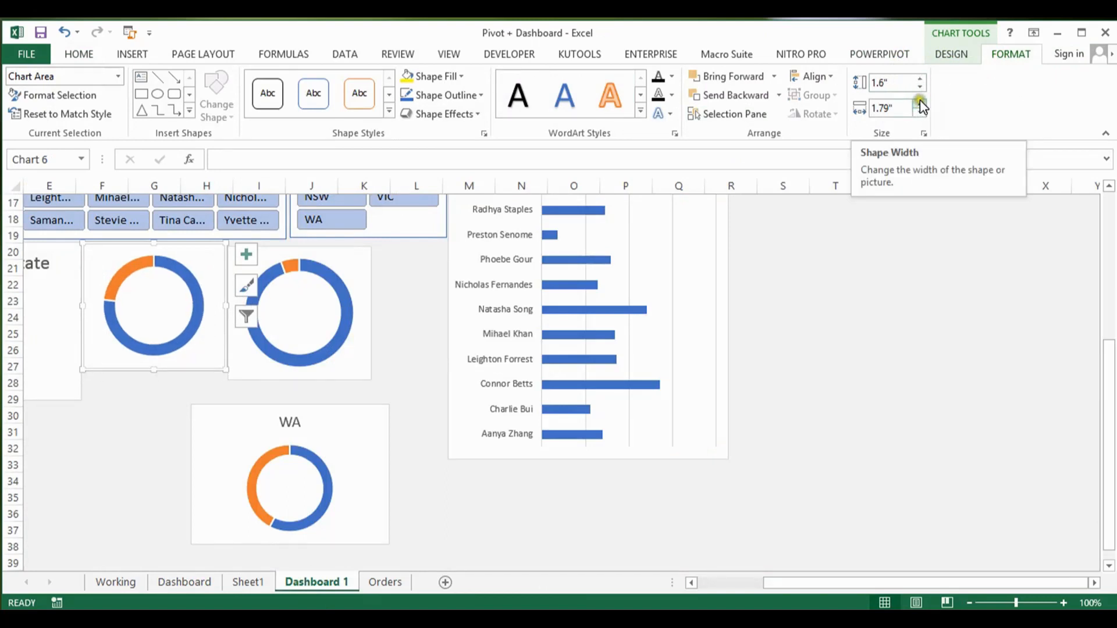
pyautogui.click(920, 102)
pyautogui.click(920, 113)
pyautogui.click(920, 113)
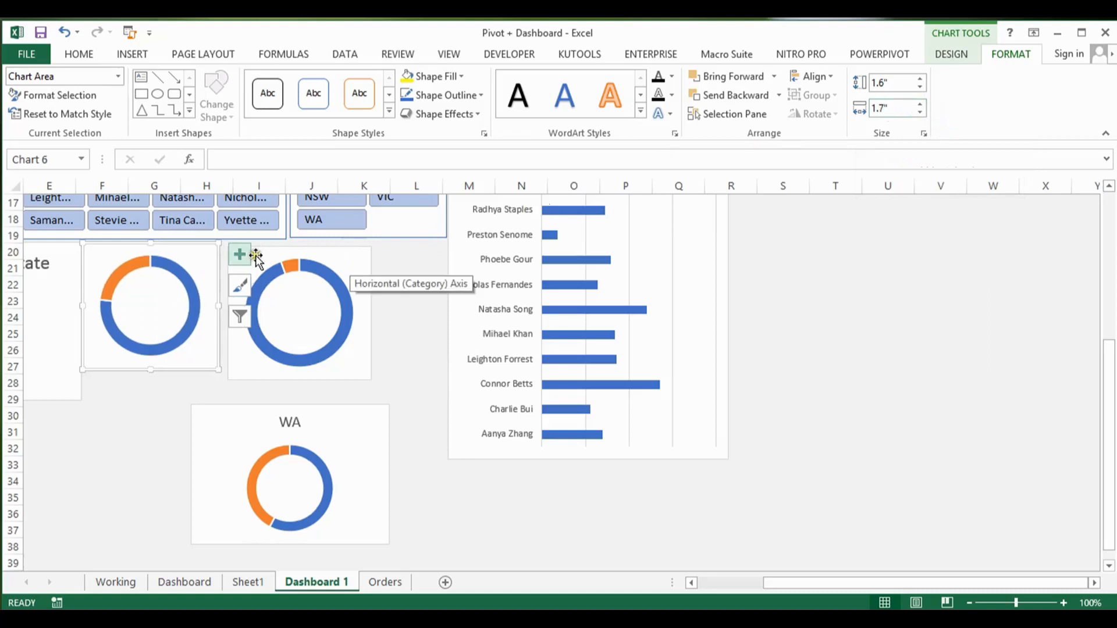
pyautogui.click(80, 52)
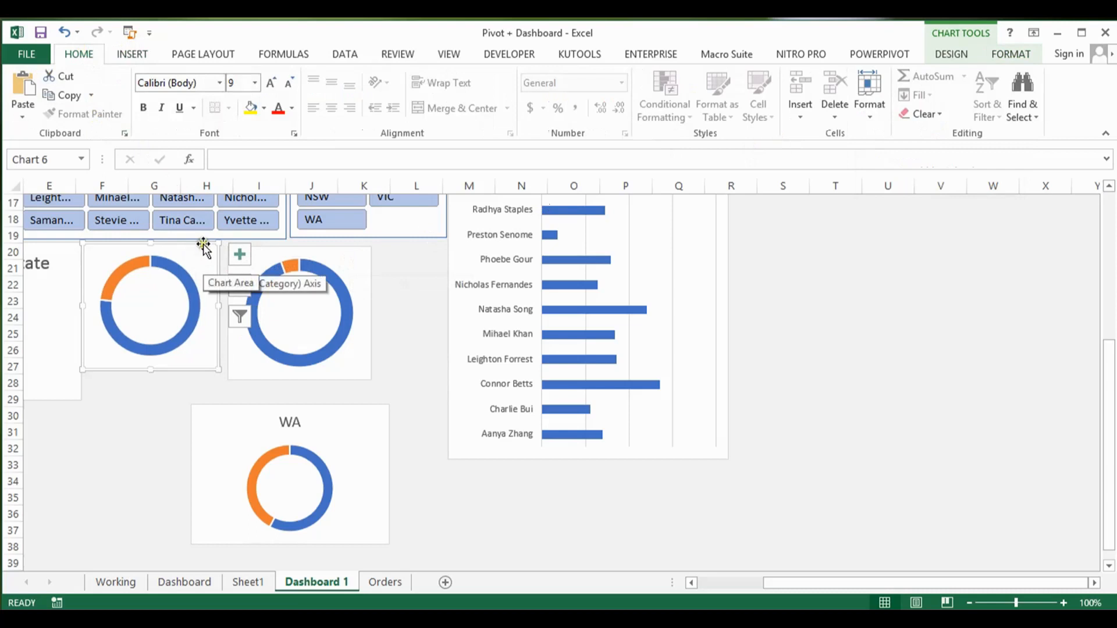
# Step: Set the VIC doughnut chart to 1.6" high and 1.7" wide and move it flush against the NSW chart
pyautogui.click(356, 258)
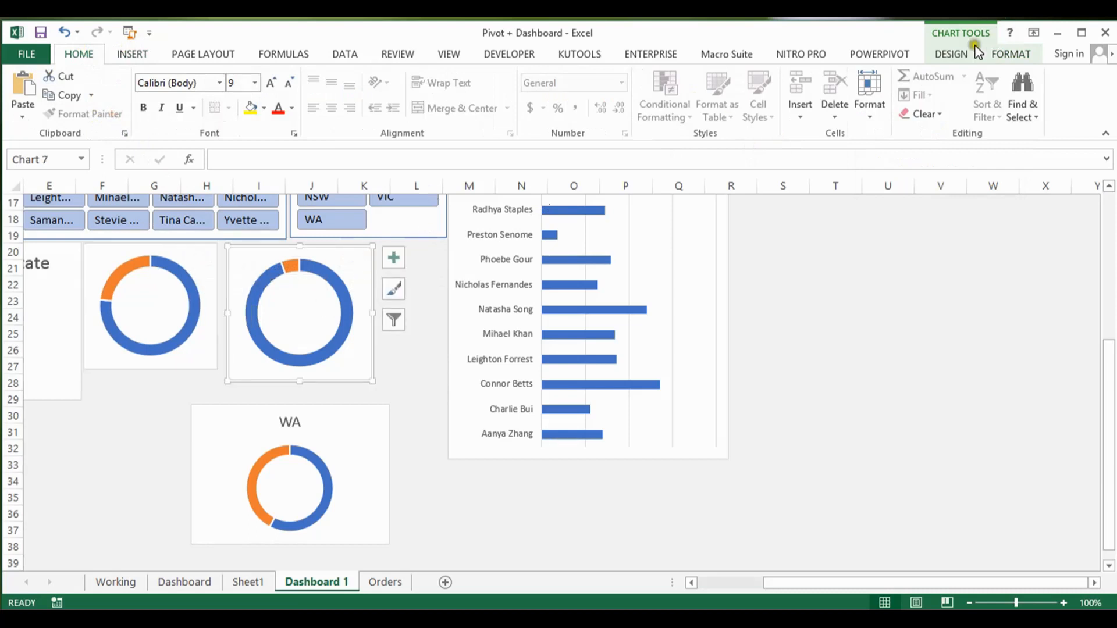
pyautogui.click(951, 53)
pyautogui.click(1008, 56)
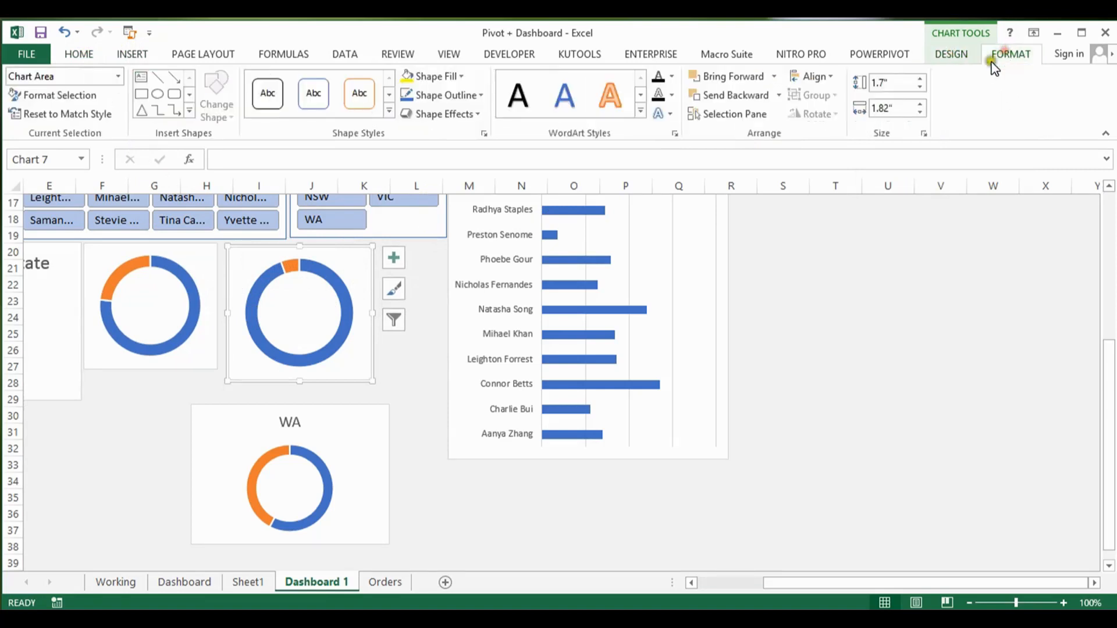
pyautogui.click(920, 86)
pyautogui.click(920, 111)
pyautogui.click(920, 112)
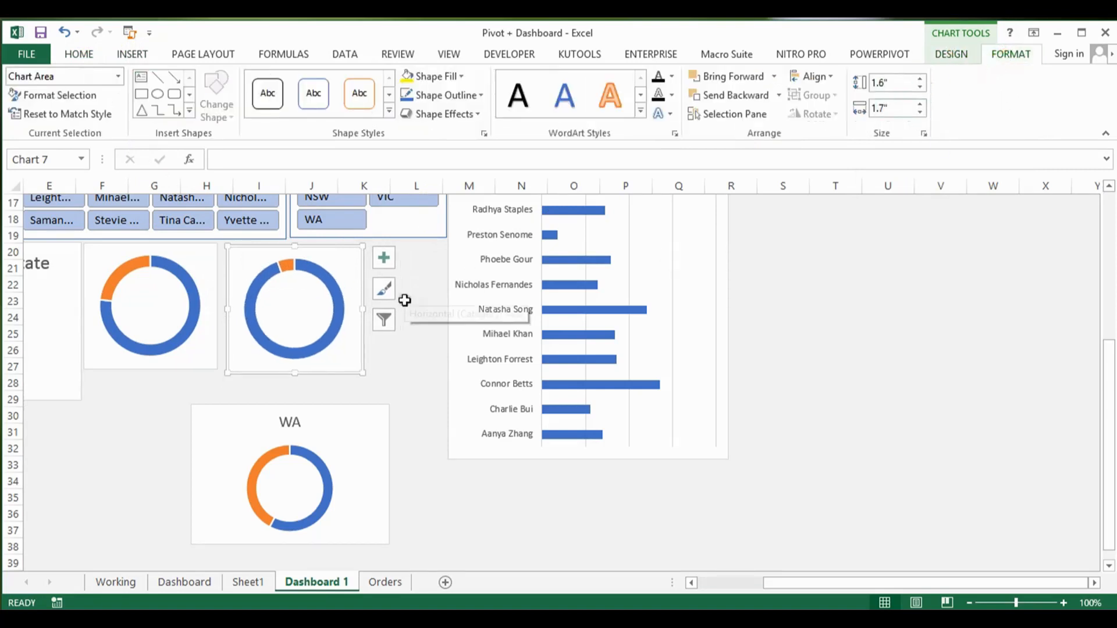
pyautogui.moveTo(329, 256); pyautogui.dragTo(322, 255)
# Step: Set the WA doughnut chart's size to 1.6" high and 1.7" wide
pyautogui.click(367, 463)
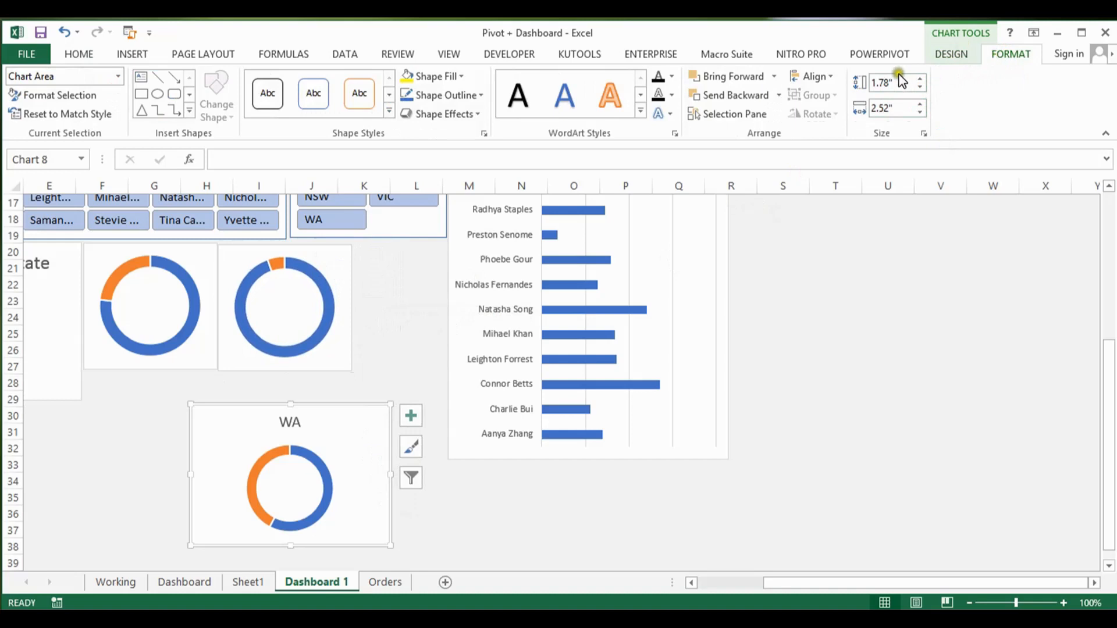
pyautogui.click(919, 88)
pyautogui.click(918, 87)
pyautogui.click(920, 112)
pyautogui.click(920, 111)
pyautogui.click(920, 112)
pyautogui.click(920, 112)
pyautogui.click(920, 112)
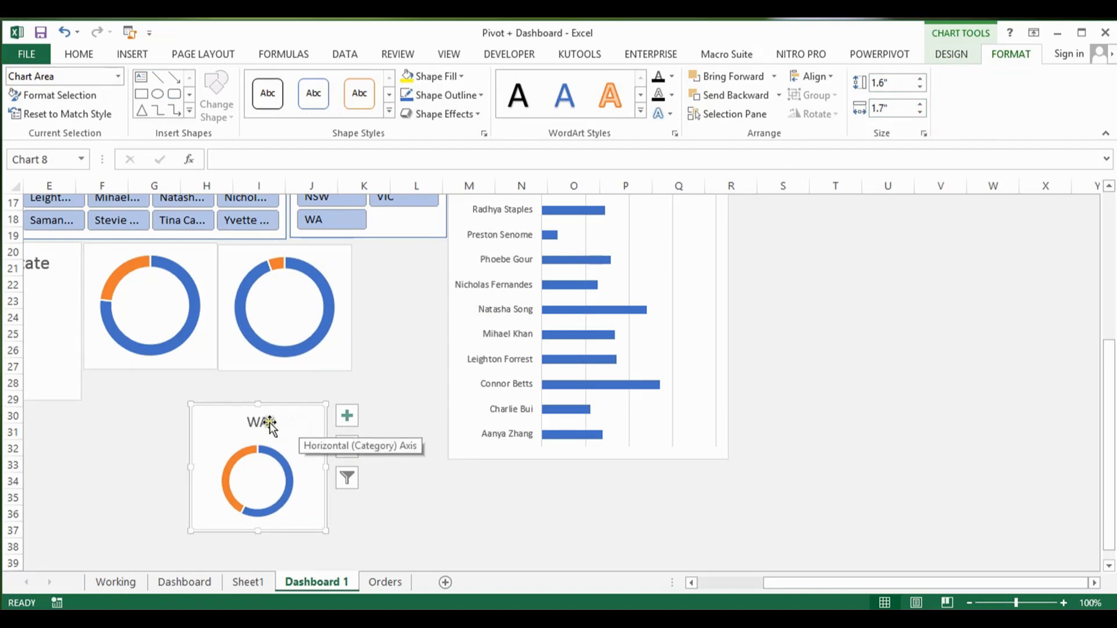
# Step: Move the WA chart up towards the VIC chart and shift the account manager comparison chart right so it ends in column S
pyautogui.moveTo(298, 406); pyautogui.dragTo(415, 288)
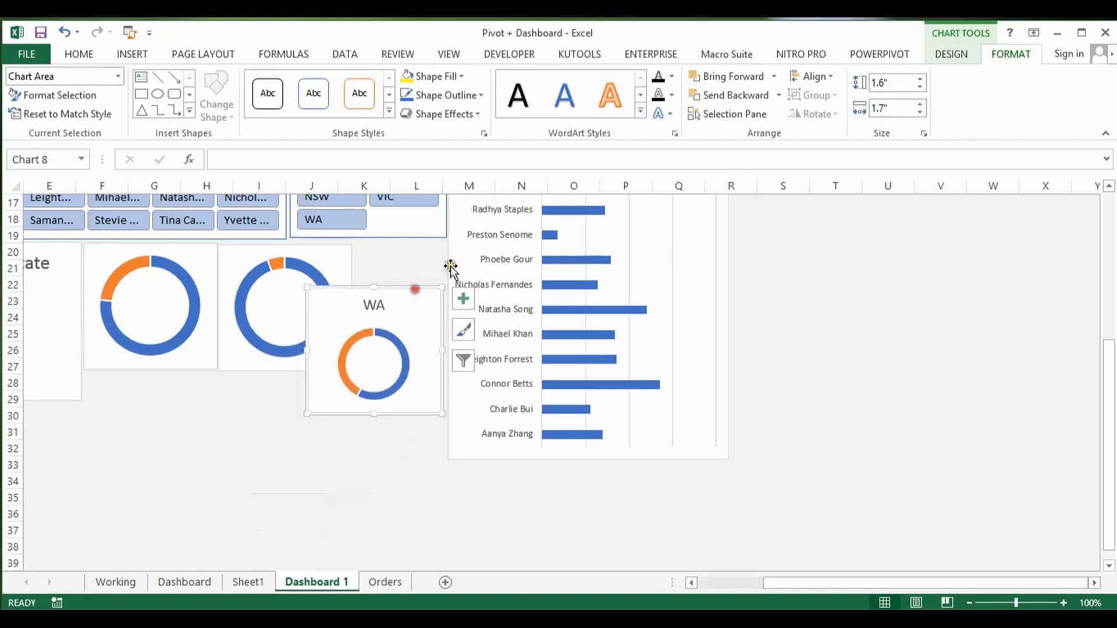
pyautogui.click(720, 267)
pyautogui.moveTo(721, 266); pyautogui.dragTo(757, 263)
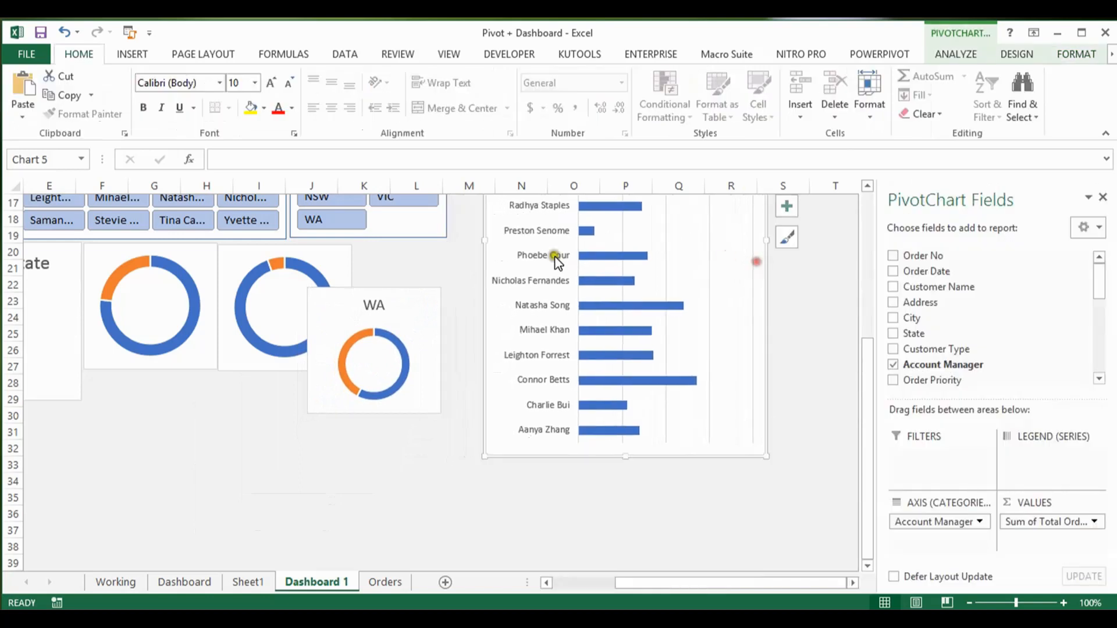
# Step: Place the WA doughnut chart flush between the VIC chart and the comparison chart at row 20, and delete its title
pyautogui.click(410, 303)
pyautogui.moveTo(410, 303); pyautogui.dragTo(456, 259)
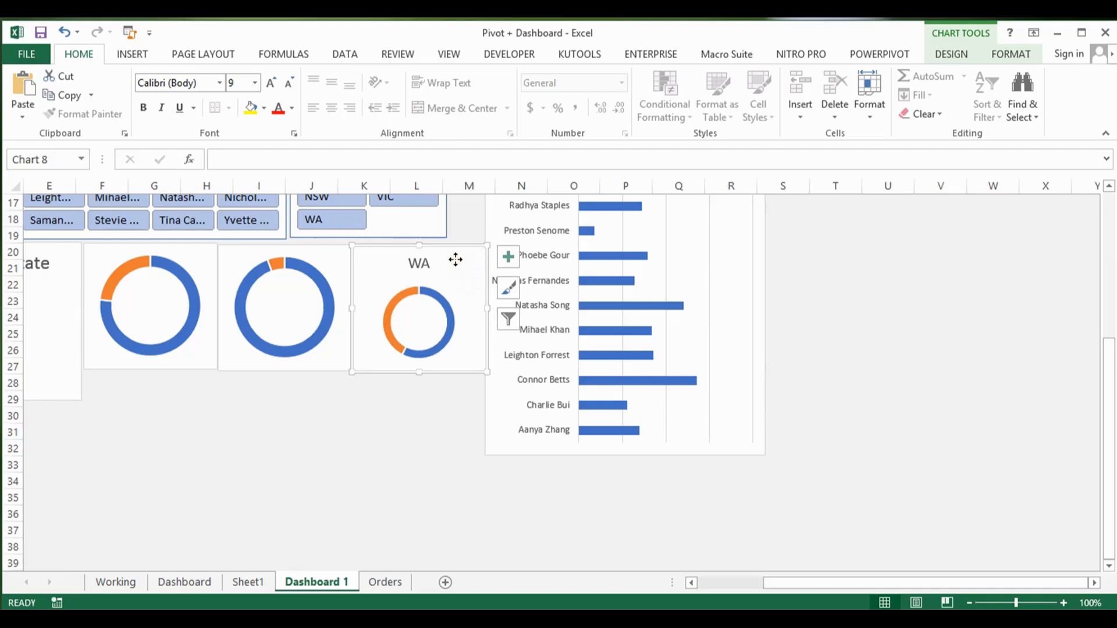
pyautogui.click(424, 264)
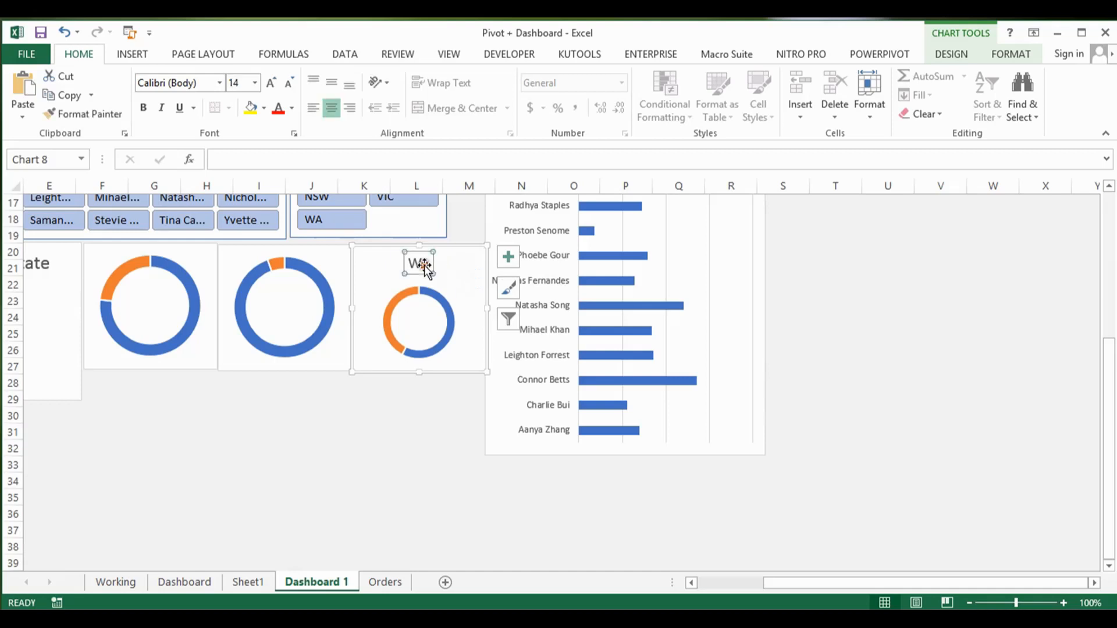
pyautogui.press('Delete')
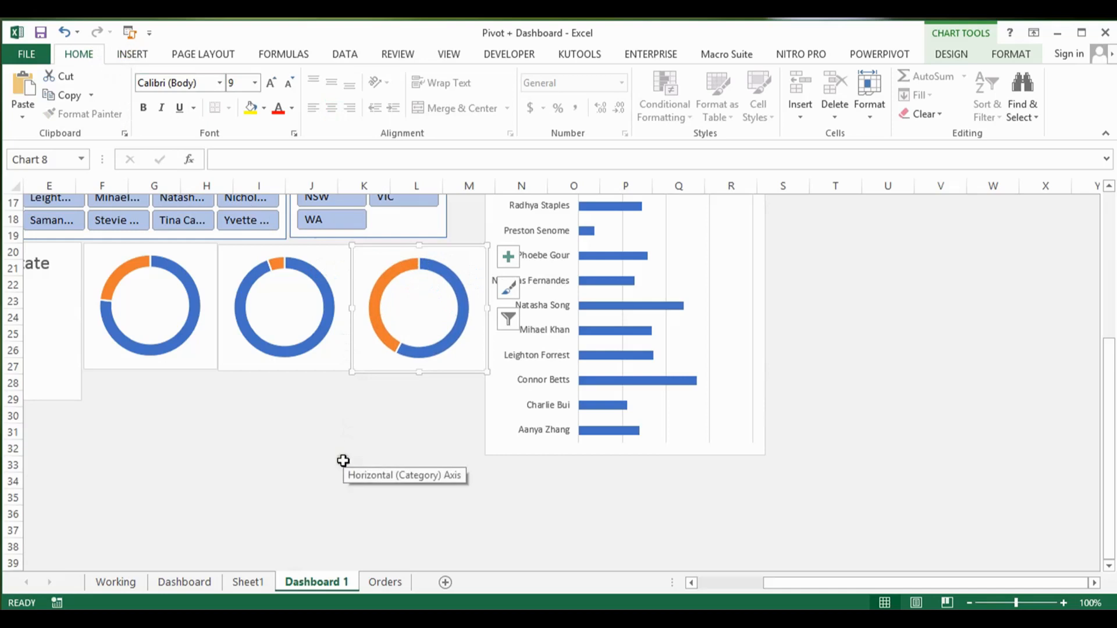
# Step: Review sheet Dashboard's layout, from the Annual Sales Comparison chart up to the header banner, with the PivotChart field list closed
pyautogui.click(180, 583)
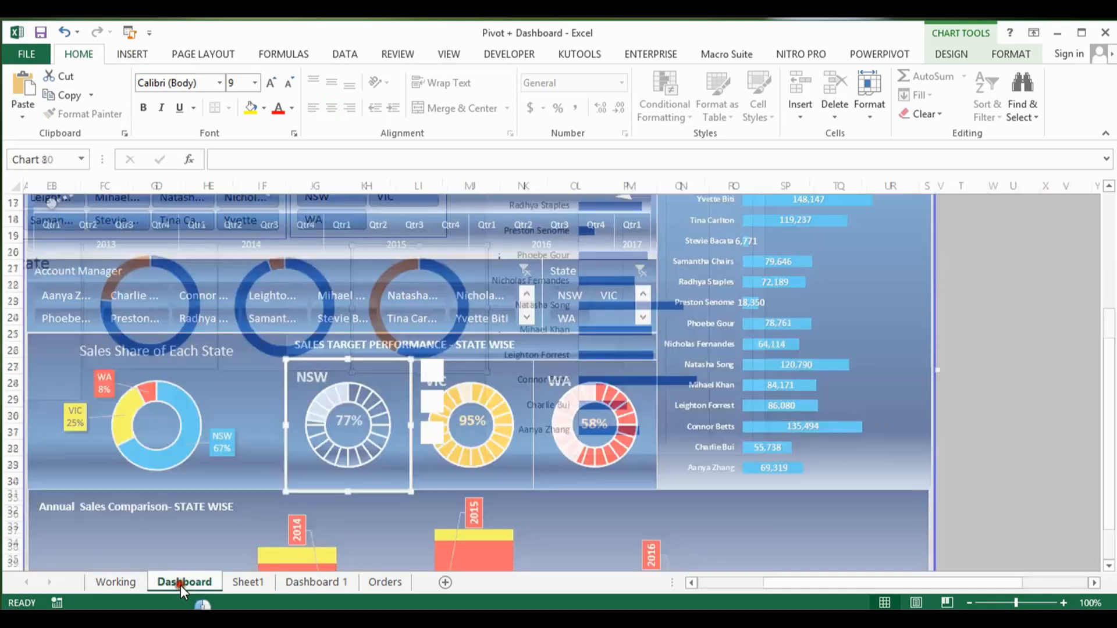
pyautogui.click(201, 518)
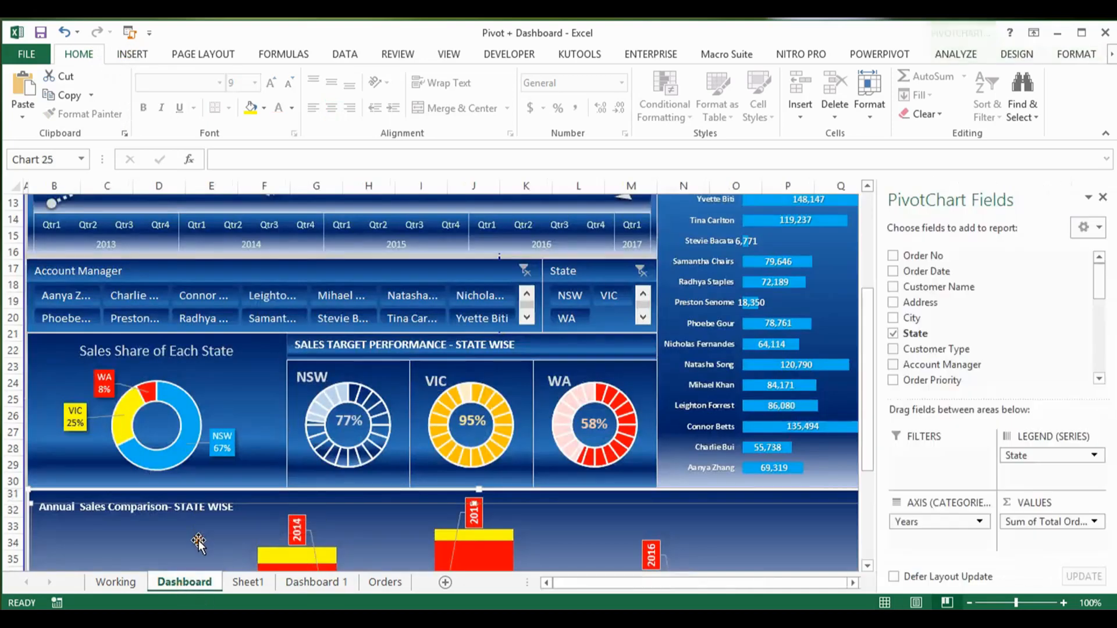
pyautogui.click(1104, 197)
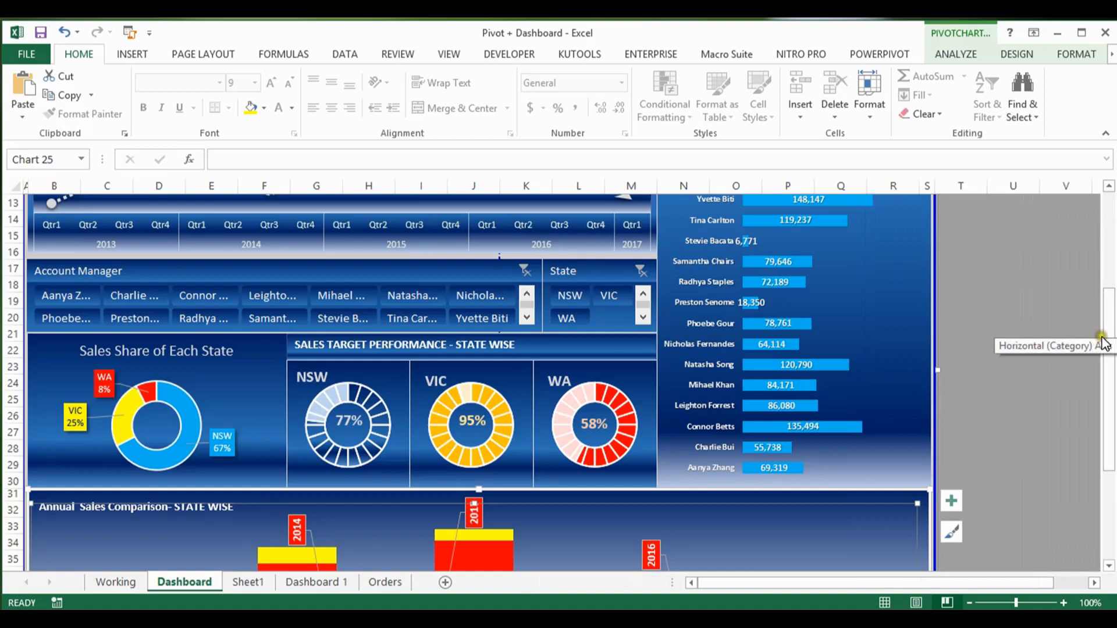
pyautogui.moveTo(1108, 309); pyautogui.dragTo(1105, 218)
pyautogui.moveTo(852, 583); pyautogui.dragTo(664, 581)
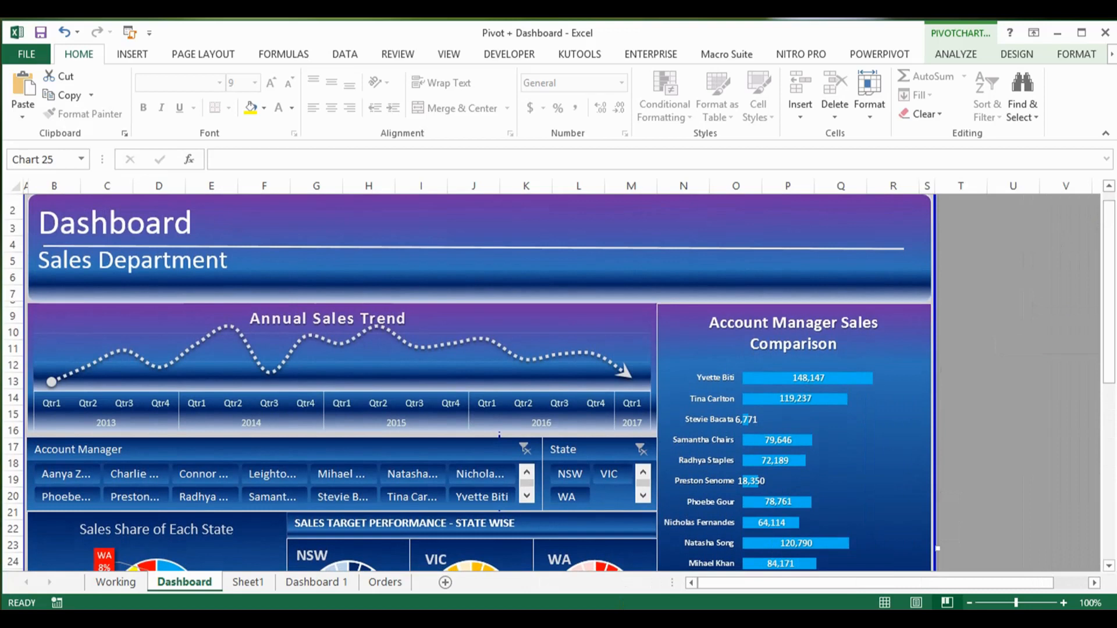
pyautogui.moveTo(370, 619)
pyautogui.click(370, 619)
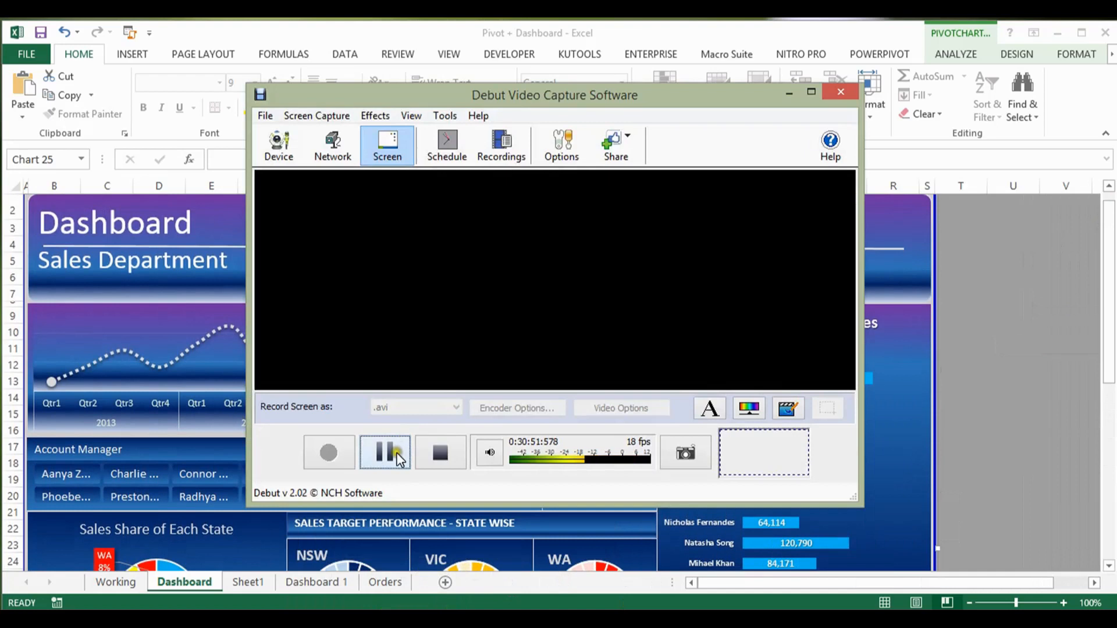